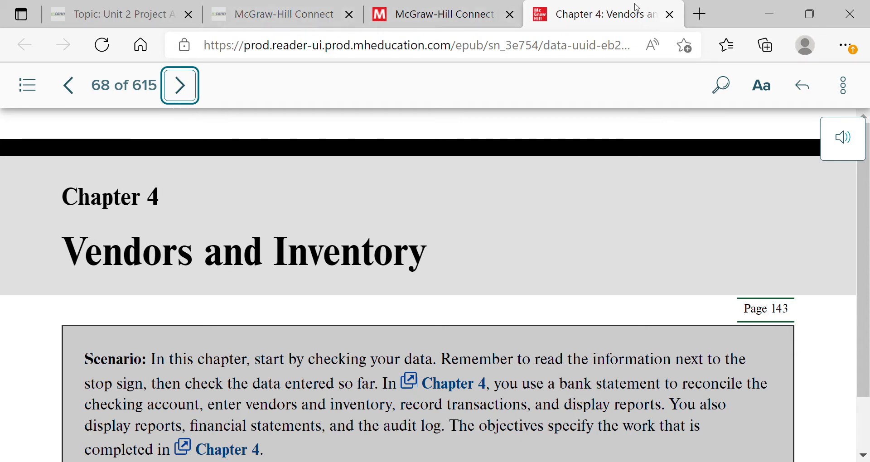
- Open the QuickBooks Online login in a new browser tab and sign in with the saved Intuit account and password
left_click(700, 15)
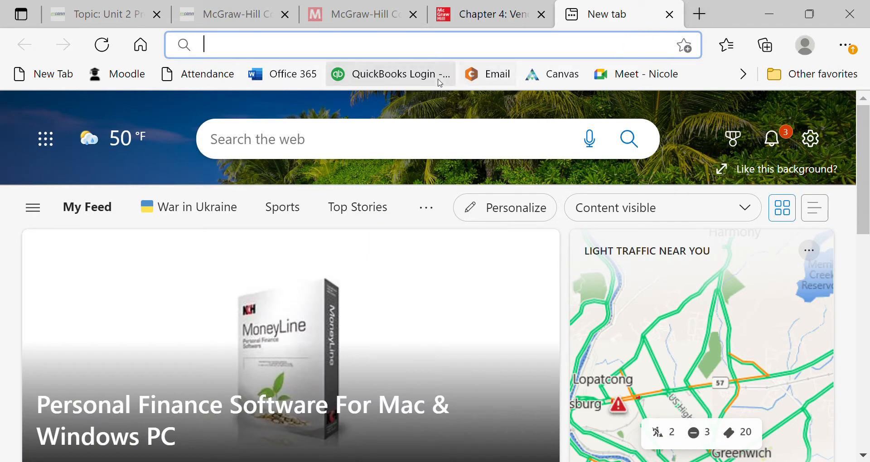
left_click(410, 74)
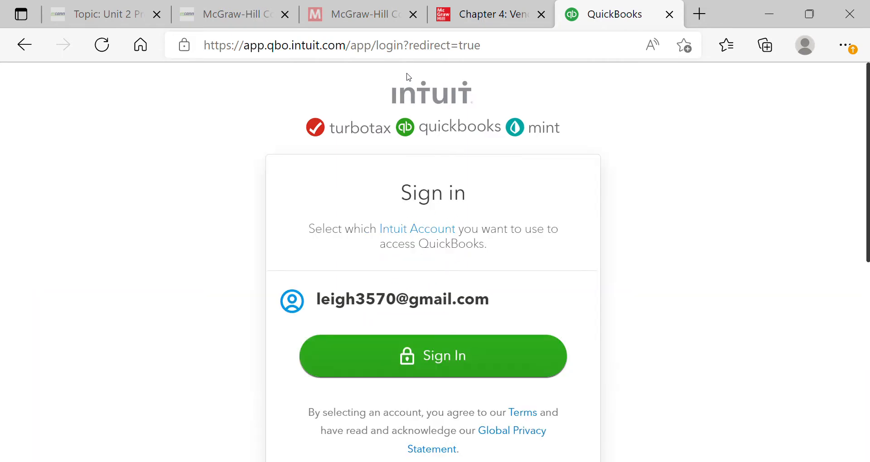
left_click(425, 368)
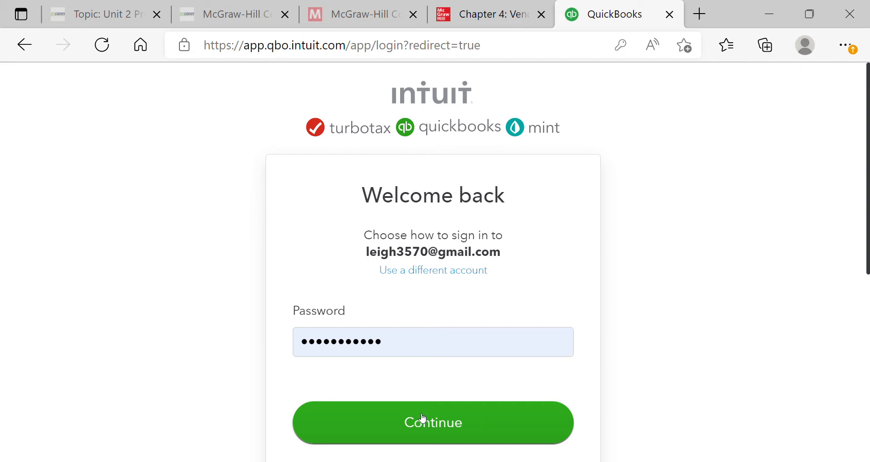
left_click(420, 421)
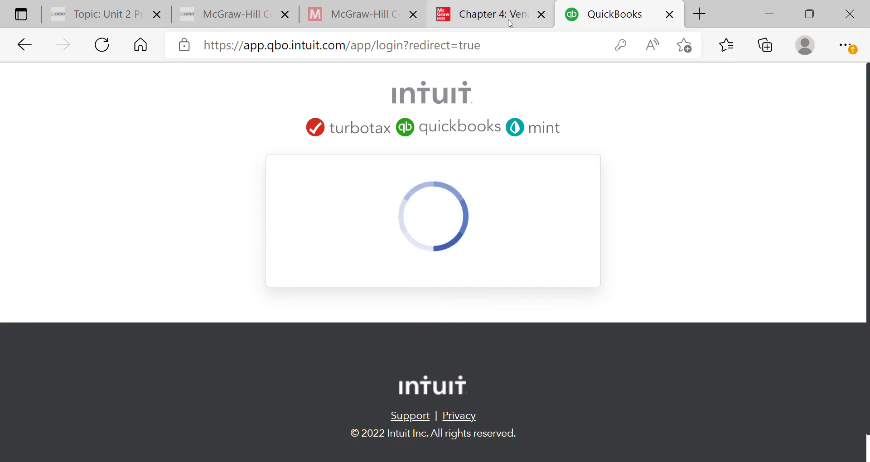
- Switch to the Chapter 4 e-book and examine the October 30 Trial Balance and the October bank statement under Account Reconciliation
left_click(510, 22)
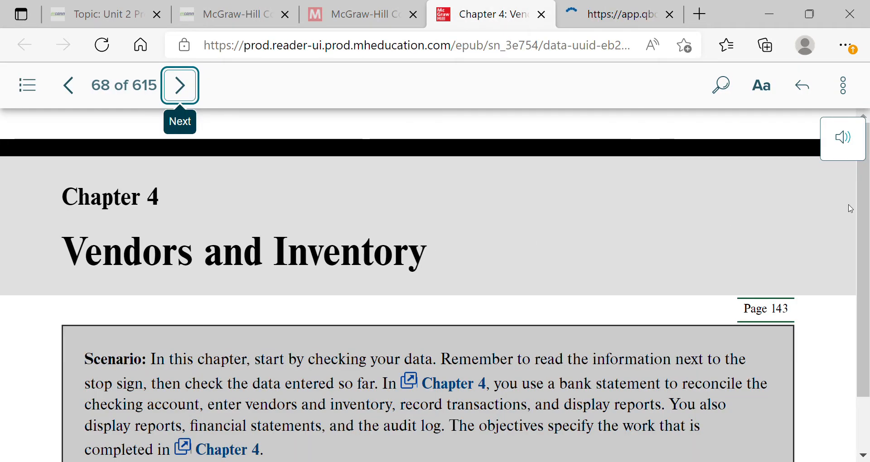
scroll(864, 240, "down", 2)
scroll(863, 271, "up", 1)
left_click(180, 87)
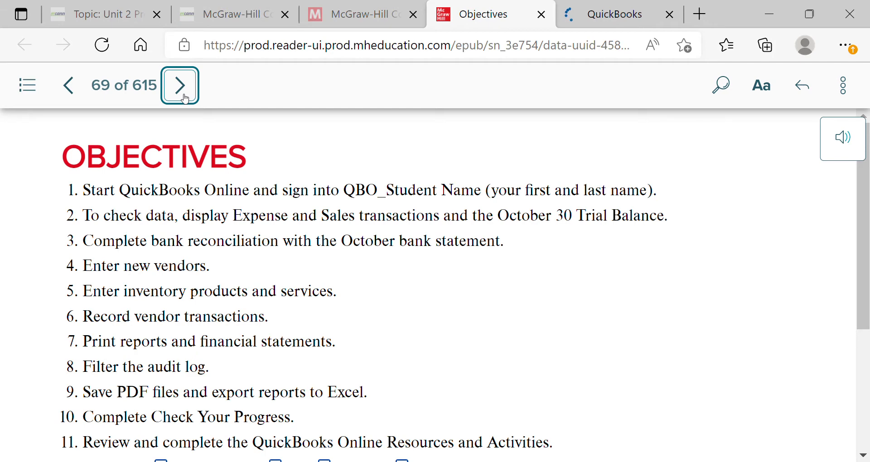
left_click(180, 86)
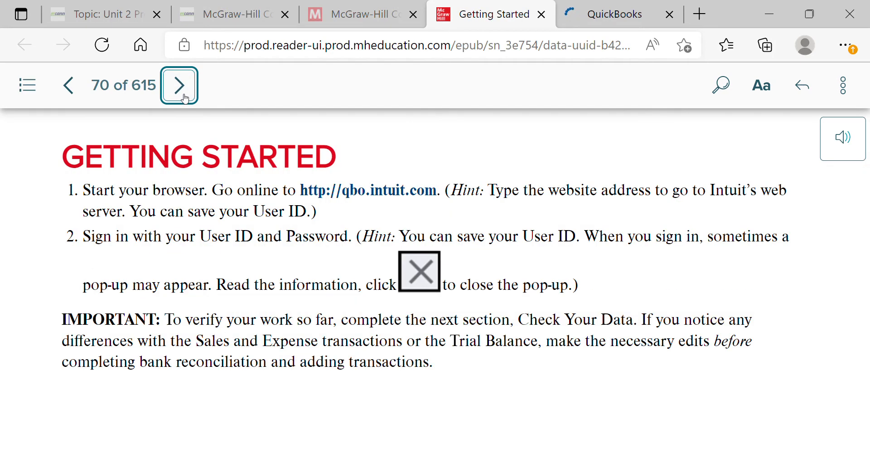
left_click(180, 86)
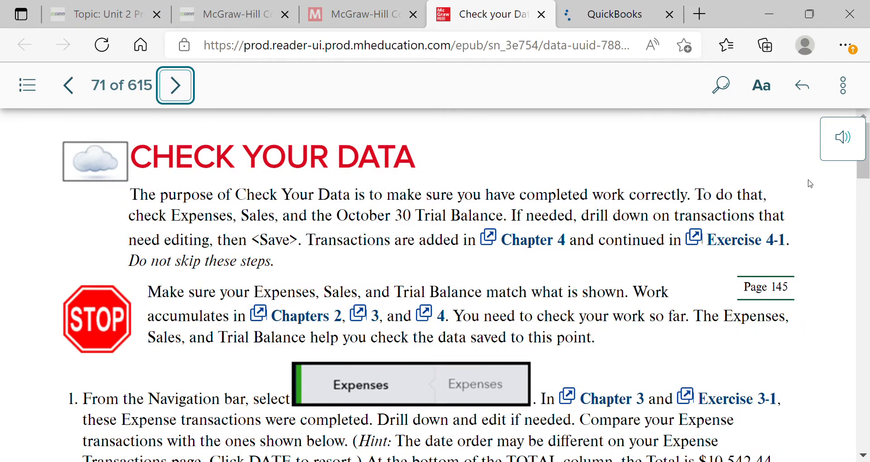
left_click_drag(866, 175, 868, 403)
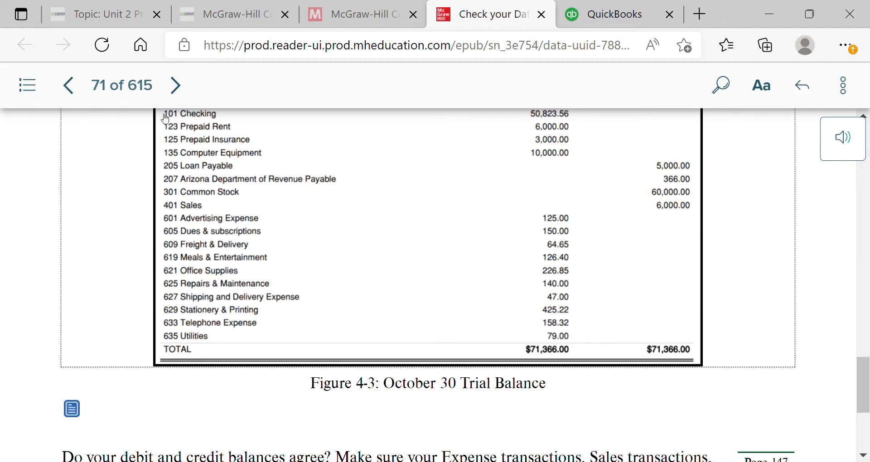
left_click(179, 103)
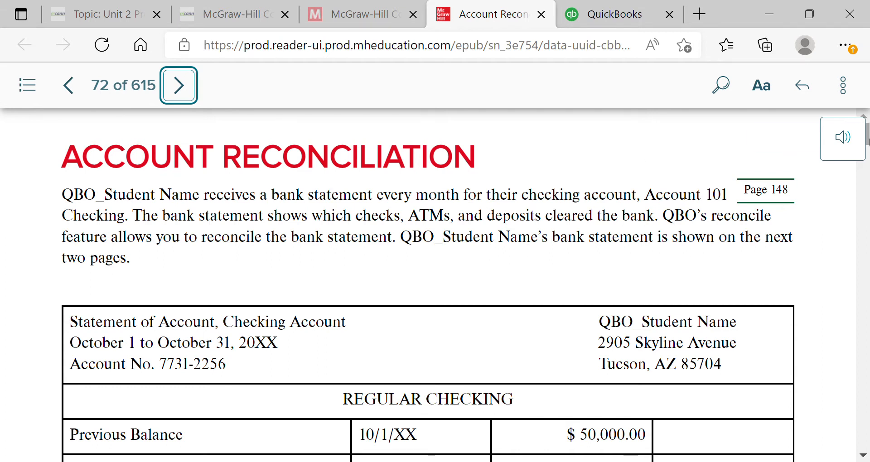
left_click_drag(868, 142, 868, 161)
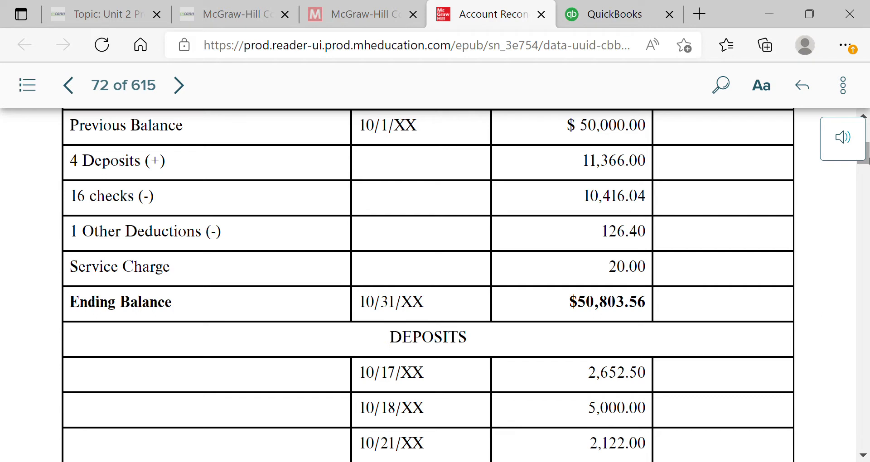
- Return to QuickBooks Online and open the Chart of Accounts
left_click(620, 23)
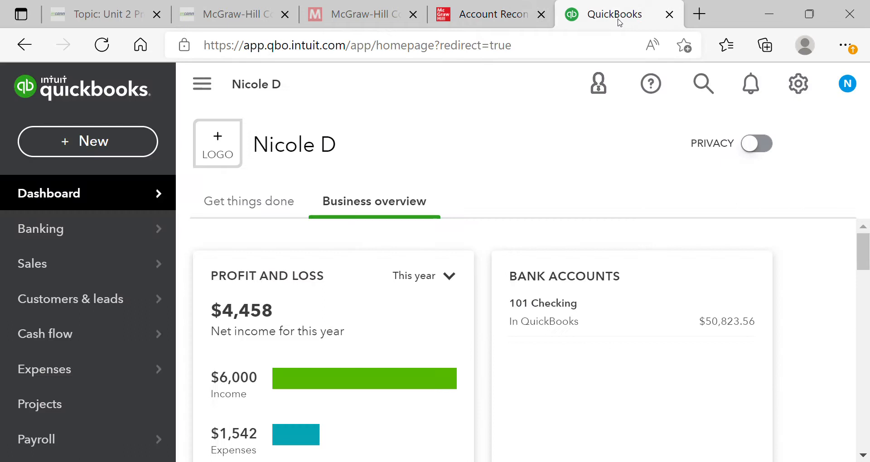
left_click_drag(173, 216, 169, 321)
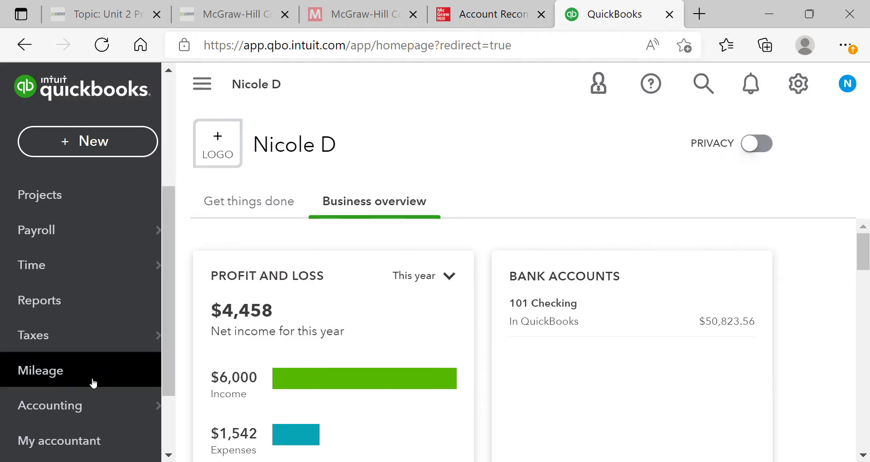
mouse_move(91, 396)
left_click(211, 407)
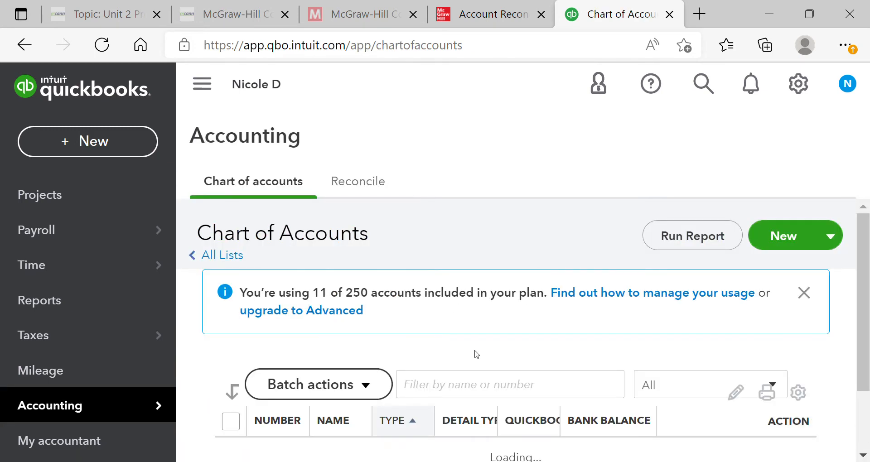
- Open the bank register of account 101 Checking and go to its reconciliation page
left_click_drag(869, 225, 868, 232)
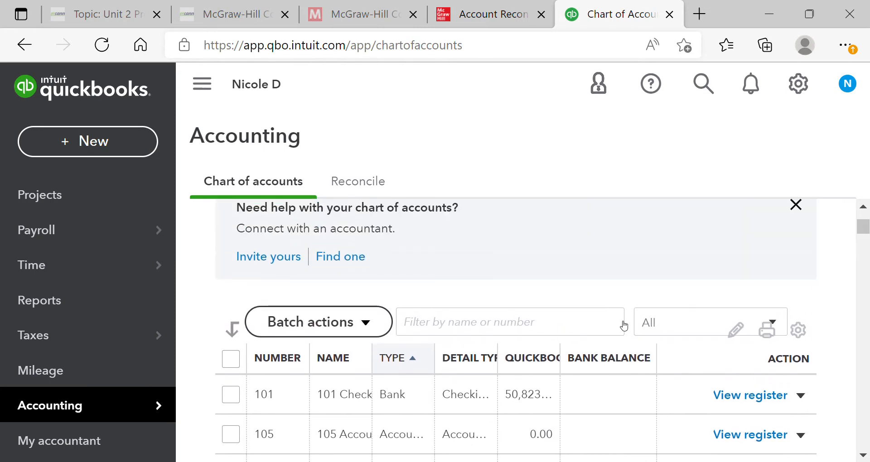
left_click(772, 396)
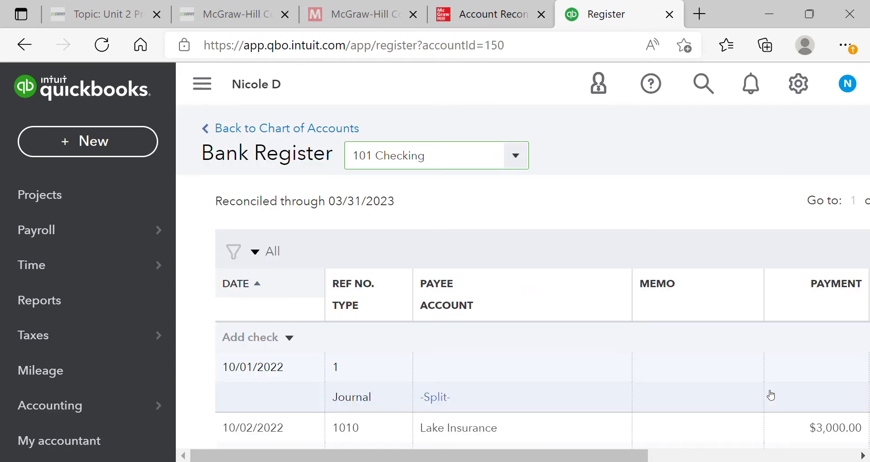
left_click_drag(579, 453, 777, 446)
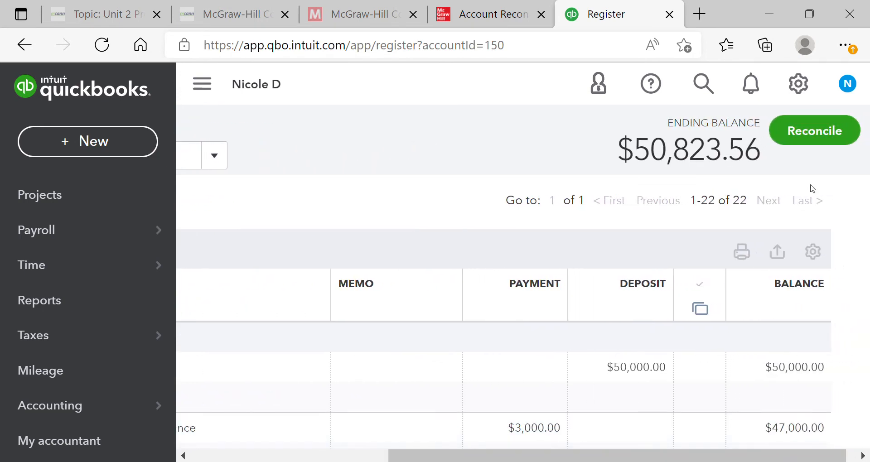
left_click(824, 140)
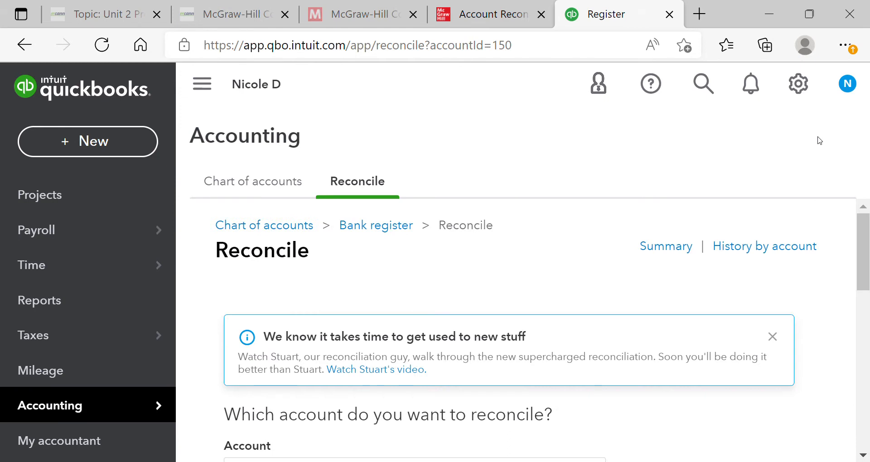
- Enter 50803.56 as the statement's ending balance for the 101 Checking reconciliation
left_click_drag(869, 236, 868, 344)
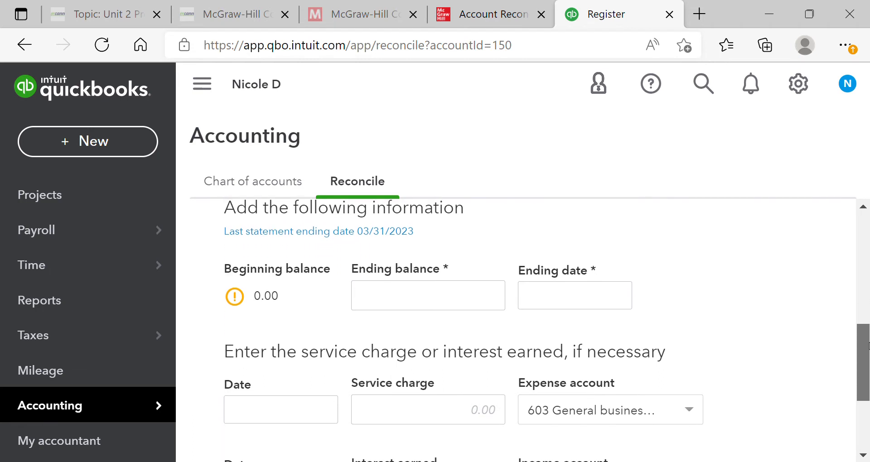
left_click(491, 304)
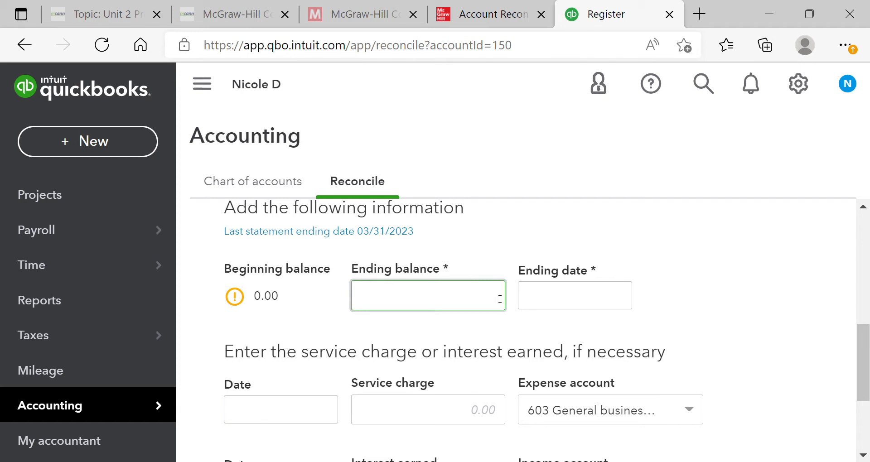
type("50803.56")
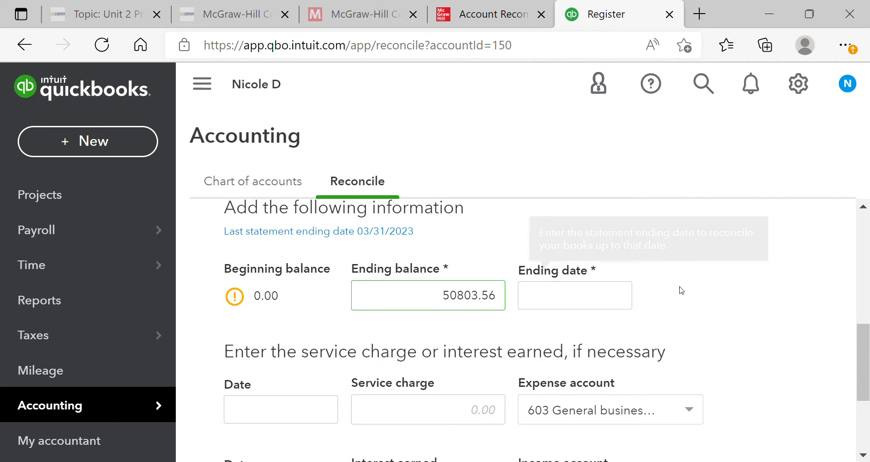
- Set the statement's ending date to 10/31/2022
left_click(629, 303)
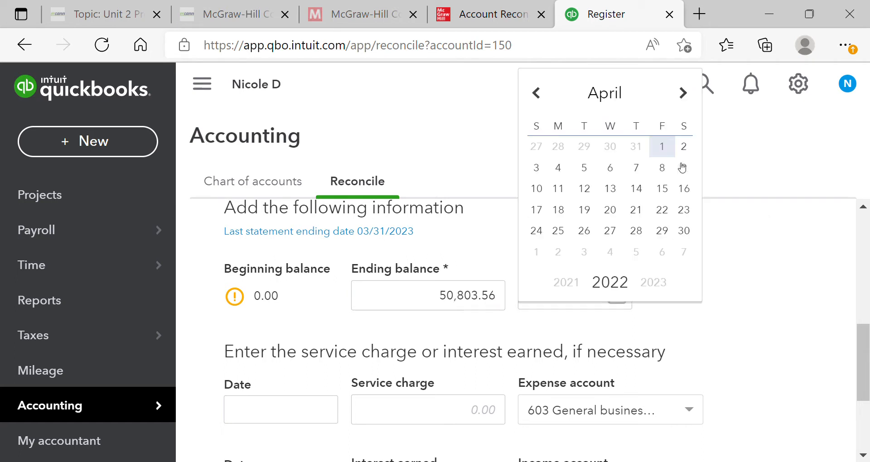
left_click(683, 93)
left_click(683, 94)
left_click(685, 96)
left_click(685, 96)
left_click(687, 98)
left_click(687, 98)
left_click(688, 98)
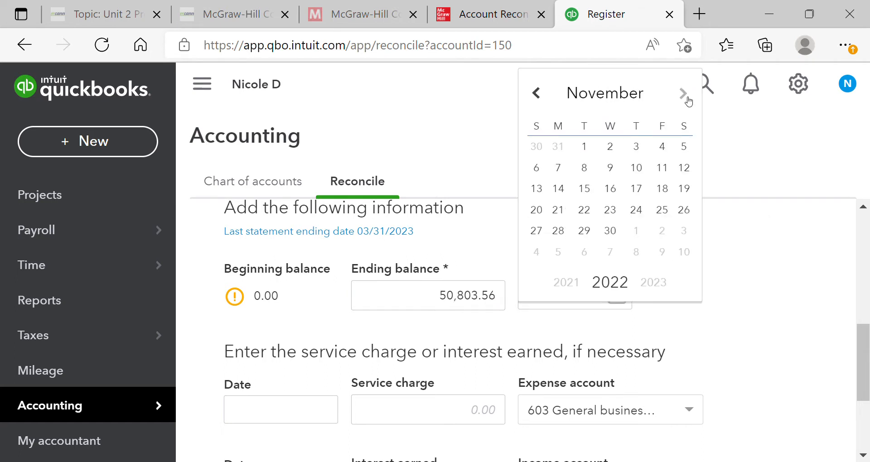
left_click(534, 99)
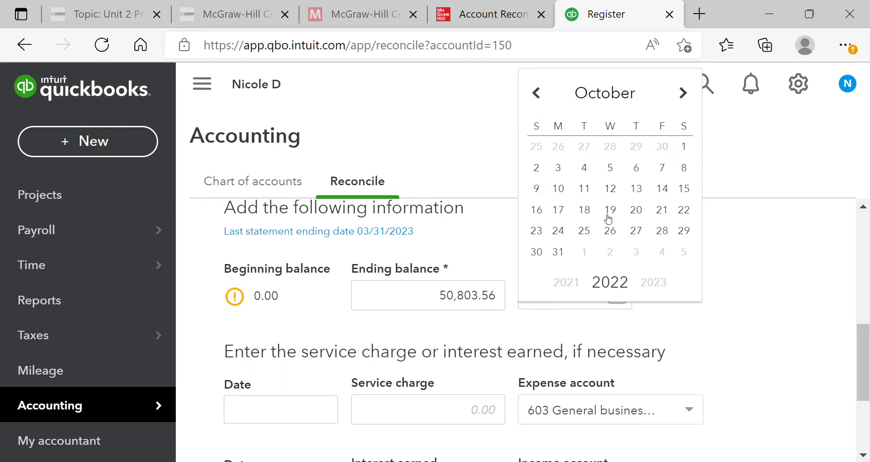
left_click(558, 252)
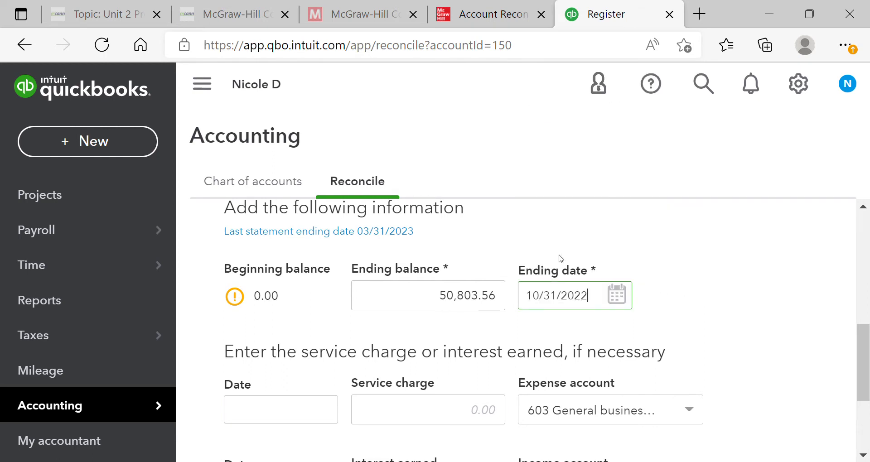
- Add a service charge of 20.00 dated 10/31/2022 to the reconciliation
left_click(324, 410)
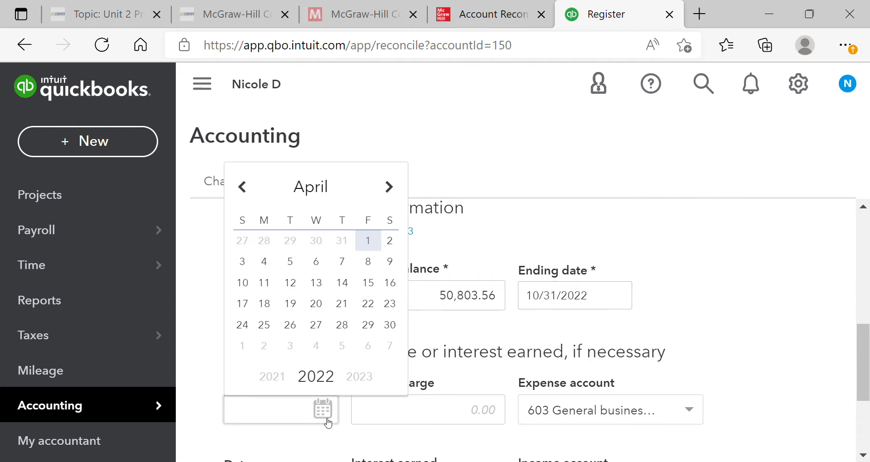
left_click(389, 196)
left_click(389, 197)
left_click(390, 197)
left_click(389, 196)
left_click(390, 197)
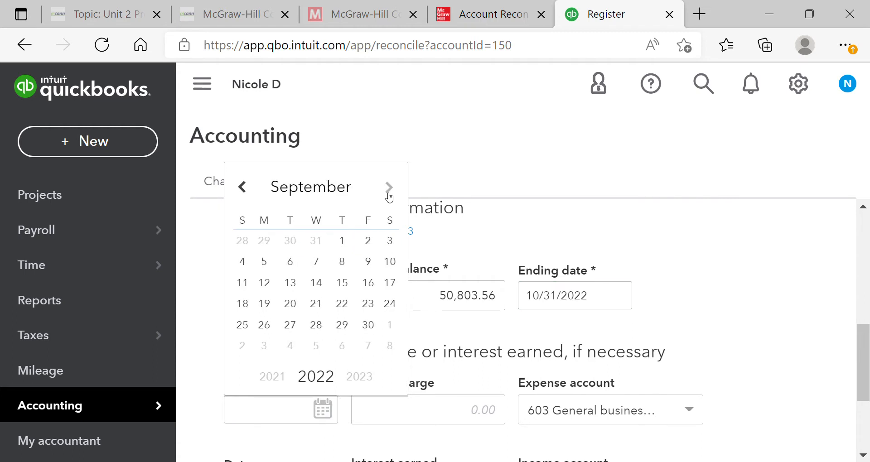
left_click(390, 197)
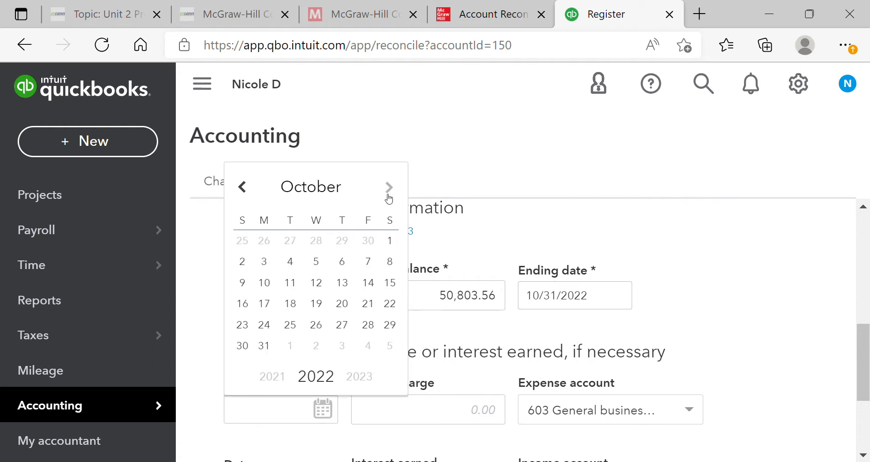
left_click(264, 347)
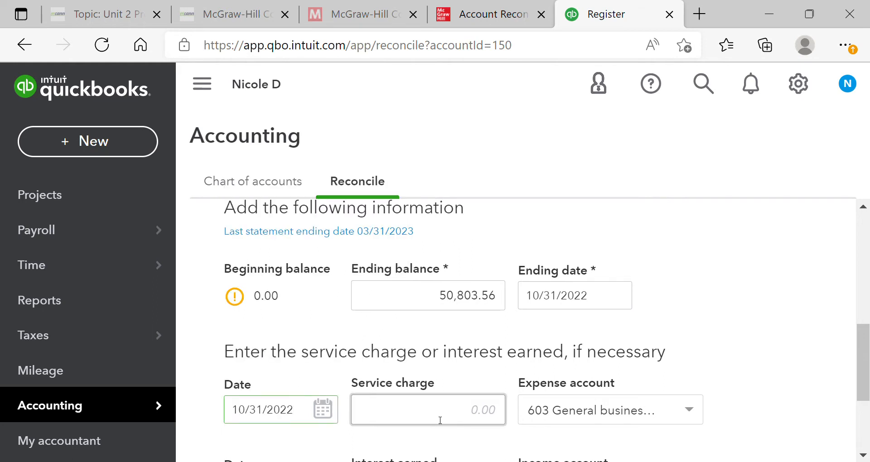
left_click(476, 420)
type("20.00")
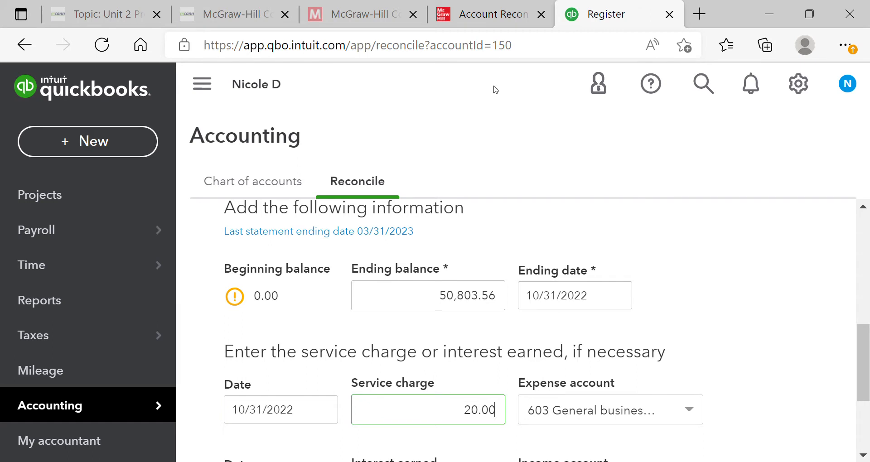
- Switch to the e-book and compare the entered reconciliation details with its instructions and sample form
left_click(482, 18)
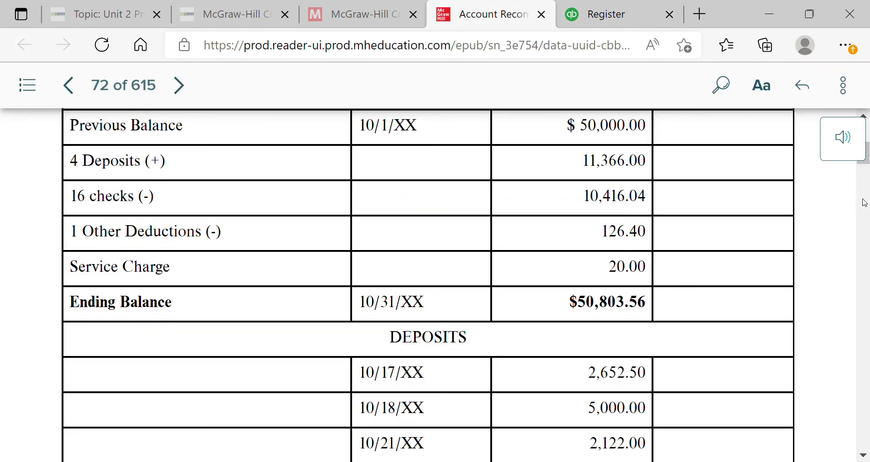
left_click_drag(868, 167, 863, 288)
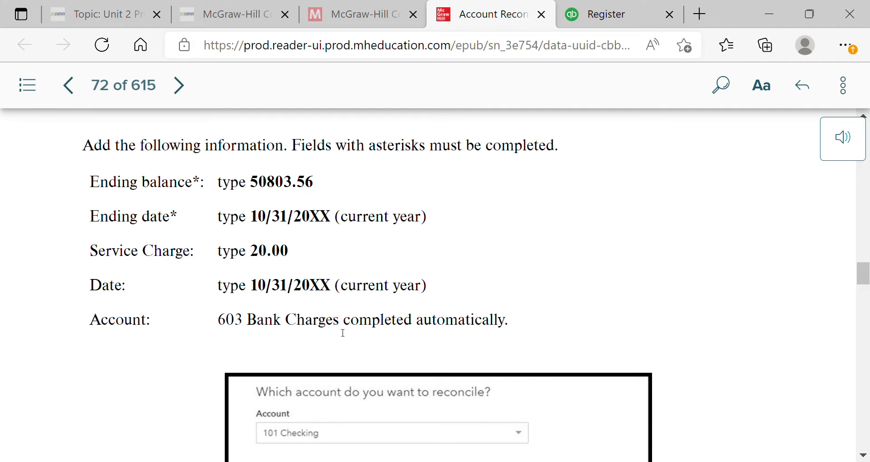
left_click_drag(866, 279, 866, 295)
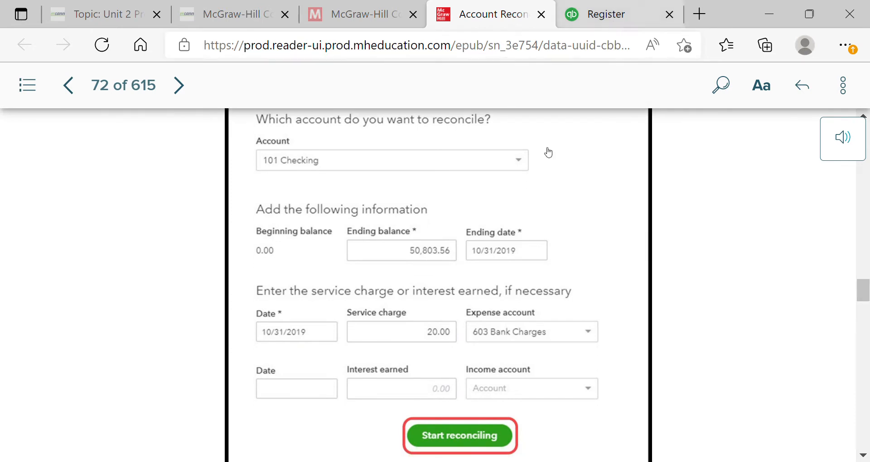
- Return to QuickBooks Online and start reconciling account 101 Checking with the entered statement information
left_click(610, 16)
left_click_drag(866, 346, 865, 392)
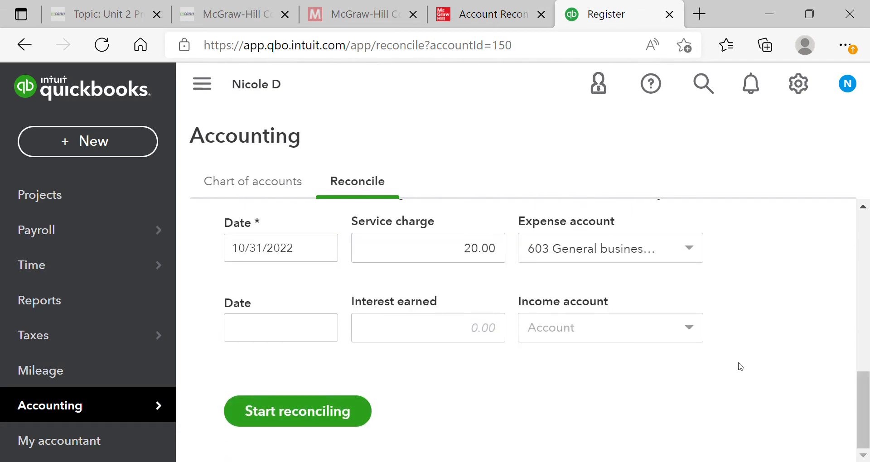
left_click(365, 333)
left_click(261, 420)
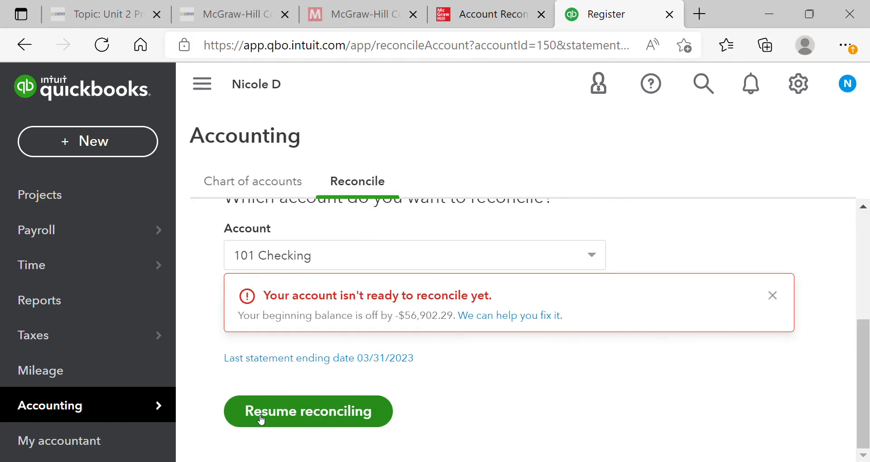
- Resume reconciling 101 Checking and dismiss the tip about getting more space to review transactions
left_click(261, 420)
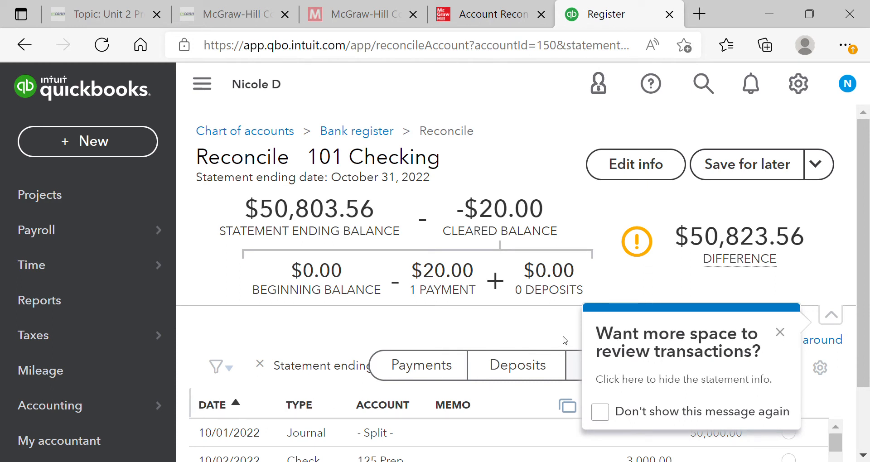
left_click(779, 333)
left_click(769, 384)
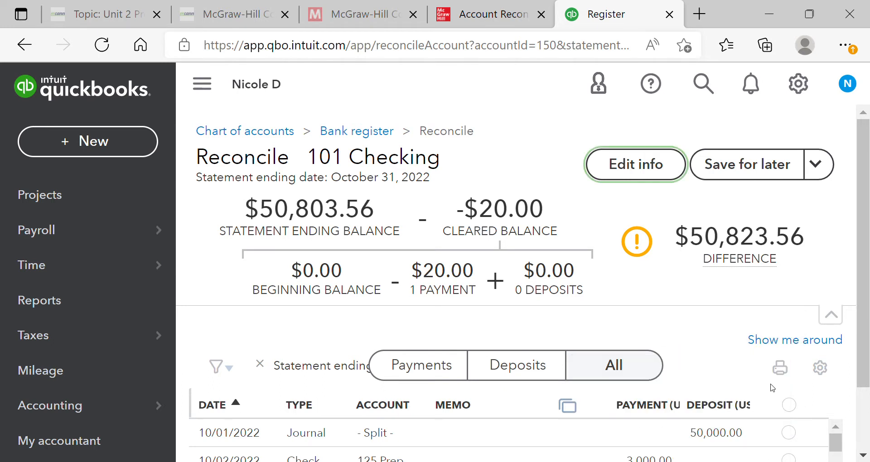
left_click_drag(868, 240, 867, 312)
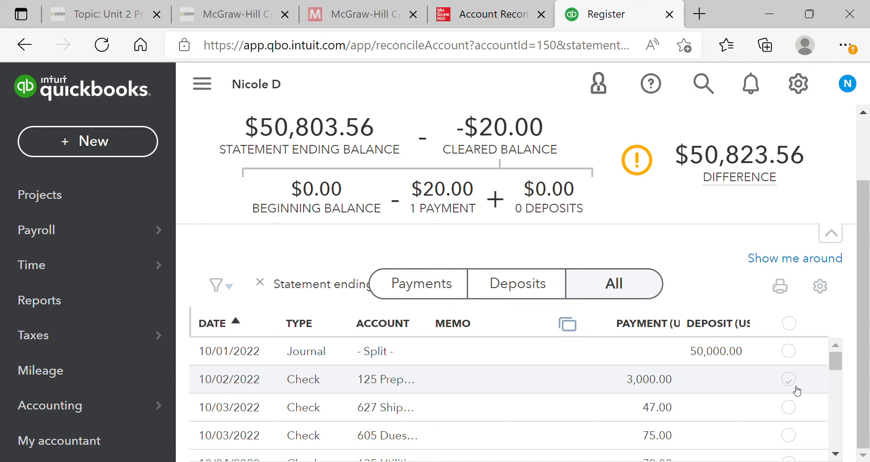
- Mark all transactions in the 101 Checking reconciliation as cleared and confirm selecting them all
left_click(794, 362)
left_click(792, 380)
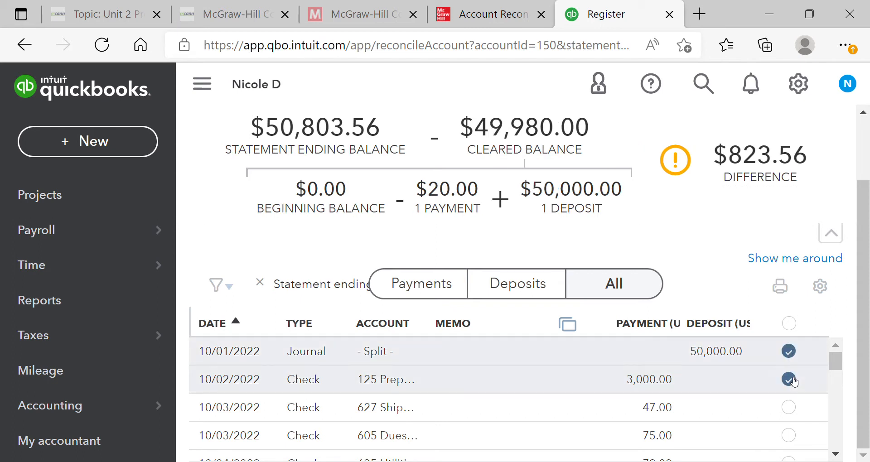
left_click(795, 405)
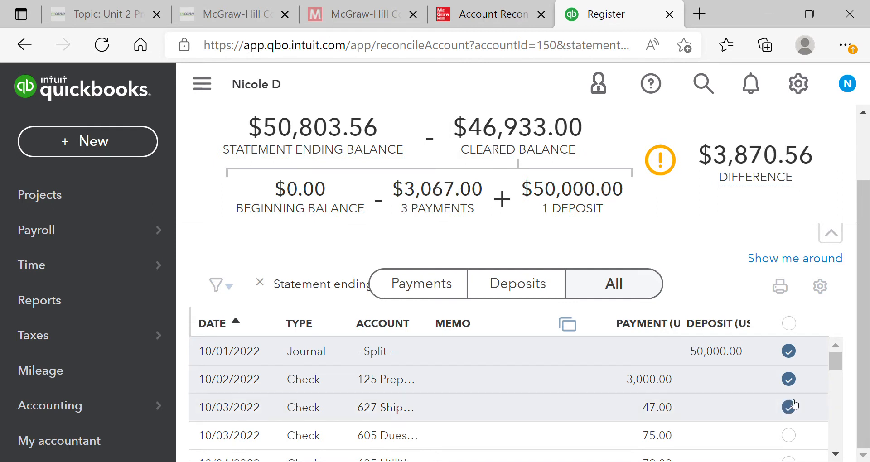
left_click(791, 324)
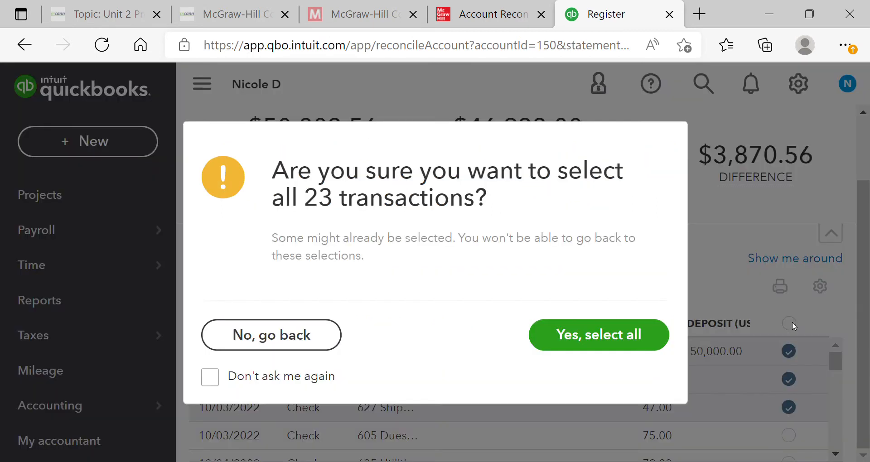
left_click(623, 349)
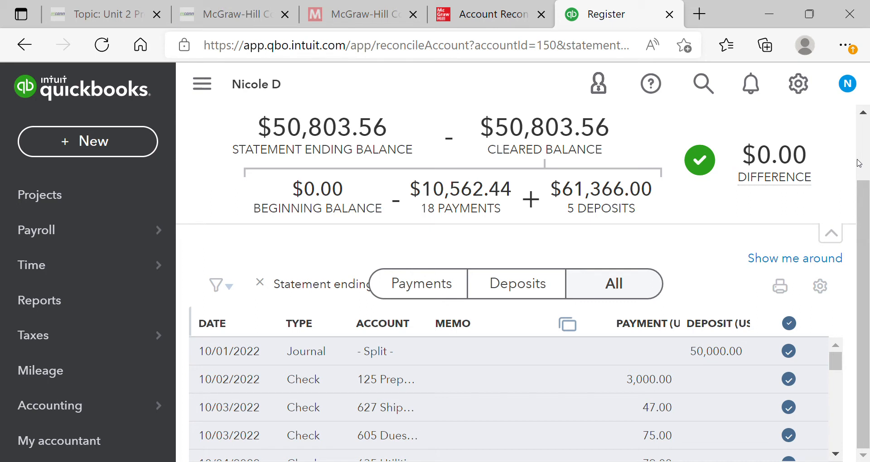
- Finish the October 31, 2022 reconciliation of 101 Checking and close the completion message
mouse_move(787, 192)
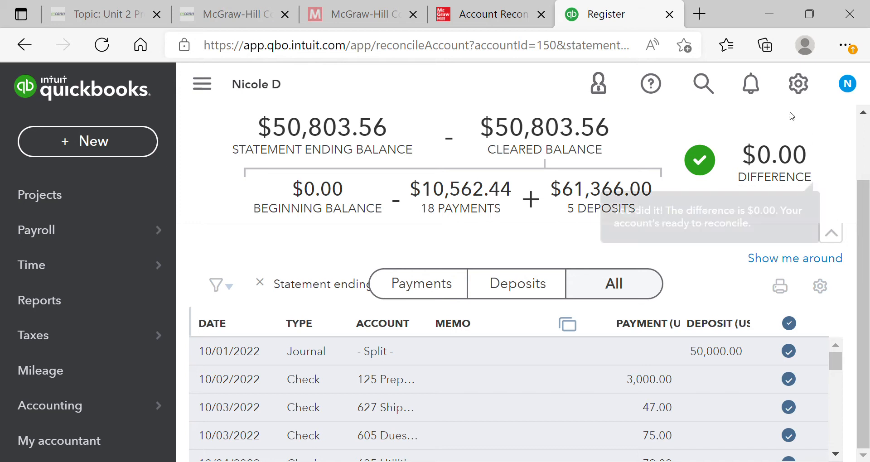
scroll(868, 221, "up", 2)
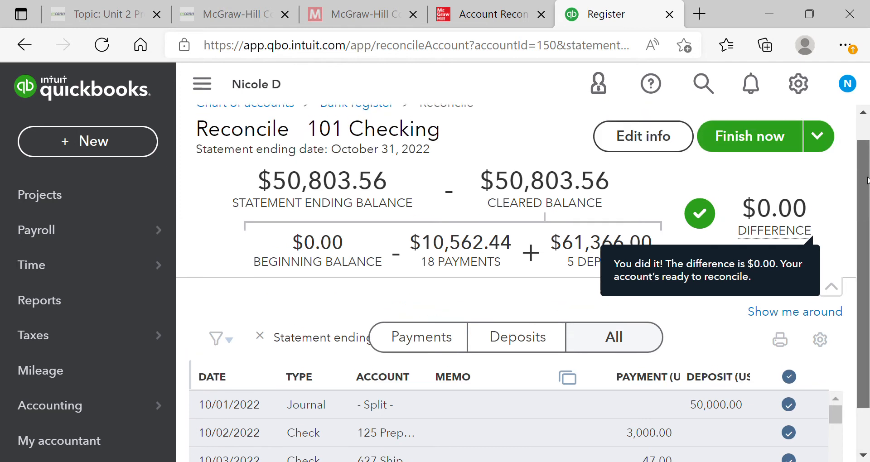
left_click(766, 154)
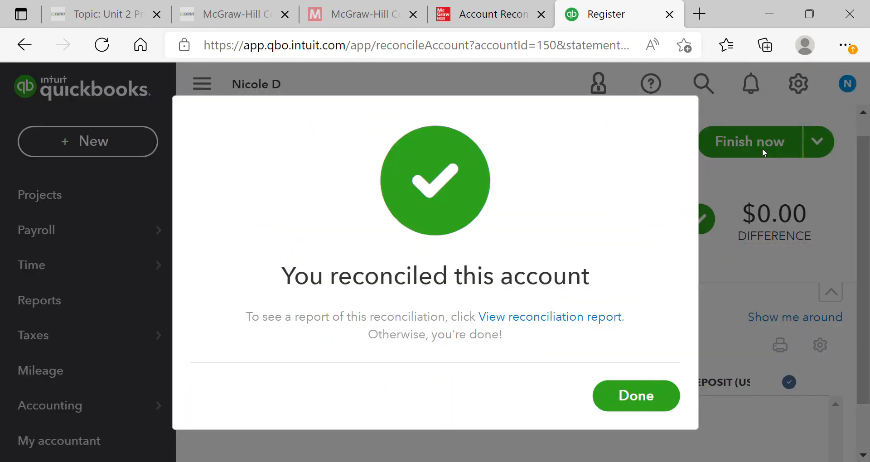
left_click(652, 396)
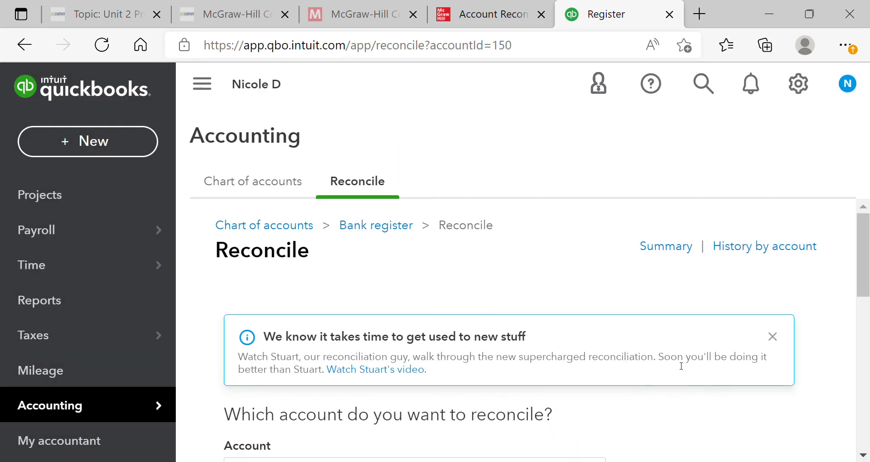
- Open the 101 Checking reconciliation history and view the report for the 10/31/2022 statement reconciled on 01/20/2022
left_click(762, 255)
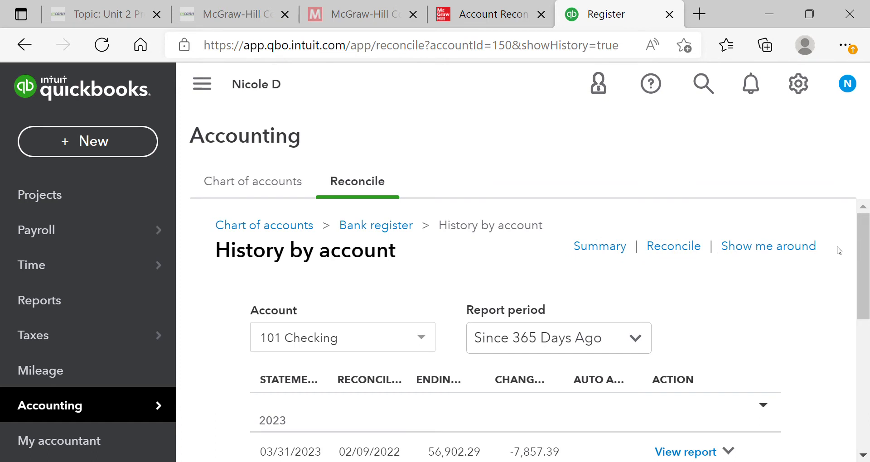
left_click_drag(865, 254, 867, 413)
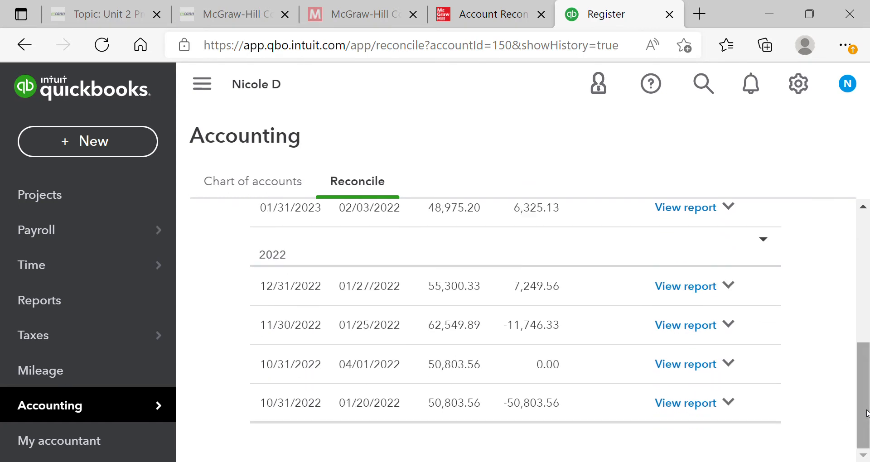
left_click(693, 411)
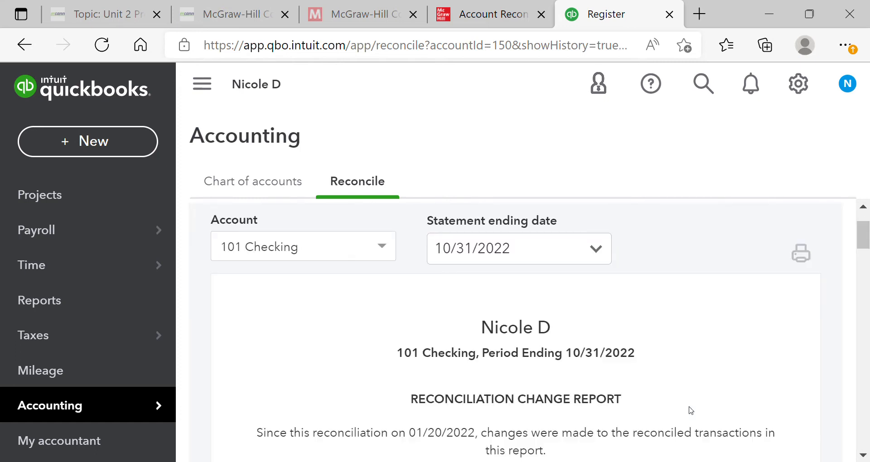
mouse_move(866, 234)
left_mouse_down()
mouse_move(866, 347)
mouse_move(866, 223)
left_mouse_up()
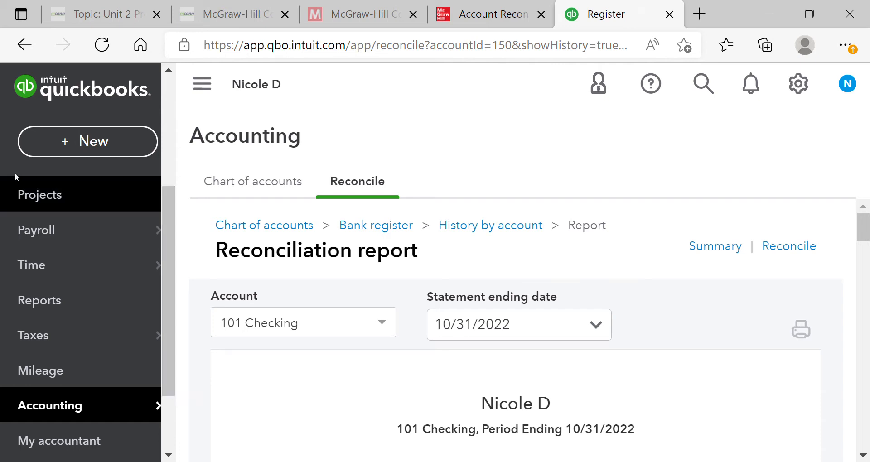
- Switch to the e-book and find the table of November check transactions in the Accounts Payable: Vendors section
left_click(509, 23)
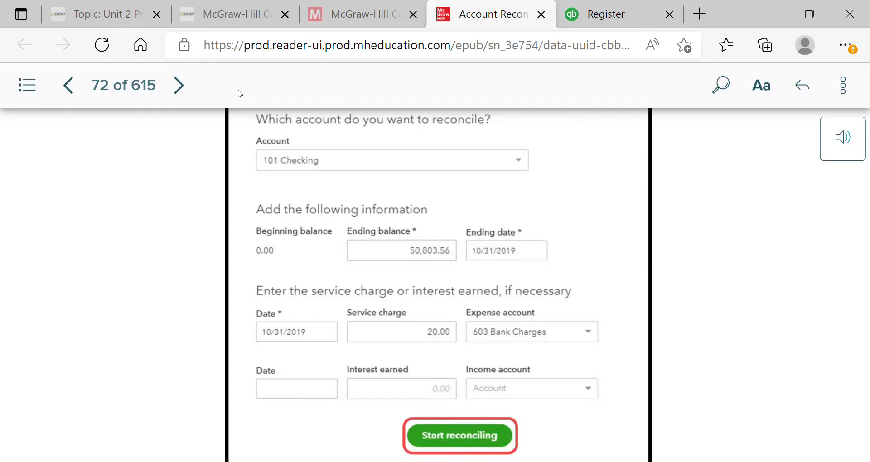
left_click(189, 88)
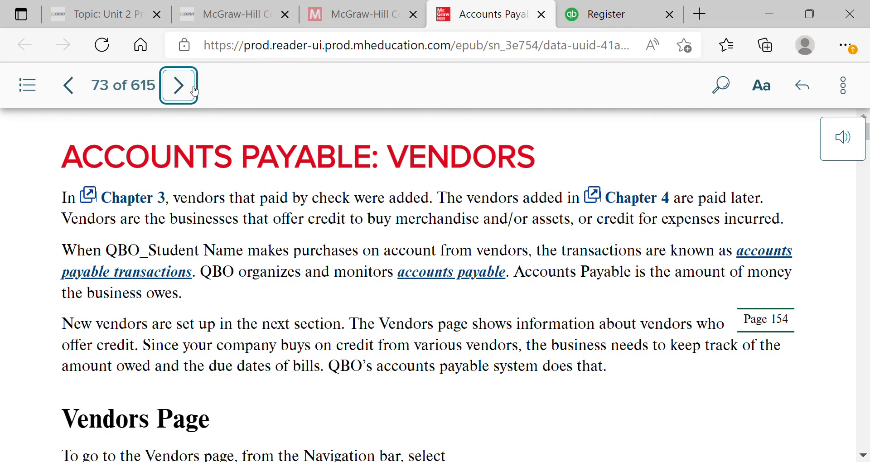
left_click(195, 90)
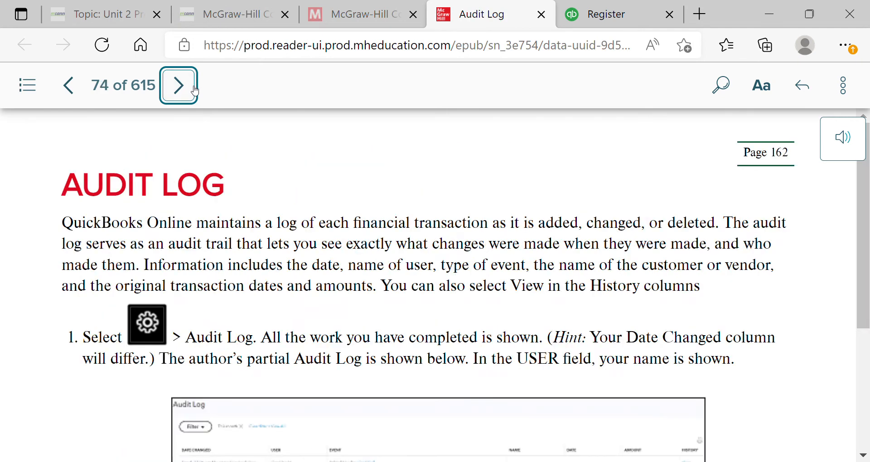
left_click(195, 91)
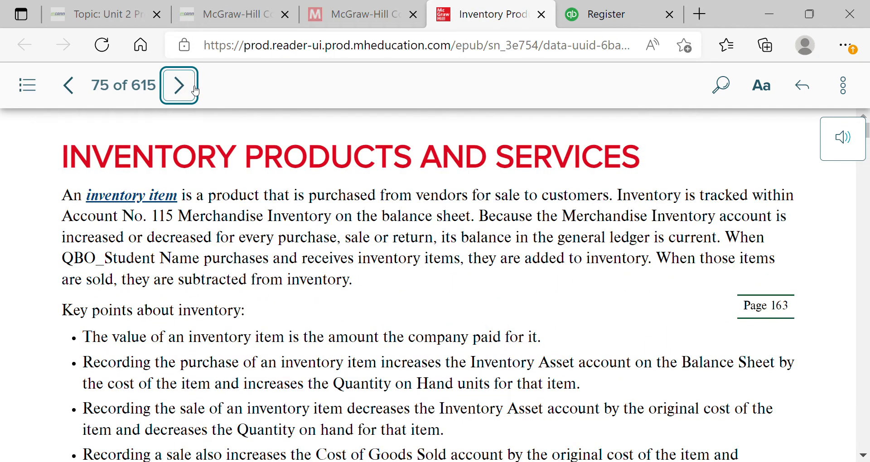
left_click(71, 85)
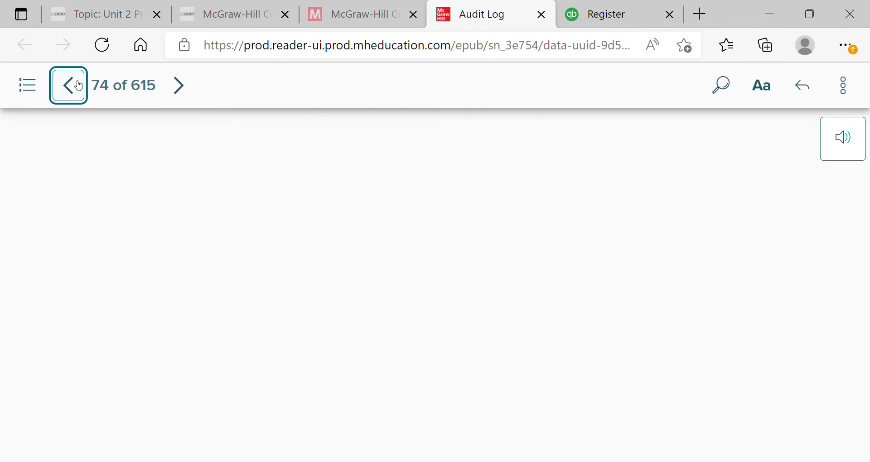
left_click(832, 205)
scroll(832, 205, "down", 5)
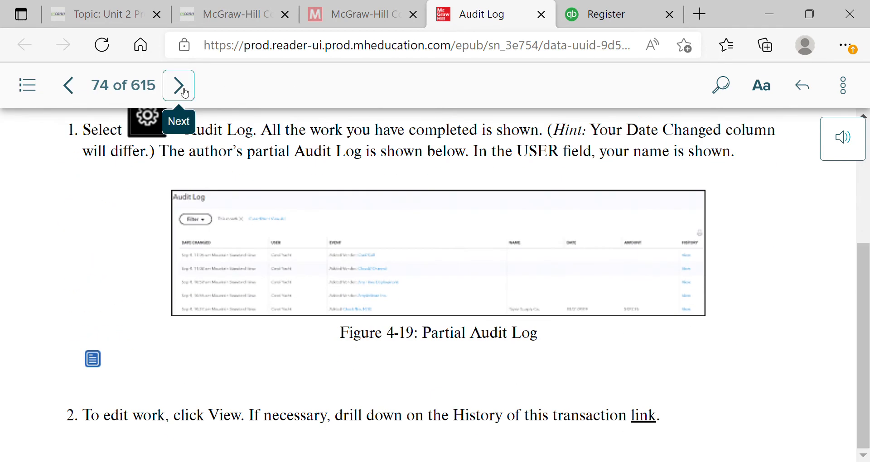
left_click(68, 85)
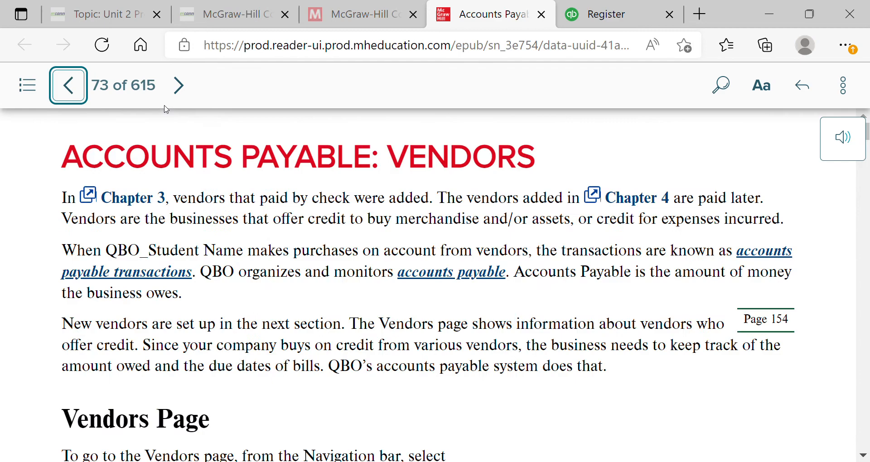
left_click(868, 167)
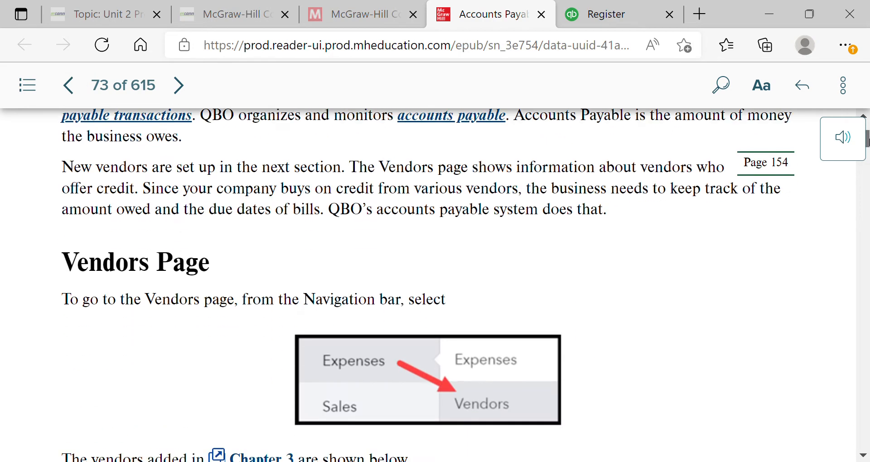
left_click_drag(868, 168, 868, 193)
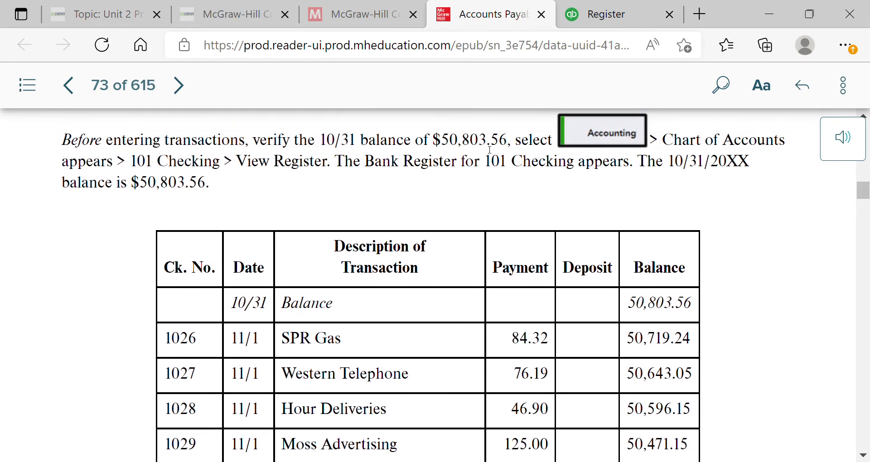
- Return to QuickBooks Online and create a new check from 101 Checking with SPR Gas as the payee
left_click(613, 14)
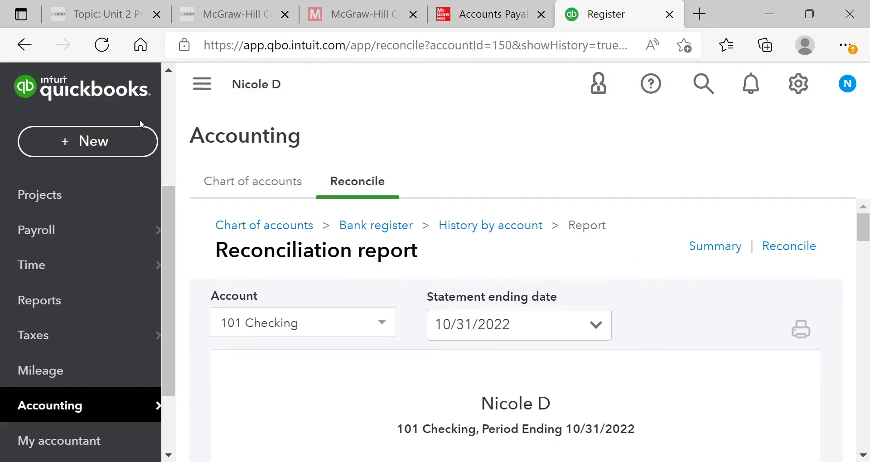
left_click(121, 148)
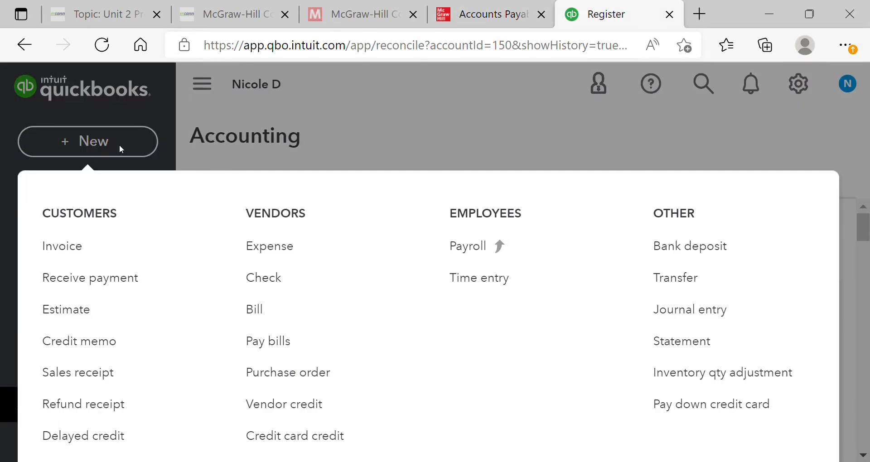
left_click(260, 276)
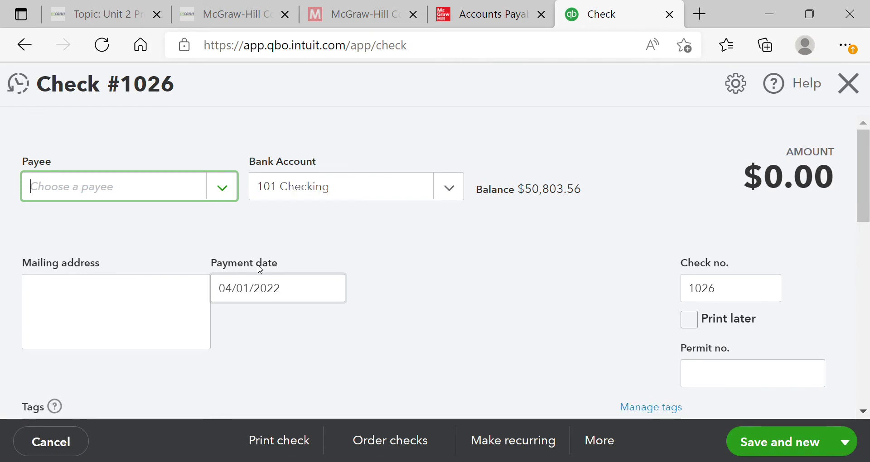
left_click(223, 190)
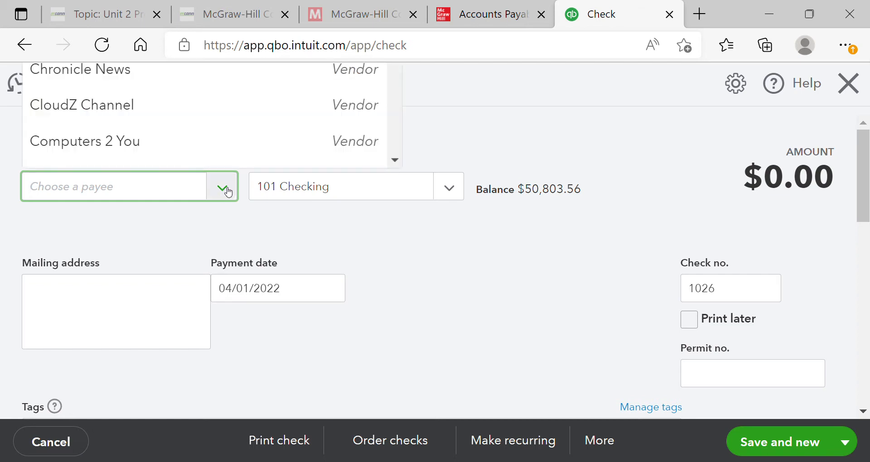
type("SPR")
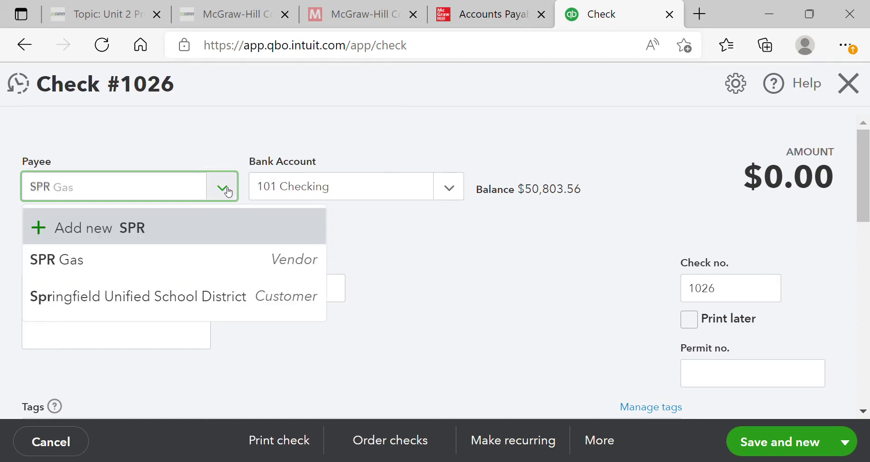
left_click(194, 251)
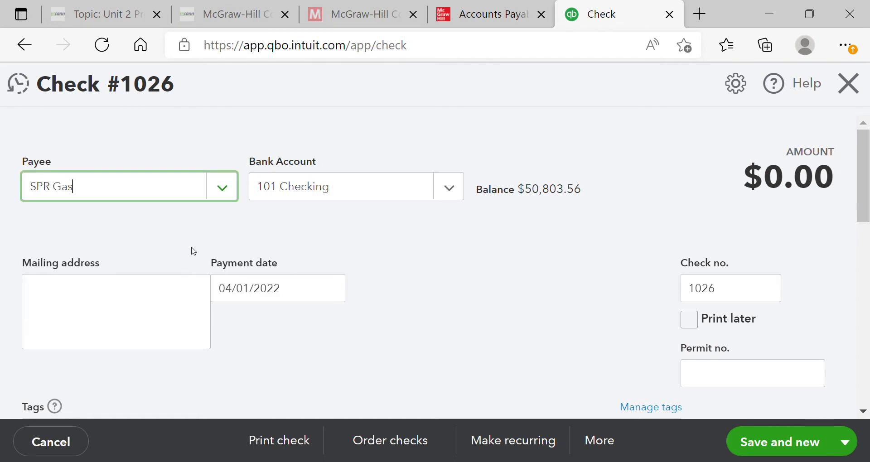
- Set the payment date of the SPR Gas check to 11/01/2022
scroll(514, 224, "down", 1)
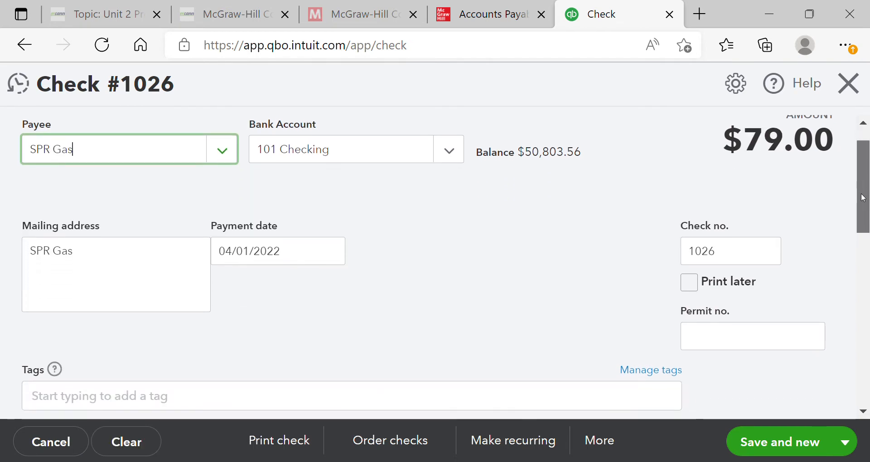
left_click(343, 250)
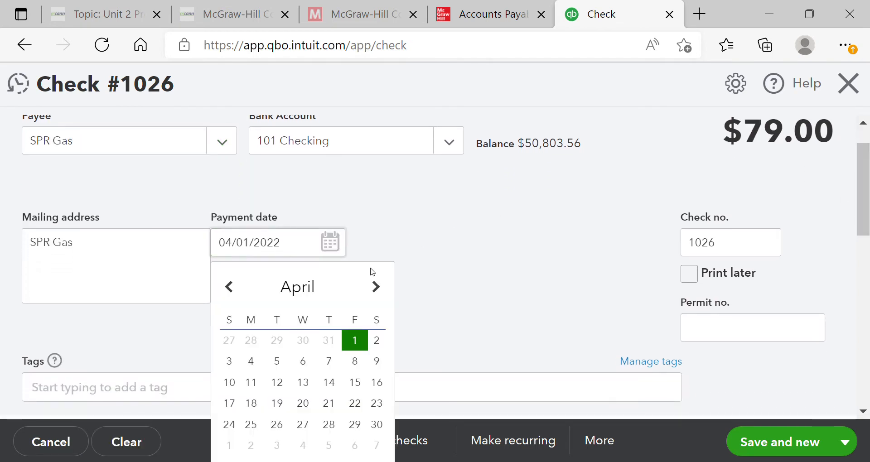
left_click(383, 286)
left_click(382, 286)
left_click(382, 286)
left_click(382, 286)
left_click(382, 286)
left_click(382, 286)
left_click(382, 286)
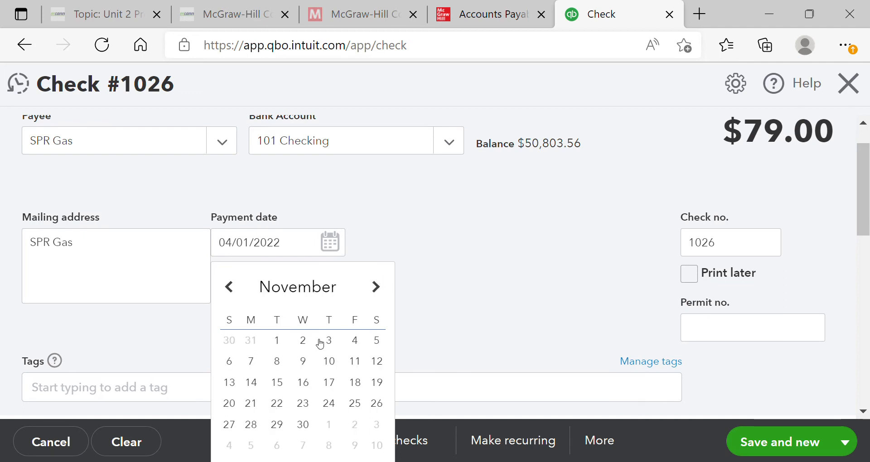
left_click(277, 345)
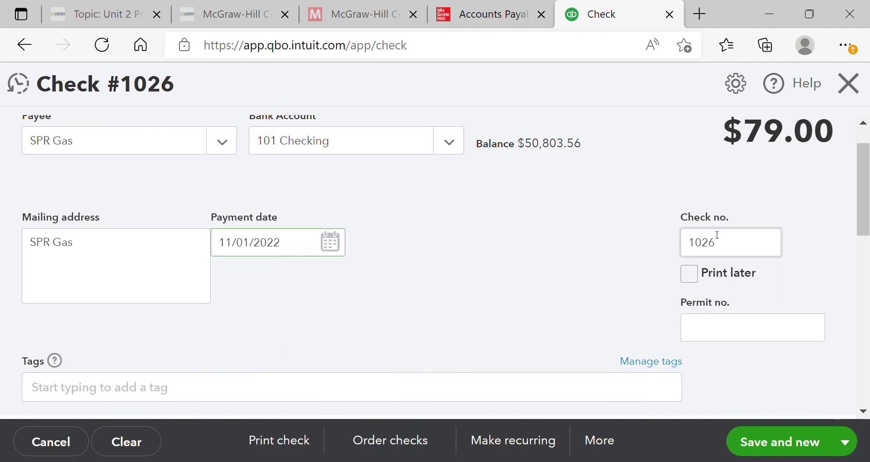
- Set the SPR Gas check's 635 Utilities line amount to 84.32 and save it, starting a new check
left_click_drag(868, 192, 868, 263)
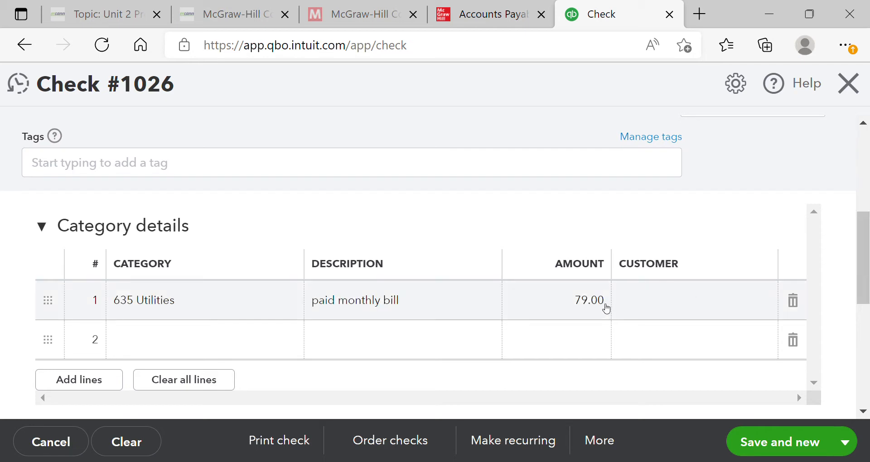
left_click(606, 308)
key("BackSpace")
type("84")
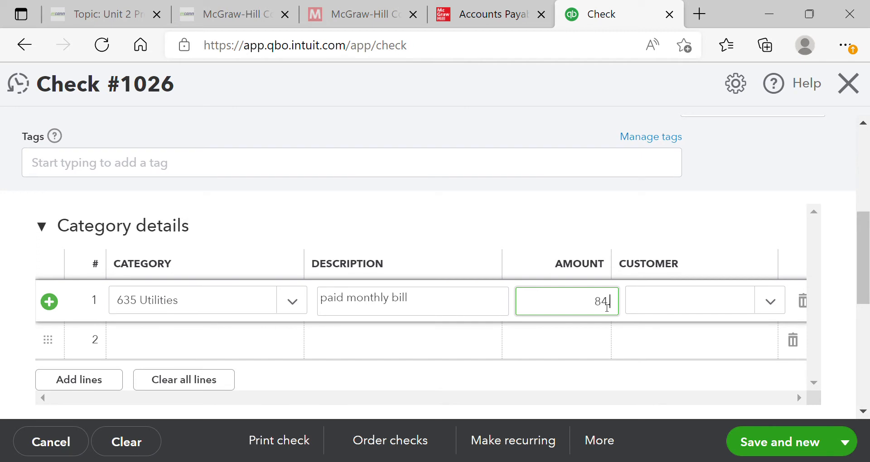
type(".32")
scroll(864, 272, "down", 2)
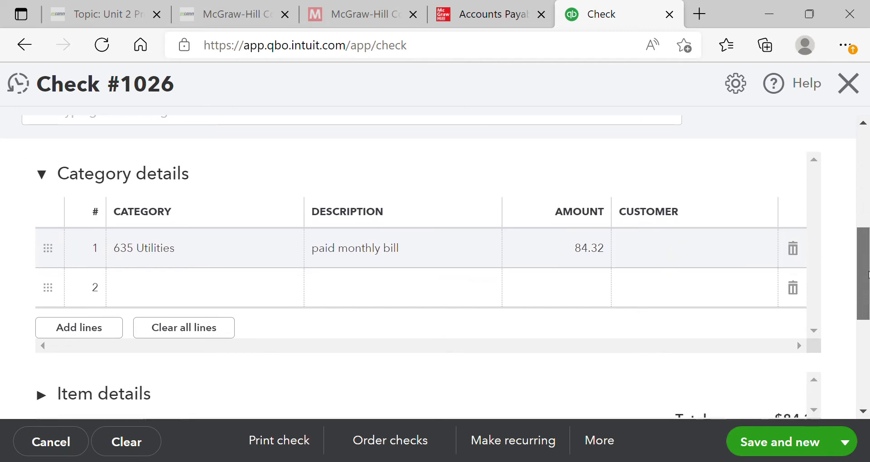
scroll(863, 287, "down", 3)
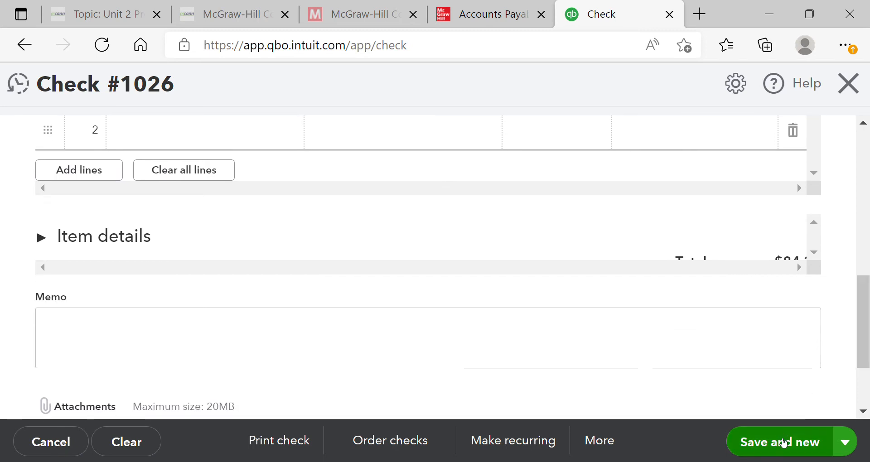
left_click(784, 443)
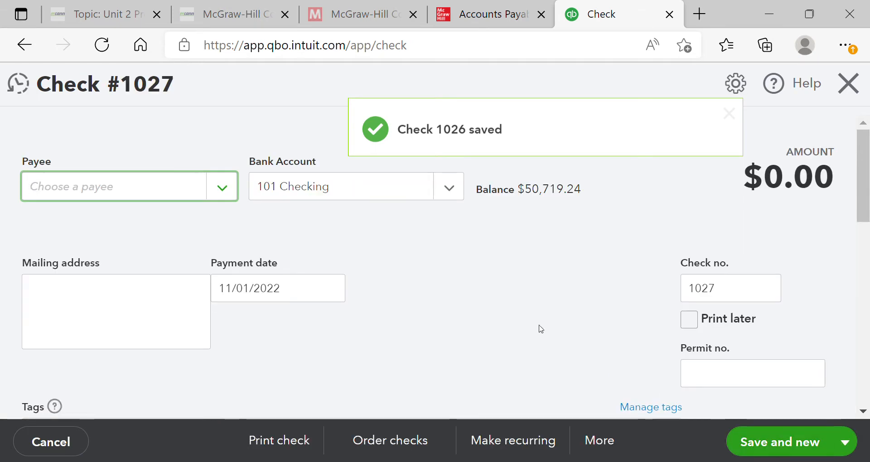
- Record the 11/01/2022 check to Western Telephone with its prefilled 633 Telephone Expense line of 76.19, and save it, starting another check
left_click(227, 200)
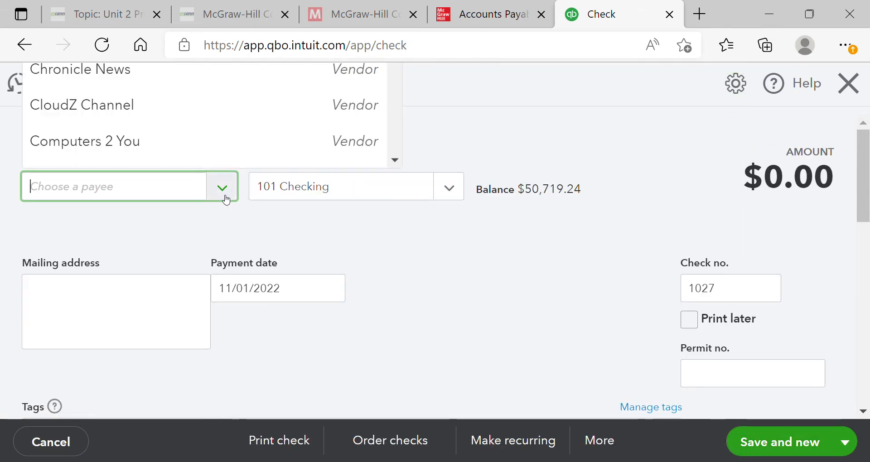
type("west")
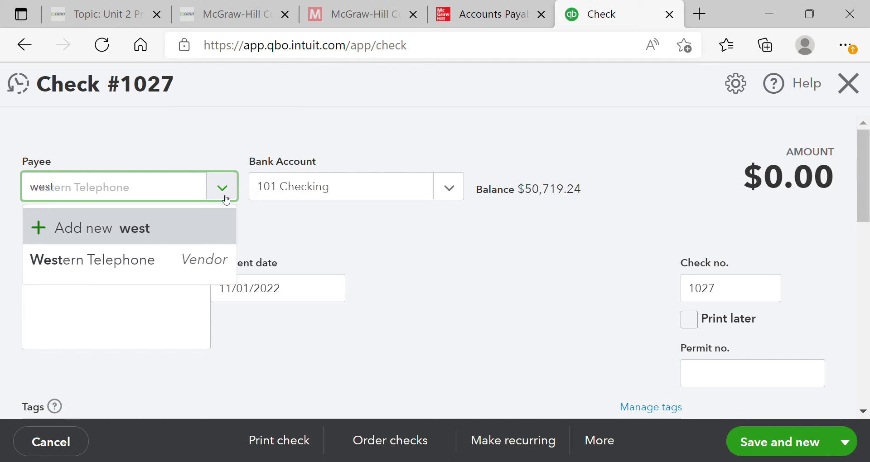
left_click(194, 252)
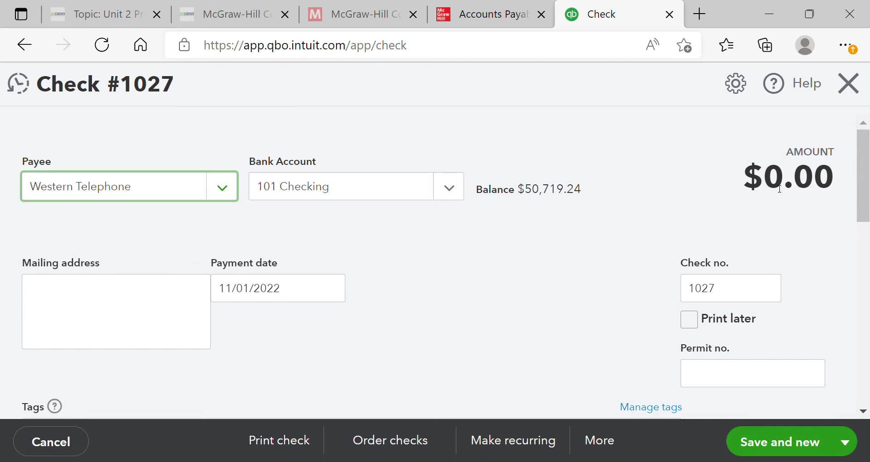
scroll(864, 189, "down", 3)
left_click_drag(864, 189, 864, 251)
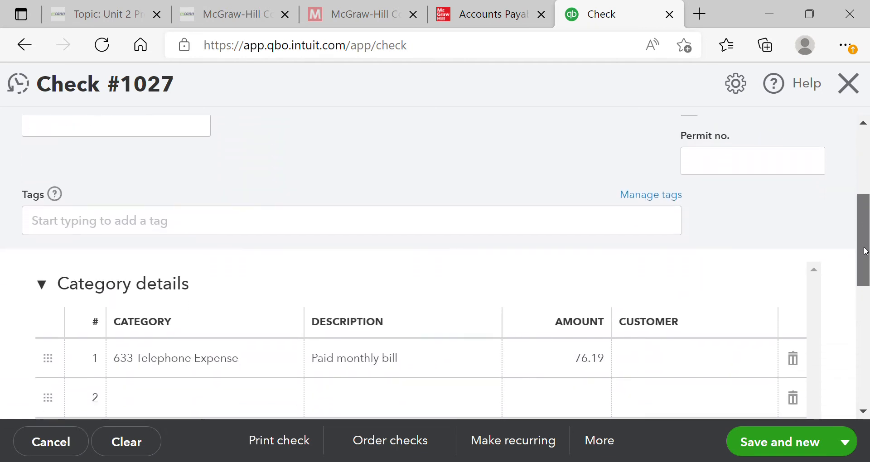
left_click(782, 440)
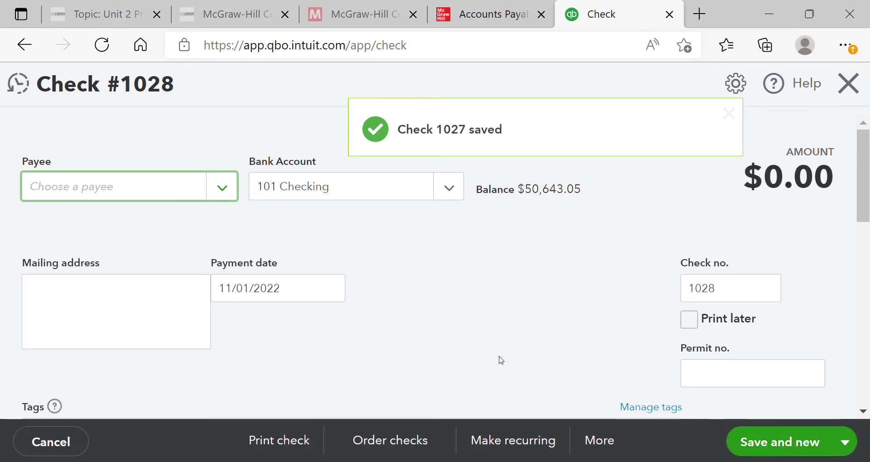
- Record a check to Hour Deliveries with the 609 Freight & Delivery amount set to 46.90, and save it, starting another check
type("hour")
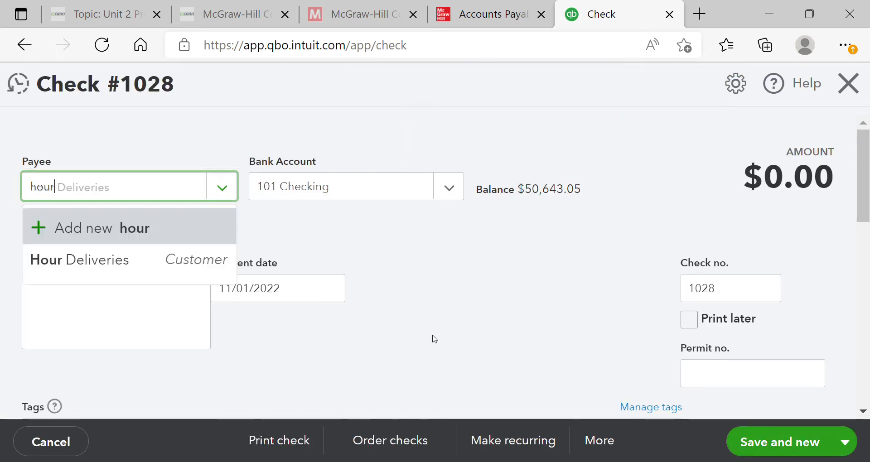
left_click(149, 274)
scroll(867, 226, "down", 3)
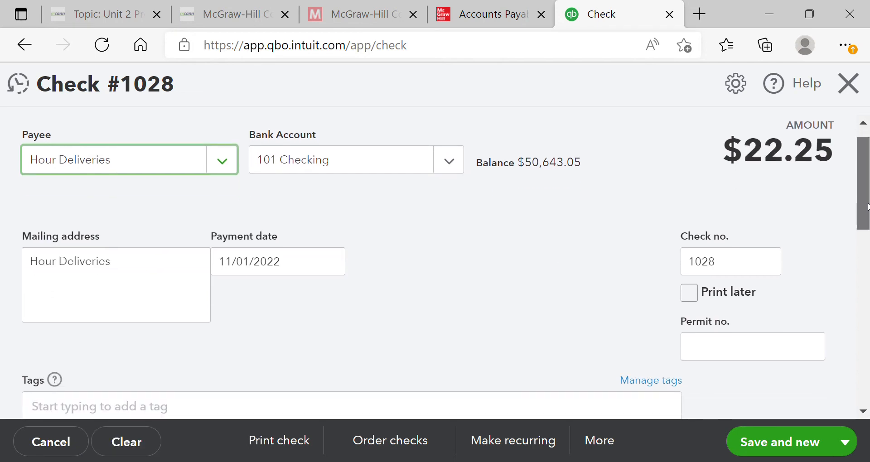
left_click_drag(868, 218, 868, 274)
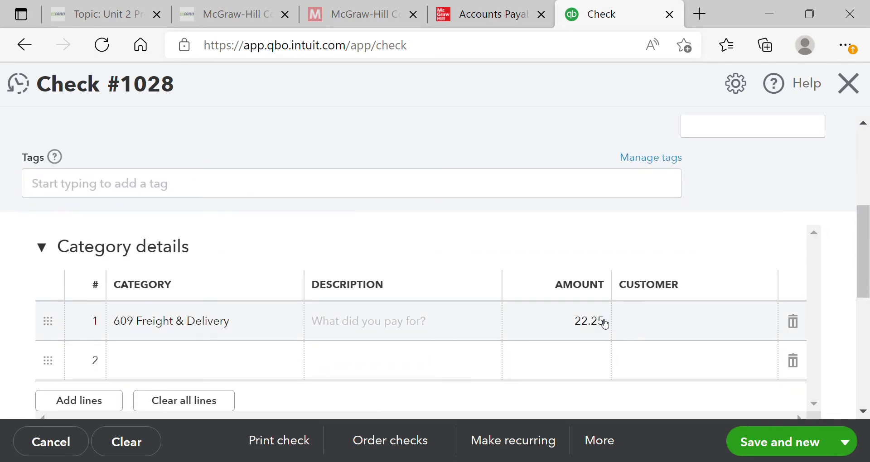
left_click(607, 323)
type("46.90")
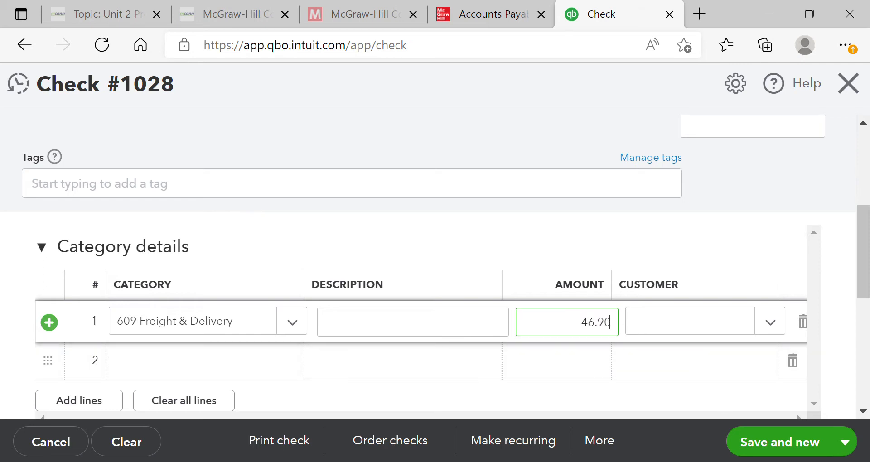
left_click(780, 447)
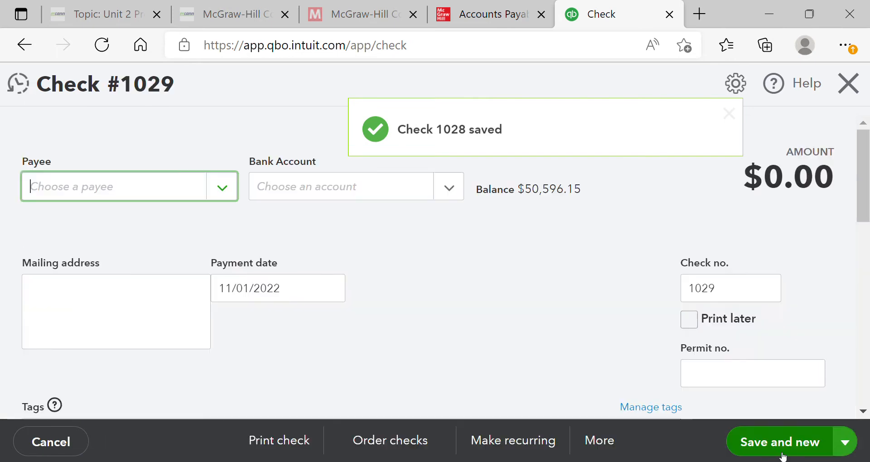
- Record the check to Moss Advertising with its prefilled 601 Advertising Expense line of 125.00, and save it, starting another check
type("moss")
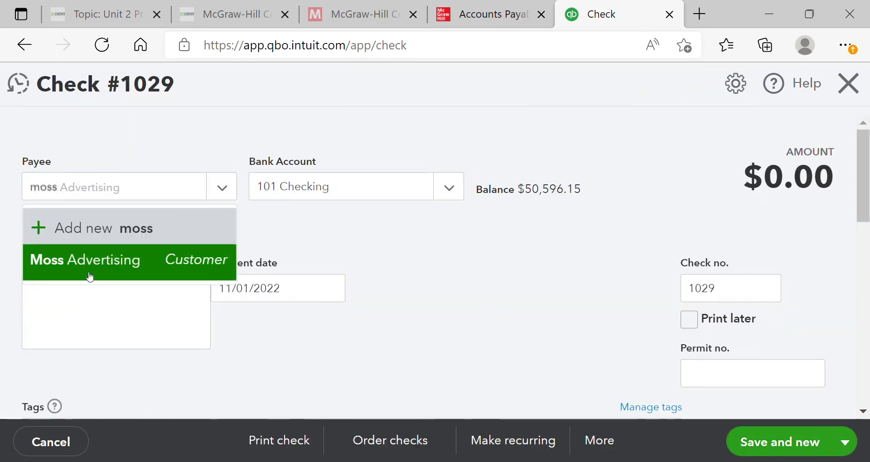
left_click(88, 272)
left_click_drag(868, 208, 867, 281)
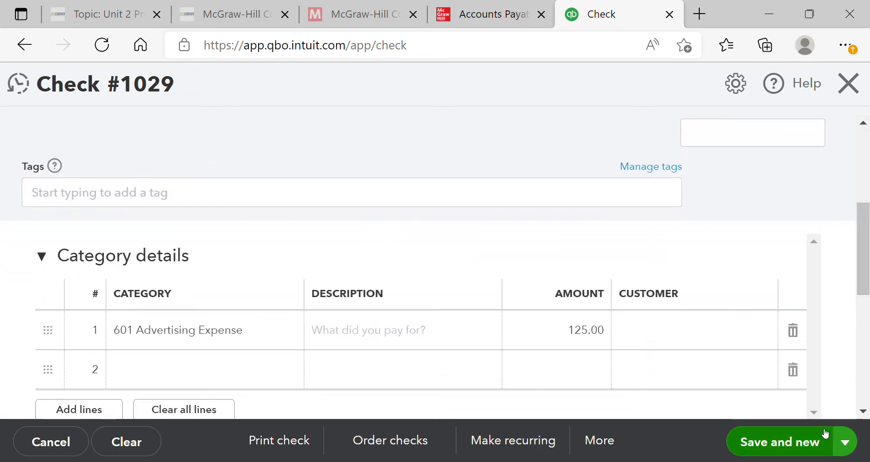
left_click(811, 446)
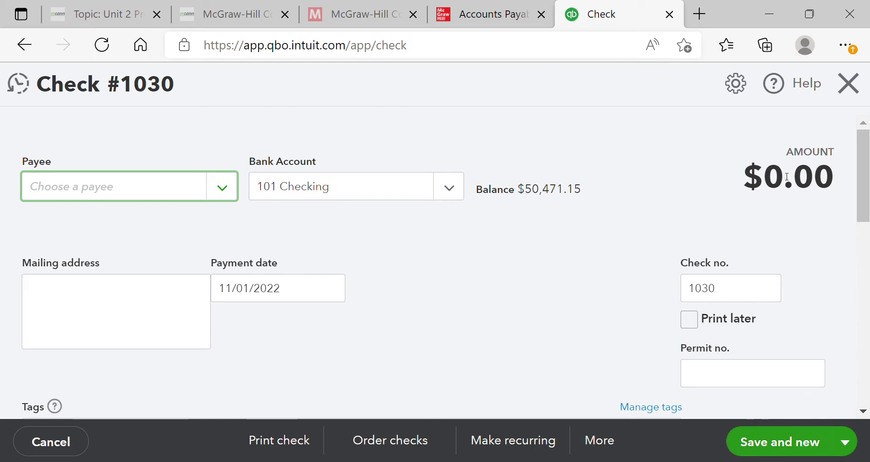
- Look up the payee and amount for check 1030 in the e-book's transaction table, and return to QuickBooks Online
left_click(506, 17)
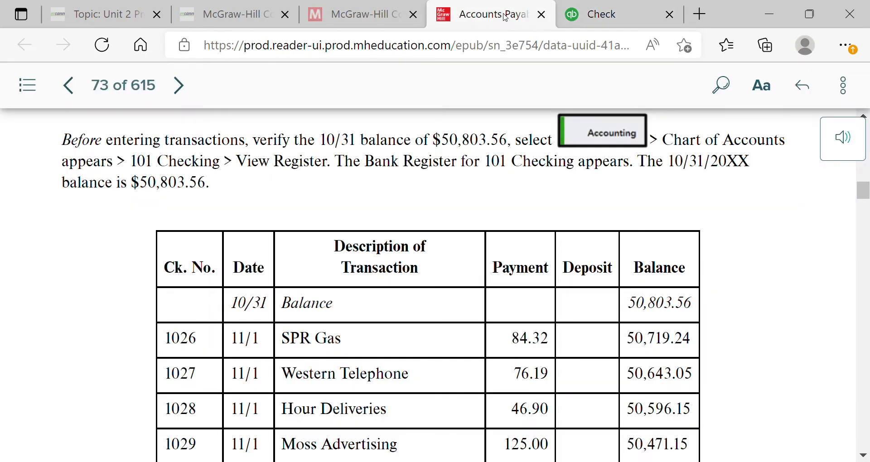
scroll(866, 195, "down", 4)
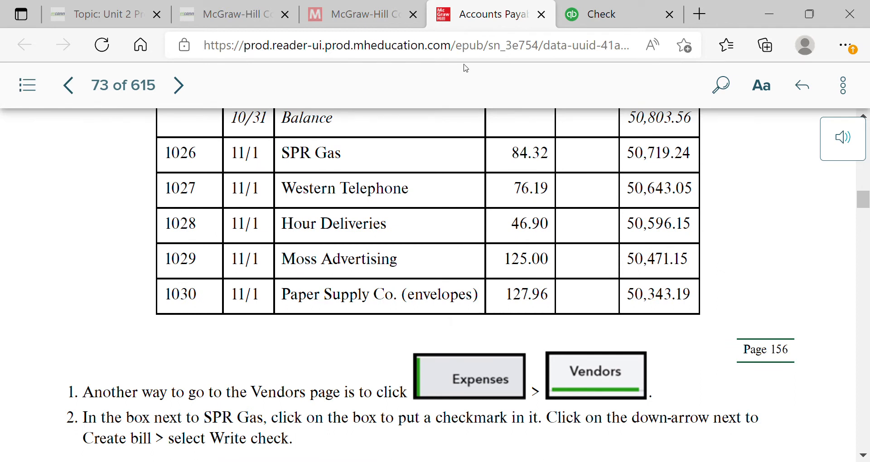
left_click(588, 21)
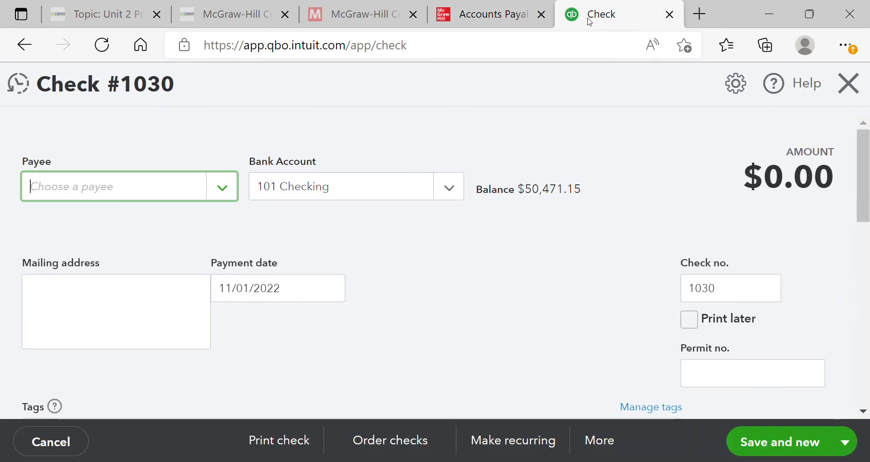
- Record a check to Paper Supply Company with description envelopes and amount 127.96 on the 629 Stationery & Printing line, and save it
type("paper")
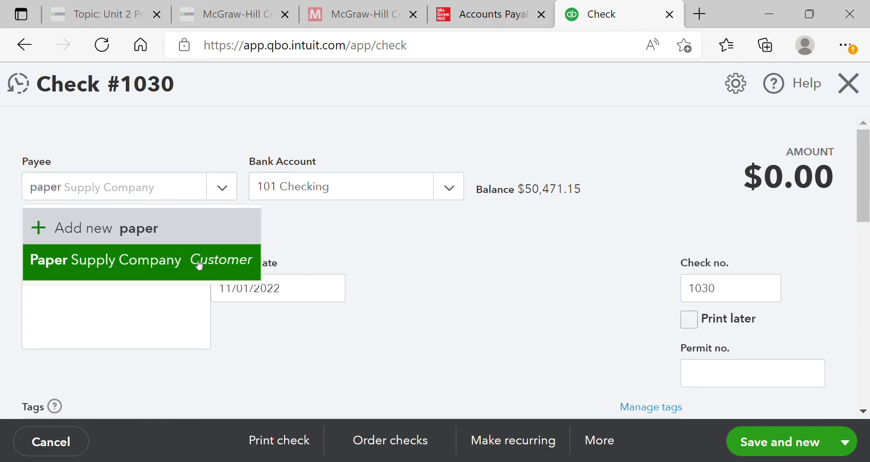
left_click(241, 260)
left_click_drag(868, 194, 867, 268)
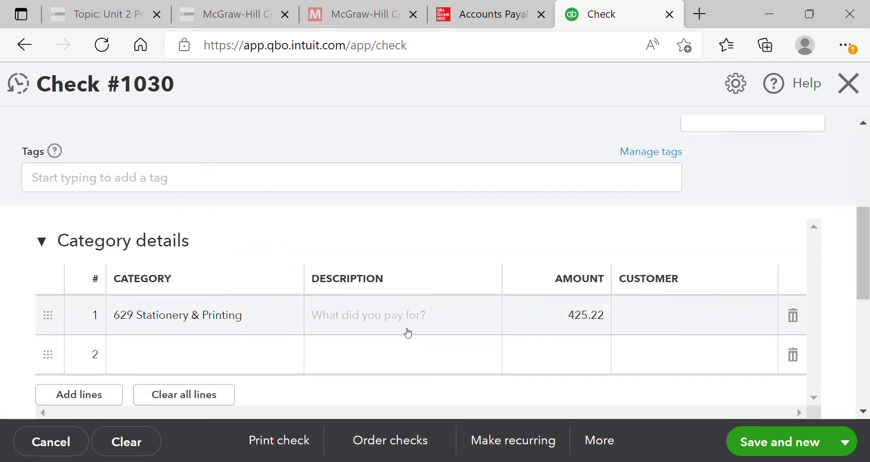
left_click(408, 330)
type("env")
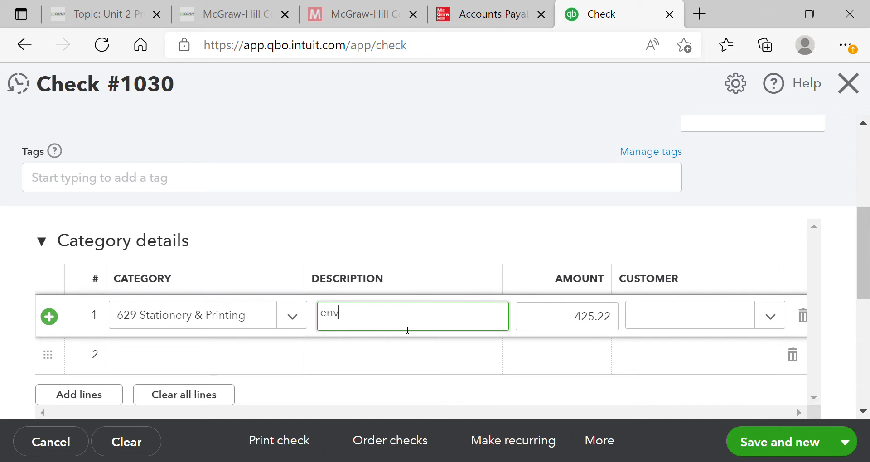
type("elopes")
left_click(589, 329)
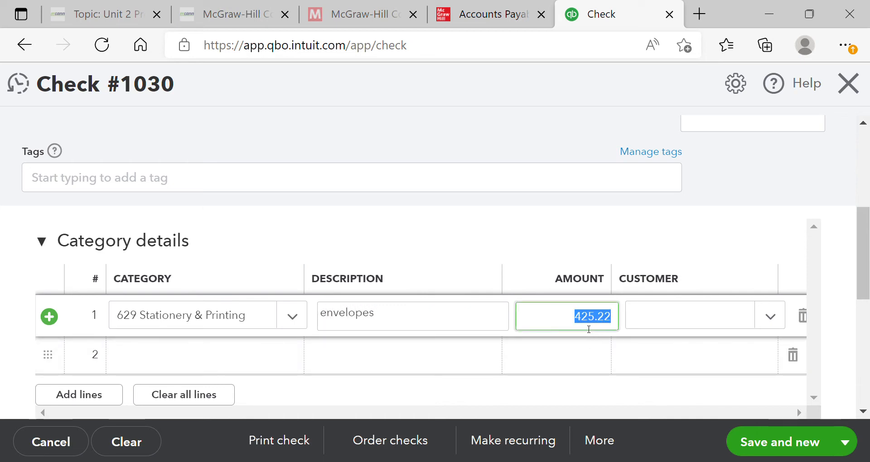
type("12")
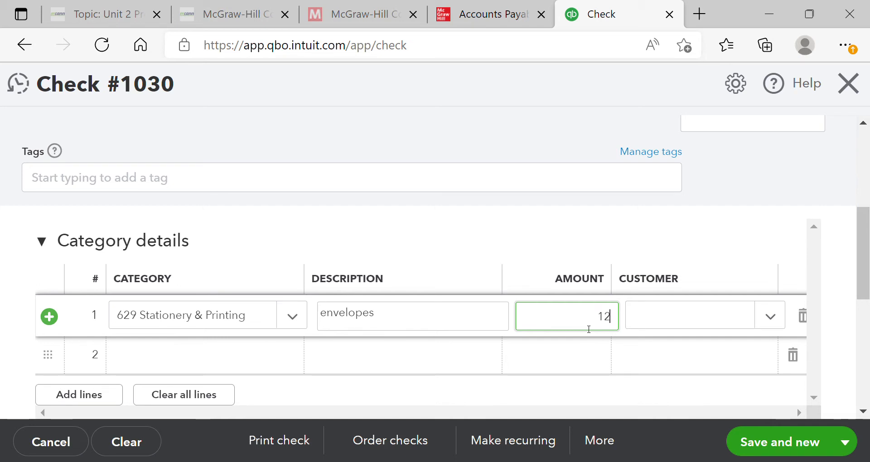
type("7.96")
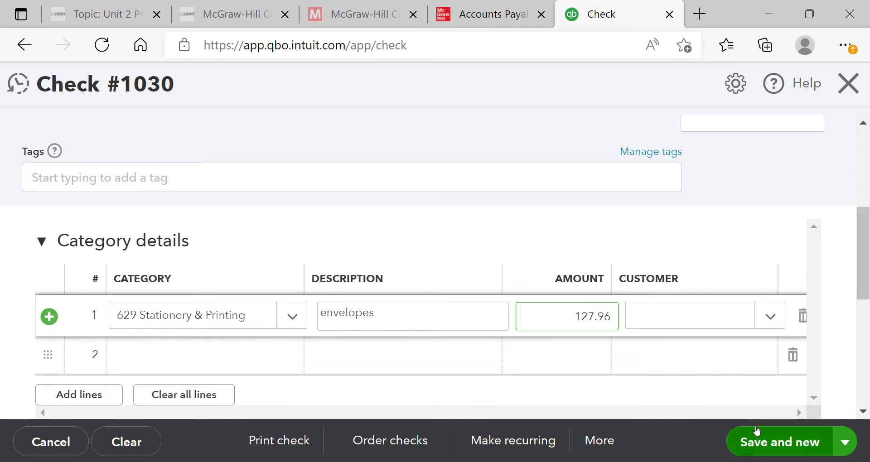
left_click(762, 442)
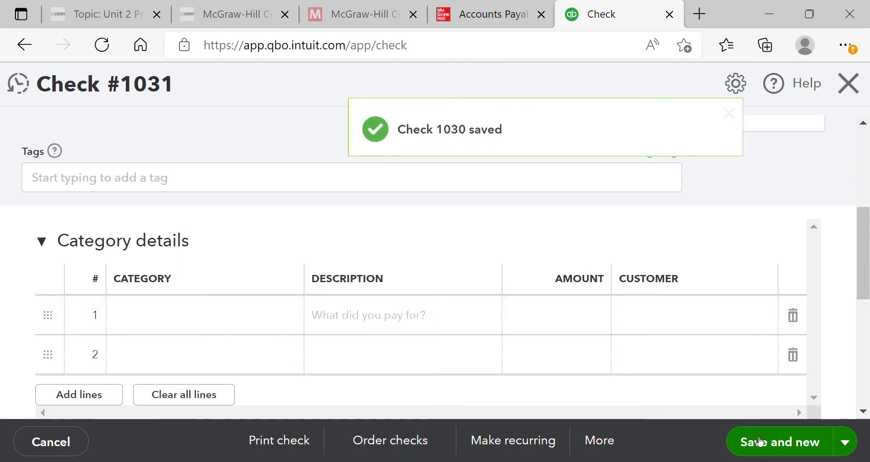
- Compare the e-book table's ending balance with the 101 Checking balance in QuickBooks Online, and close the blank check form
left_click(506, 13)
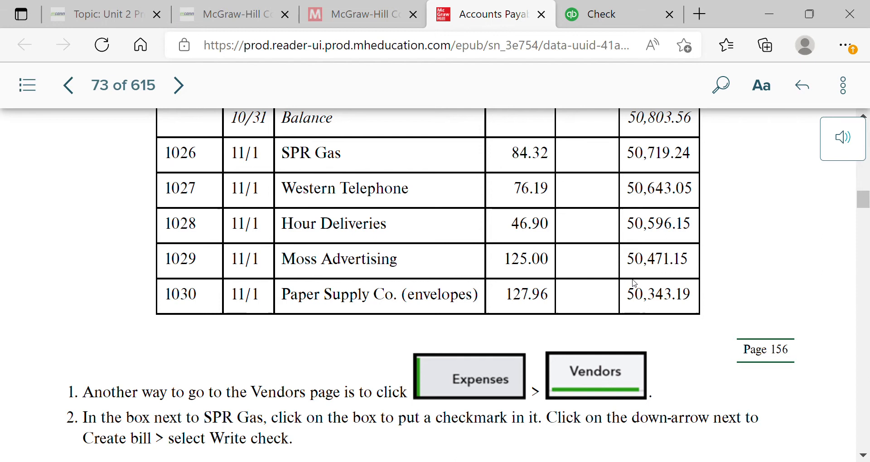
left_click(615, 14)
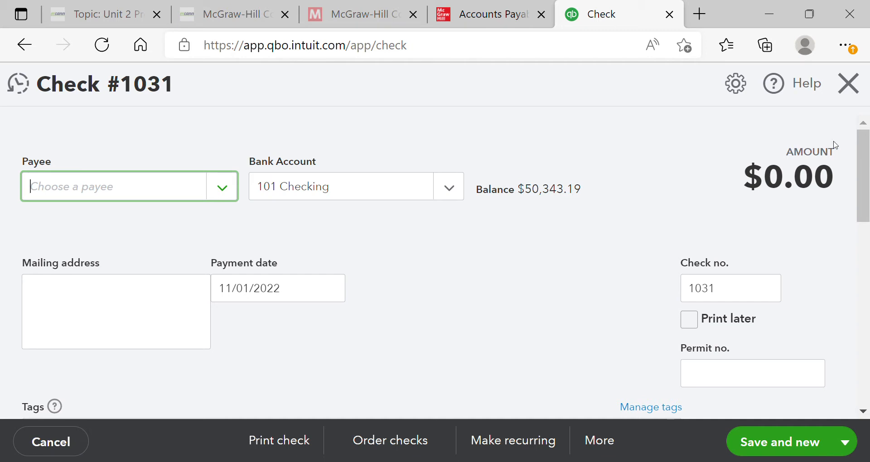
left_click(862, 99)
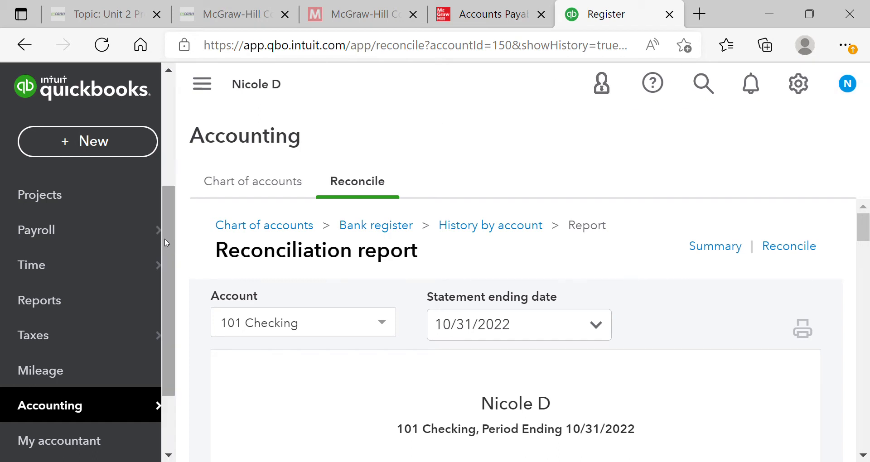
- Open the Vendors page under Expenses and start a new vendor record
left_click_drag(175, 245, 168, 210)
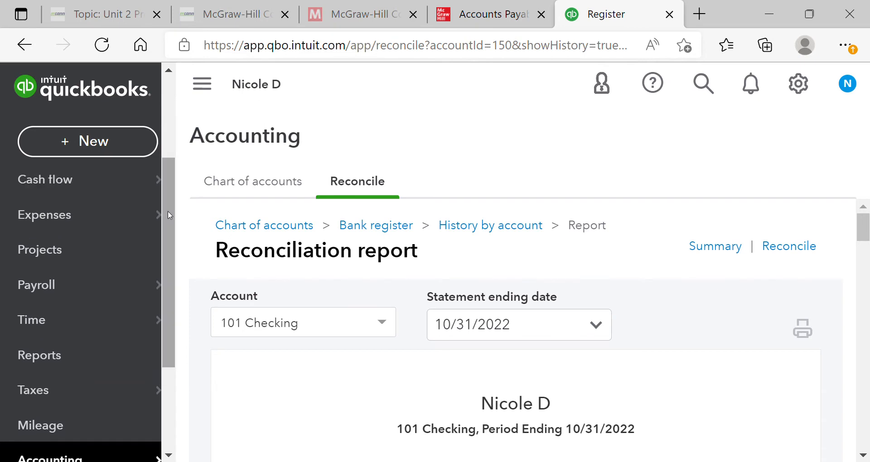
mouse_move(151, 212)
left_click(203, 249)
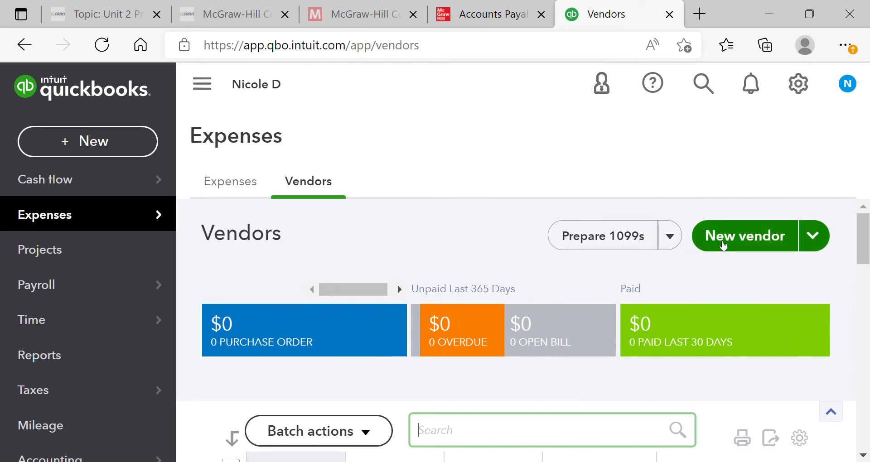
left_click(724, 243)
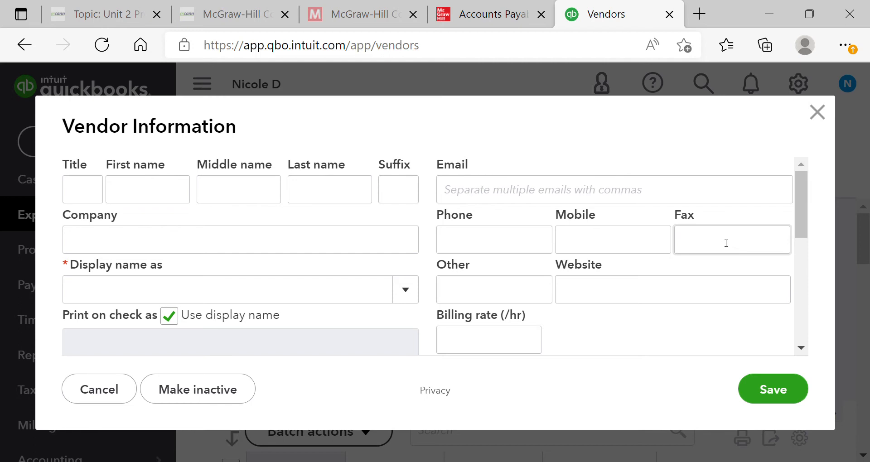
- Enter the title Mr. and the contact's first and last name in the new vendor record
left_click(90, 201)
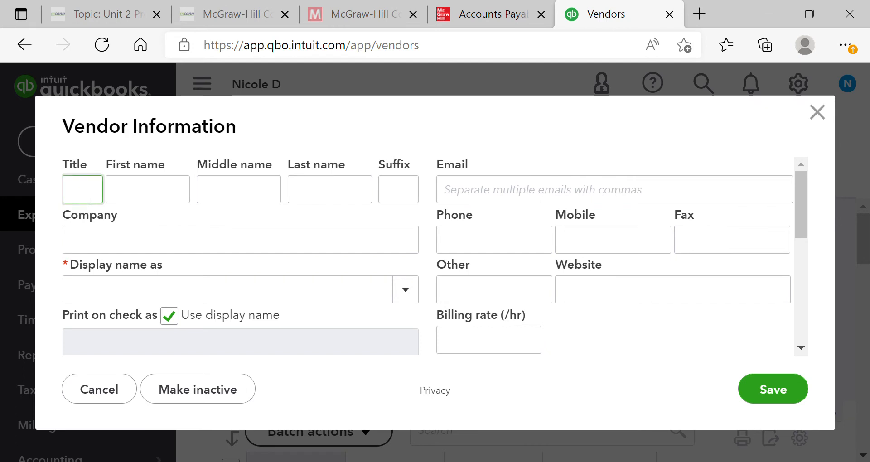
type("Mr.")
left_click(148, 200)
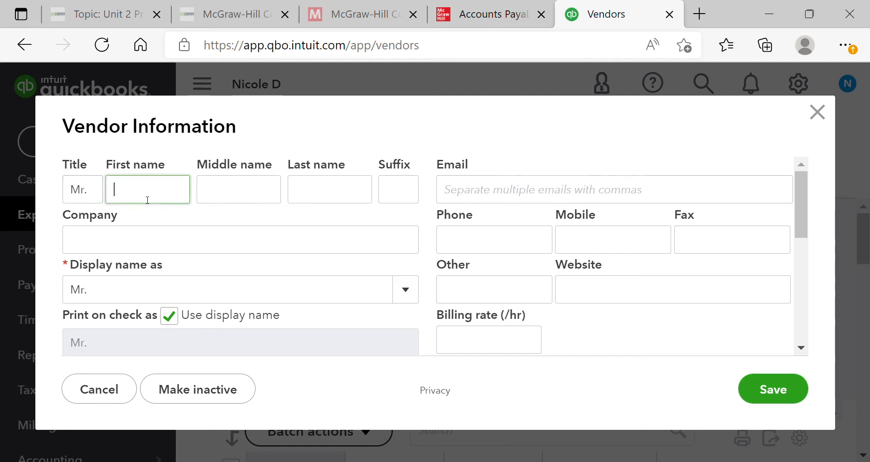
type("Peter")
left_click(249, 197)
left_click(326, 196)
type("Mc")
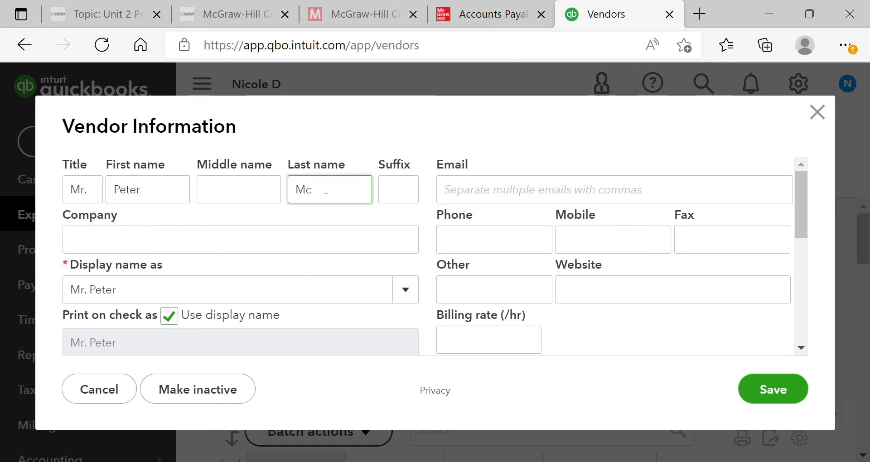
type("Clellan")
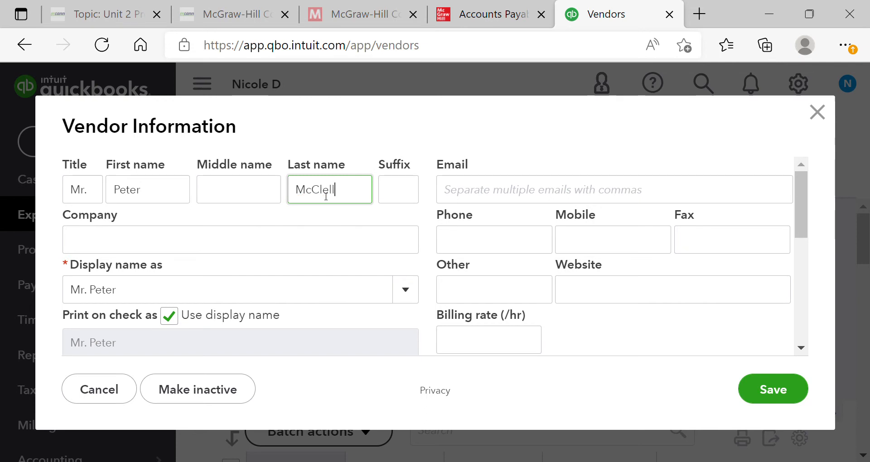
- Enter Ample Store, Inc. as the vendor's company and choose it as the display name
left_click(137, 253)
type("Am")
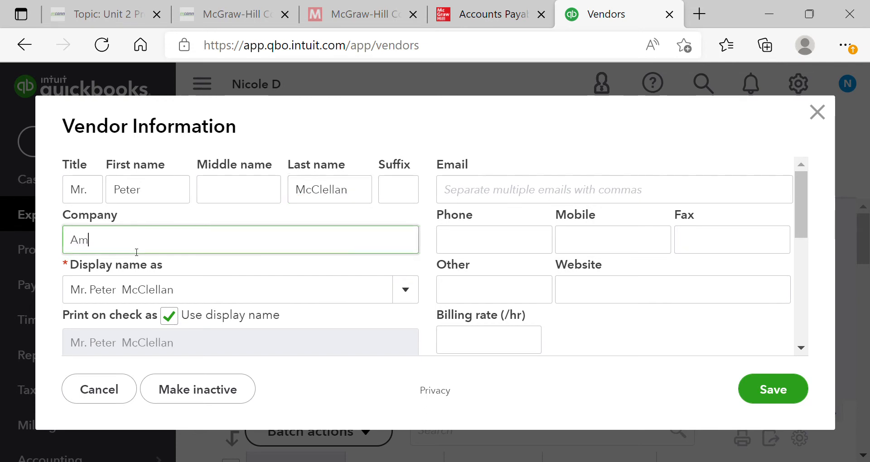
type("ple Store")
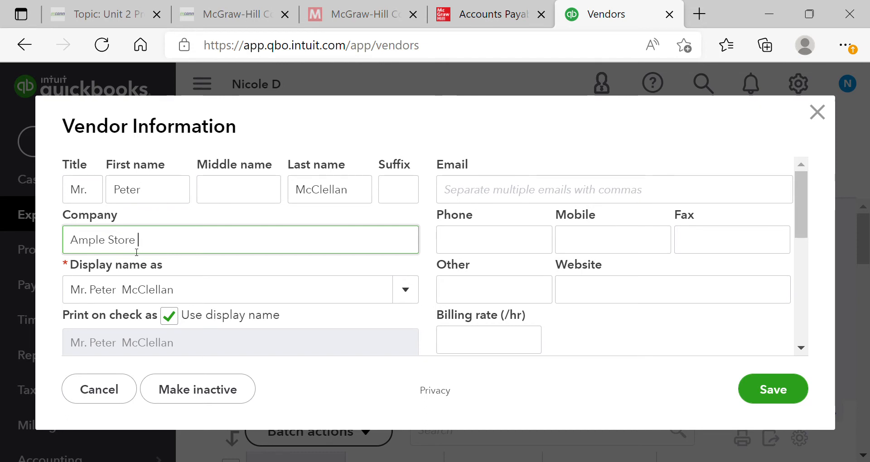
type(", Inc.")
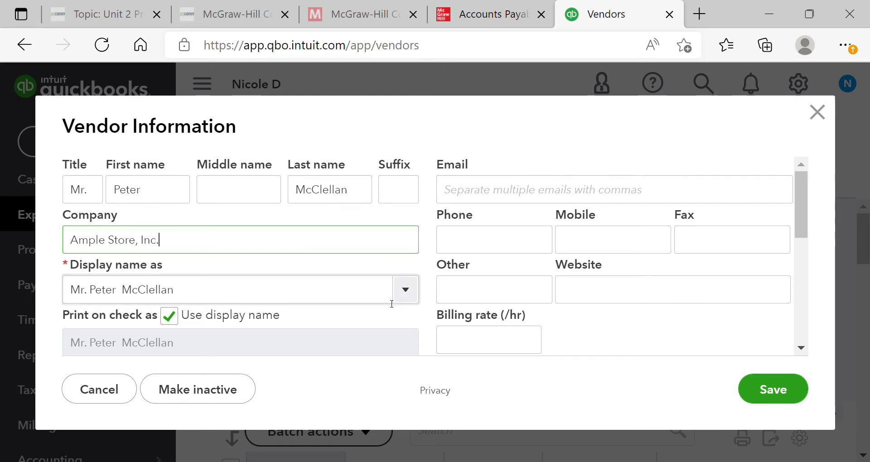
left_click(406, 297)
left_click(295, 325)
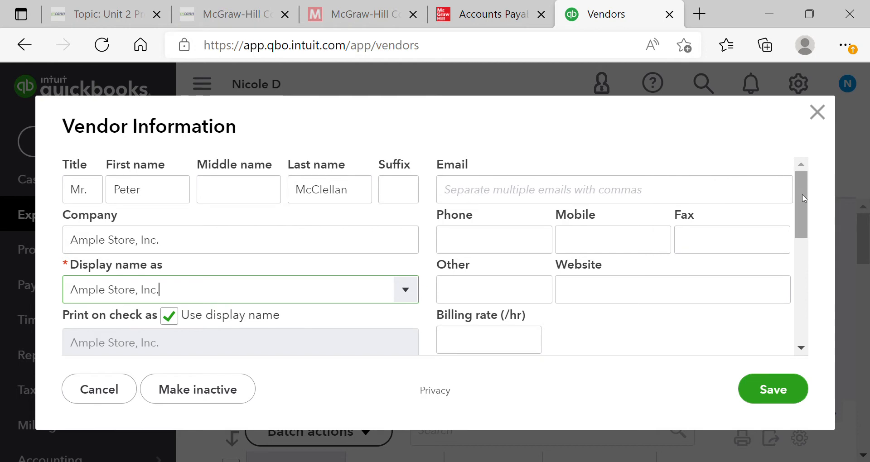
- Fill in the vendor's street address
left_click_drag(808, 200, 810, 213)
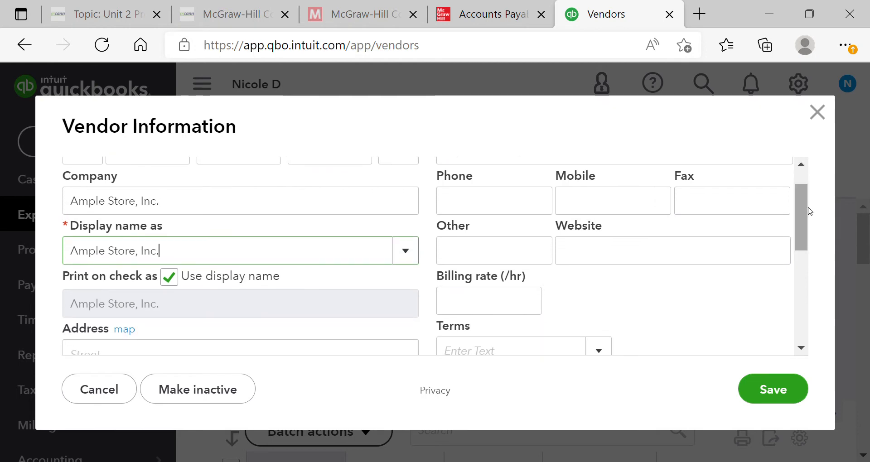
left_click(57, 260)
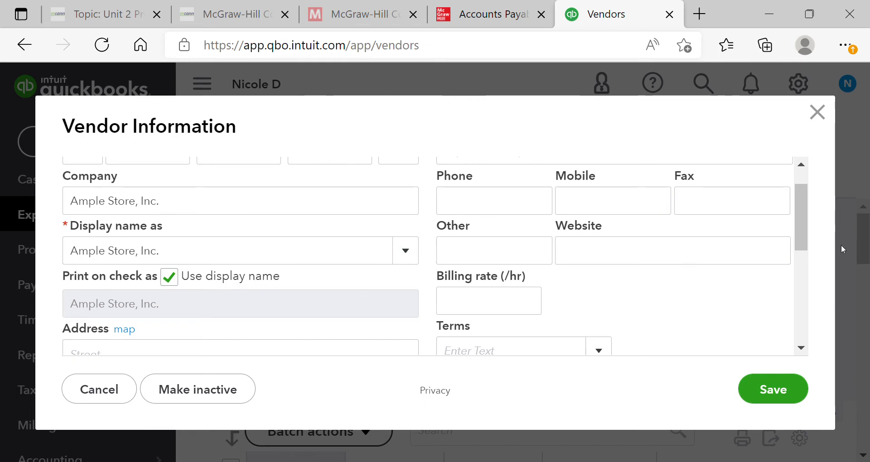
left_click_drag(804, 231, 811, 261)
left_click(163, 260)
type("200 We")
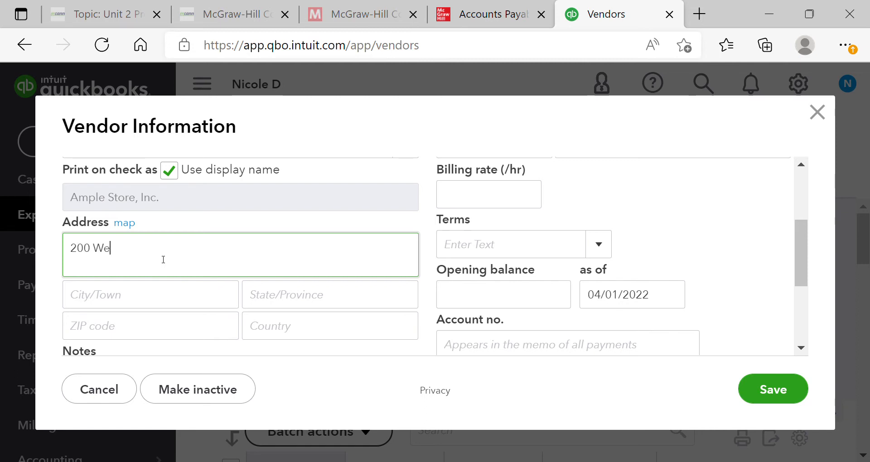
type("st Concord ")
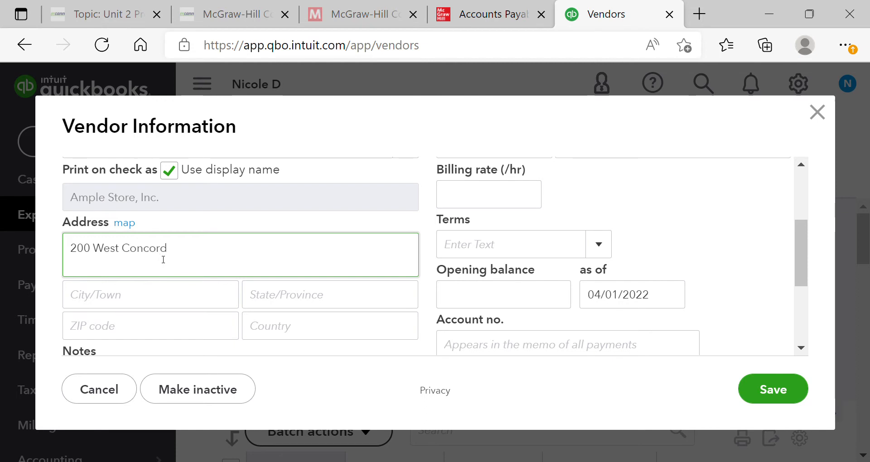
type("Ave.")
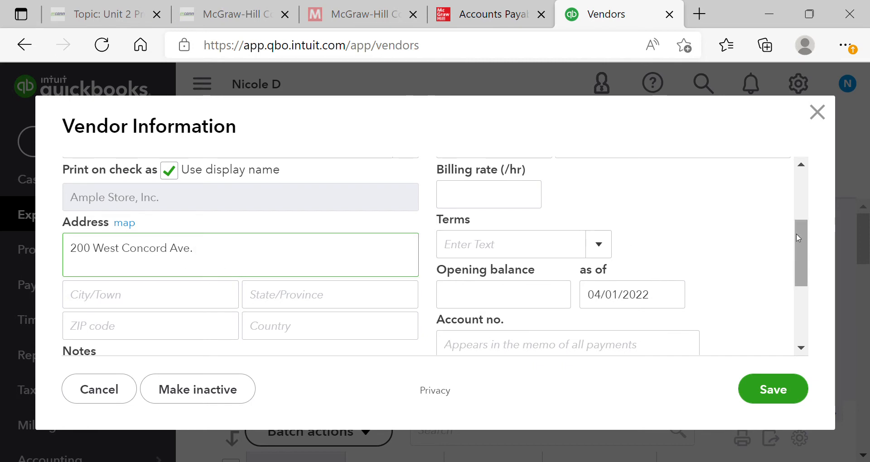
- Complete the vendor's address with the city, state and ZIP code, and USA as the country
scroll(801, 238, "down", 1)
left_click(170, 255)
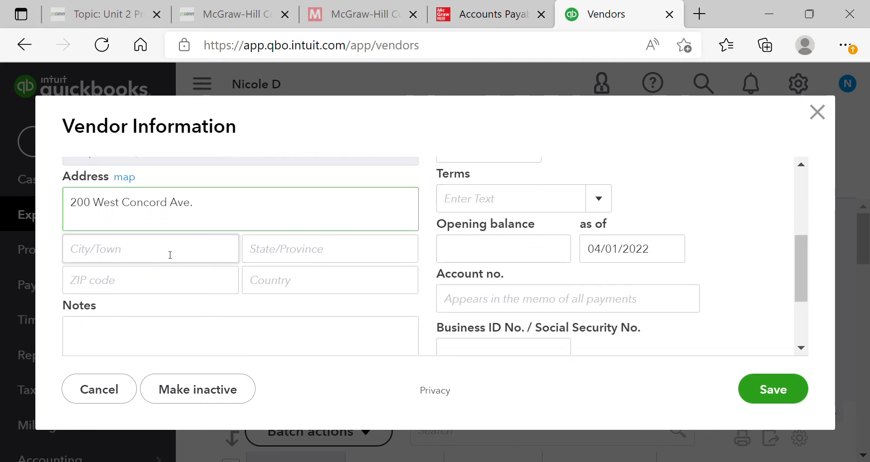
type("Palo")
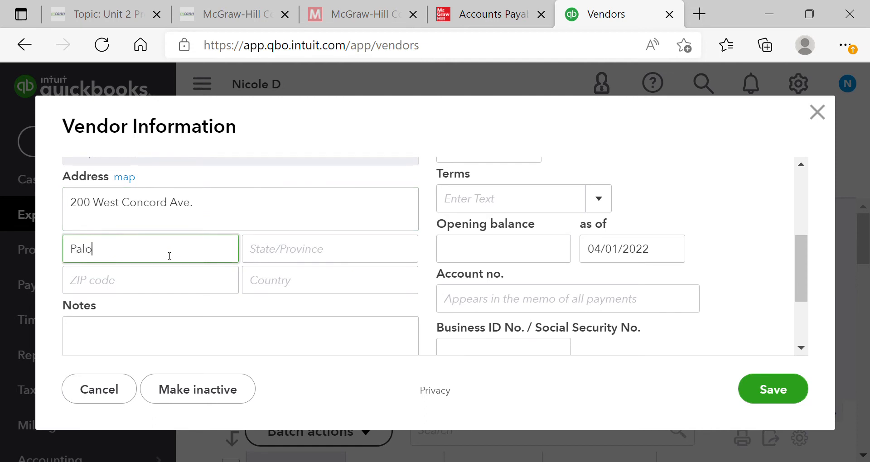
type(" Alto")
left_click(273, 250)
type("CA")
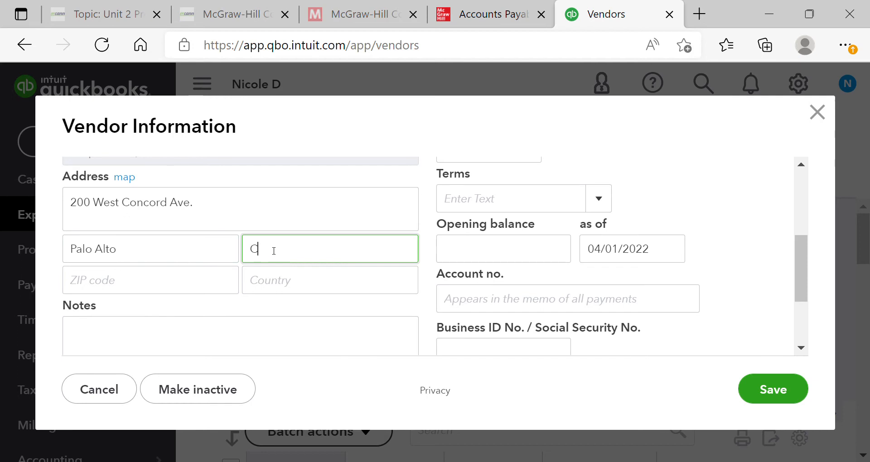
left_click(165, 292)
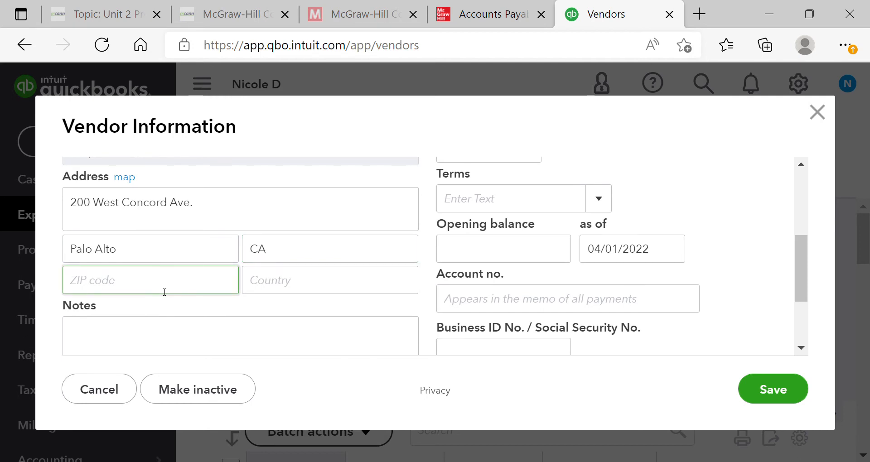
type("94301")
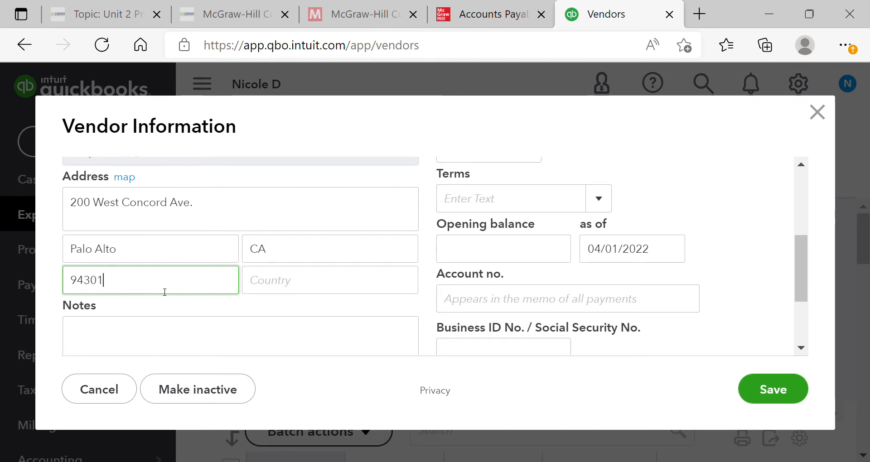
left_click(264, 278)
type("USA")
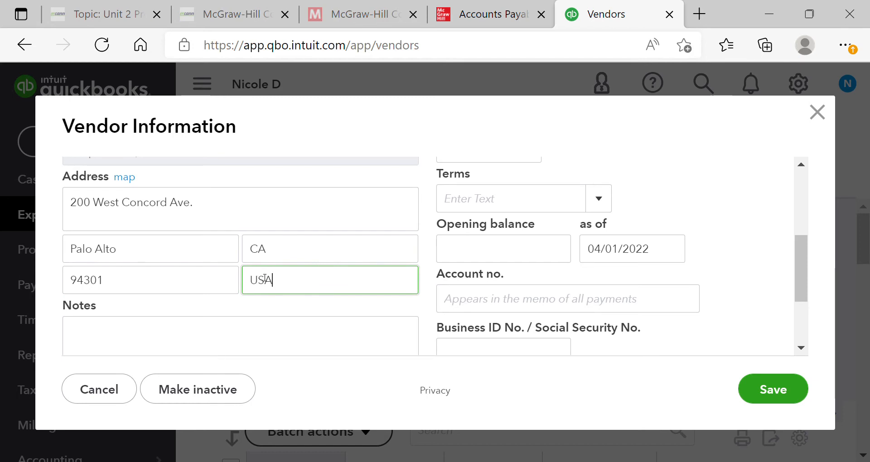
- Enter the vendor's phone number
left_click_drag(802, 279, 806, 213)
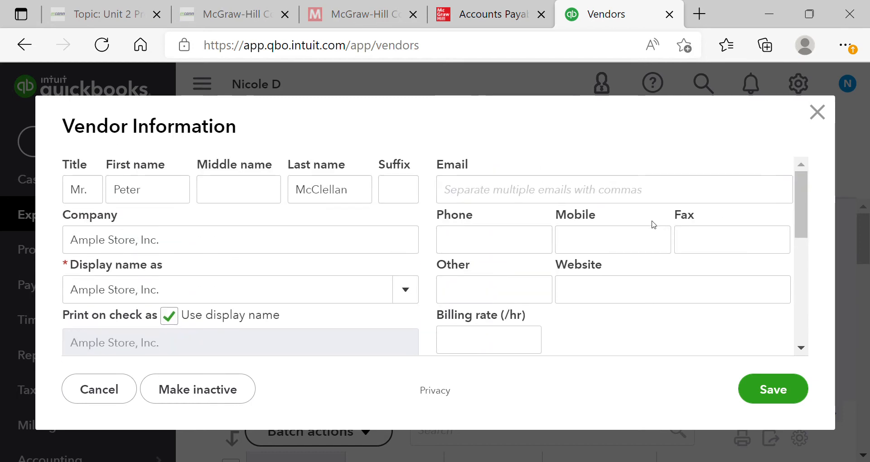
left_click(523, 244)
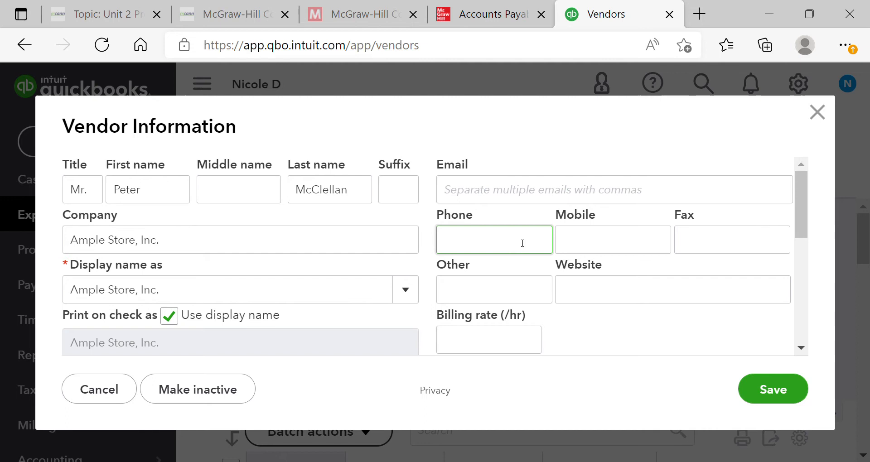
type("650-555-")
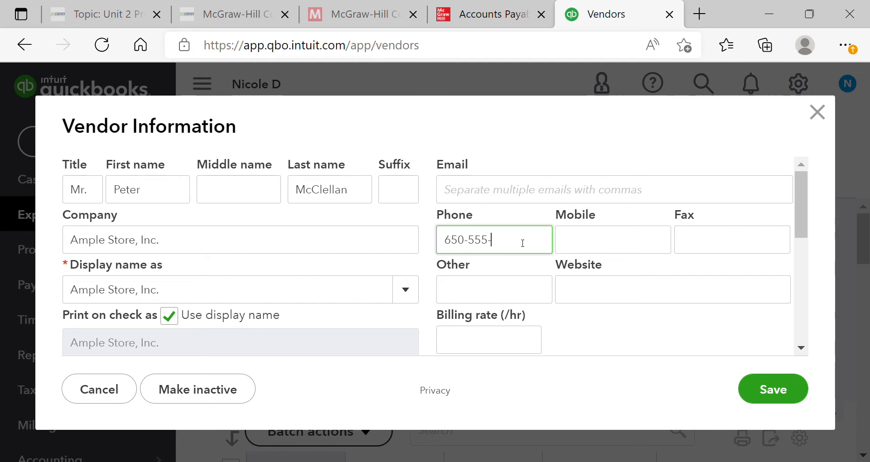
type("8527")
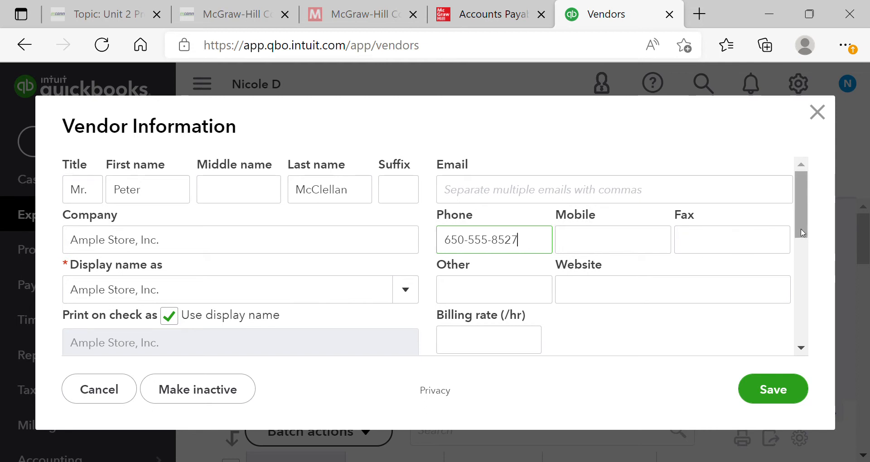
- Set the vendor's payment terms to Net 30
scroll(802, 236, "down", 1)
left_click_drag(803, 239, 801, 264)
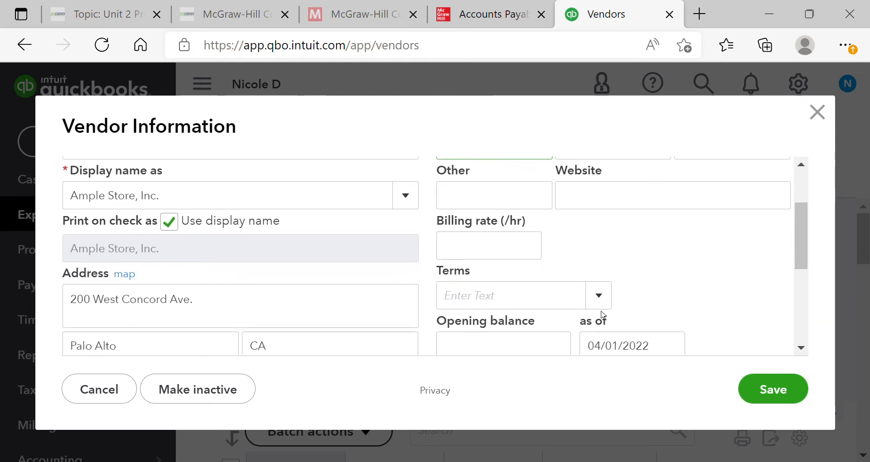
left_click(605, 308)
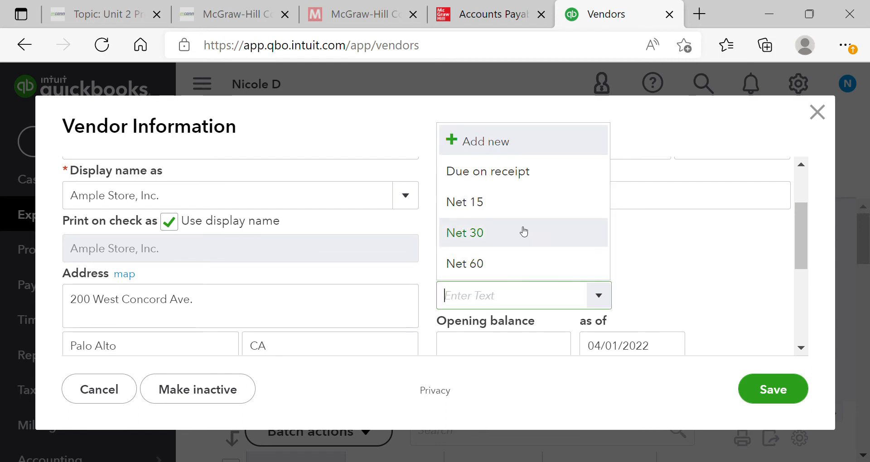
left_click(521, 232)
- Set the as-of date for the vendor's opening balance to 11/01/2022
left_click(670, 347)
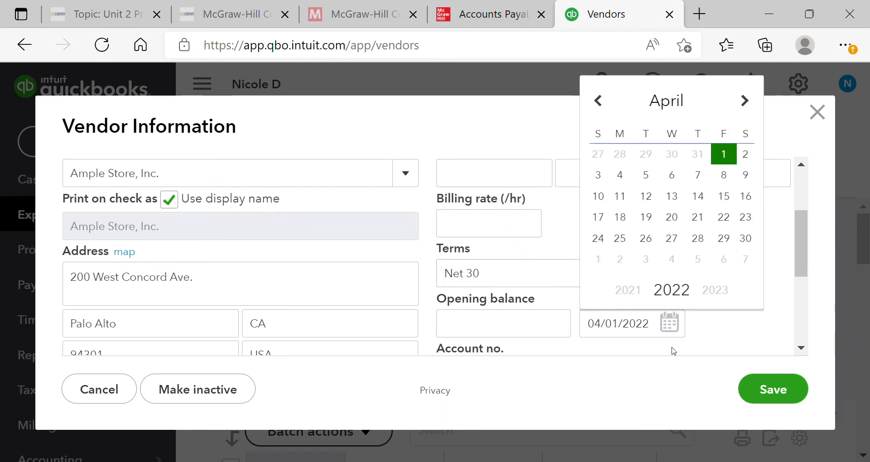
left_click(745, 107)
left_click(745, 107)
left_click(745, 107)
left_click(745, 107)
left_click(745, 107)
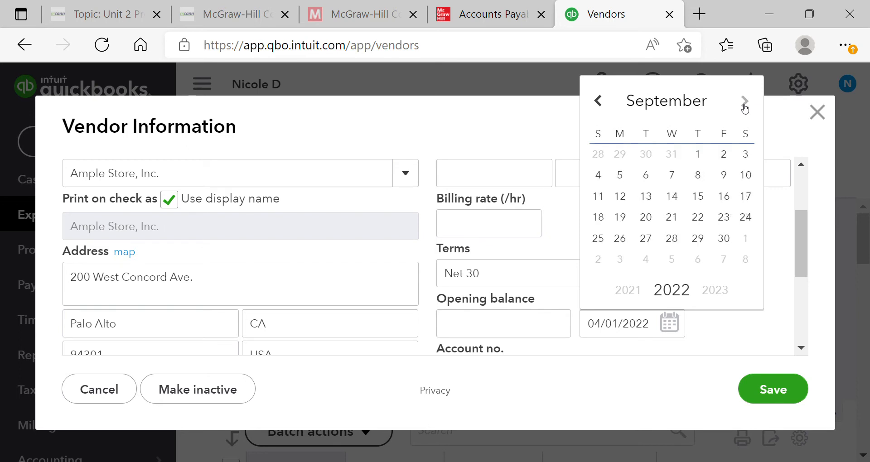
left_click(745, 107)
left_click(746, 107)
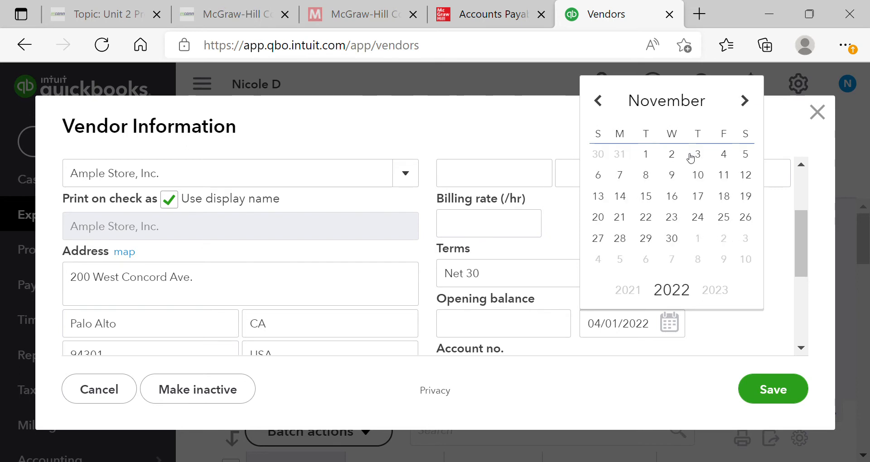
left_click(646, 154)
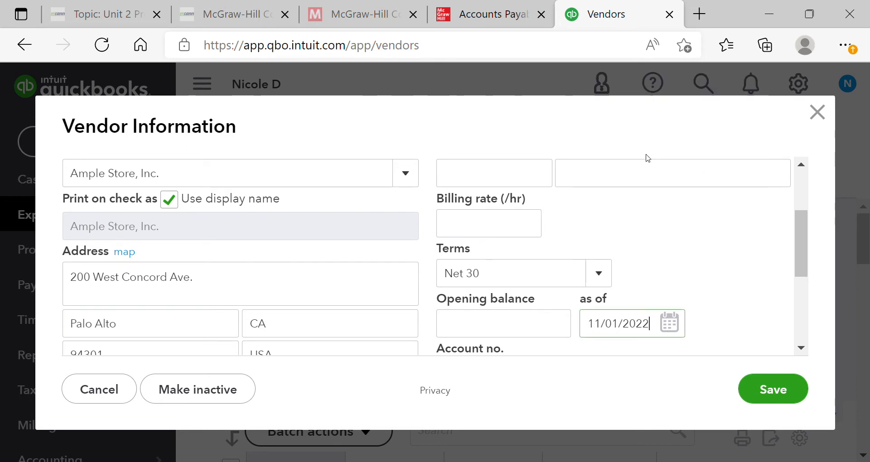
left_click(728, 276)
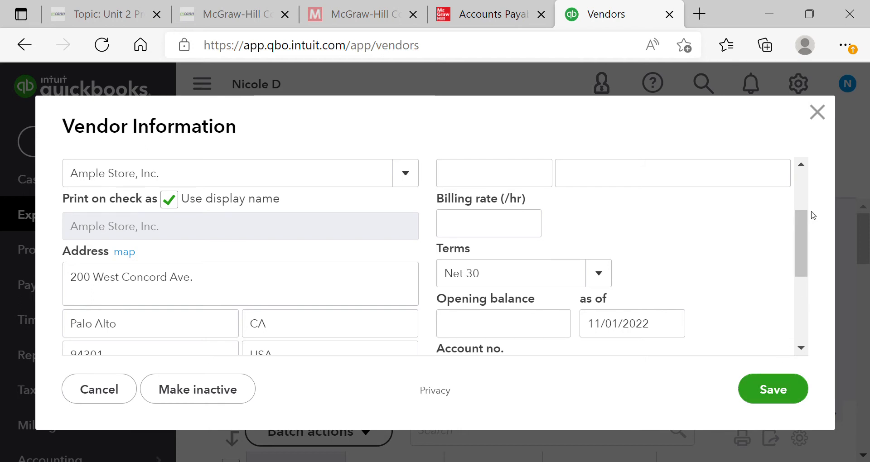
- Close the vendor form without saving it, and switch to the Accounts Payable e-book page
left_click(819, 115)
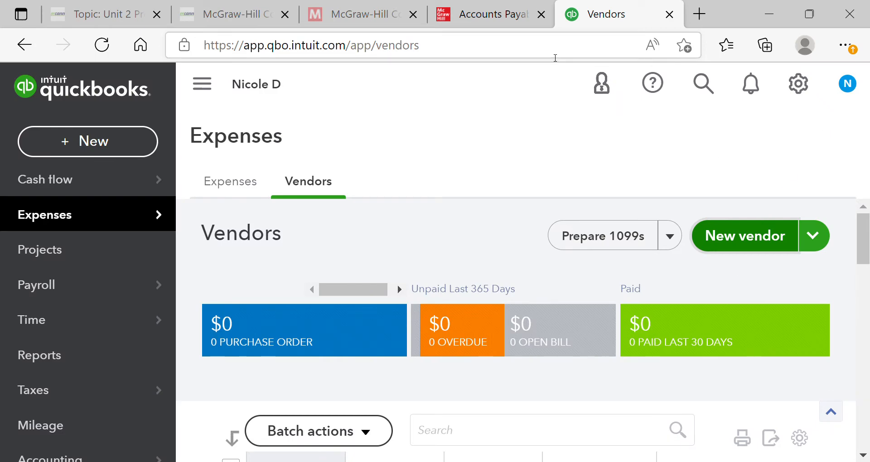
left_click(495, 21)
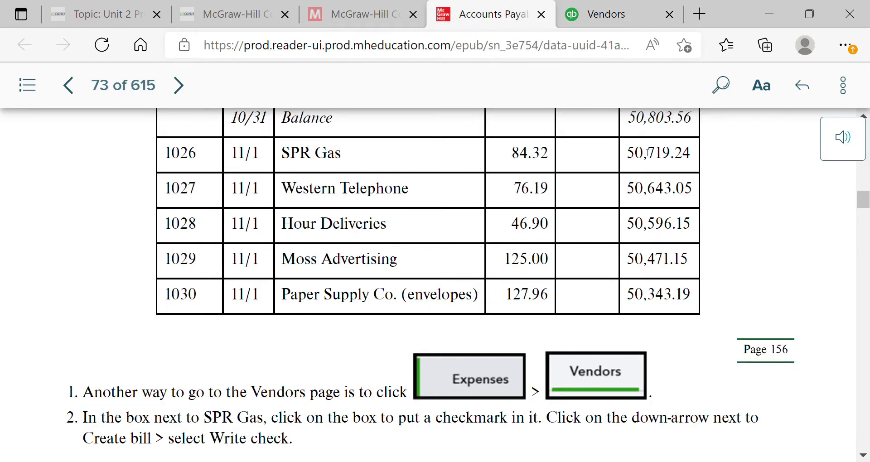
- Review the e-book's details for Any Time Deployment, CloudZ Channel and Conf/Call and its Vendor Contact List example, ending at the Audit Log section
scroll(868, 209, "down", 1)
left_click_drag(868, 209, 867, 328)
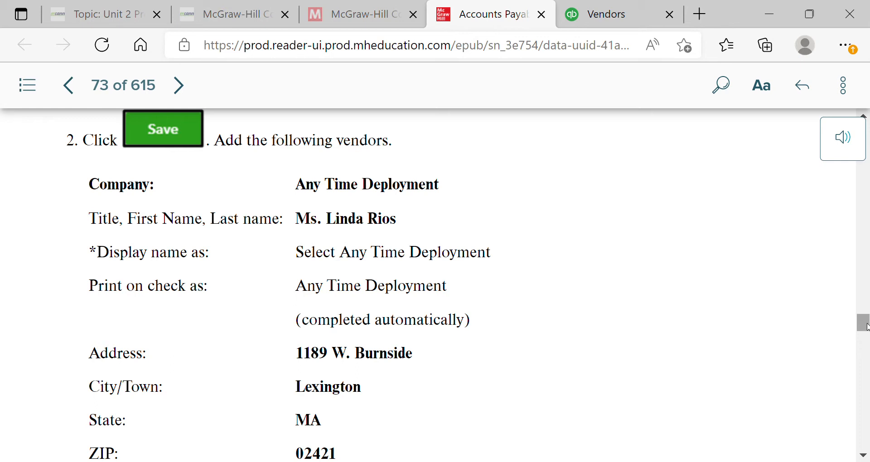
left_click_drag(866, 328, 867, 337)
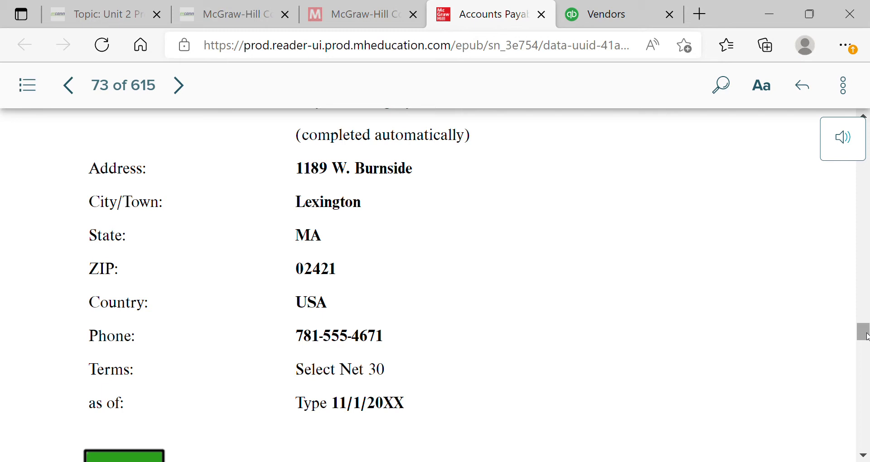
left_click_drag(867, 337, 867, 355)
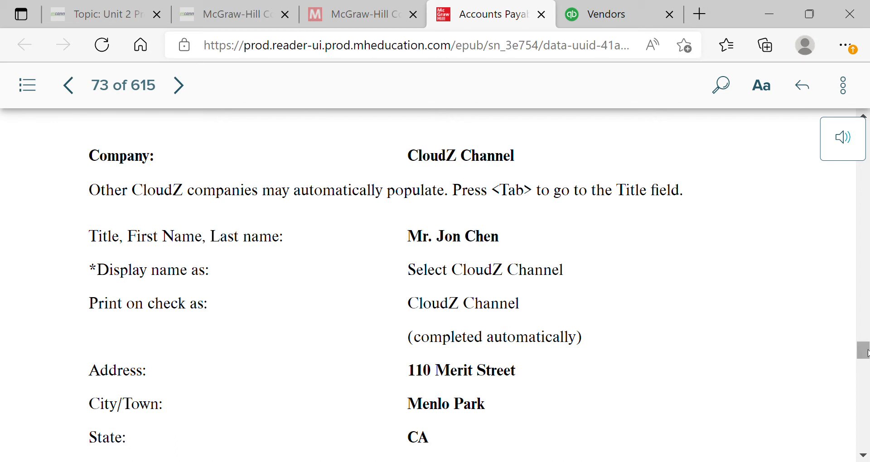
left_click_drag(866, 354, 867, 363)
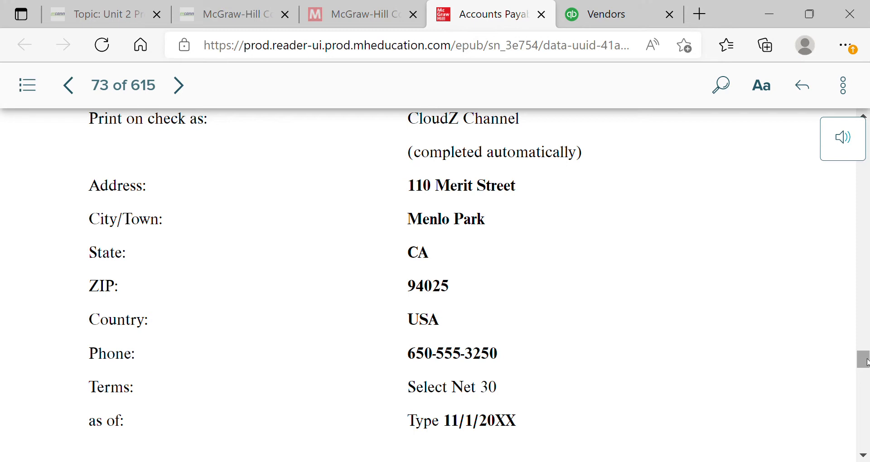
left_click_drag(867, 363, 867, 380)
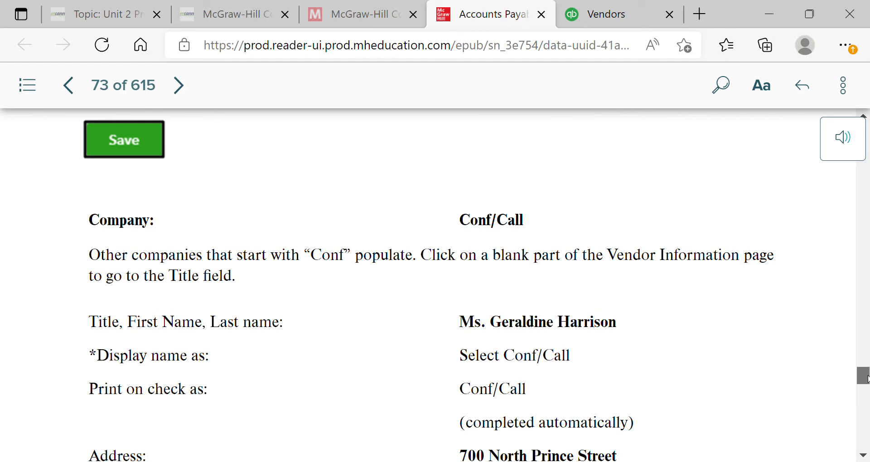
left_click_drag(867, 379, 867, 392)
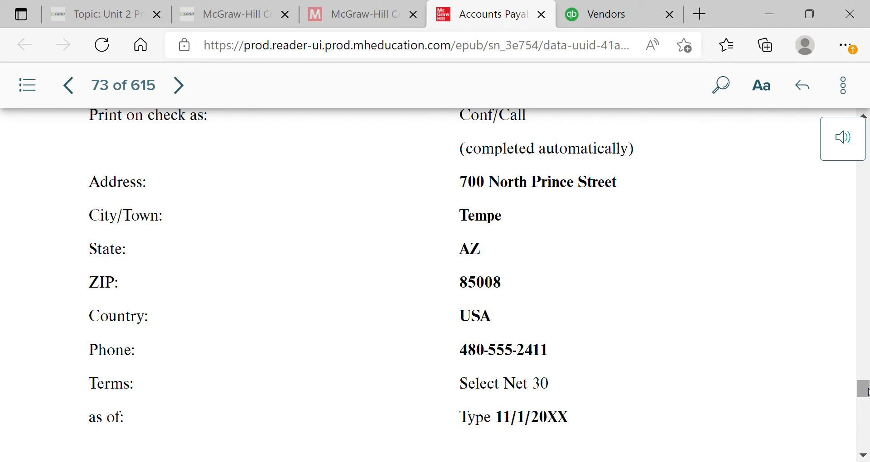
left_click_drag(867, 392, 867, 422)
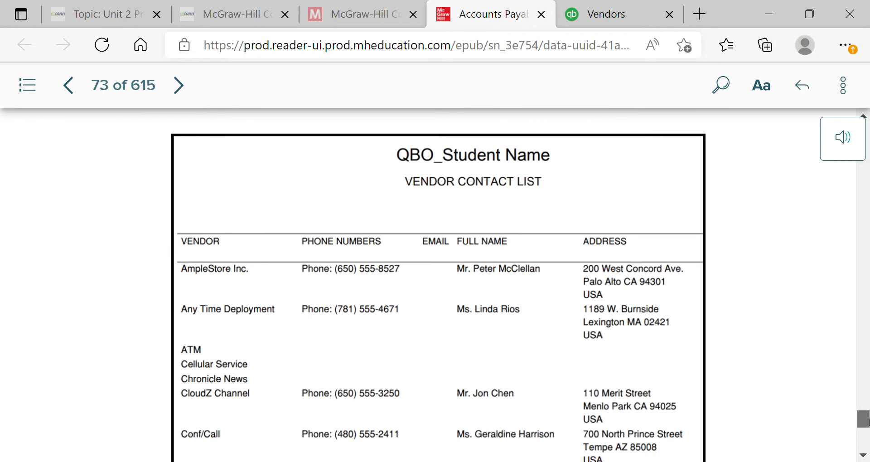
left_click_drag(867, 419, 867, 424)
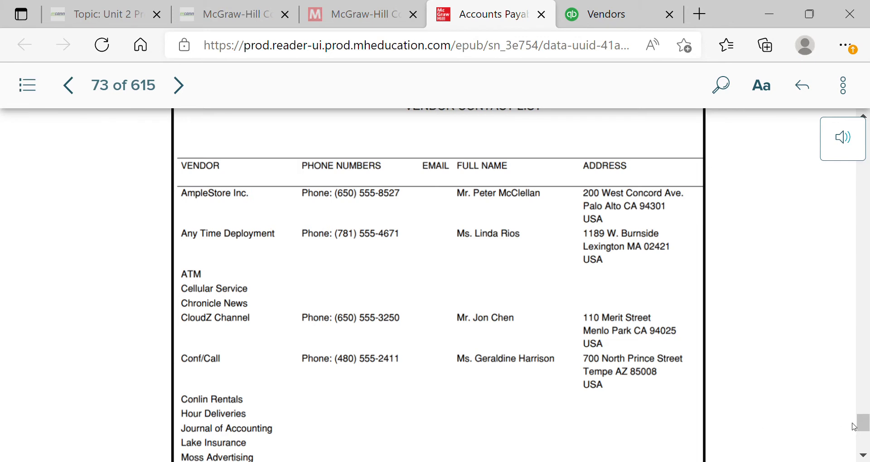
left_click_drag(864, 426, 864, 448)
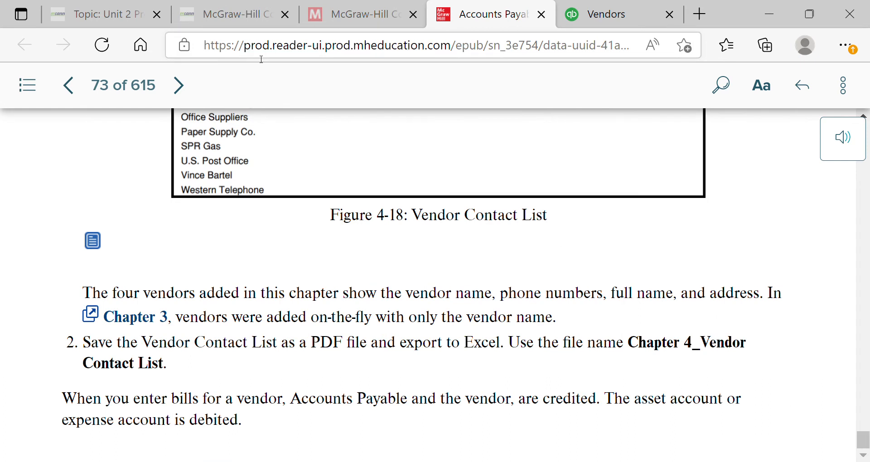
left_click(184, 86)
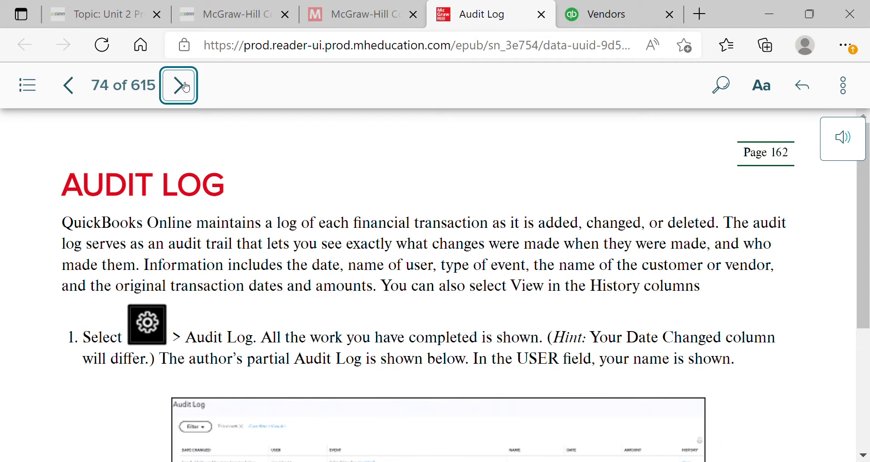
- Switch to the BUS1125 course site and open the SmartBook Chapter 4 Assignment announcement to read which files must be submitted
left_click(135, 14)
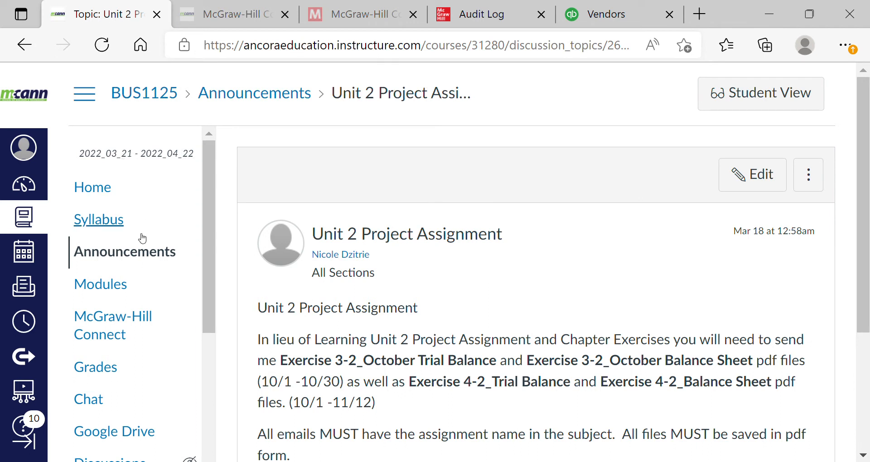
left_click(137, 261)
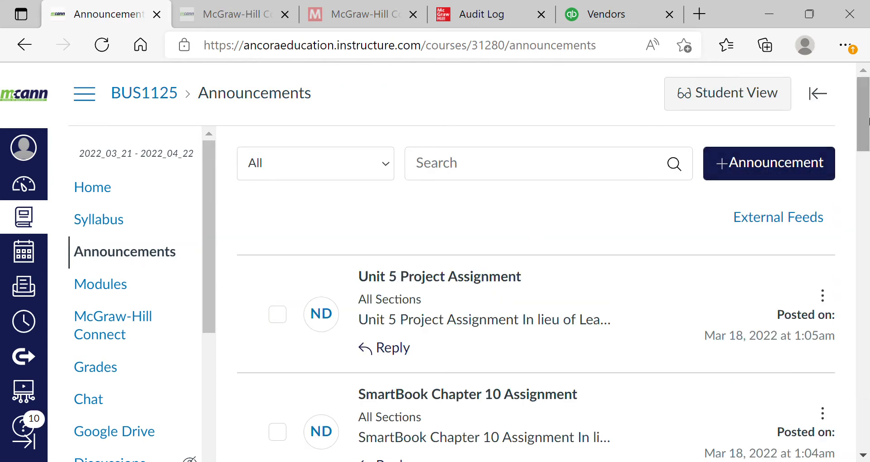
scroll(867, 140, "down", 2)
left_click_drag(867, 139, 855, 353)
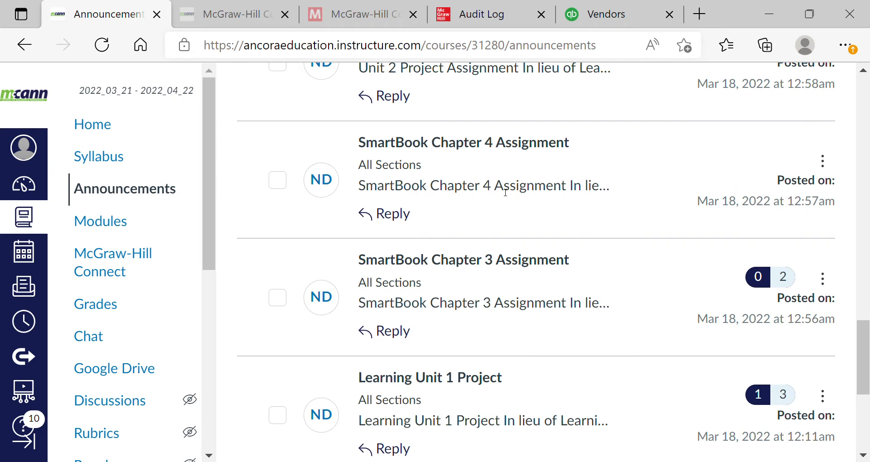
left_click(497, 144)
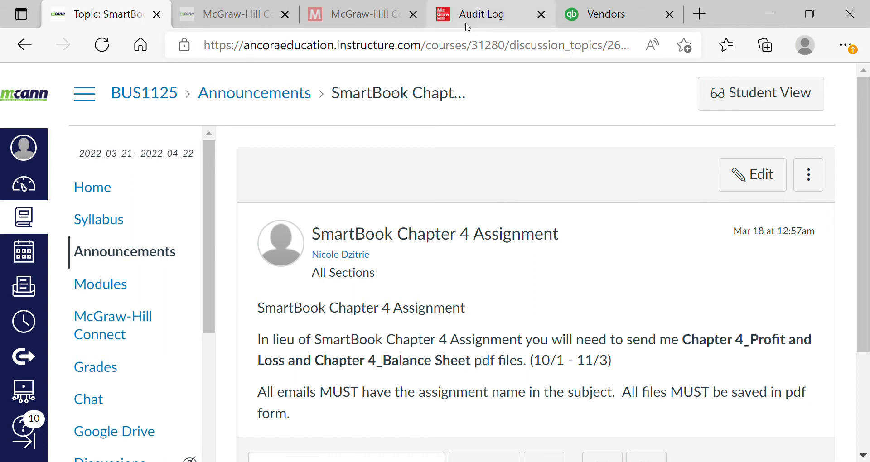
- Return to the e-book and review the Inventory Products and Services section, from the account tables and sample entries to the instructions for adding inventory
left_click(482, 15)
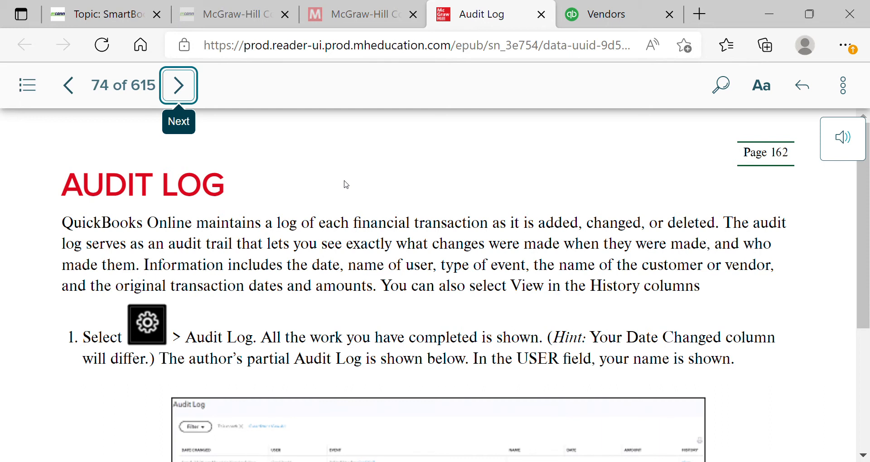
left_click(194, 93)
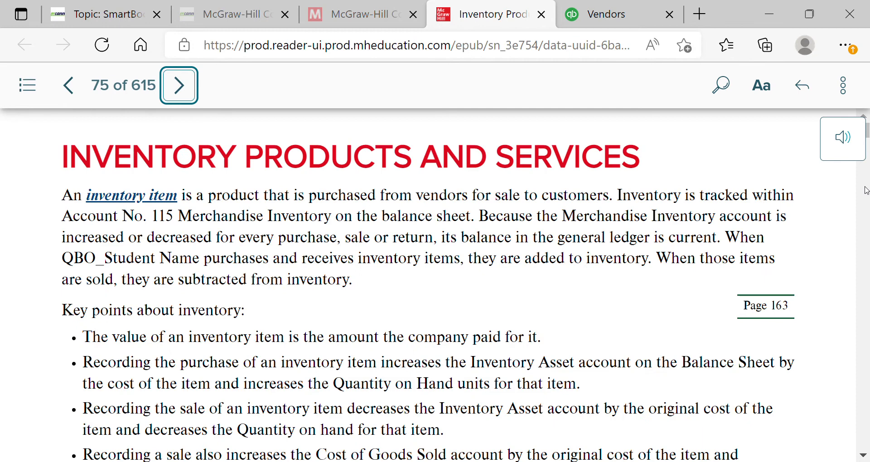
scroll(869, 147, "down", 6)
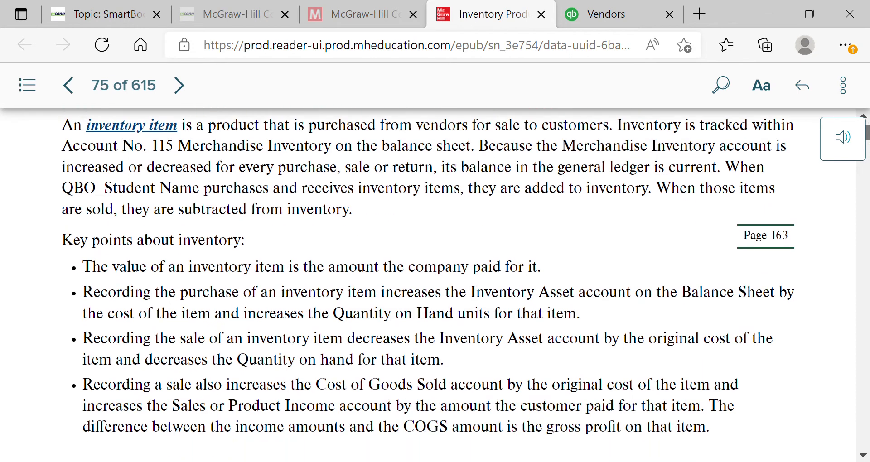
scroll(869, 147, "down", 9)
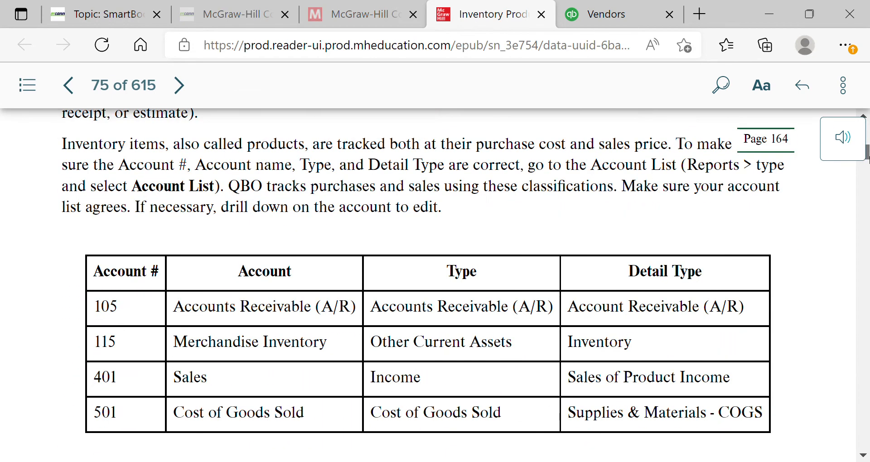
scroll(869, 170, "down", 2)
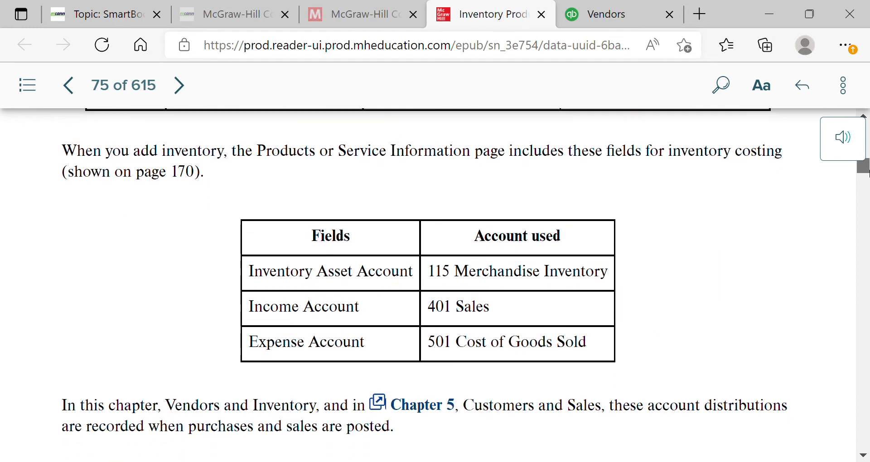
scroll(868, 170, "down", 1)
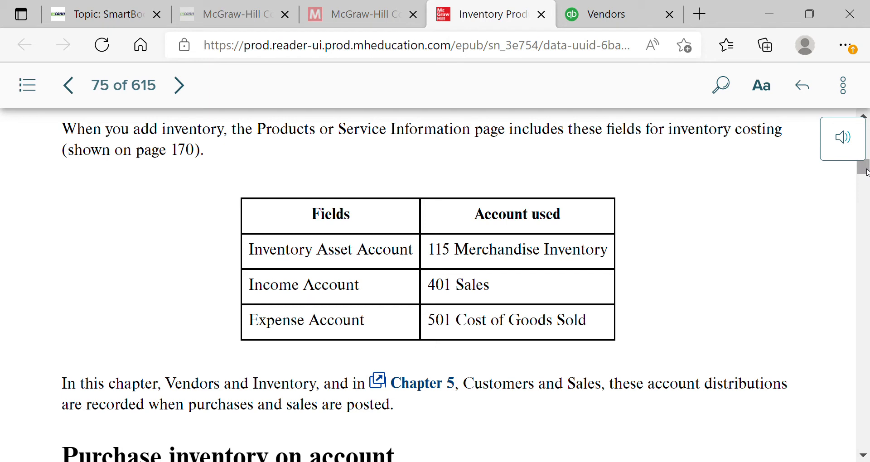
left_click_drag(867, 172, 866, 183)
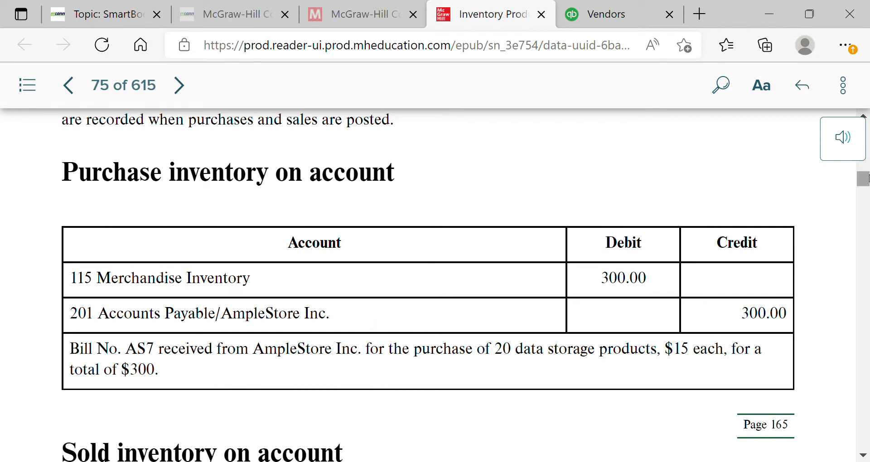
left_click_drag(868, 180, 868, 191)
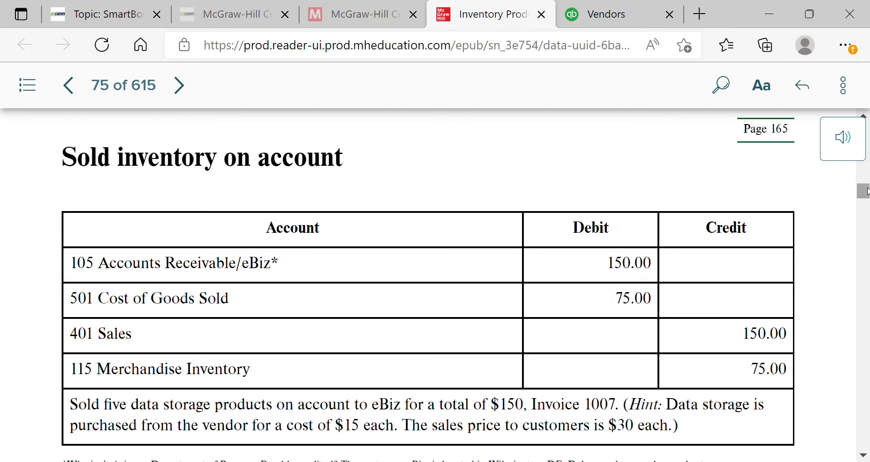
left_click_drag(867, 192, 866, 270)
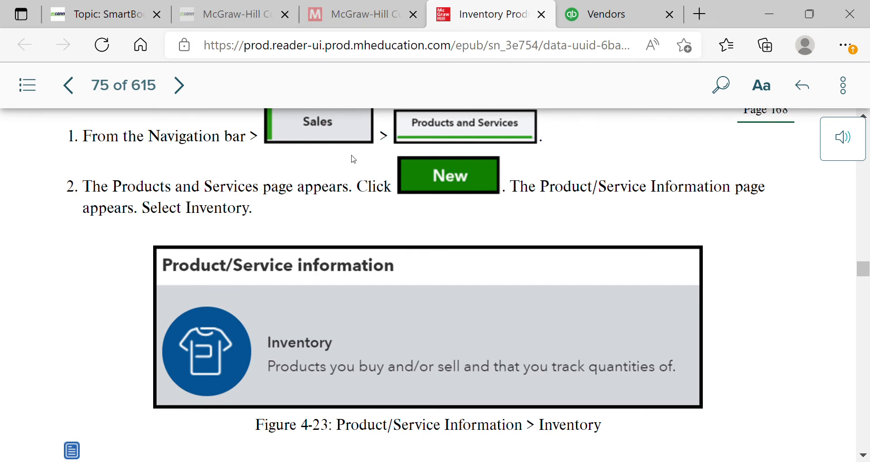
- Switch to QuickBooks Online and open the Products and Services list under Sales
left_click(593, 14)
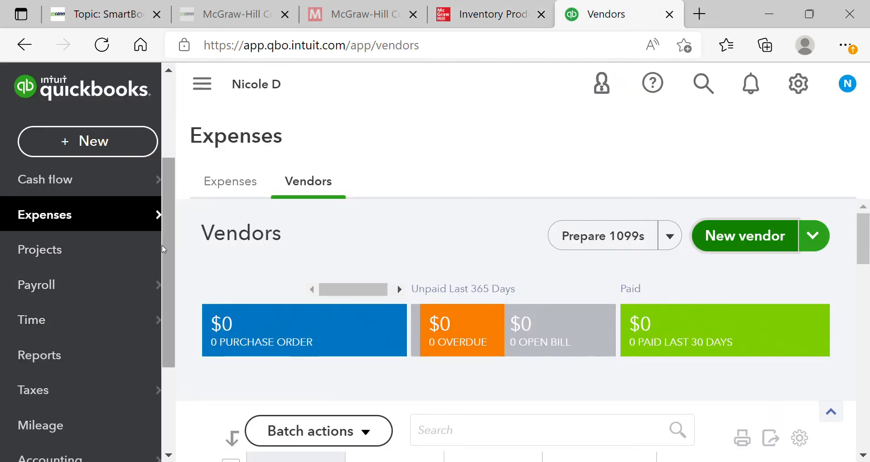
scroll(159, 245, "up", 1)
scroll(161, 238, "up", 2)
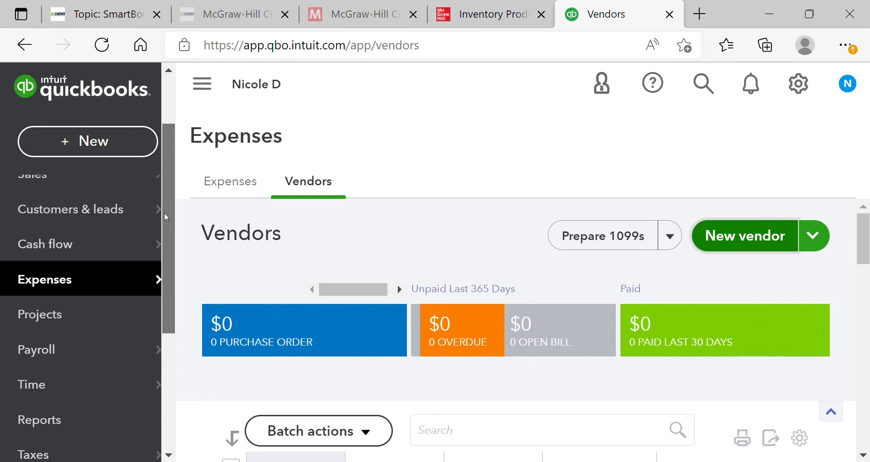
mouse_move(156, 202)
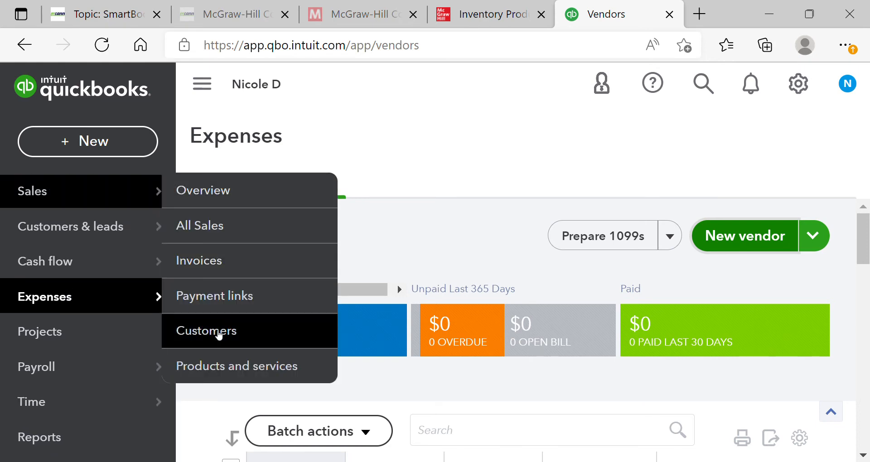
left_click(218, 368)
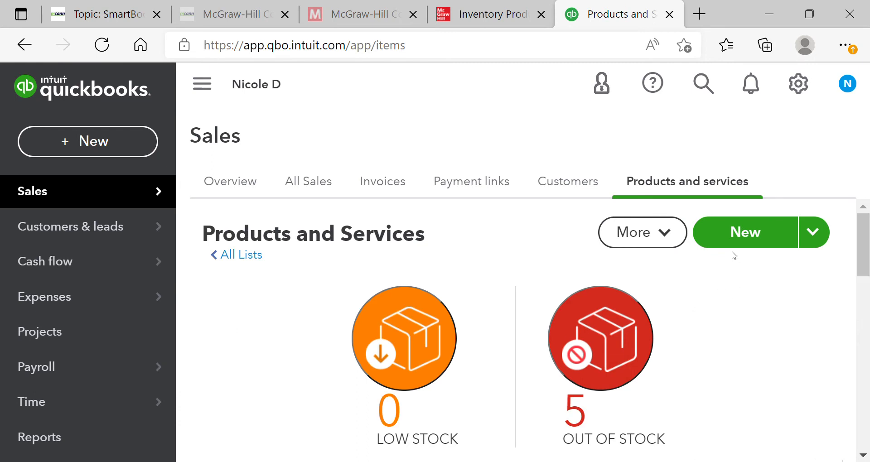
- Start a new inventory item named Data storage with an initial quantity on hand of 0
left_click(738, 236)
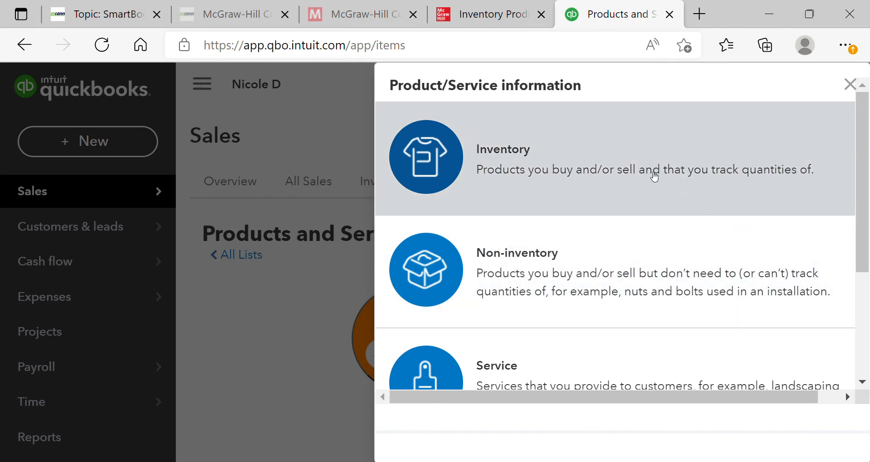
left_click(654, 176)
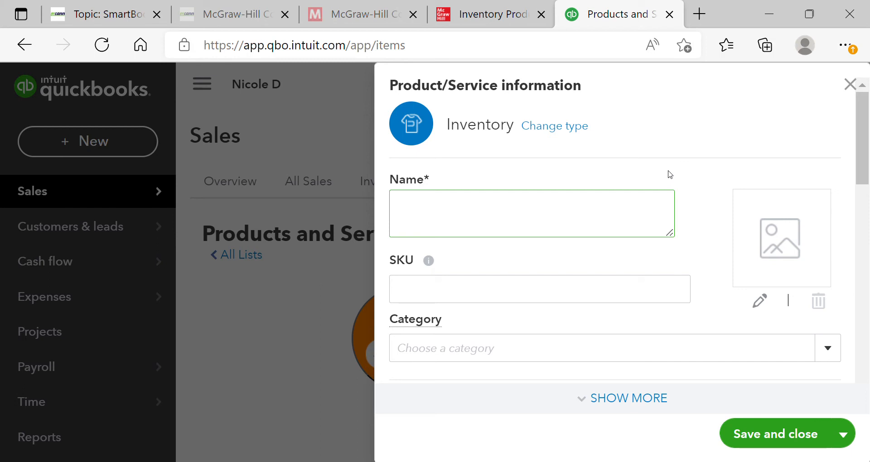
type("Data storage")
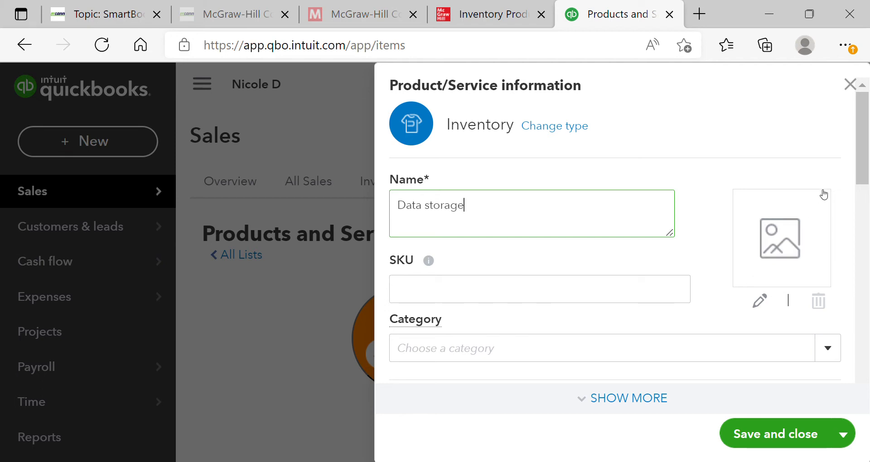
left_click_drag(867, 142, 868, 175)
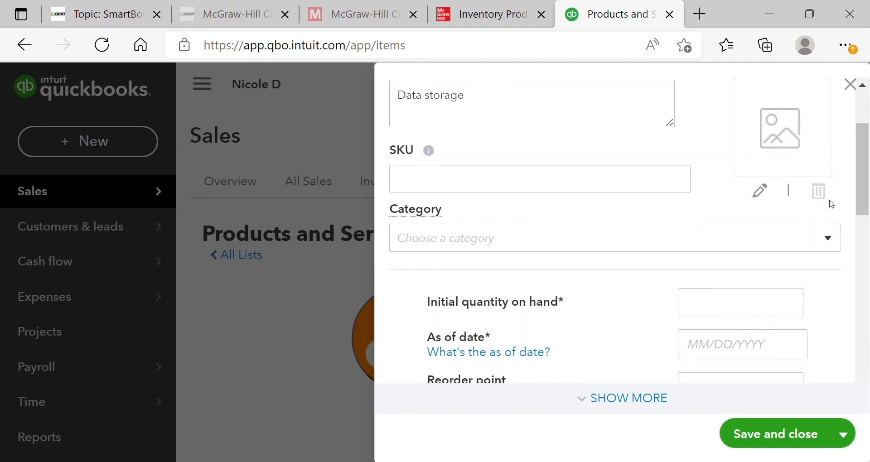
left_click(711, 313)
type("0")
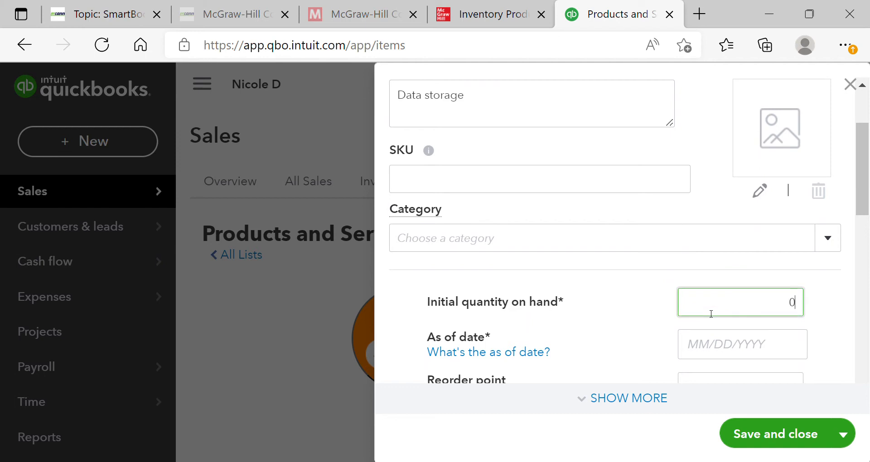
- Set the as of date for the Data storage item's initial quantity to 10/01/2022
left_click(711, 341)
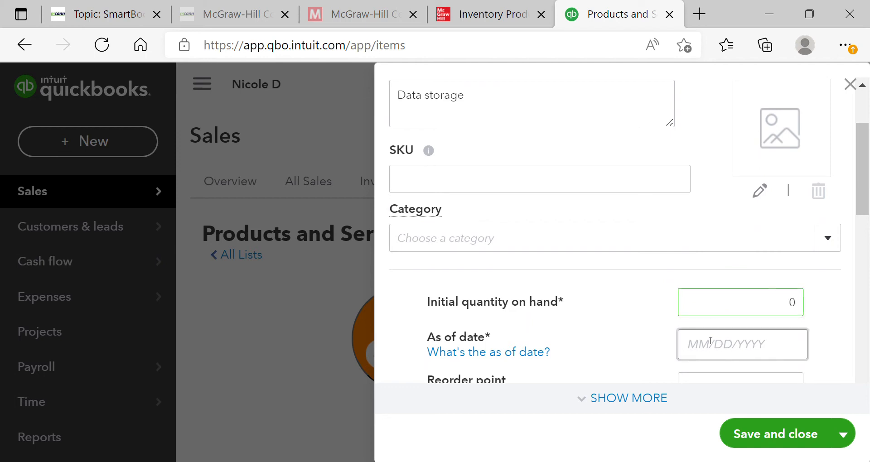
left_click(801, 350)
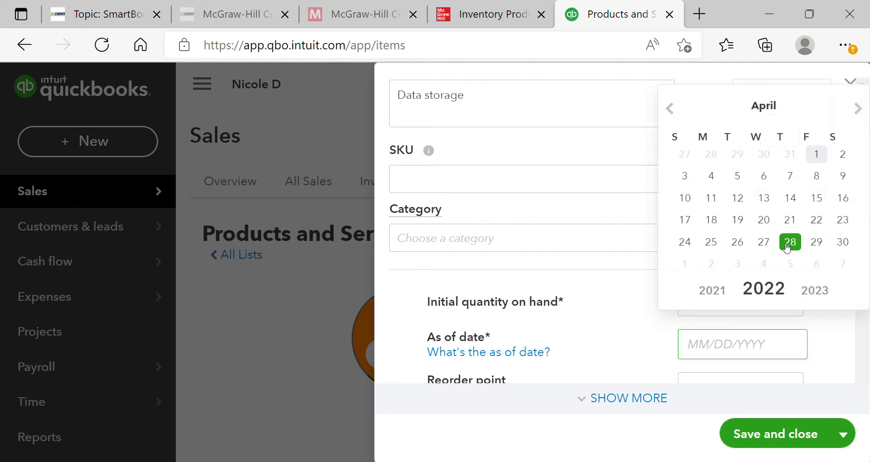
left_click(858, 113)
left_click(858, 114)
left_click(857, 113)
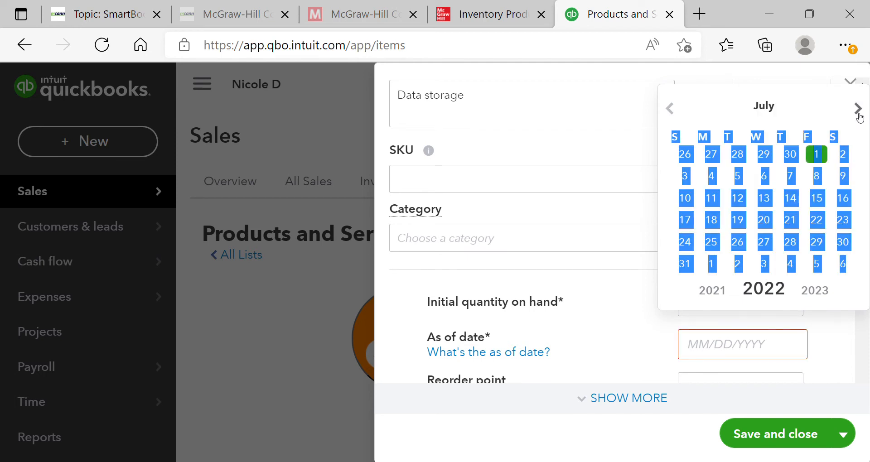
left_click(859, 114)
left_click(859, 113)
left_click(859, 114)
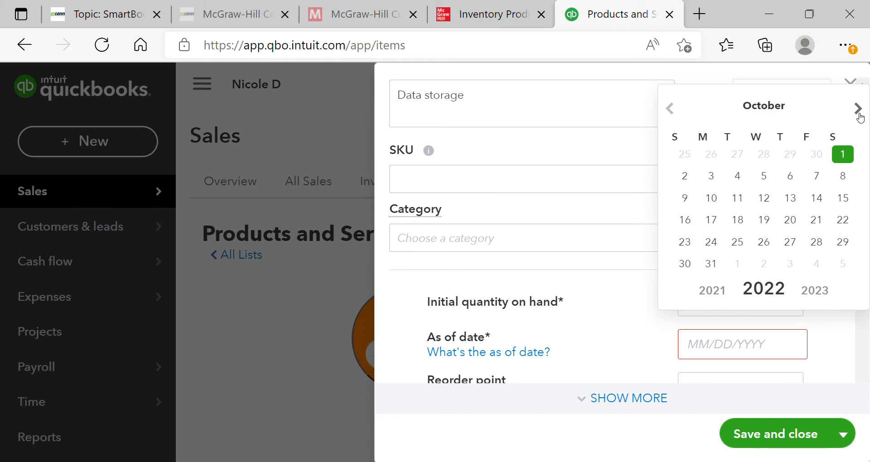
left_click(844, 154)
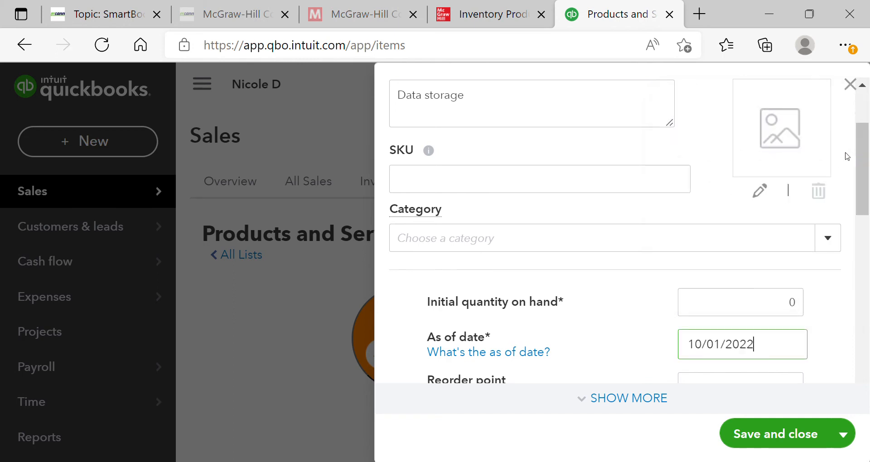
- Enter Data storage as the item's sales description and choose 115 Merchandise Inventory as its inventory asset account
left_click_drag(868, 184, 867, 245)
left_click(451, 338)
type("Data ")
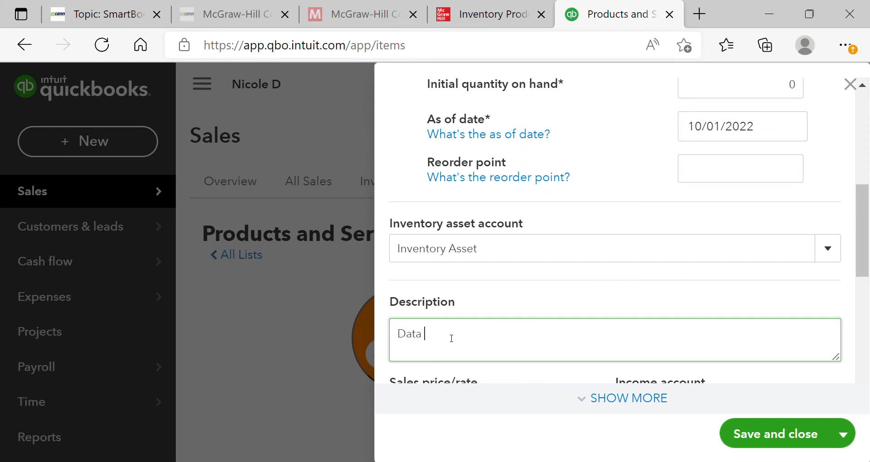
type("storage")
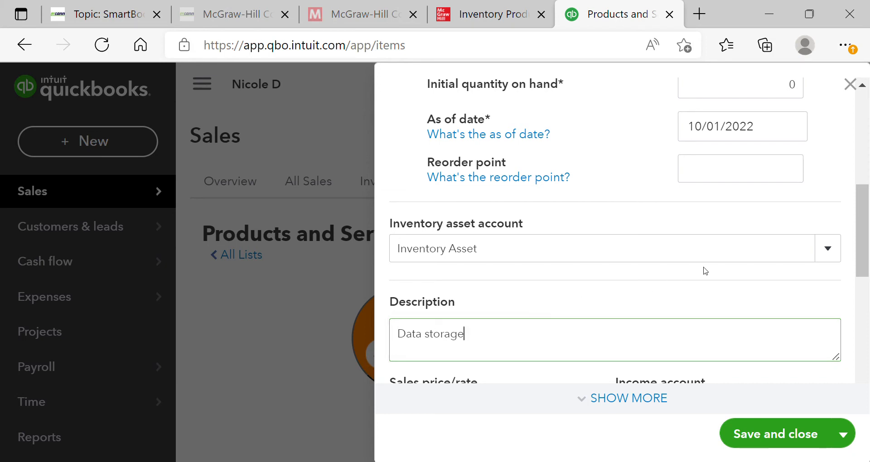
left_click(826, 257)
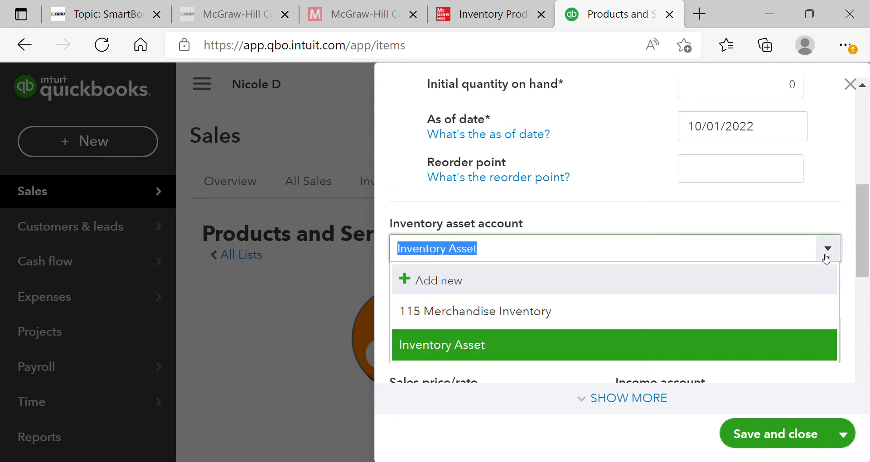
left_click(535, 315)
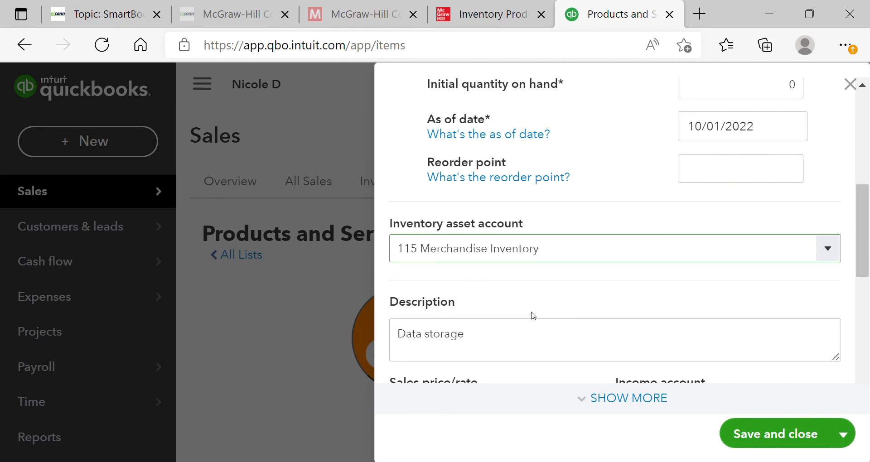
- Set the item's sales price to 30.00 and its income account to 401 Sales
scroll(867, 245, "down", 2)
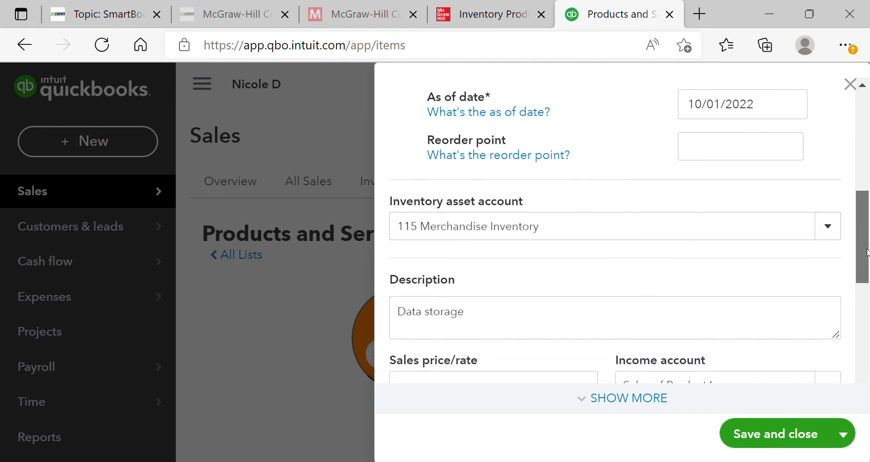
left_click(499, 335)
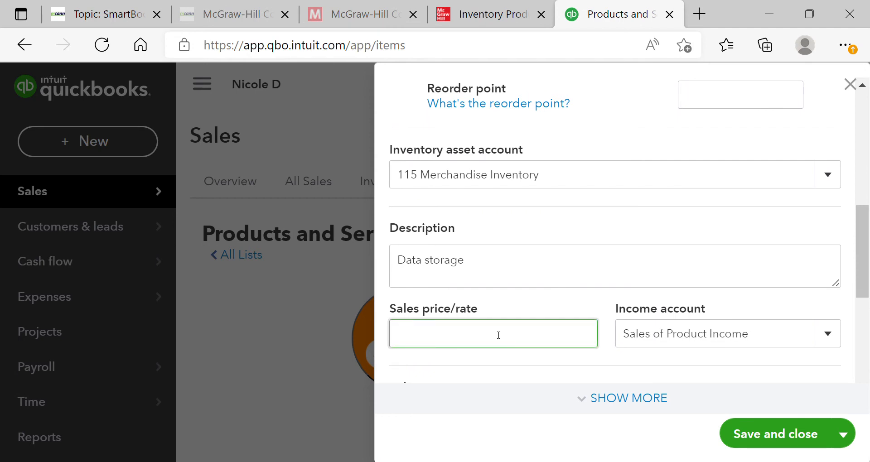
type("30.00")
key("Tab")
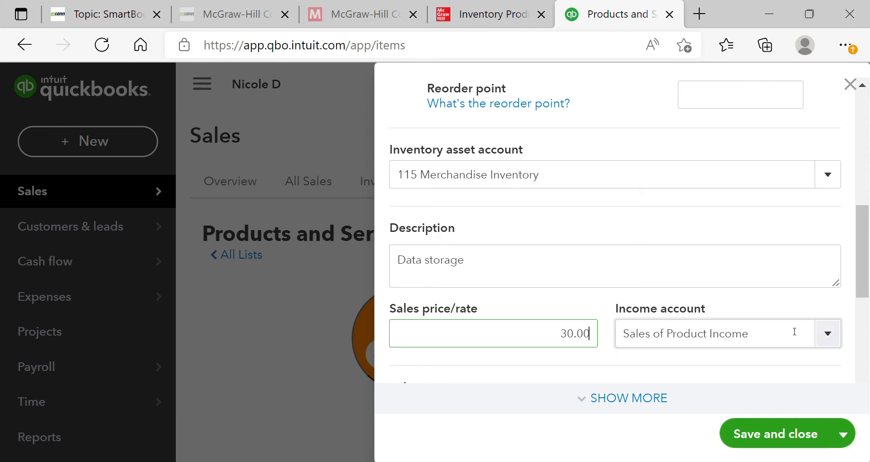
left_click(828, 334)
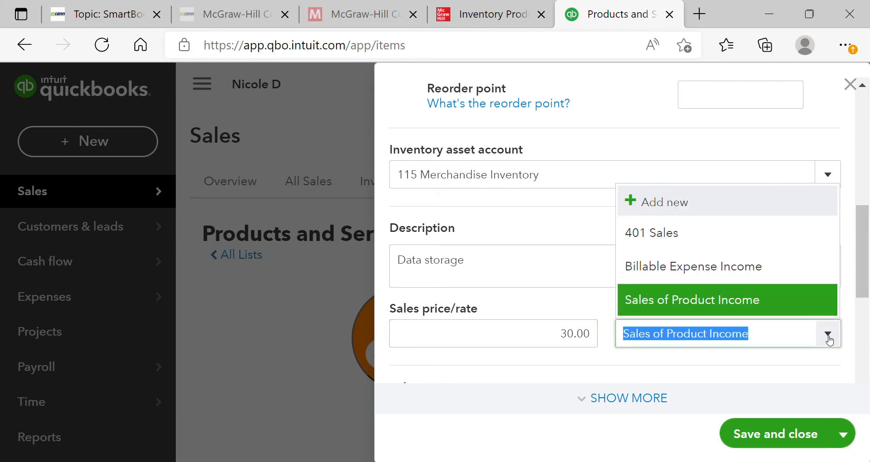
left_click(761, 234)
- Set the Data storage item's purchase cost to 15.00
left_click_drag(869, 262, 868, 306)
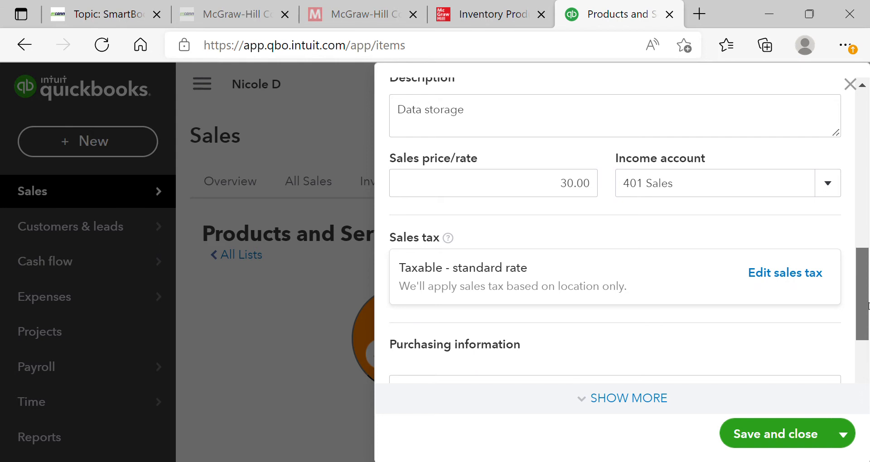
left_click_drag(869, 306, 868, 343)
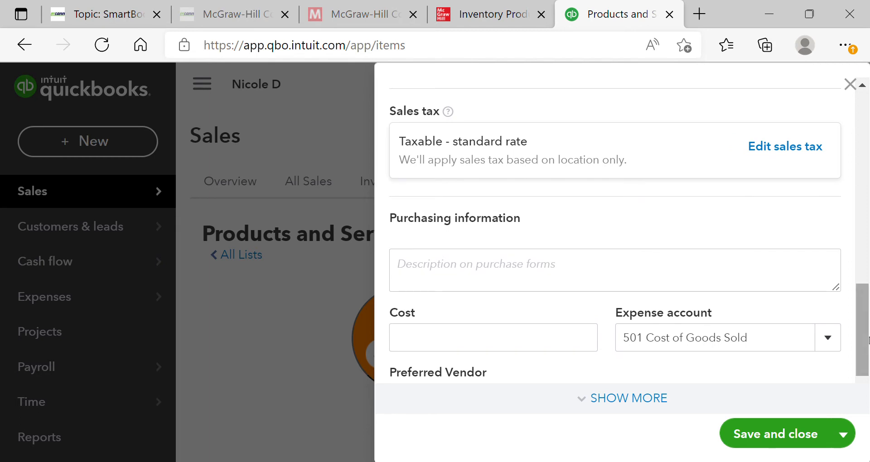
left_click(447, 347)
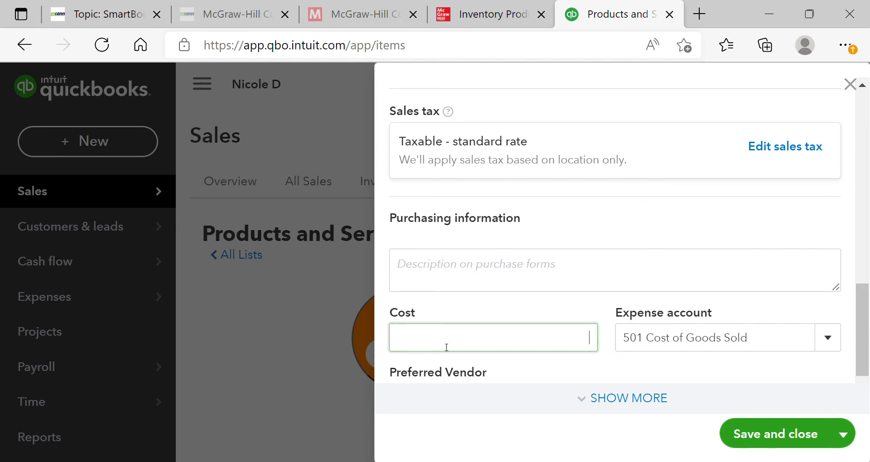
type("15.00")
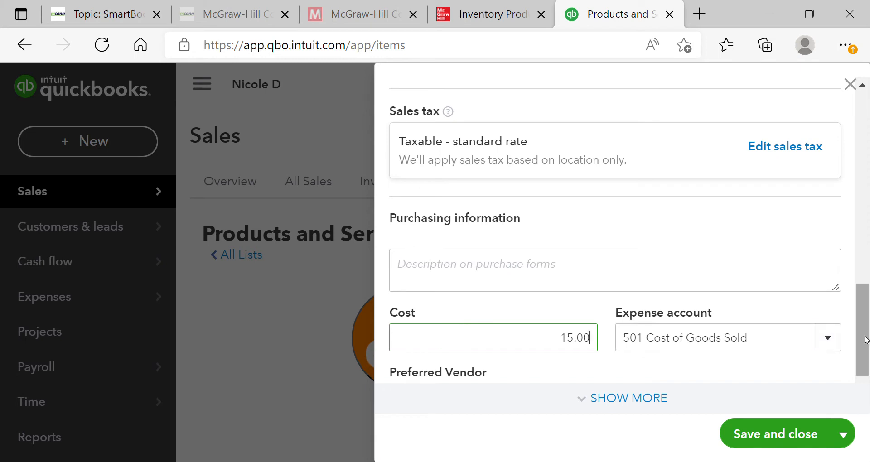
left_click_drag(866, 339, 866, 351)
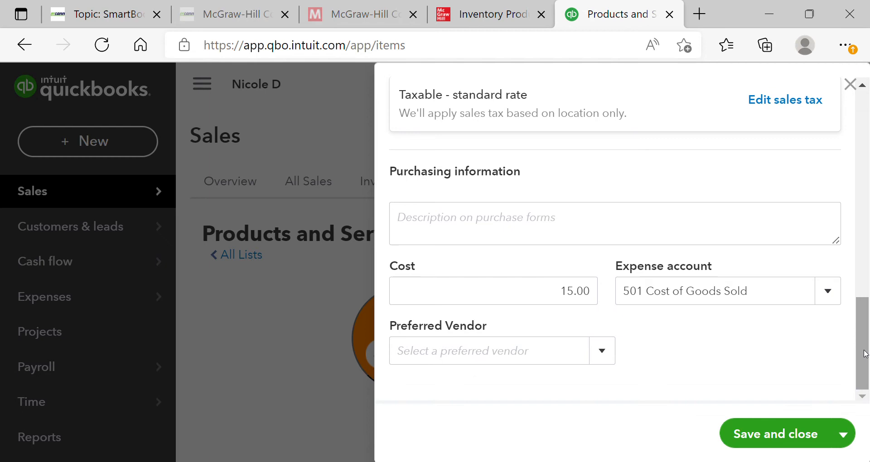
- Check the e-book for the item's preferred vendor and assign Ample Store Inc. as preferred vendor in QuickBooks Online
left_click(494, 17)
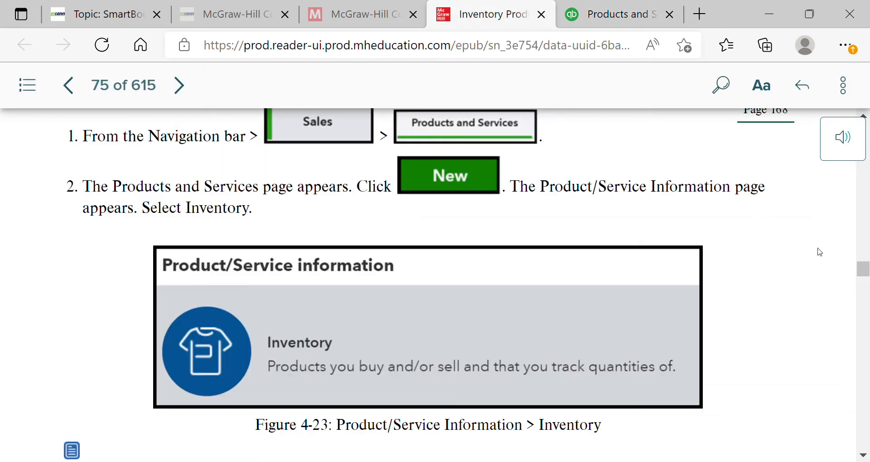
left_click_drag(866, 270, 867, 315)
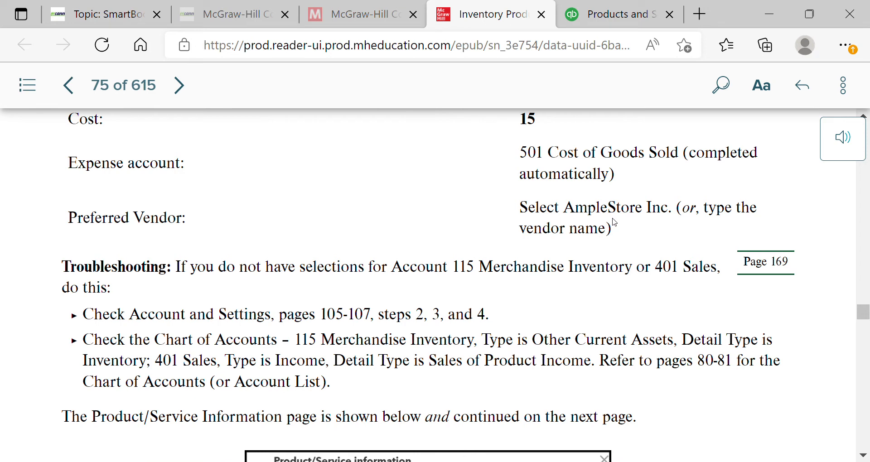
left_click(608, 25)
left_click(464, 352)
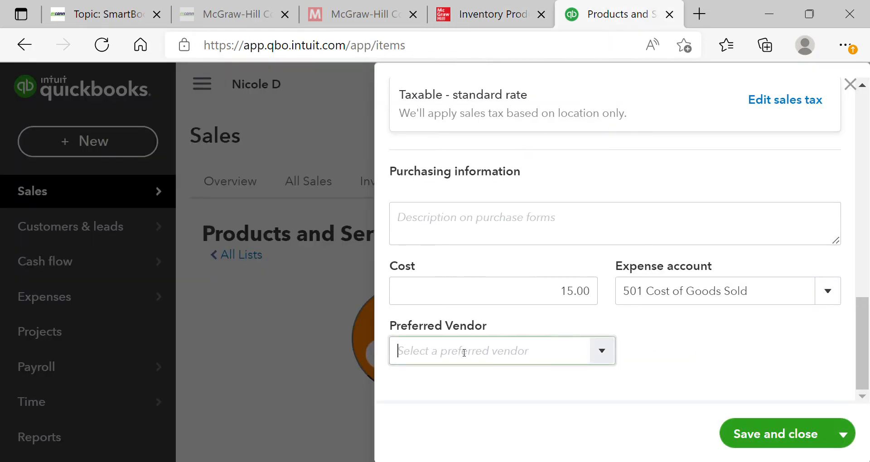
type("Ample Store Inc.")
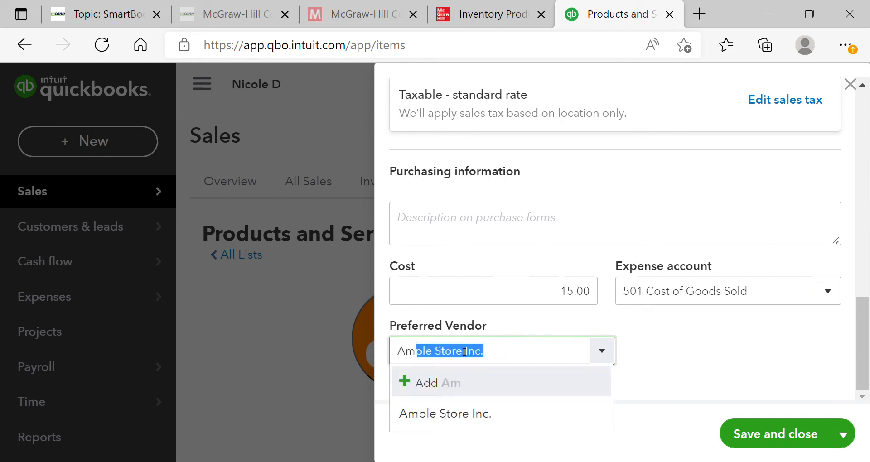
key("Return")
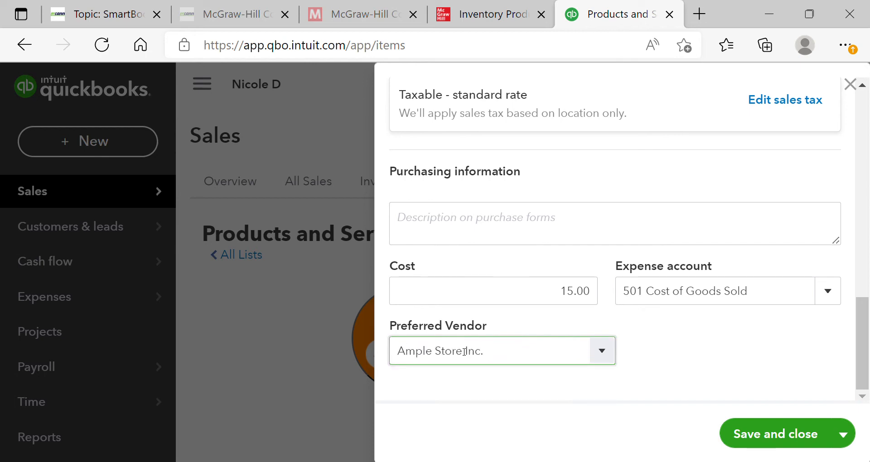
left_click(517, 372)
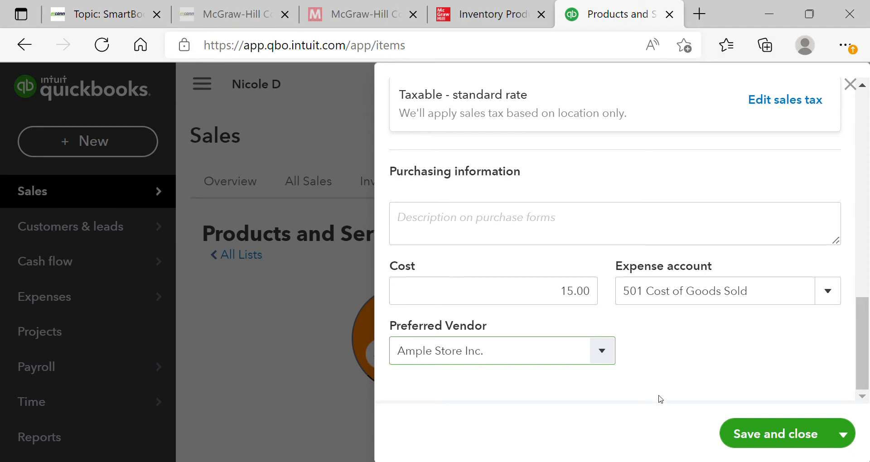
- Enter Data storage as the item's description on purchase forms
left_click_drag(865, 348, 866, 339)
left_click(467, 258)
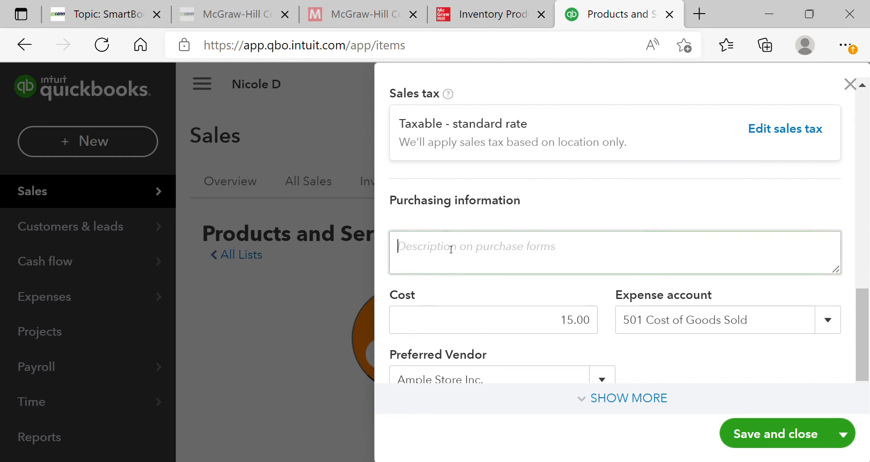
type("Data storage")
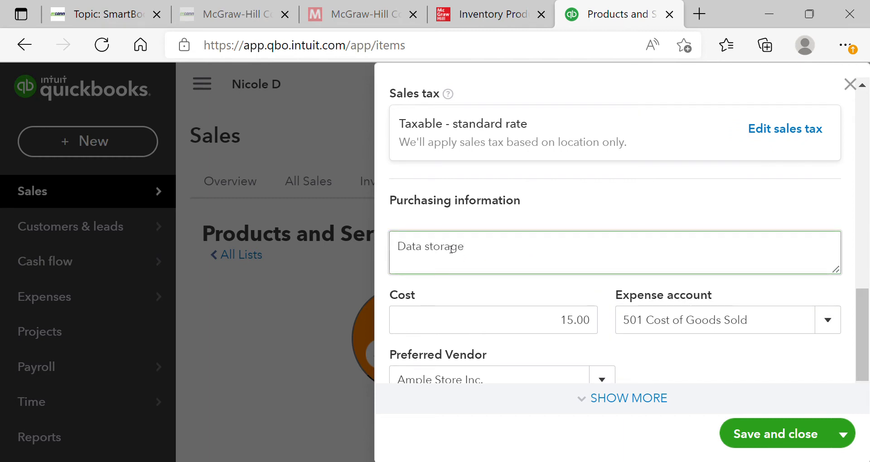
- Review the Data storage item's completed details and the preferred vendor choices, and close the item form
left_click_drag(861, 328, 866, 223)
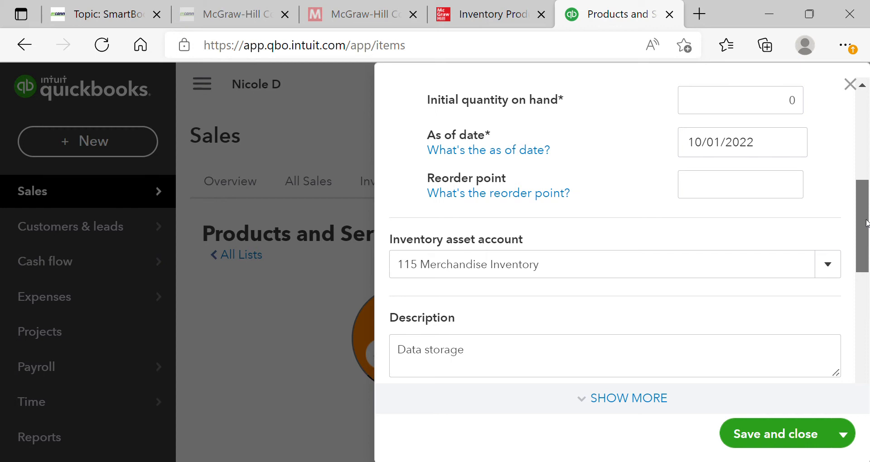
left_click_drag(867, 223, 864, 303)
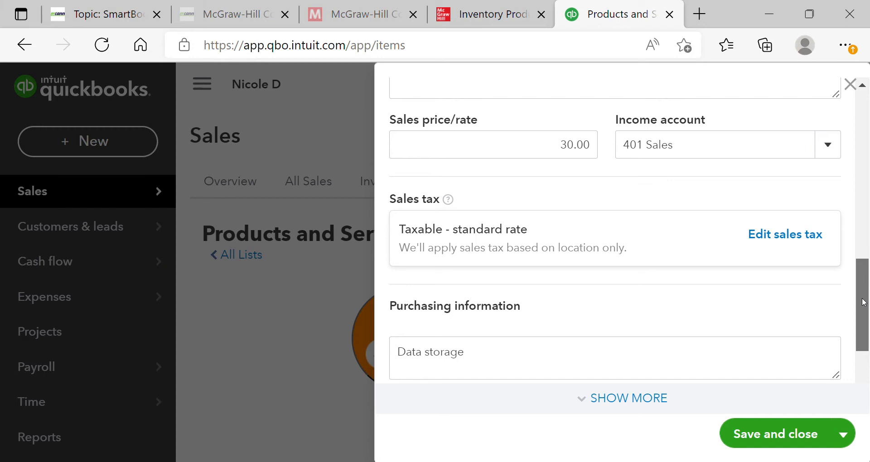
left_click_drag(864, 302, 866, 346)
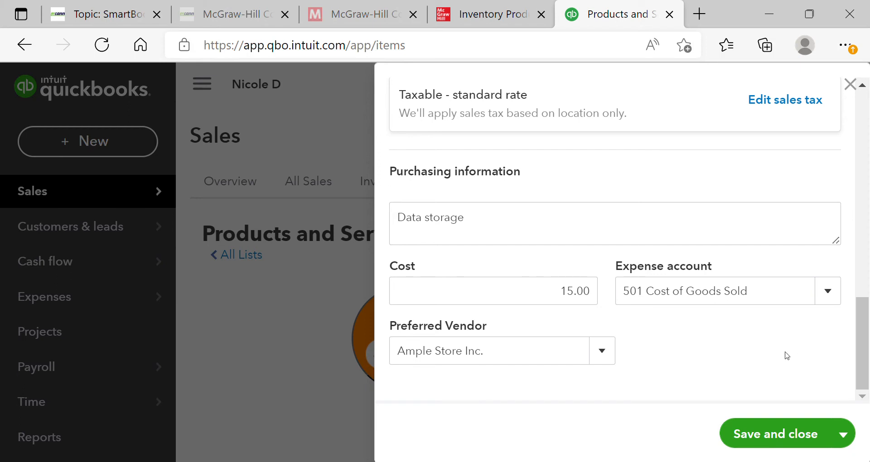
left_click(612, 361)
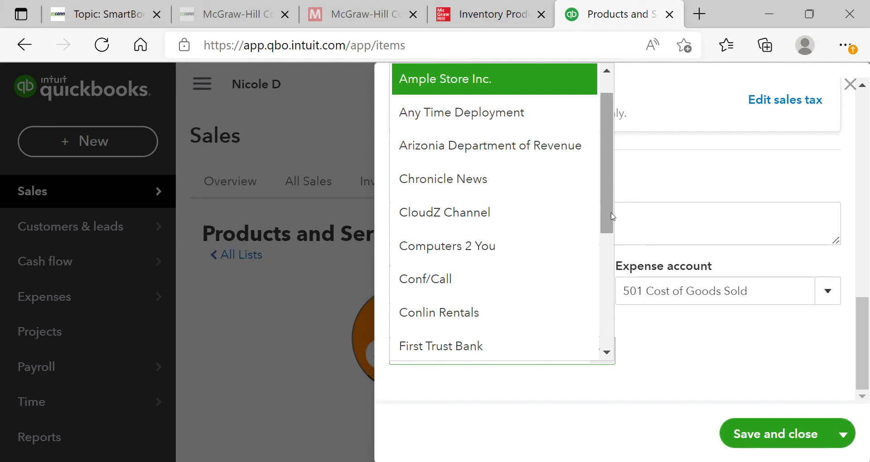
scroll(611, 199, "up", 1)
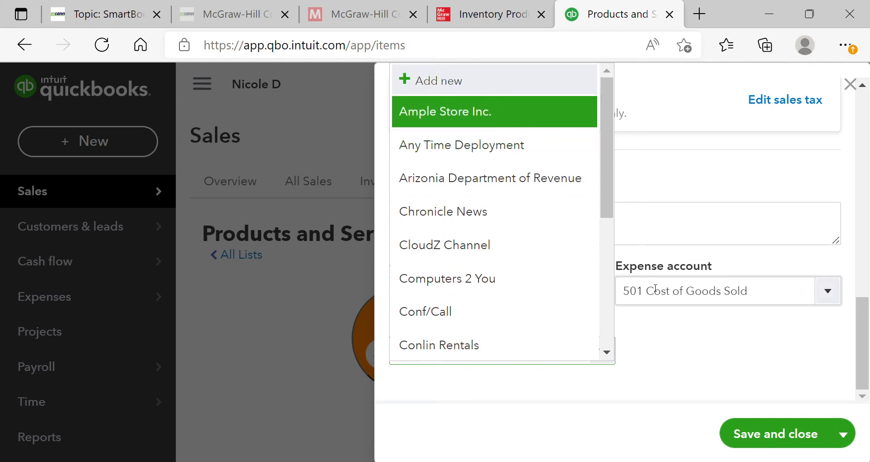
left_click(696, 353)
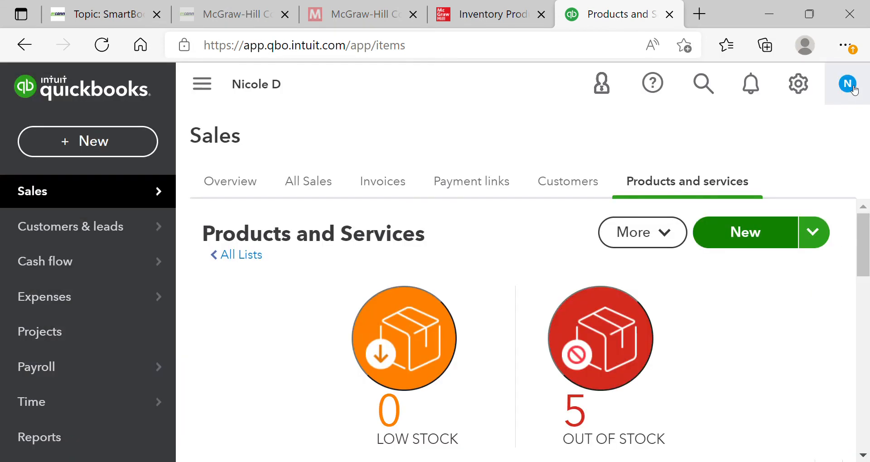
left_click(851, 85)
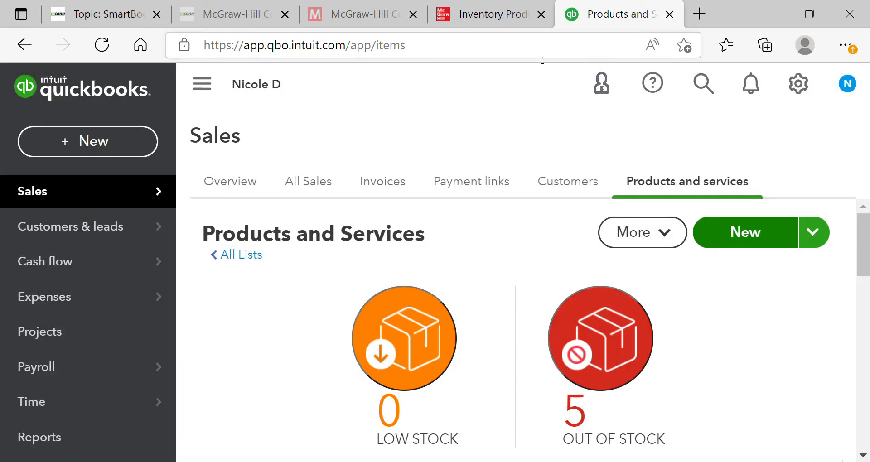
- Return to the e-book and read the instructions and field values for the Network products inventory item
left_click(495, 22)
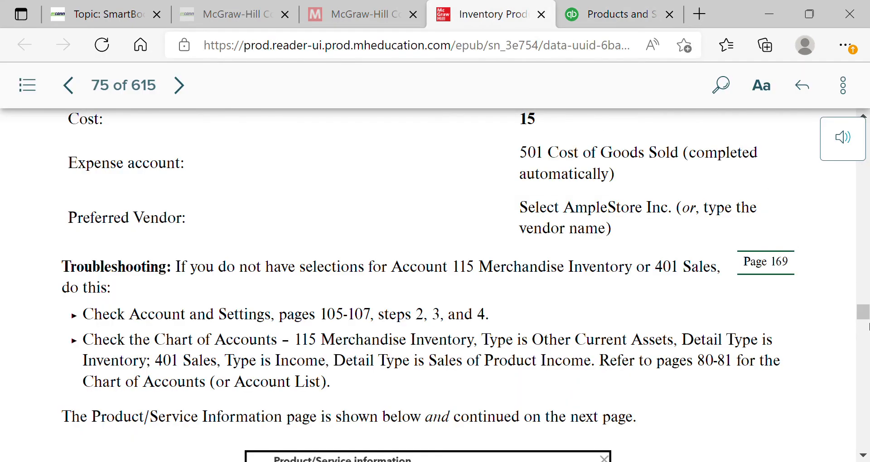
left_click_drag(861, 313, 866, 373)
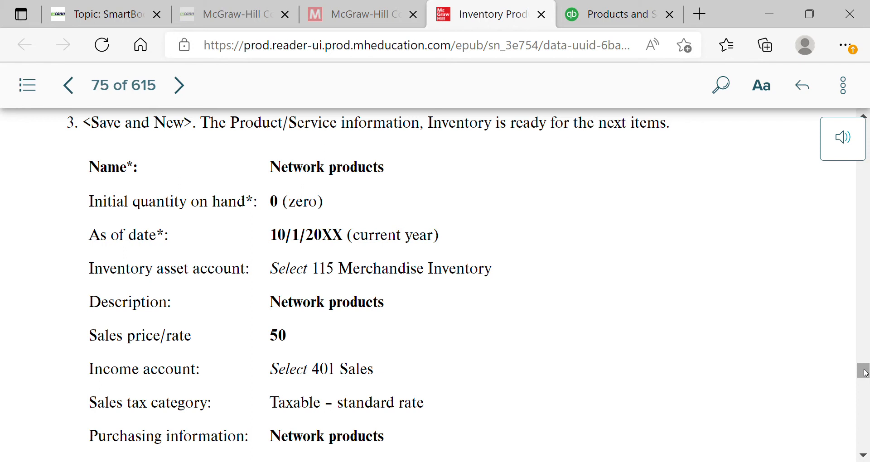
- Read the e-book's remaining field values for the Network products, Web server and Webinars inventory items
left_click_drag(864, 370, 866, 383)
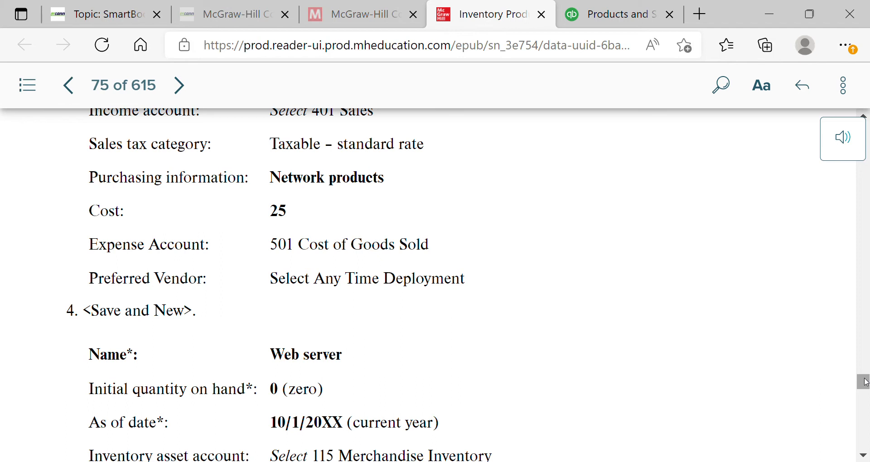
left_click_drag(866, 382, 867, 389)
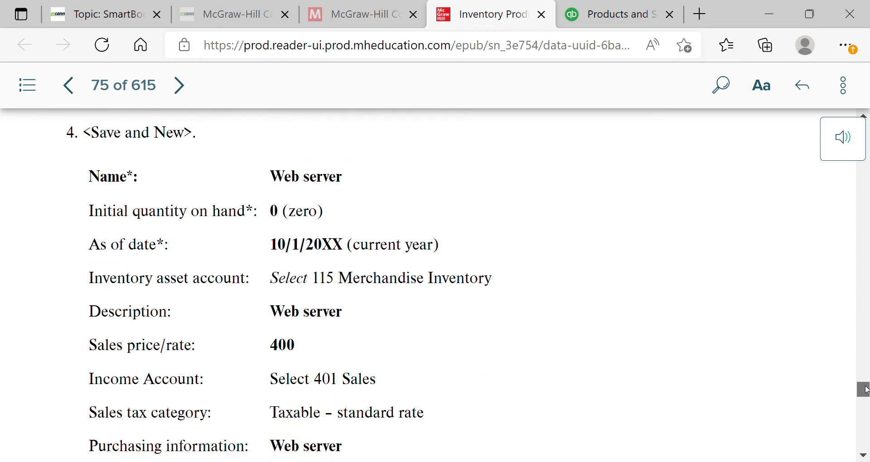
left_click_drag(866, 390, 867, 392)
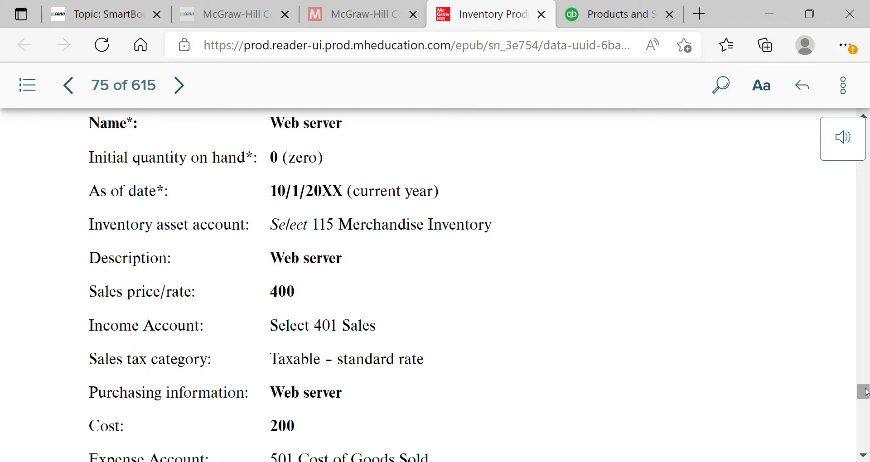
left_click_drag(865, 392, 867, 400)
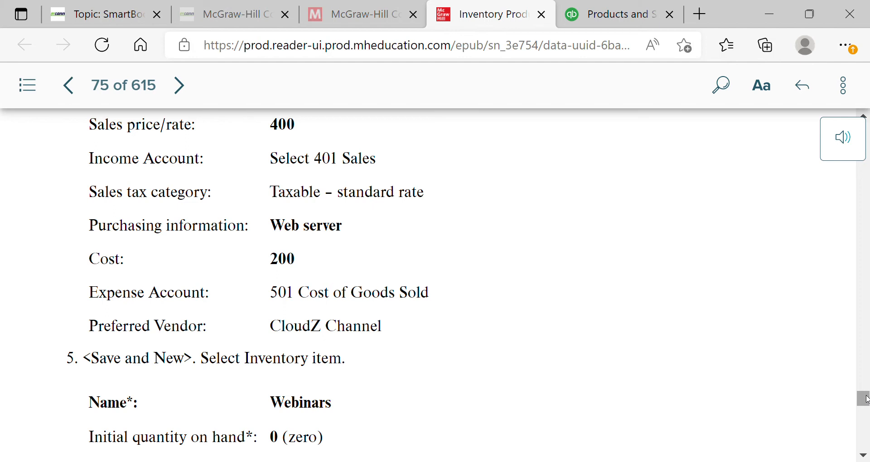
left_click_drag(866, 396, 866, 409)
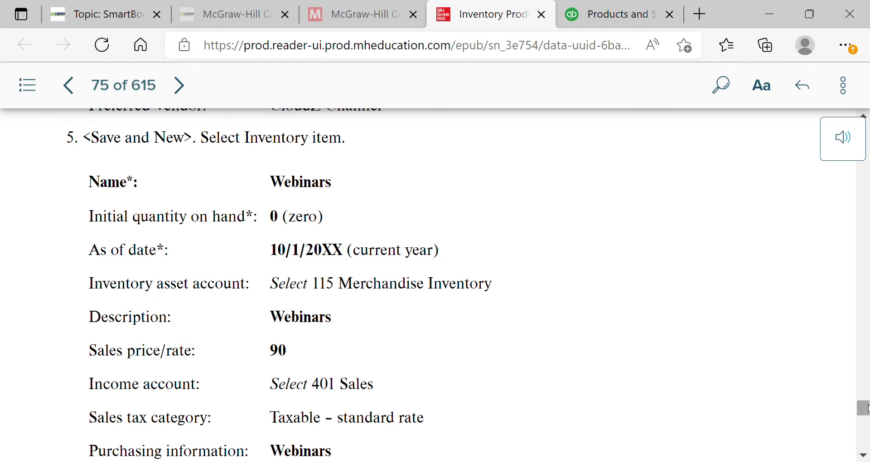
left_click_drag(865, 408, 866, 416)
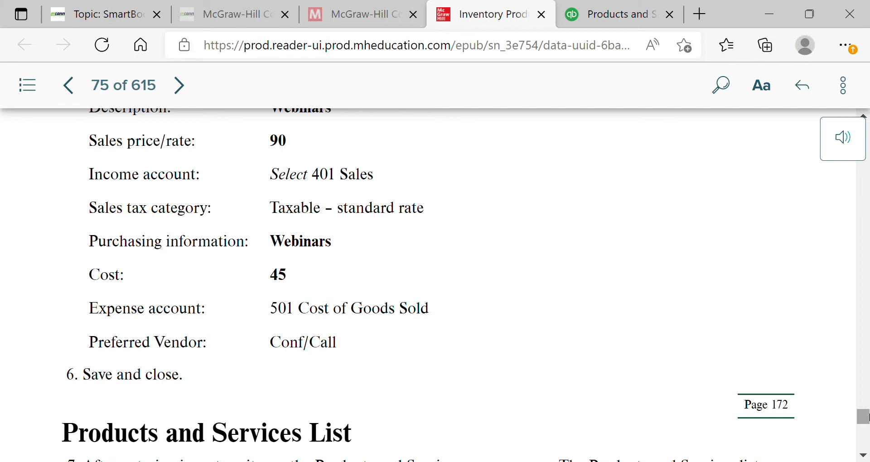
- Read the e-book's Products and Services List section with its report instructions, and go on to the Vendor Transactions page
scroll(429, 285, "down", 4)
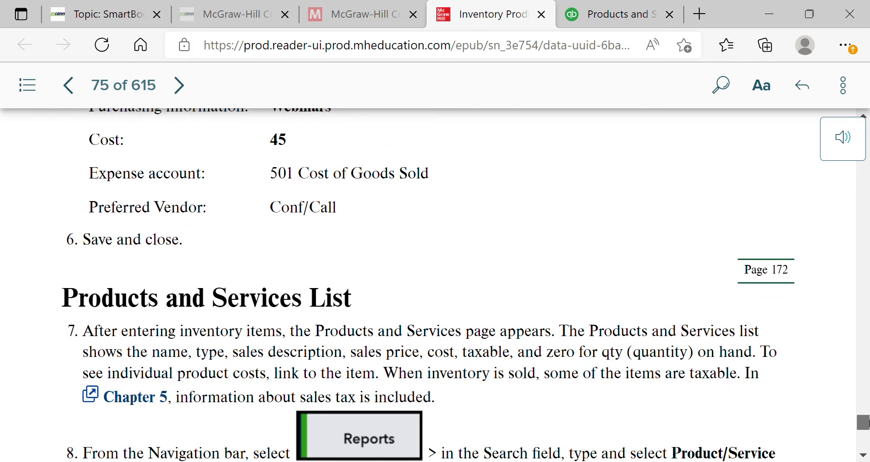
scroll(429, 288, "down", 3)
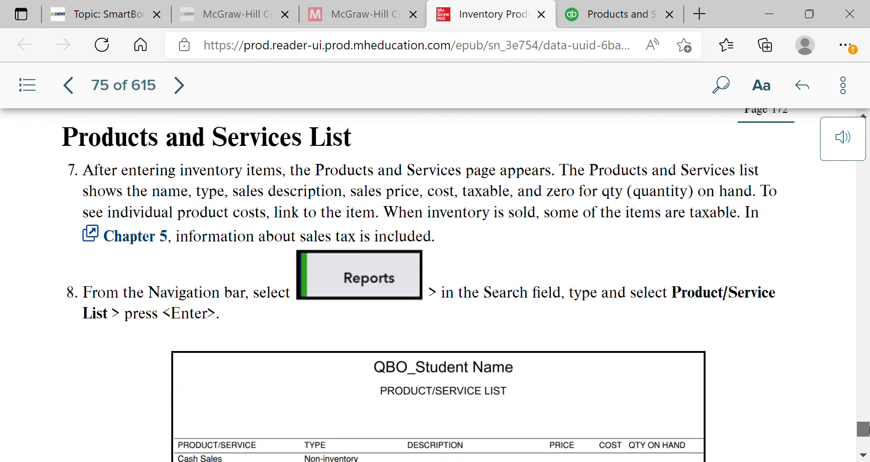
scroll(428, 285, "down", 1)
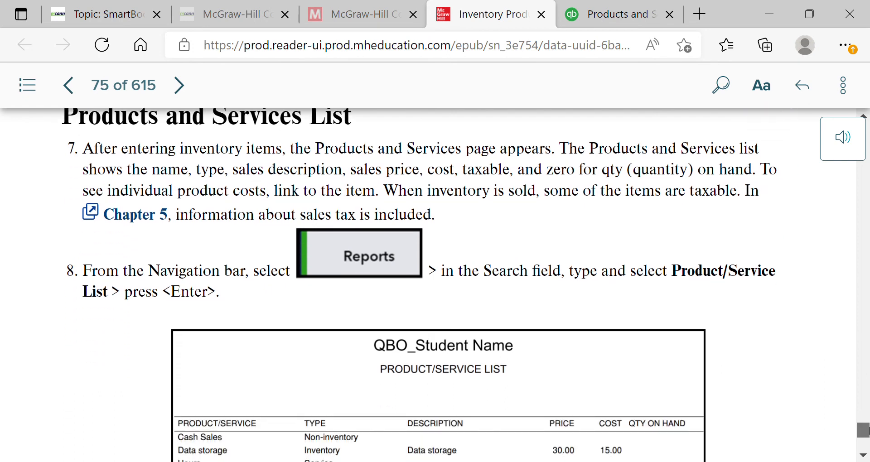
scroll(428, 285, "down", 3)
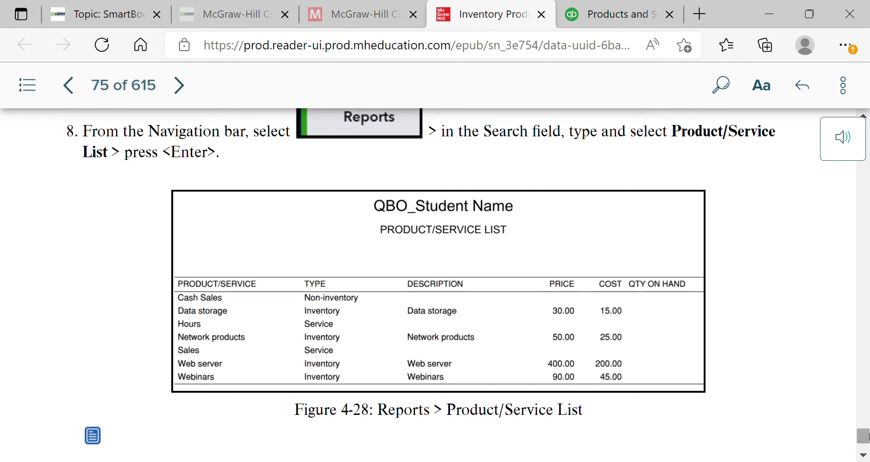
left_click(683, 360)
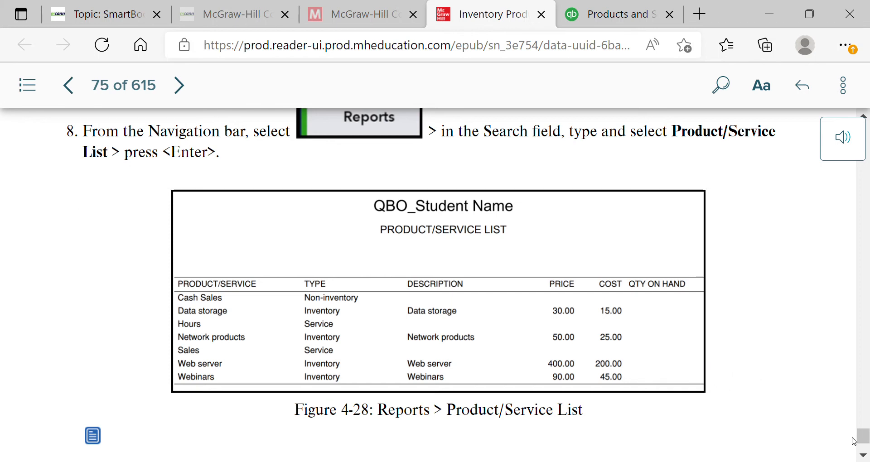
scroll(738, 367, "down", 2)
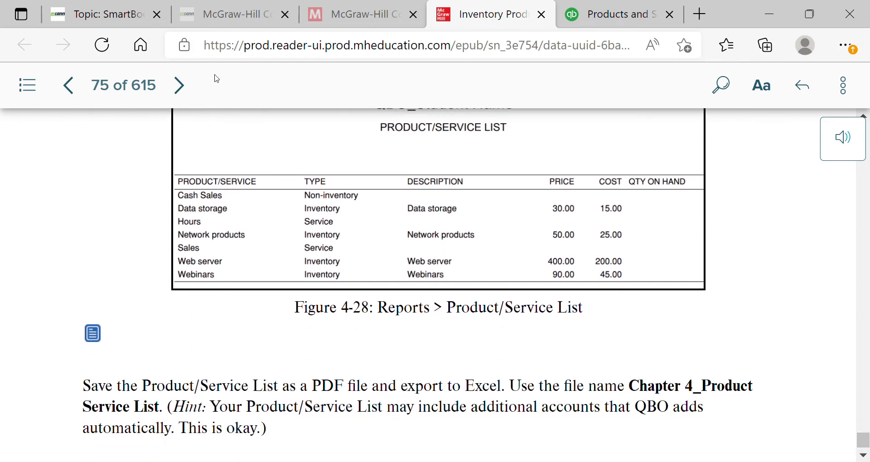
left_click(181, 85)
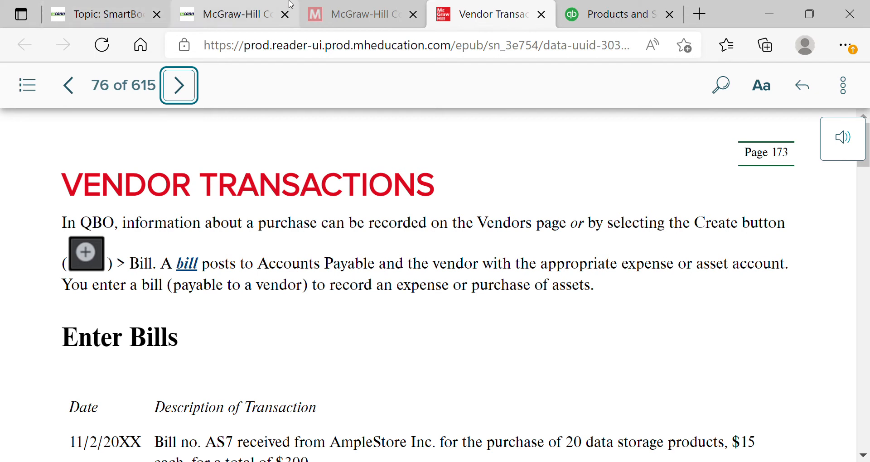
- Switch to QuickBooks Online, start a new bill for vendor Ample Store Inc. and dismiss the payment promotion
left_click(631, 13)
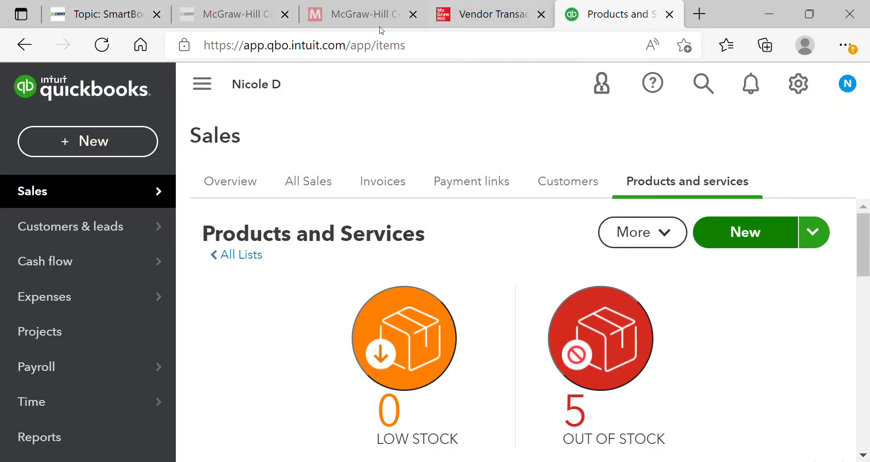
left_click(134, 138)
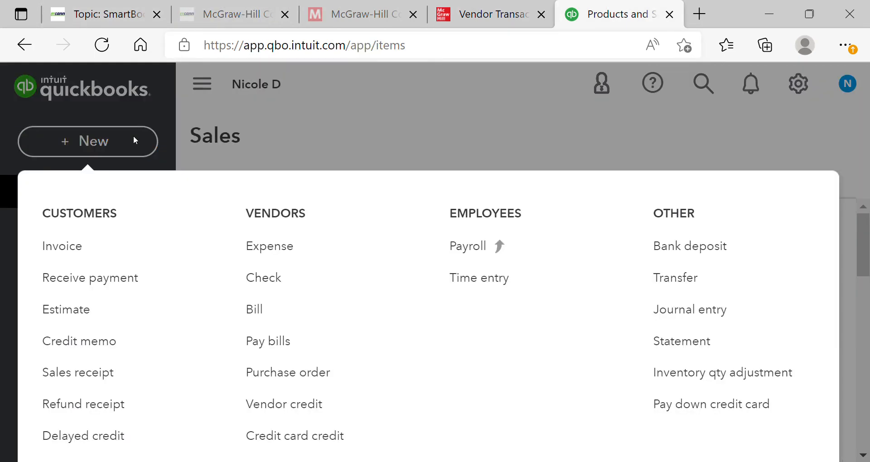
left_click(260, 308)
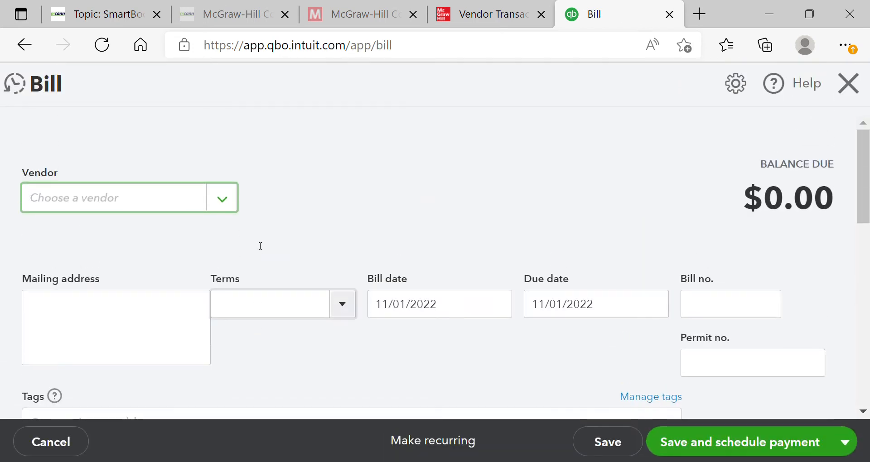
left_click(226, 198)
type("ample")
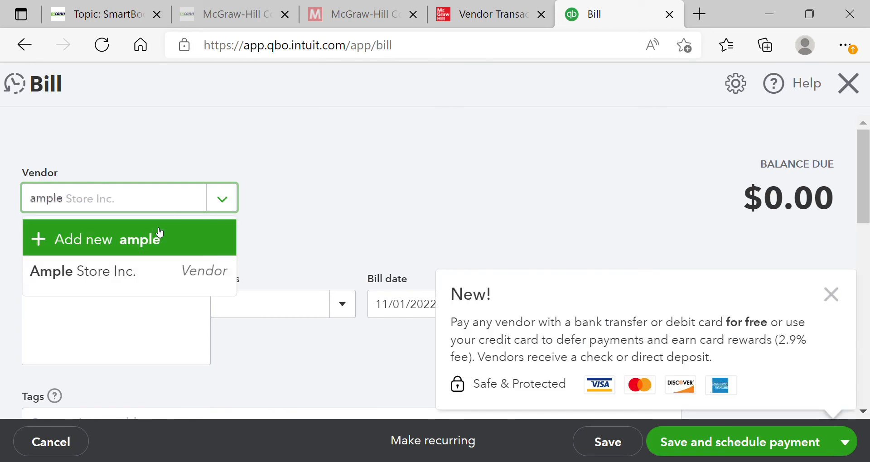
left_click(147, 266)
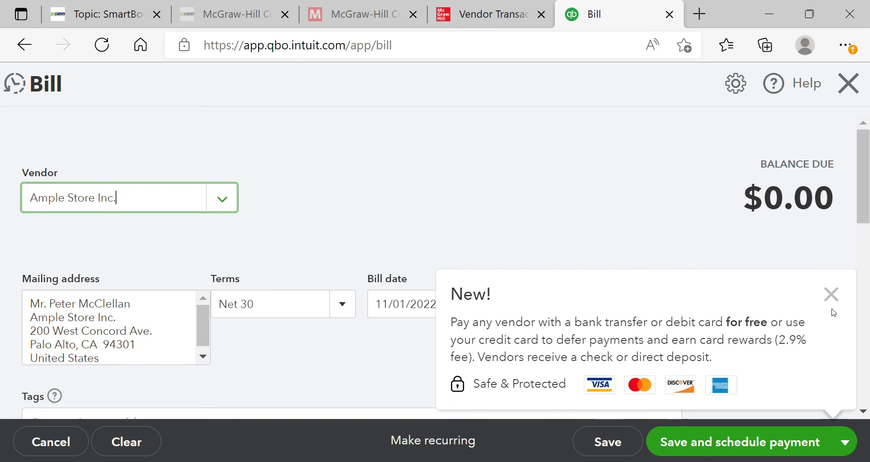
left_click(831, 295)
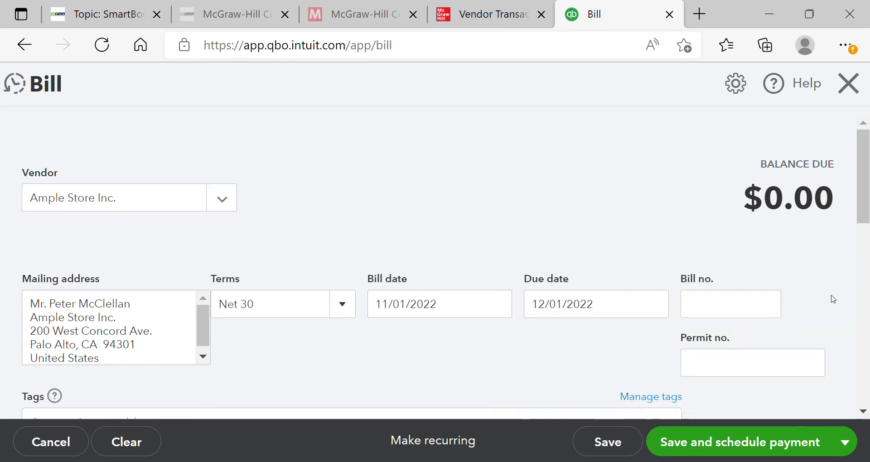
- Set the bill date to 11/02/2022 and enter AS7 as the bill number
left_click(498, 309)
left_click(463, 149)
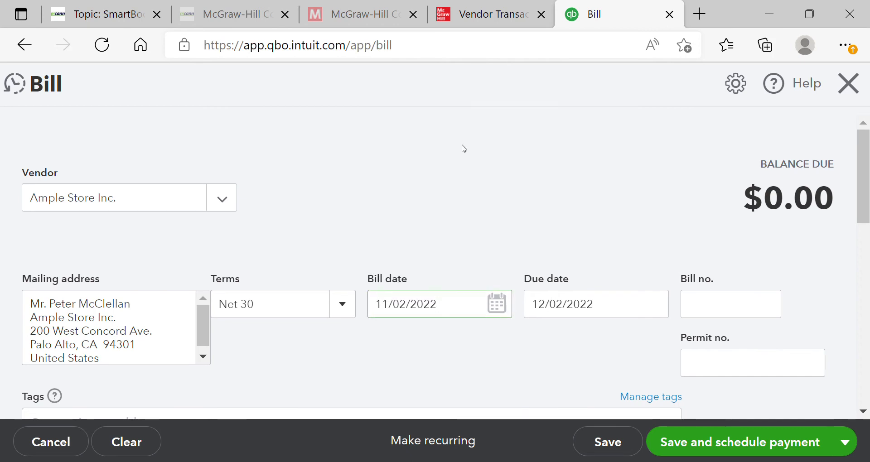
left_click(696, 302)
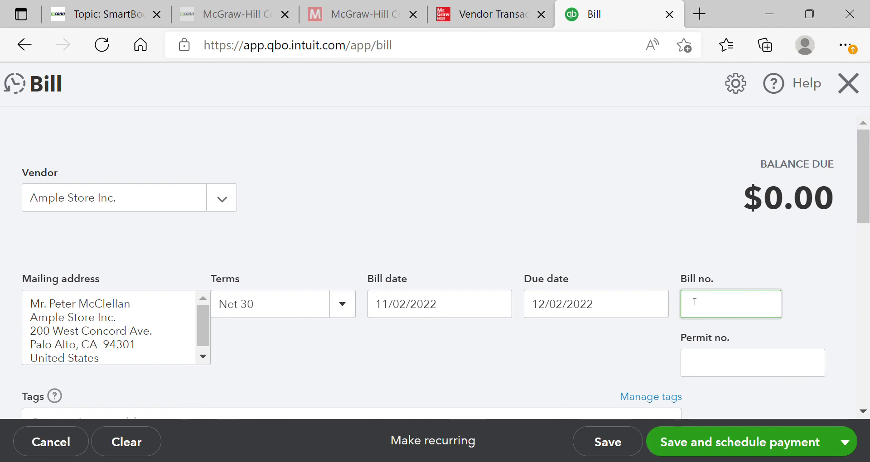
type("AS7")
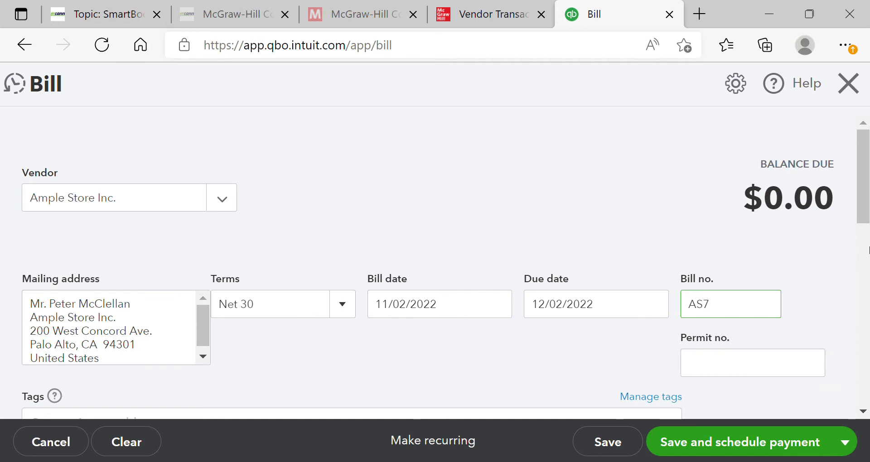
- Check the e-book's instructions and troubleshooting note for the bill's Item details section
scroll(867, 218, "down", 2)
left_click_drag(868, 190, 869, 206)
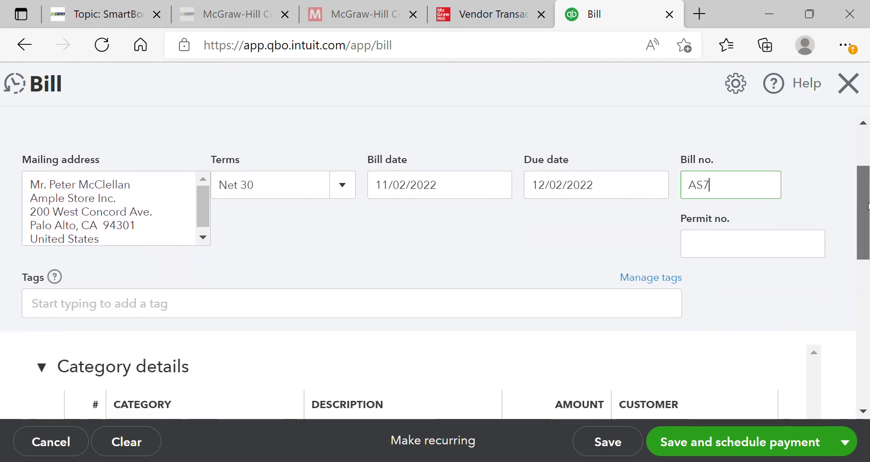
left_click(494, 18)
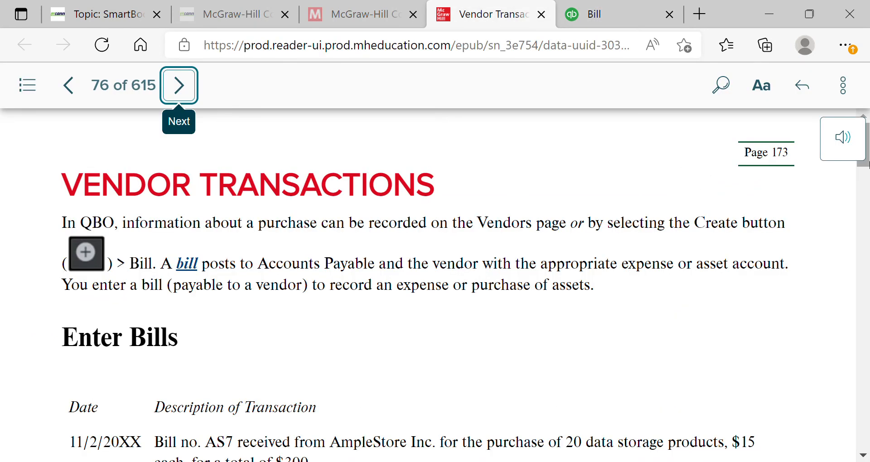
left_click_drag(868, 165, 868, 311)
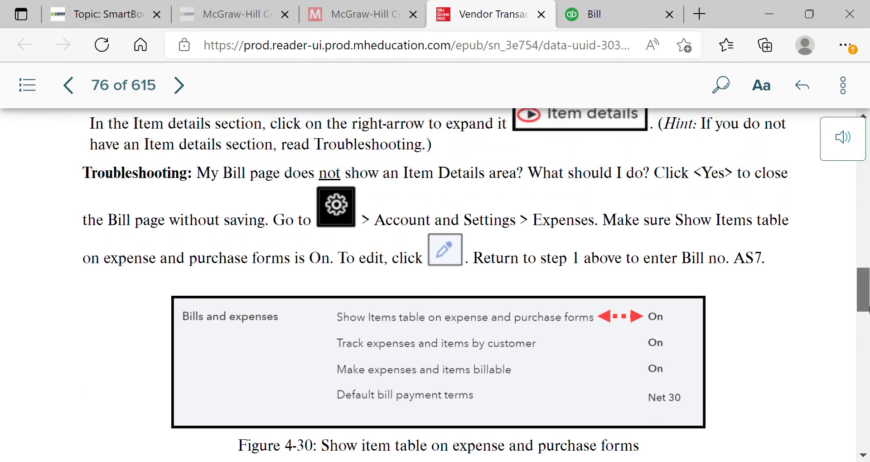
- Return to the bill in QuickBooks Online, expand its item details and choose Data Storage as the first line's product
left_click(613, 25)
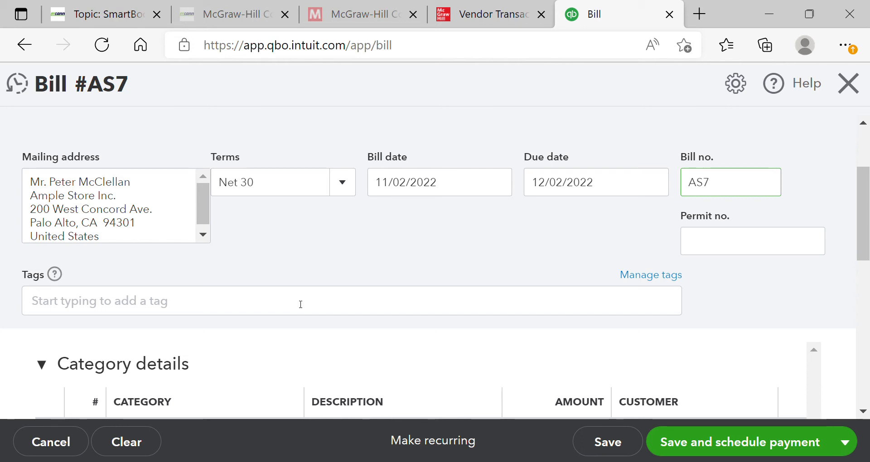
scroll(868, 254, "down", 3)
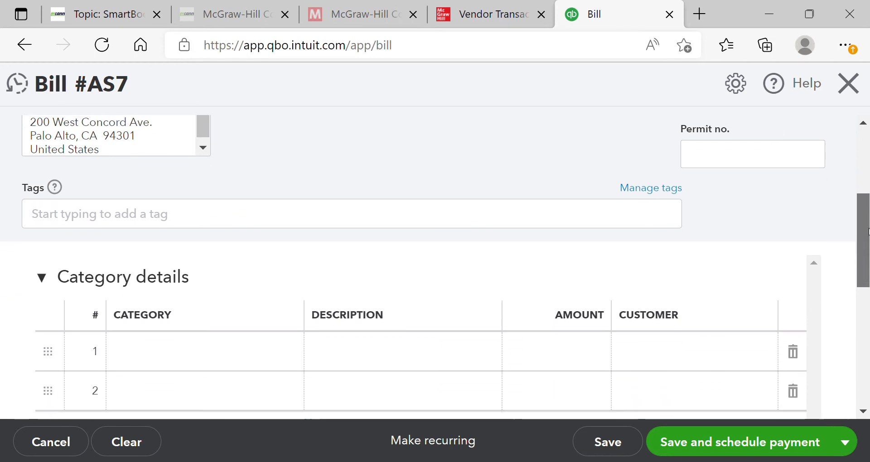
left_click_drag(868, 254, 847, 298)
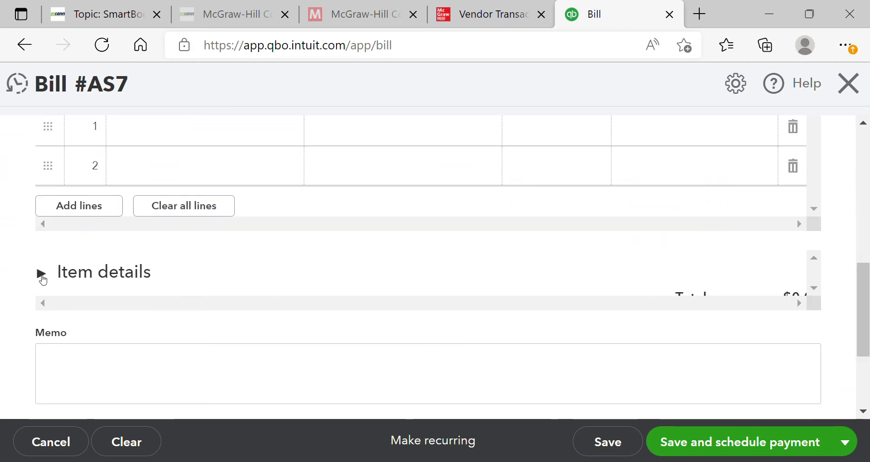
left_click(41, 274)
scroll(229, 353, "down", 1)
left_click(244, 389)
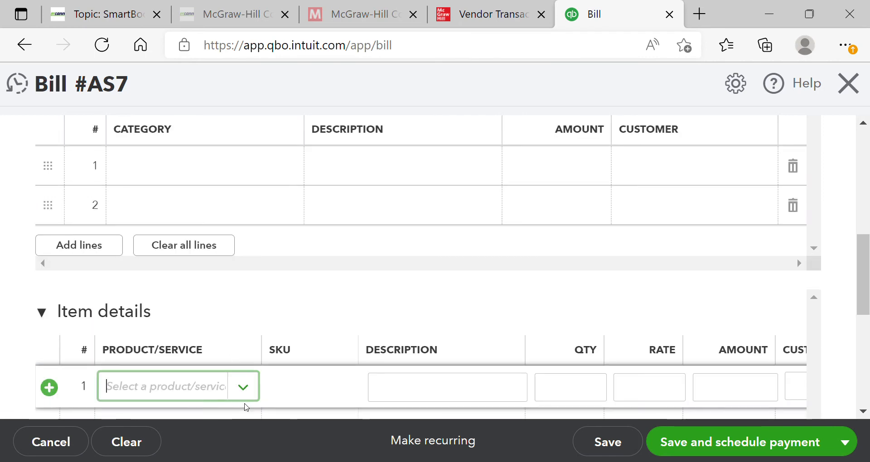
left_click(247, 399)
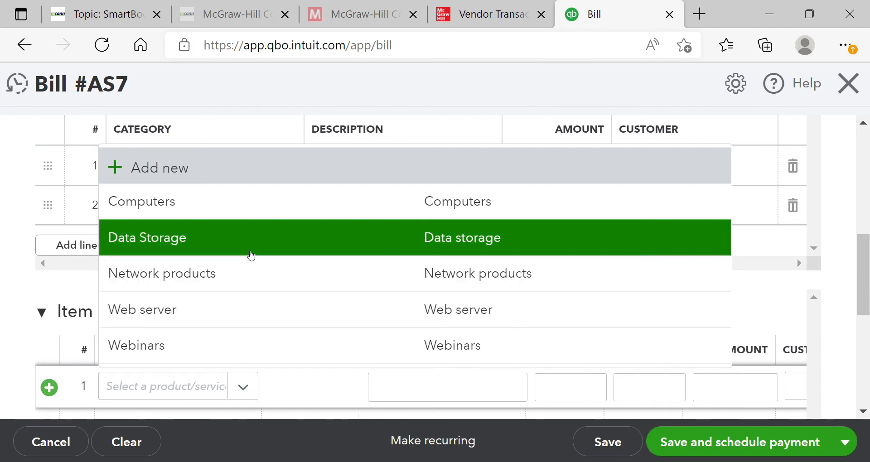
left_click(249, 253)
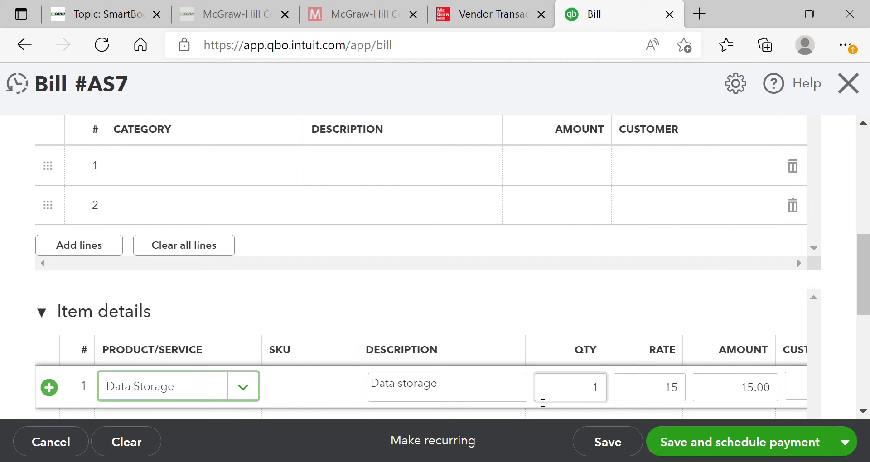
- Set the Data Storage line's quantity to 20 and collapse the item details
left_click(593, 397)
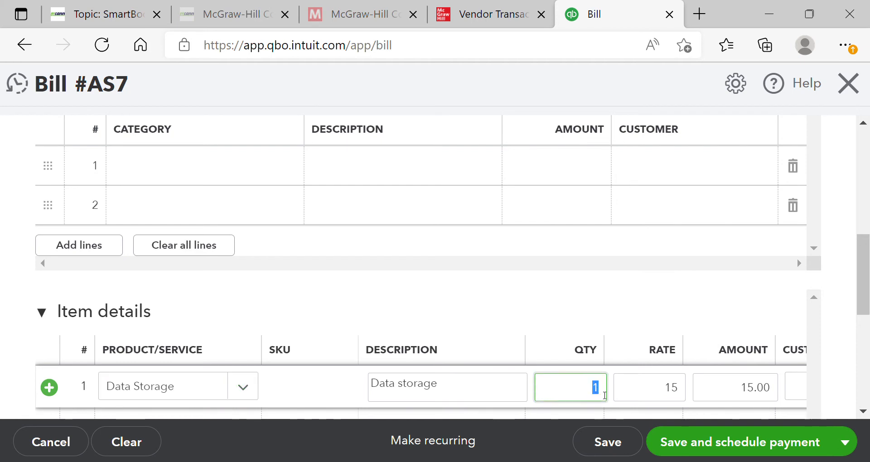
type("20")
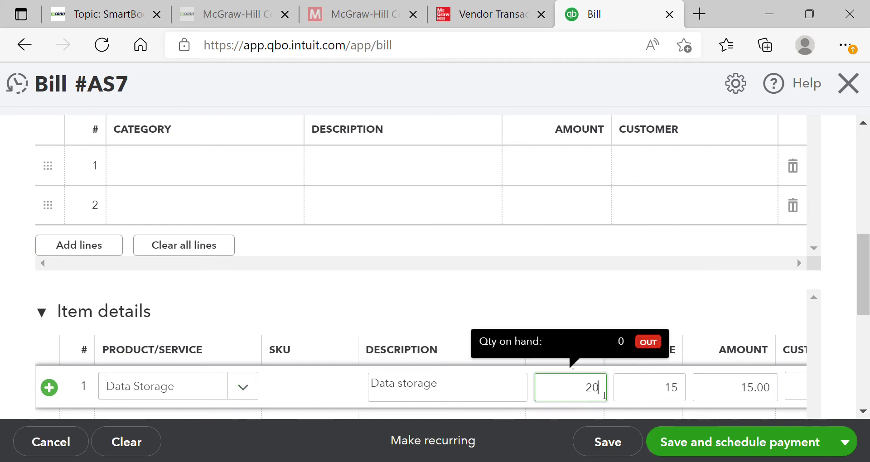
left_click(704, 324)
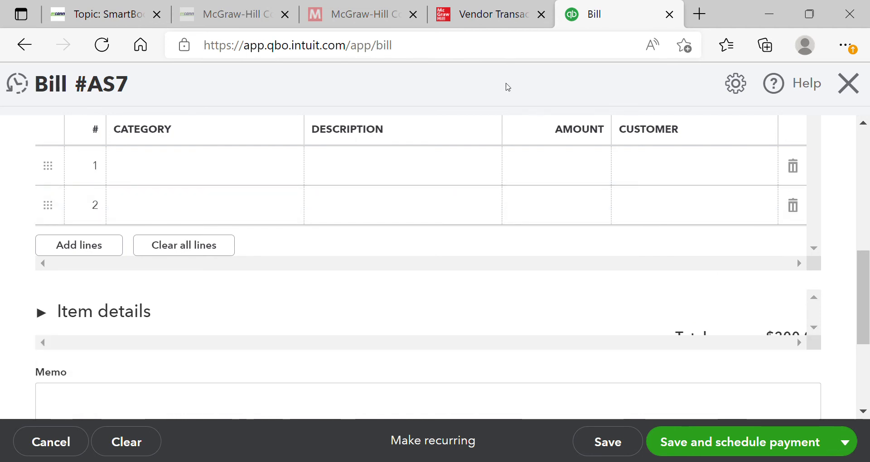
- Check the e-book's bill instructions, return to the bill in QuickBooks Online, and save and close bill AS7
left_click(475, 22)
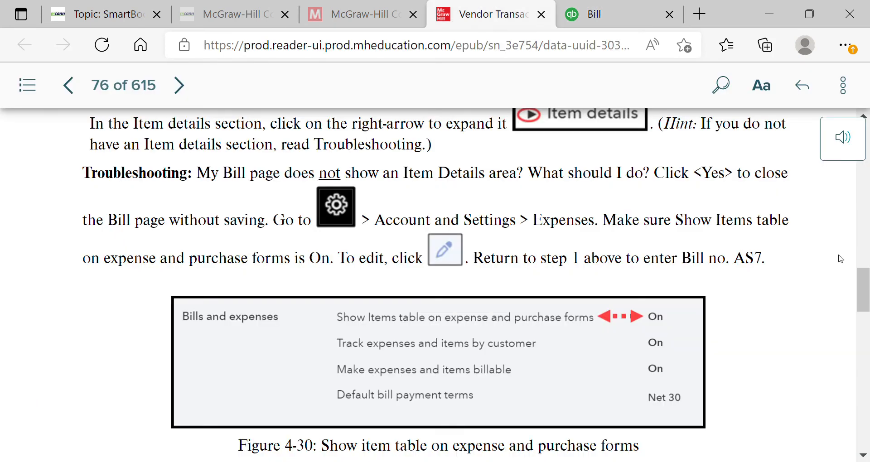
left_click_drag(865, 303, 869, 384)
left_click(601, 17)
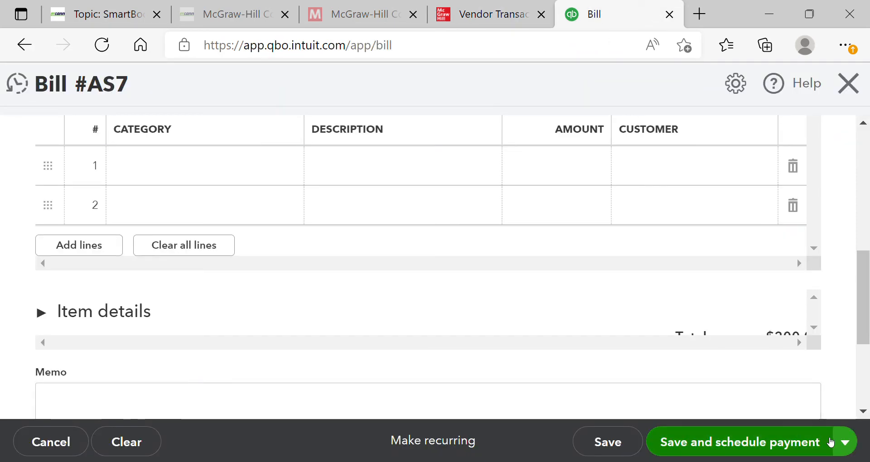
left_click(846, 445)
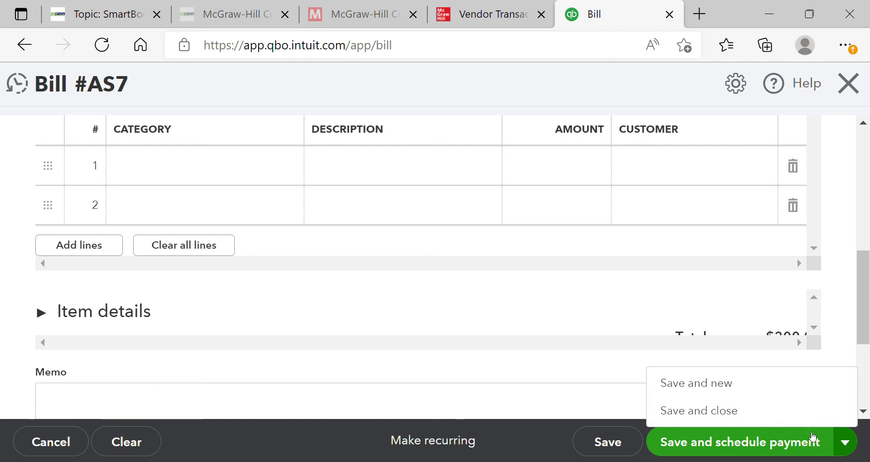
left_click(741, 419)
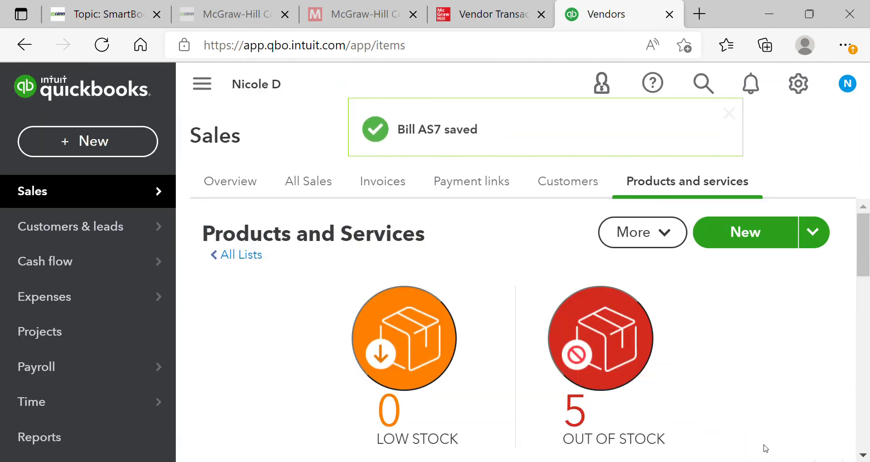
- Start a new bill and choose Any Time Deployment as its vendor
left_click(104, 148)
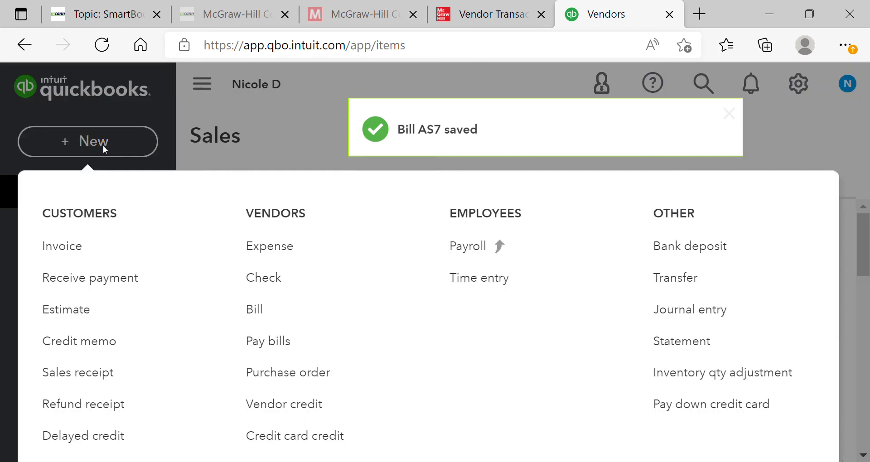
left_click(260, 309)
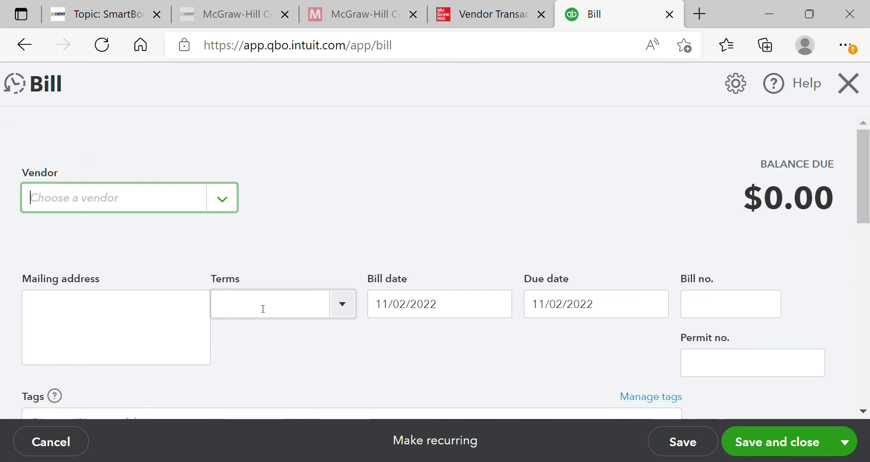
type("an")
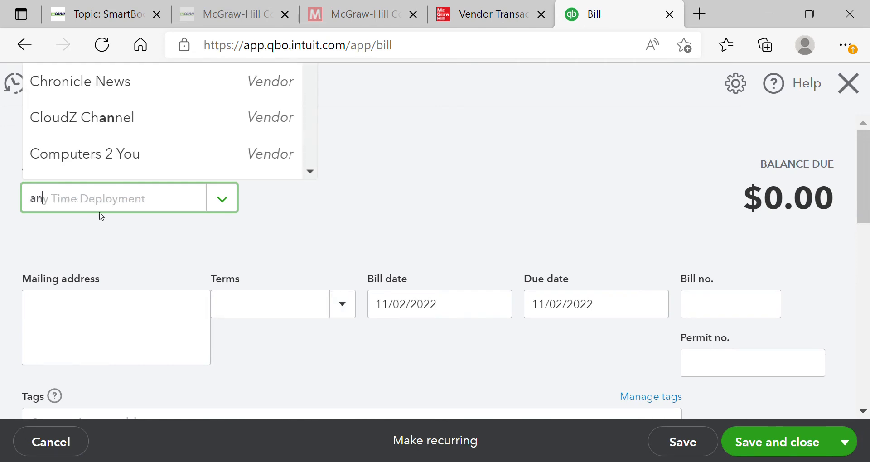
type("y")
left_click(94, 282)
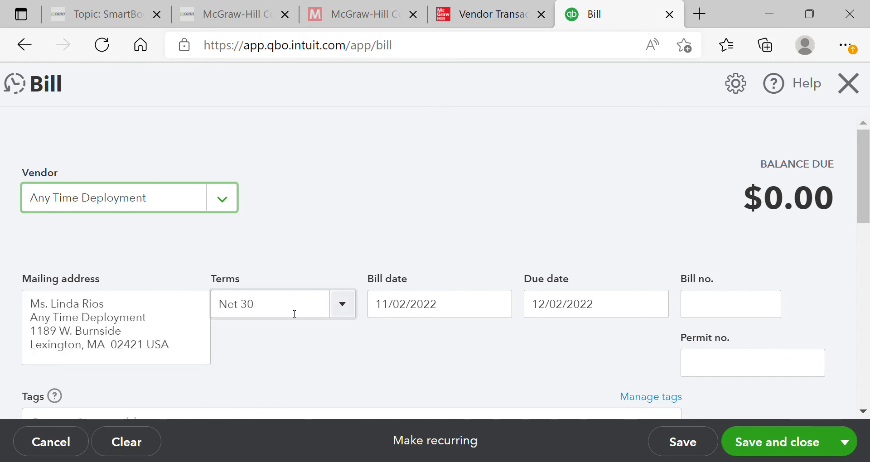
- Set the bill date to 11/03/2022 and enter ATD90 as the bill number
left_click(497, 306)
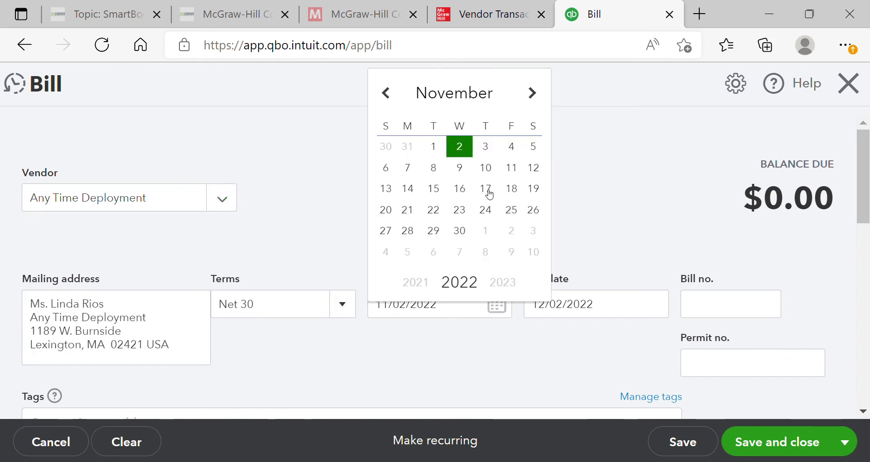
left_click(486, 150)
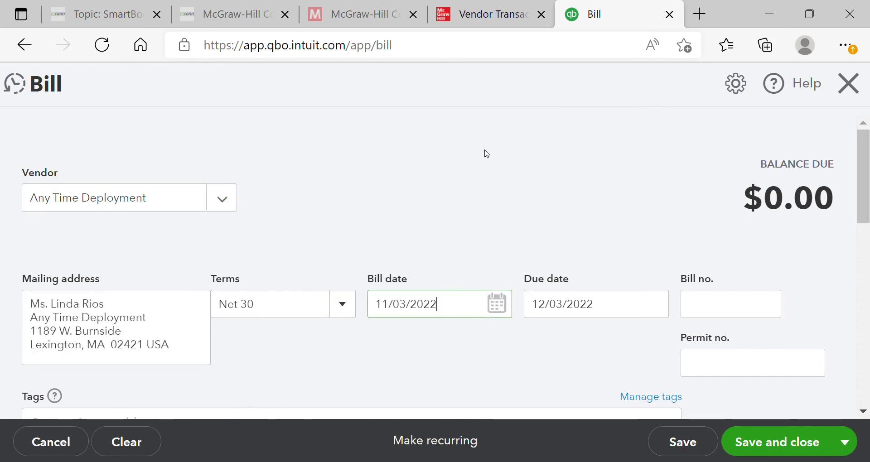
left_click(699, 302)
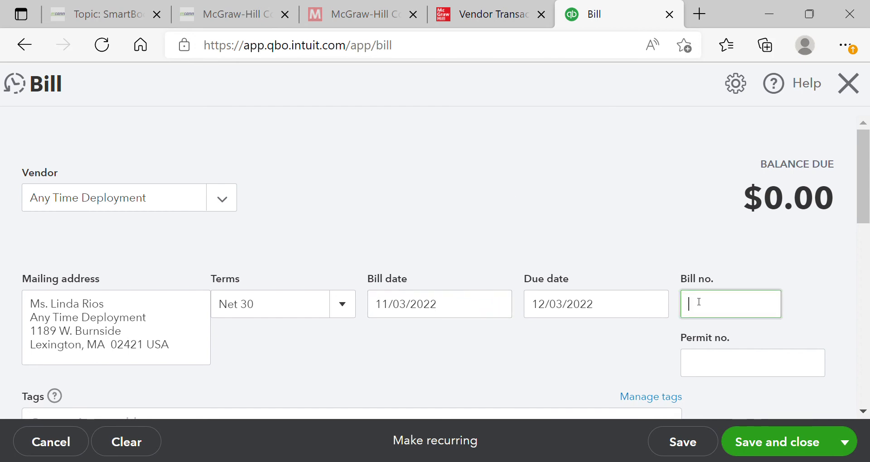
type("ATD90")
- Expand the bill's item details and choose Network products as the first line's product
left_click_drag(868, 214, 852, 347)
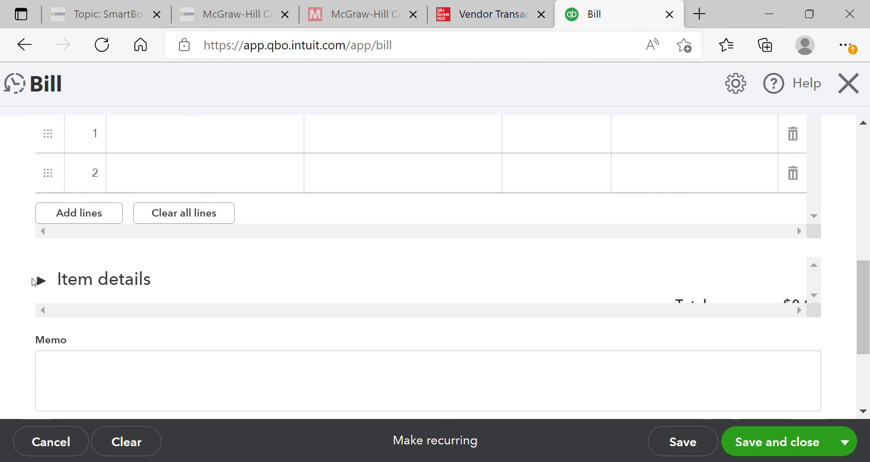
left_click(35, 281)
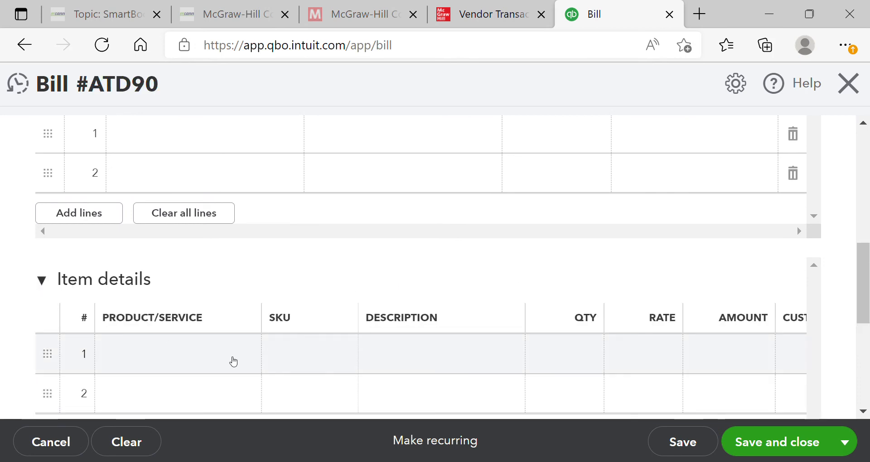
left_click(234, 362)
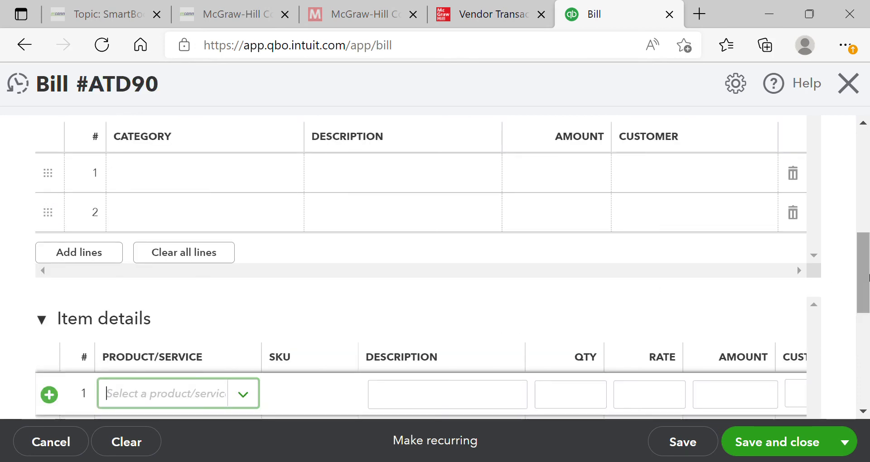
left_click_drag(868, 277, 868, 296)
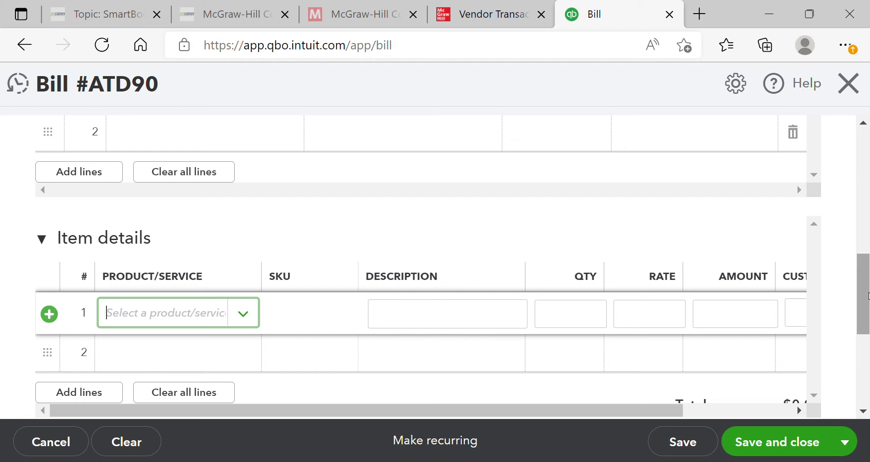
type("n")
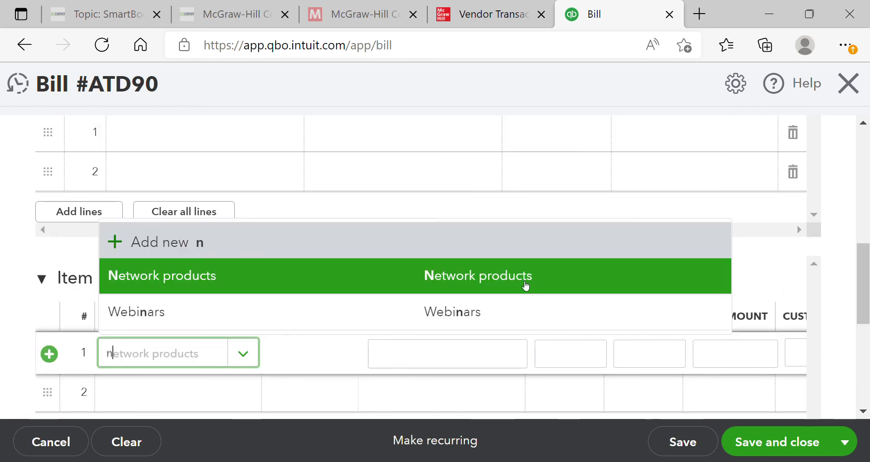
left_click(525, 286)
- Set the Network products line's quantity to 10
scroll(550, 353, "up", 1)
left_click(593, 391)
type("10")
left_click(705, 325)
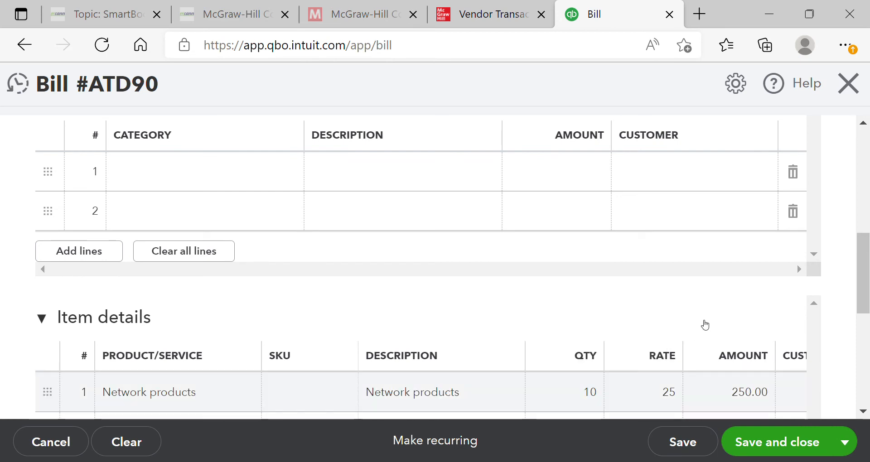
- Save bill ATD90 and start another new bill
left_click_drag(868, 290, 868, 345)
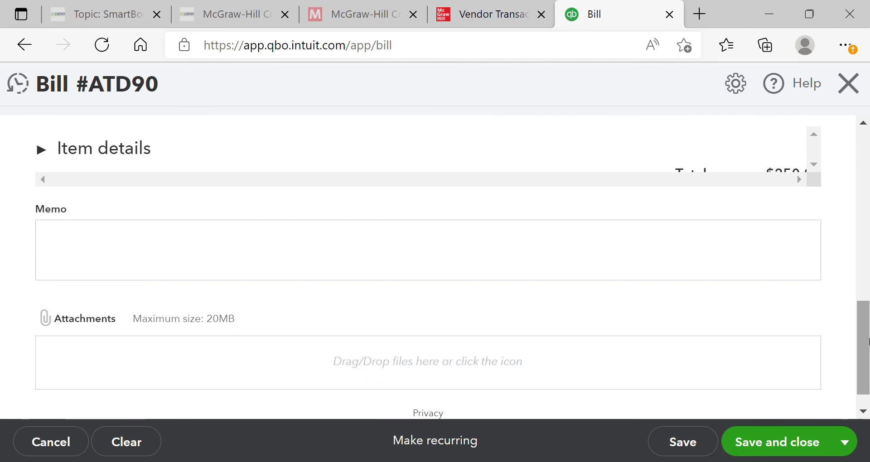
left_click(848, 441)
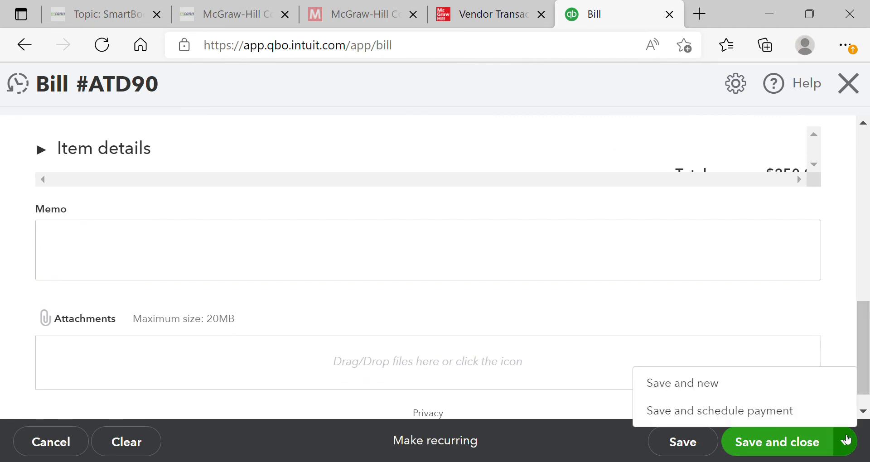
left_click(803, 392)
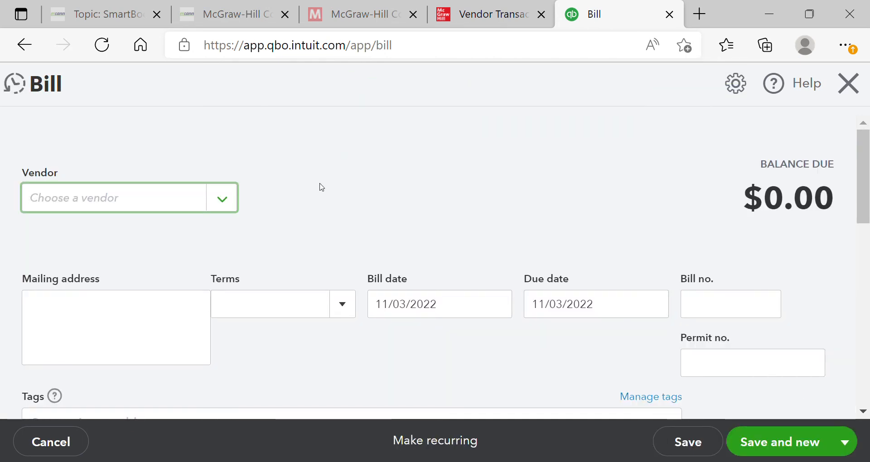
- Choose CloudZ Channel as the new bill's vendor and enter CZ33 as the bill number
left_click(228, 196)
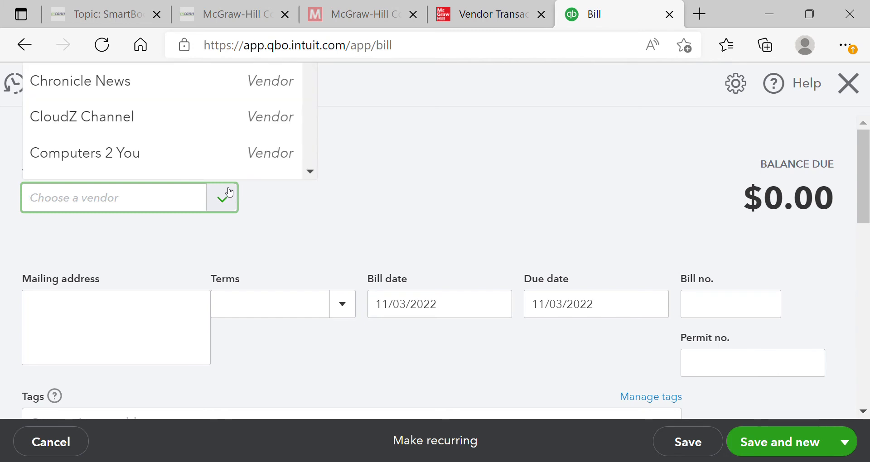
left_click(185, 134)
left_click(713, 311)
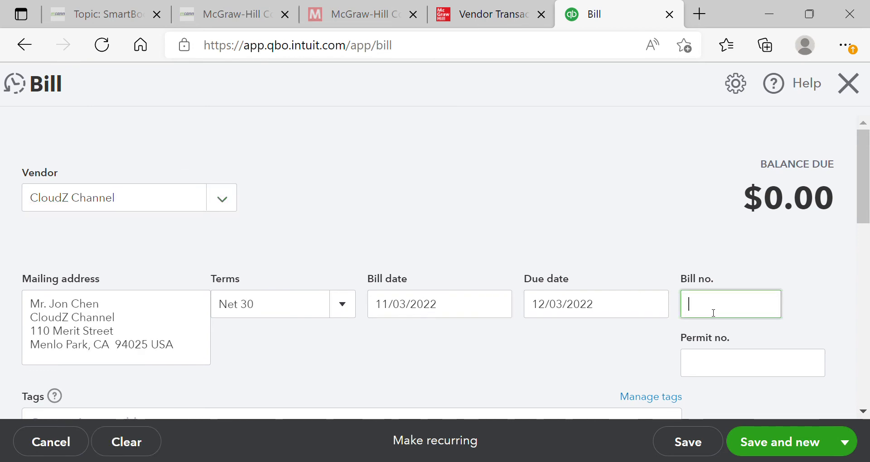
type("CZ33")
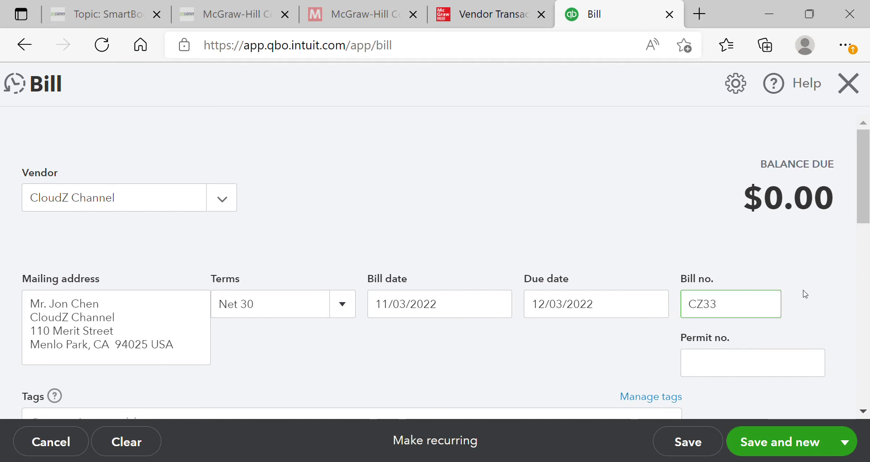
- Expand the item details of bill CZ33 and open its first line for entry
left_click_drag(863, 223, 860, 342)
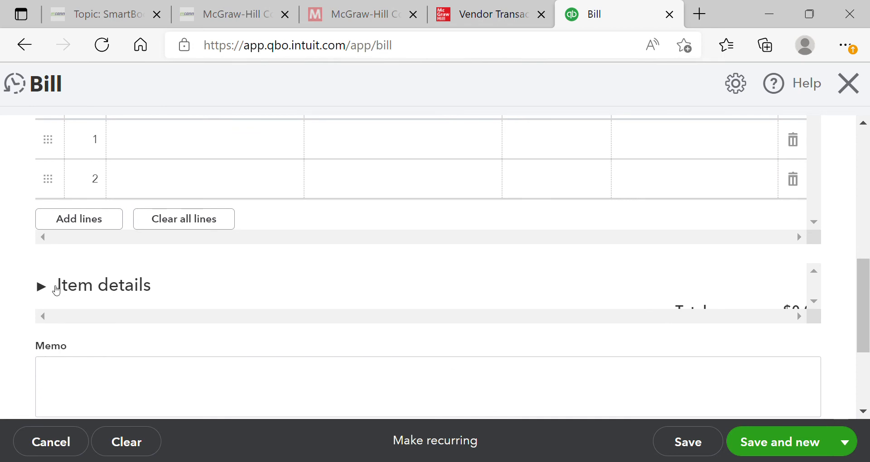
left_click(42, 286)
left_click(206, 359)
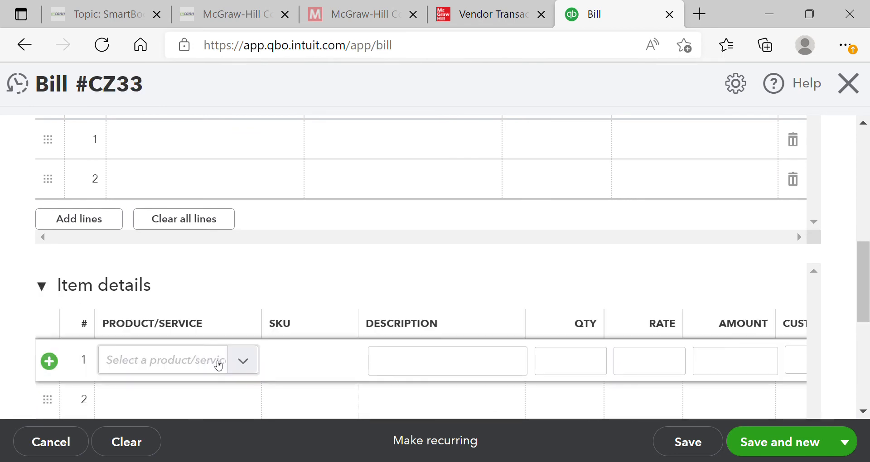
left_click(244, 365)
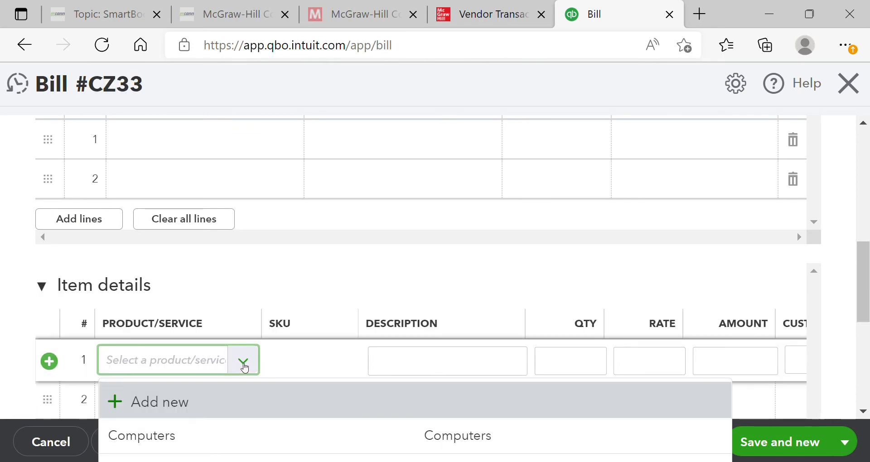
type("net")
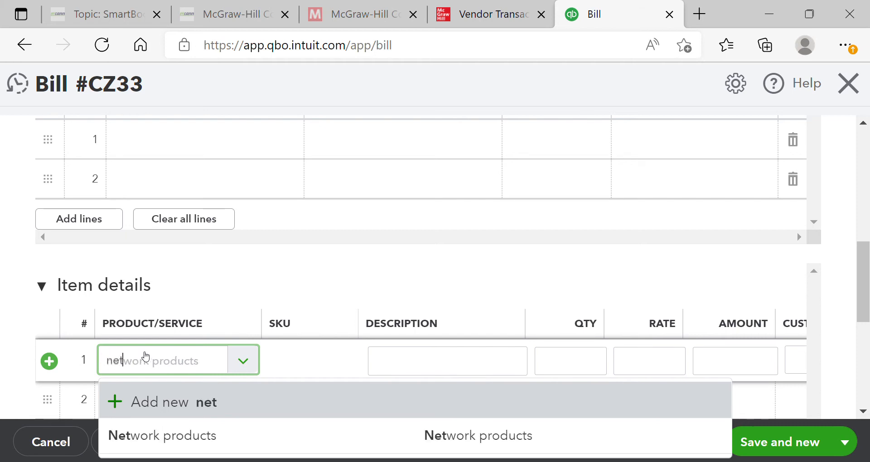
key("Down")
key("Return")
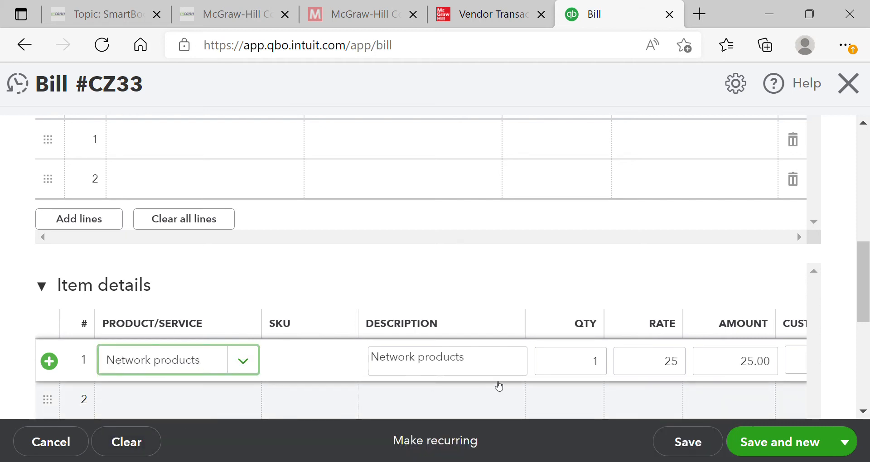
left_click(590, 367)
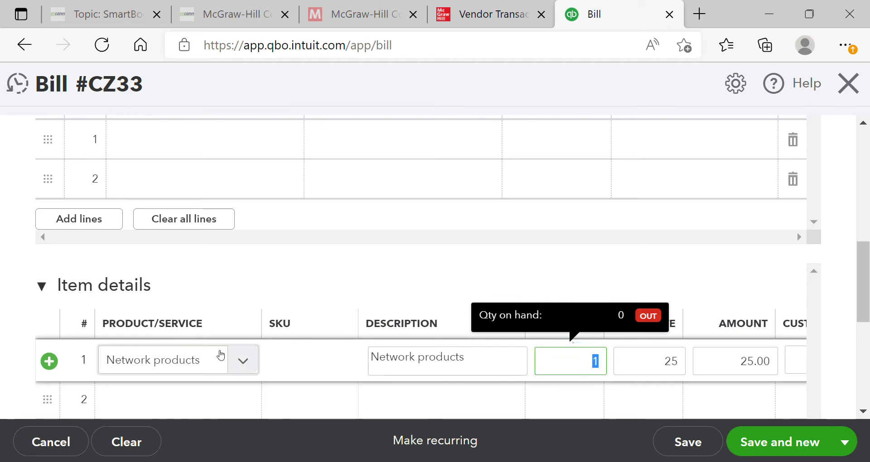
- Change the first item line's product to Web server and set its quantity to 8
left_click(223, 362)
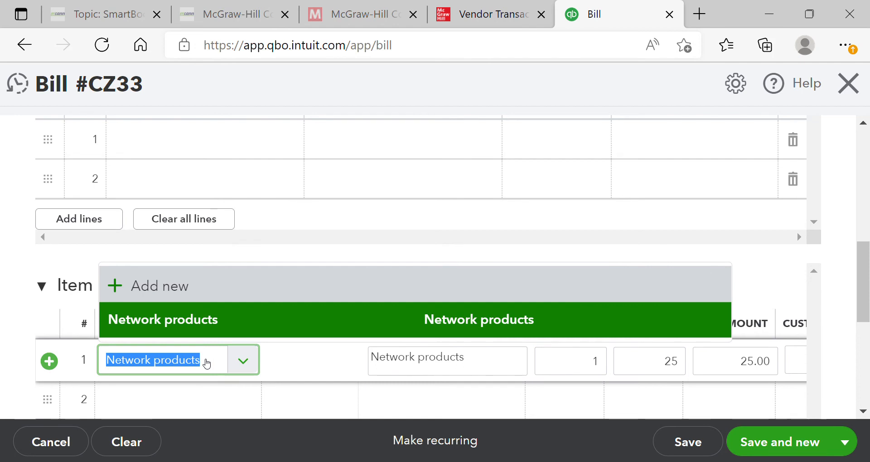
type("web")
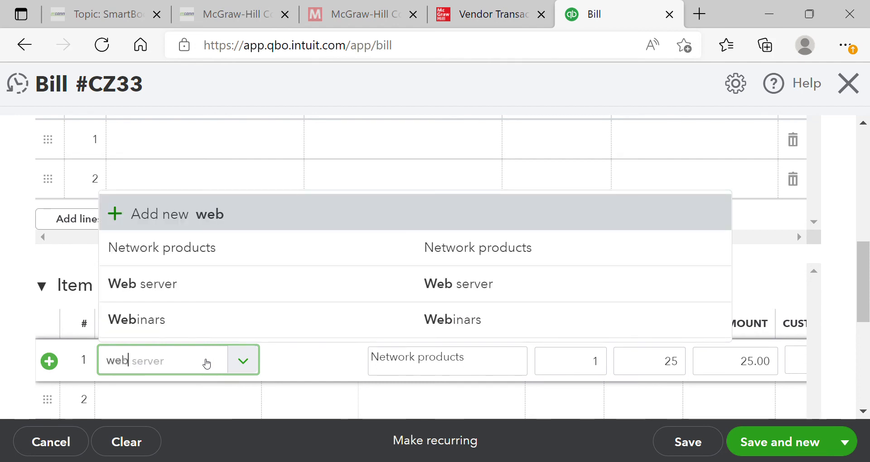
left_click(204, 286)
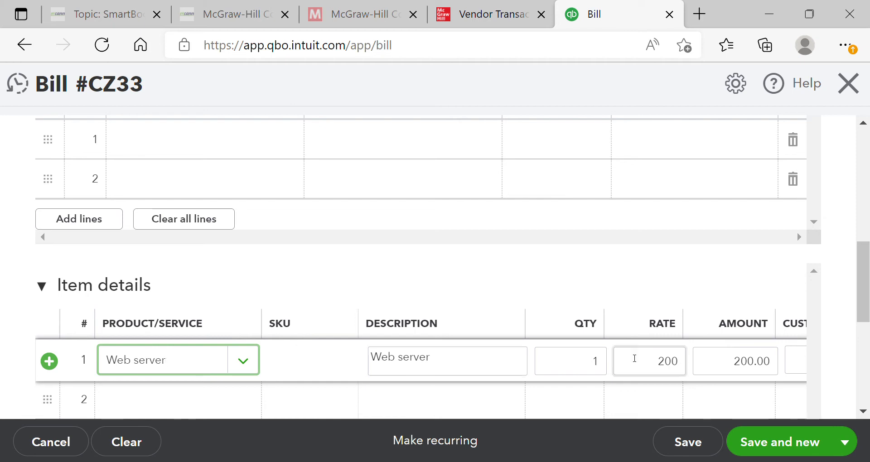
left_click(564, 360)
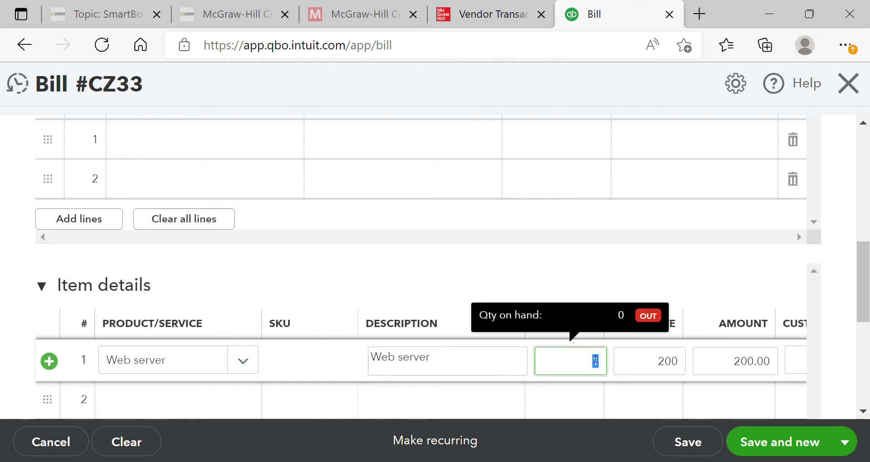
type("8")
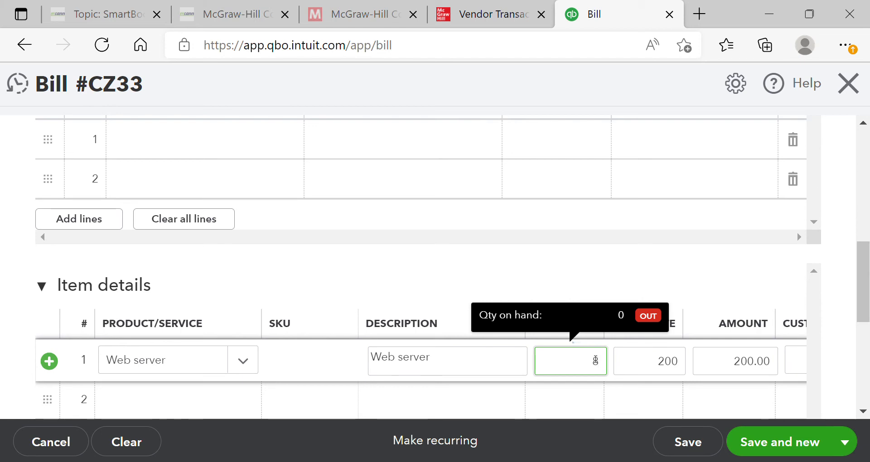
- Save bill CZ33 with its web server line and start a new bill
left_click_drag(868, 251, 868, 266)
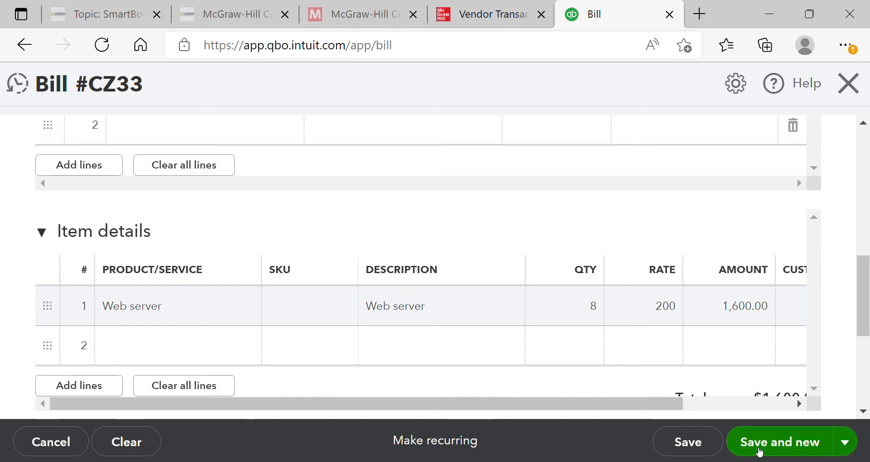
left_click(760, 449)
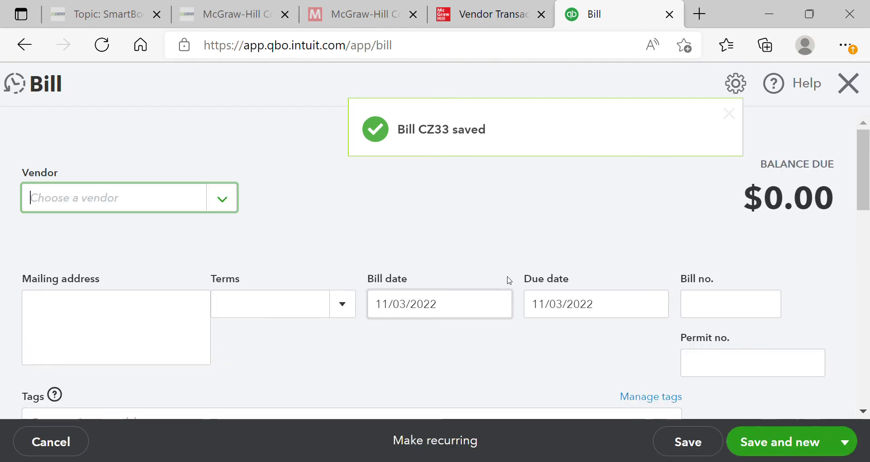
- Check the textbook's transaction after CZ33, and set the new bill's vendor to Conf/Call and its bill number to 78CC
left_click(466, 21)
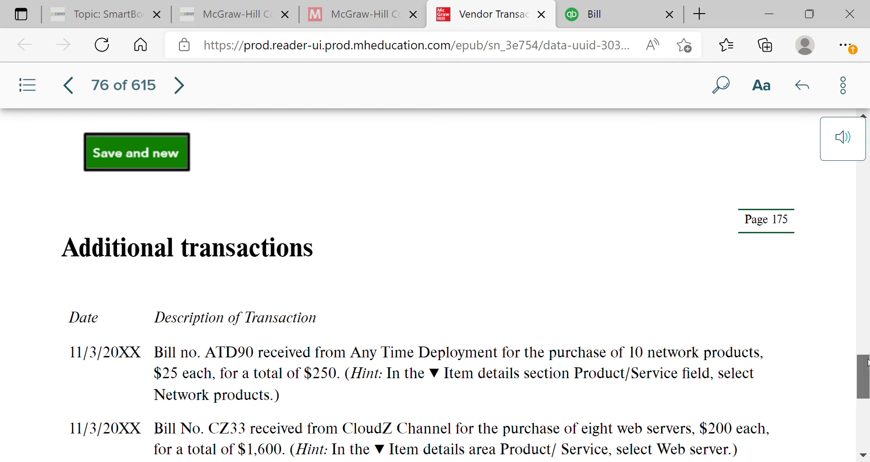
left_click_drag(866, 363, 867, 391)
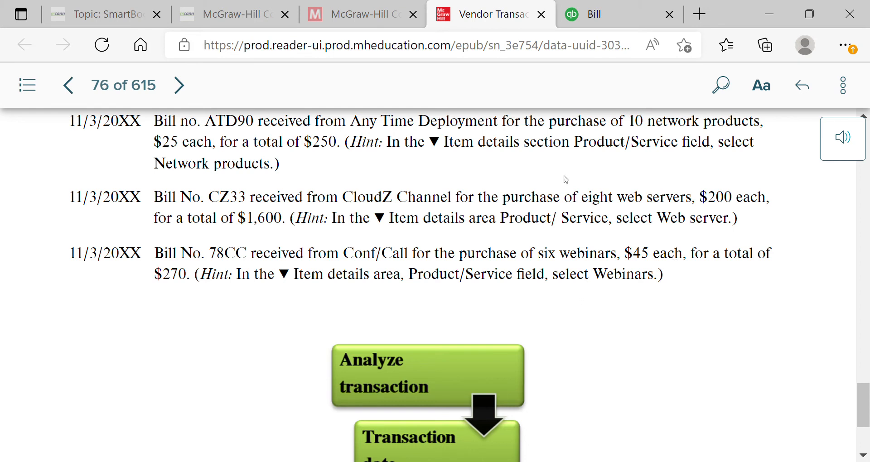
left_click(588, 22)
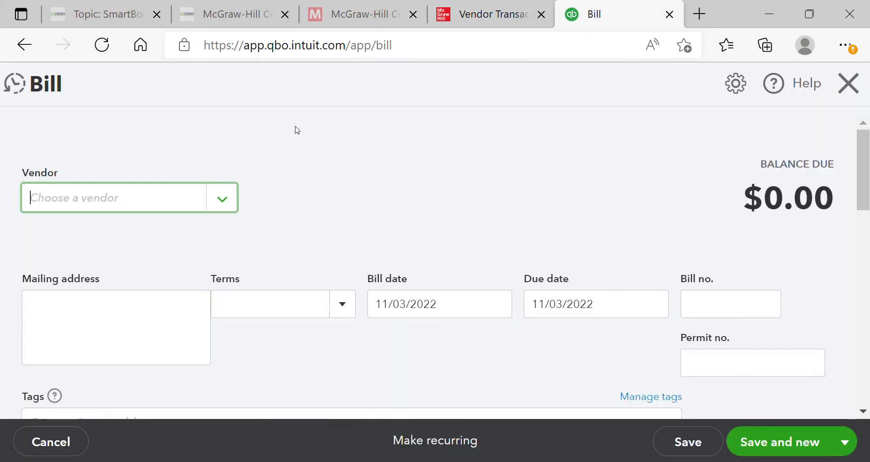
left_click(202, 195)
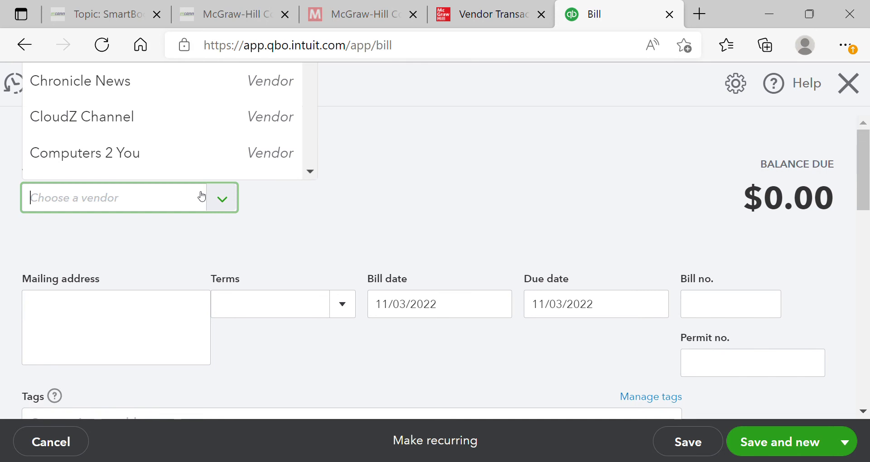
type("Con")
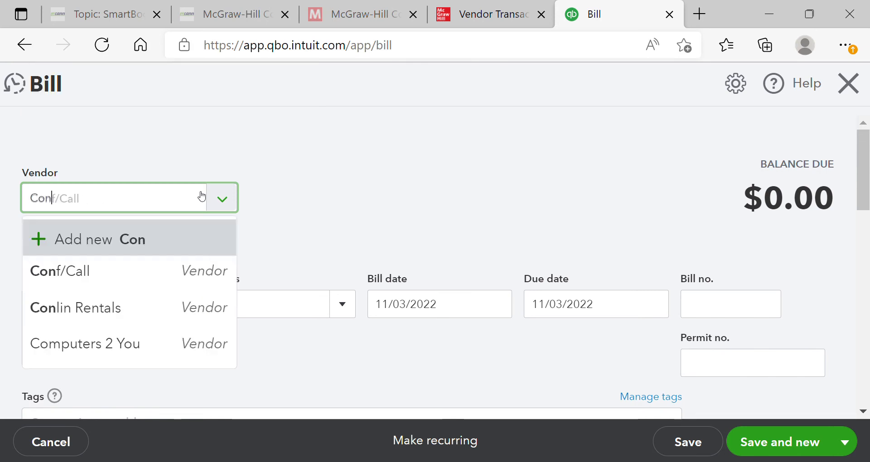
left_click(151, 267)
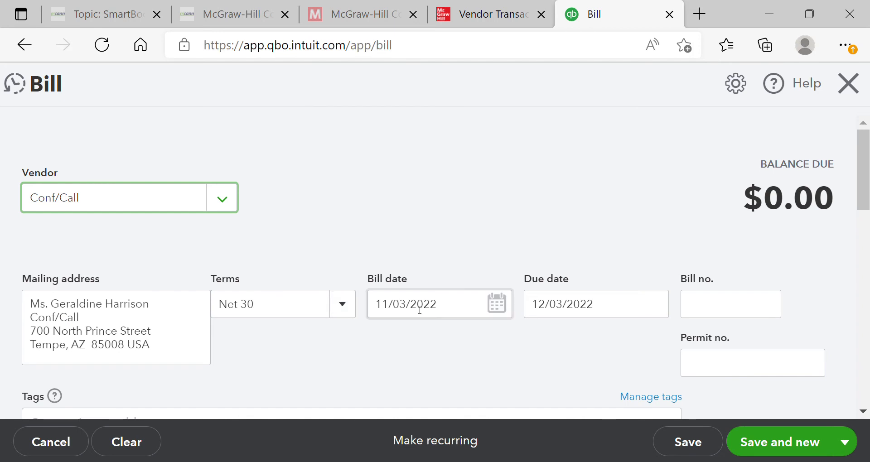
left_click(716, 309)
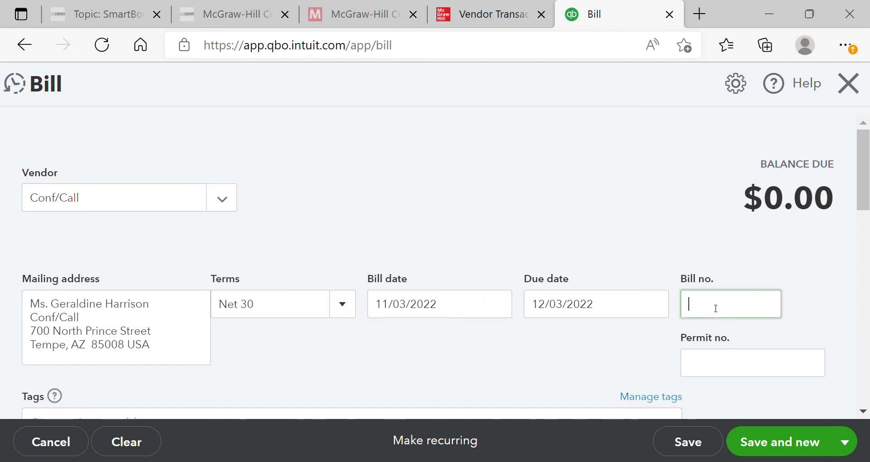
type("78CC")
- Add Webinars with a quantity of 6 to the bill's item details, and save and close the bill
left_click_drag(869, 197, 868, 308)
left_click(245, 365)
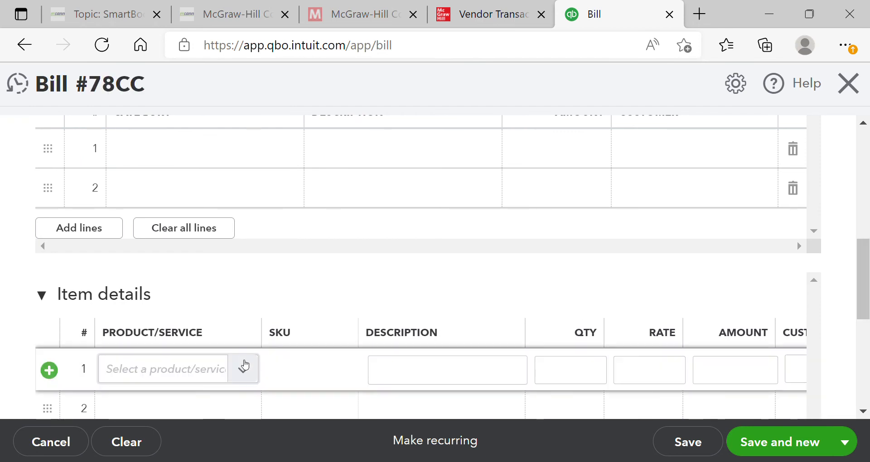
type("web")
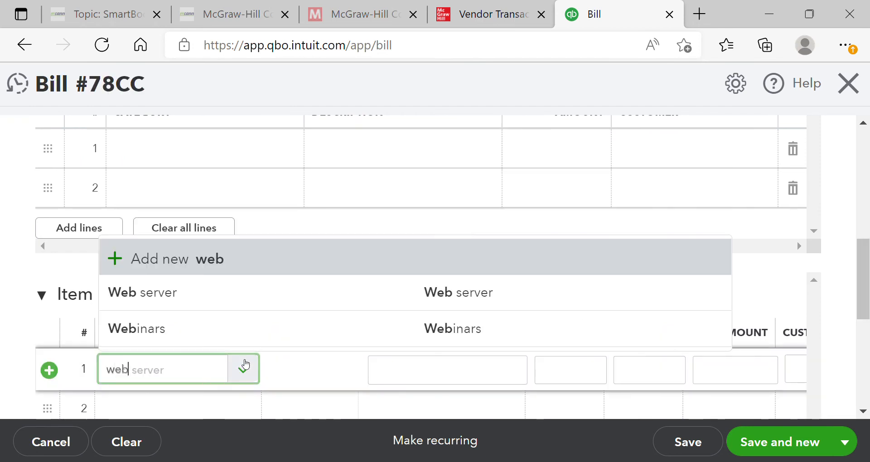
left_click(218, 340)
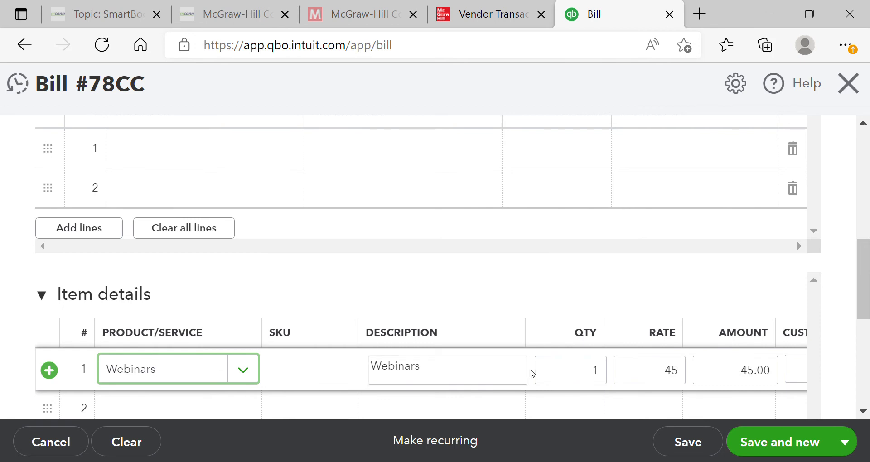
left_click(592, 374)
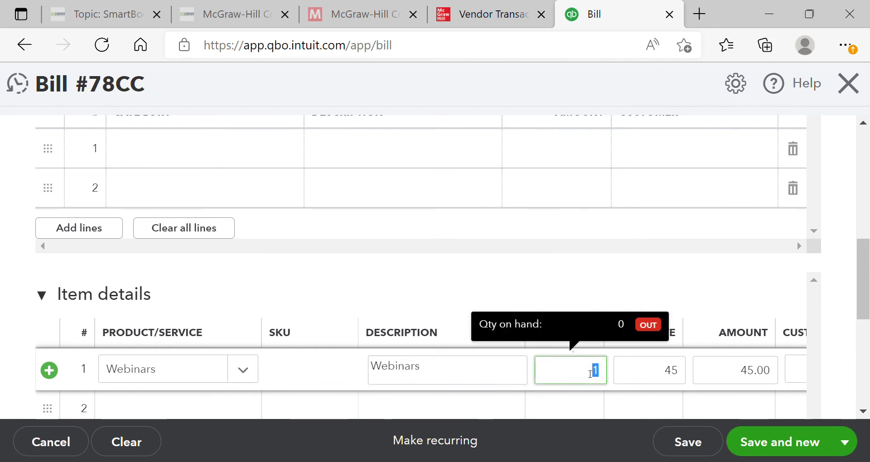
type("6")
left_click(700, 263)
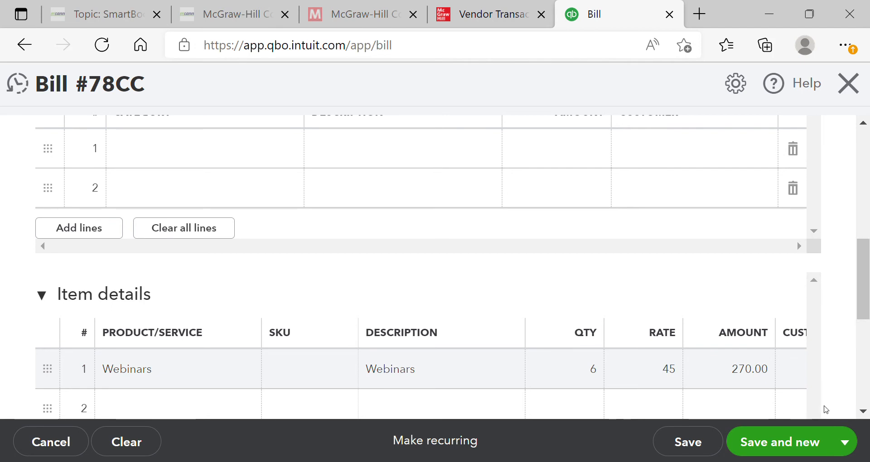
left_click(842, 440)
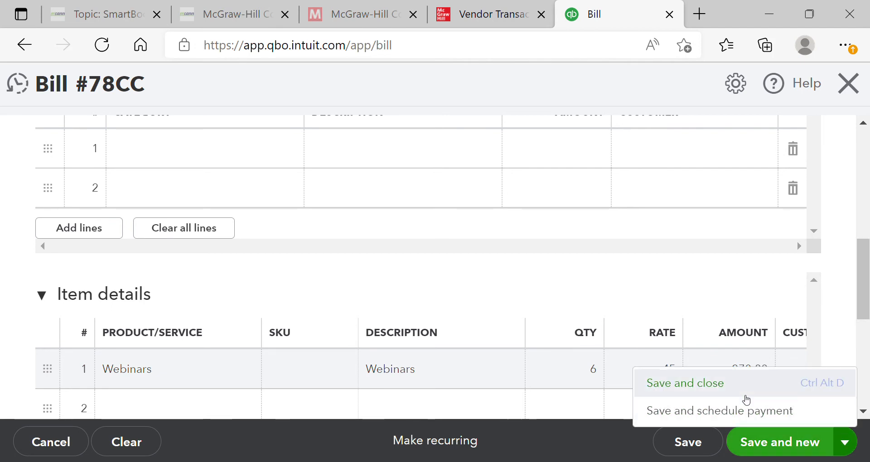
left_click(746, 393)
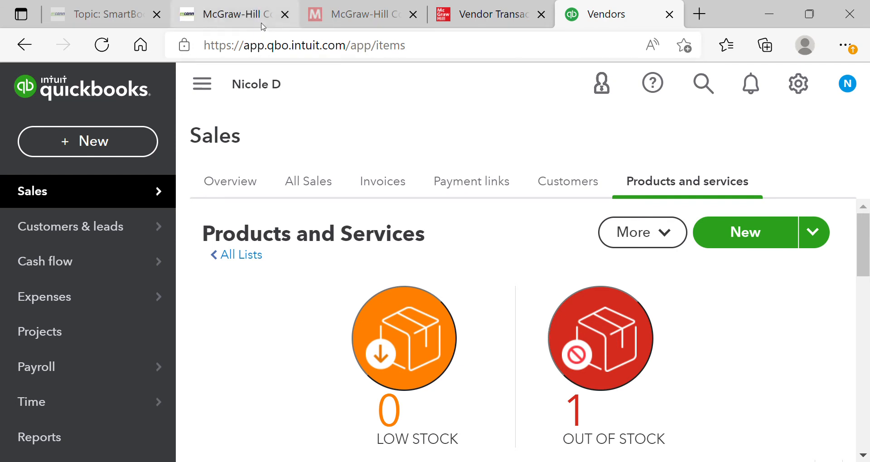
- Check the SmartBook Chapter 4 announcement for the required reports and open the Profit and Loss report in QuickBooks
left_click(132, 15)
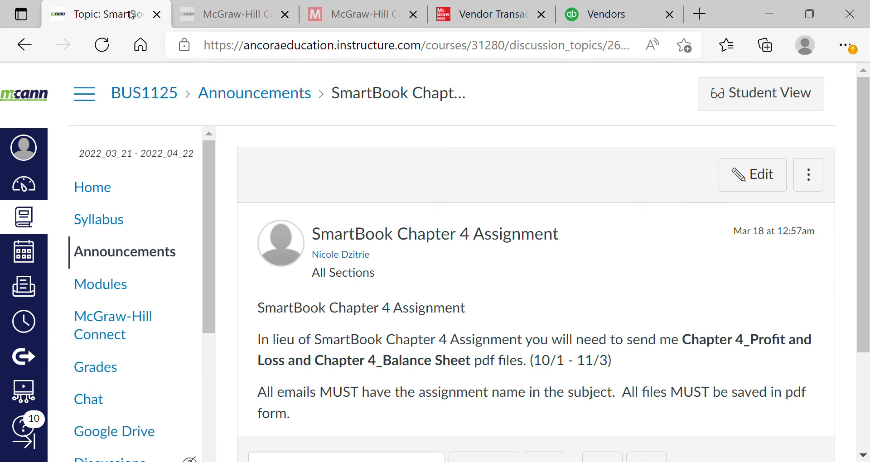
left_click(591, 16)
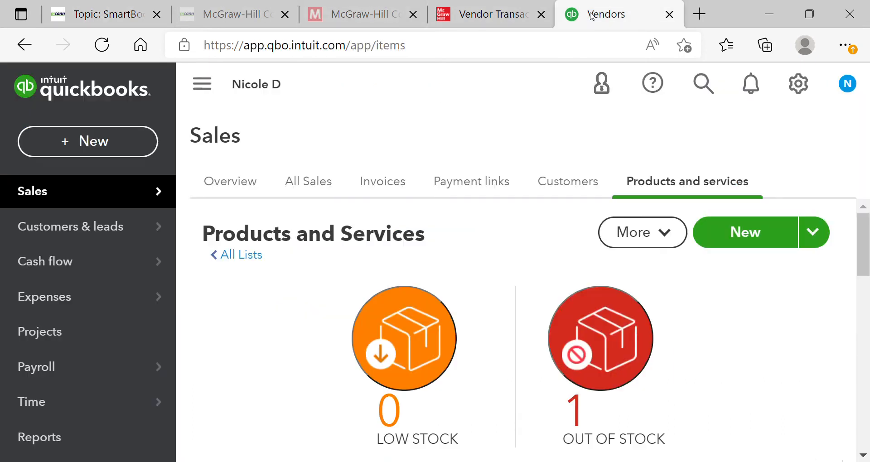
left_click_drag(167, 209, 167, 250)
mouse_move(94, 337)
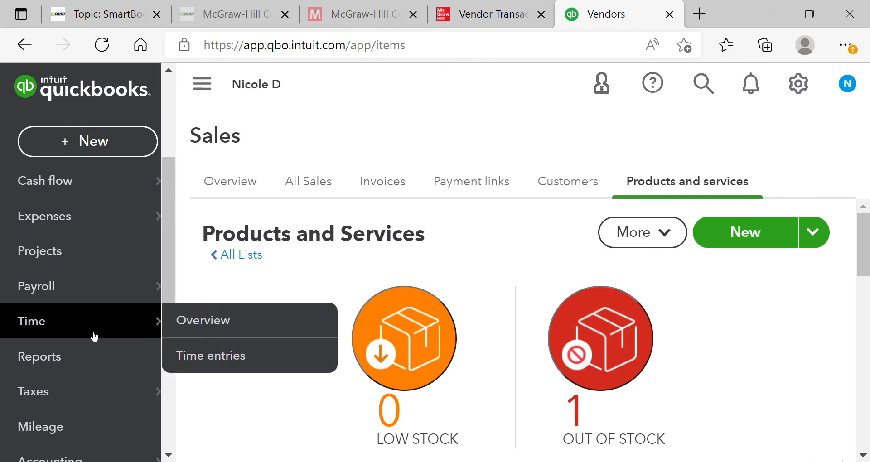
left_click(90, 362)
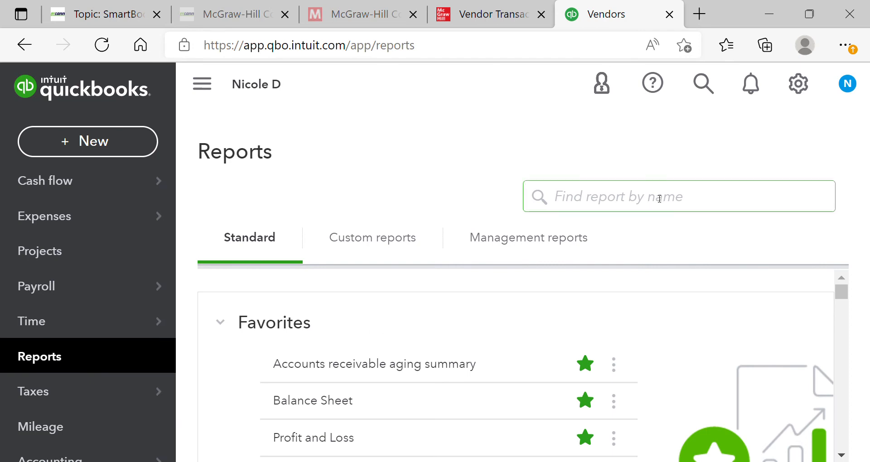
left_click(634, 198)
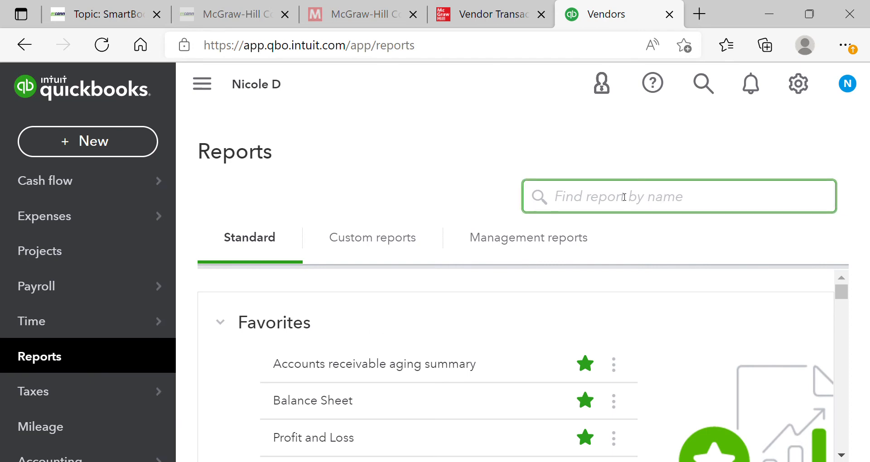
type("pro")
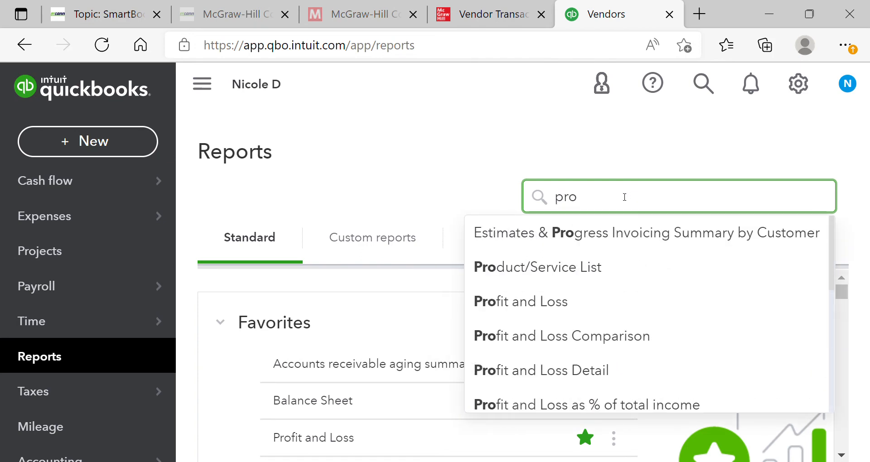
left_click(568, 303)
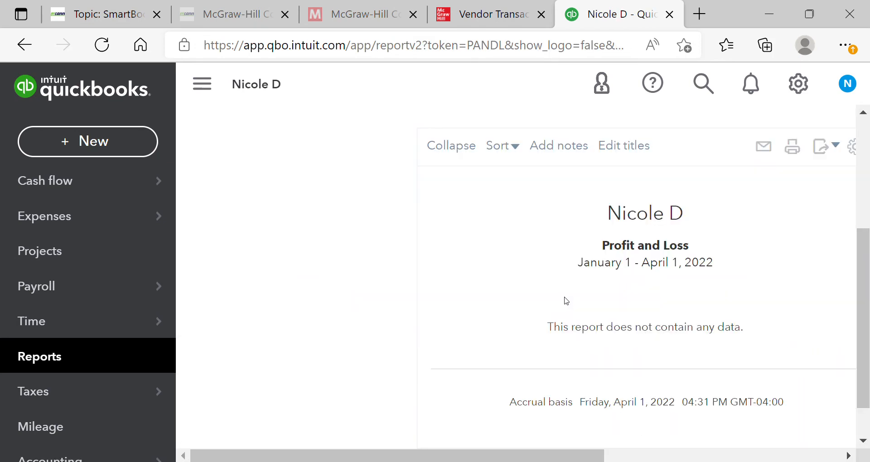
- Set the start date of the Profit and Loss report period to 10/01/2022
scroll(567, 299, "up", 5)
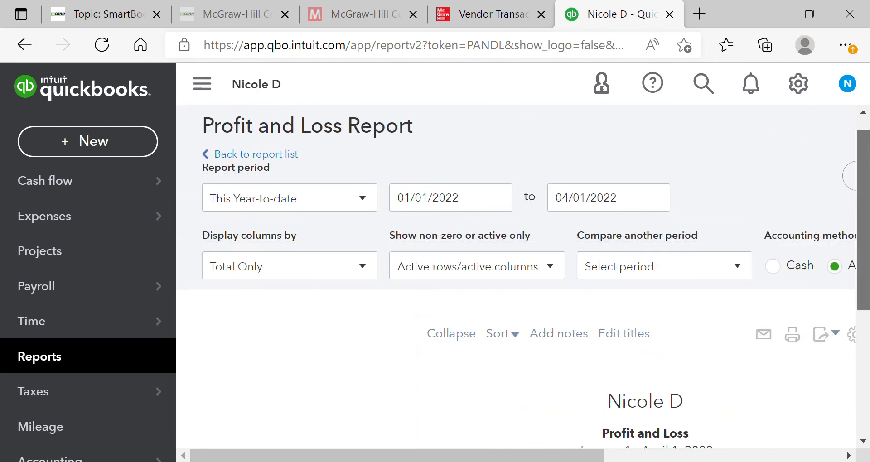
left_click(500, 213)
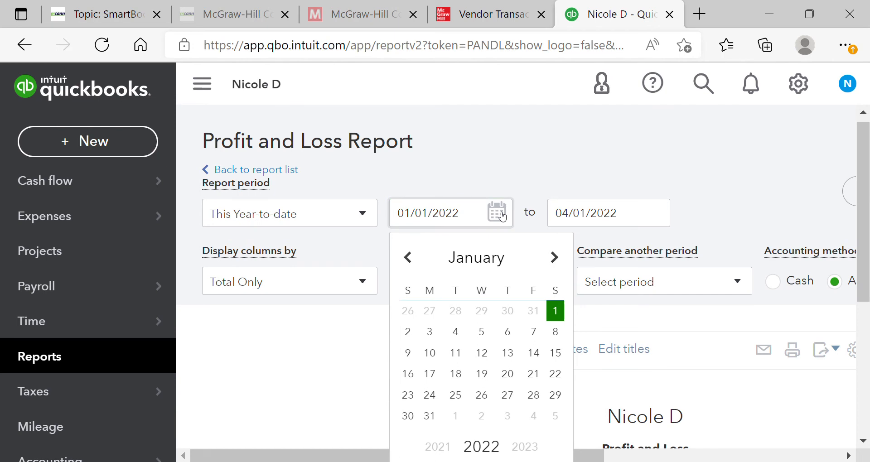
left_click(557, 258)
left_click(557, 258)
left_click(558, 258)
left_click(557, 258)
left_click(557, 258)
left_click(557, 258)
left_click(558, 258)
left_click(557, 258)
left_click(558, 259)
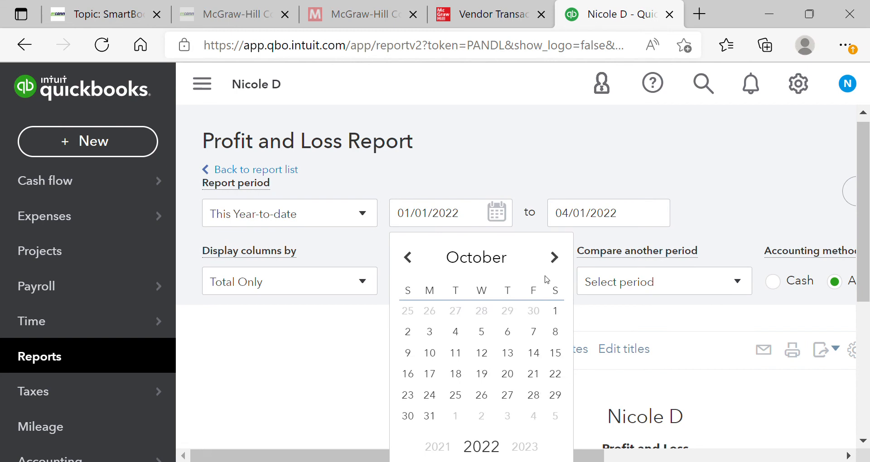
left_click(555, 310)
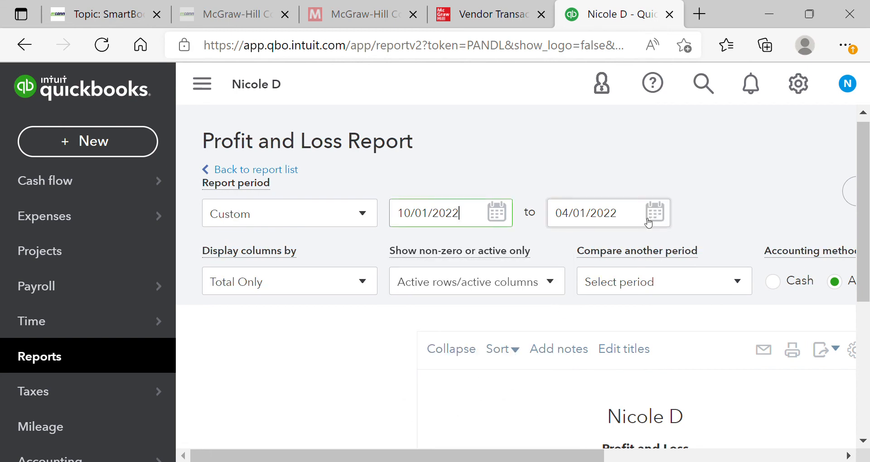
- Set the end date of the Profit and Loss report period to 11/03/2022
left_click(649, 223)
left_click(711, 258)
left_click(711, 258)
left_click(712, 258)
left_click(712, 258)
left_click(712, 259)
left_click(712, 258)
left_click(713, 259)
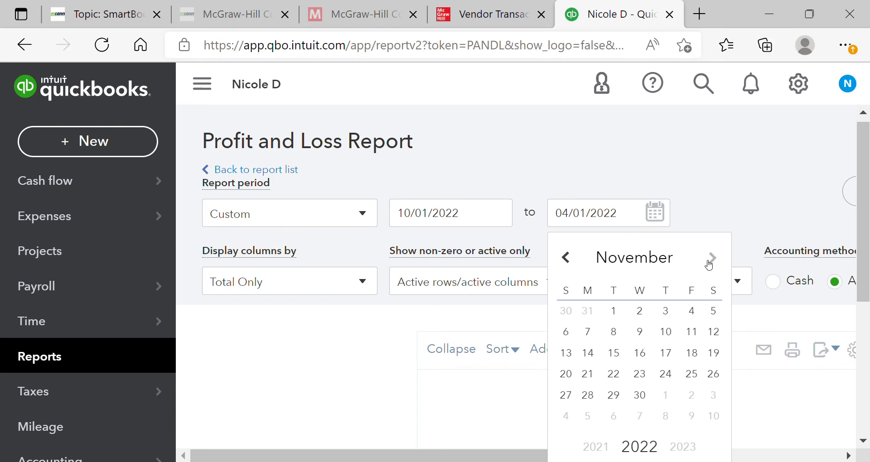
left_click(667, 313)
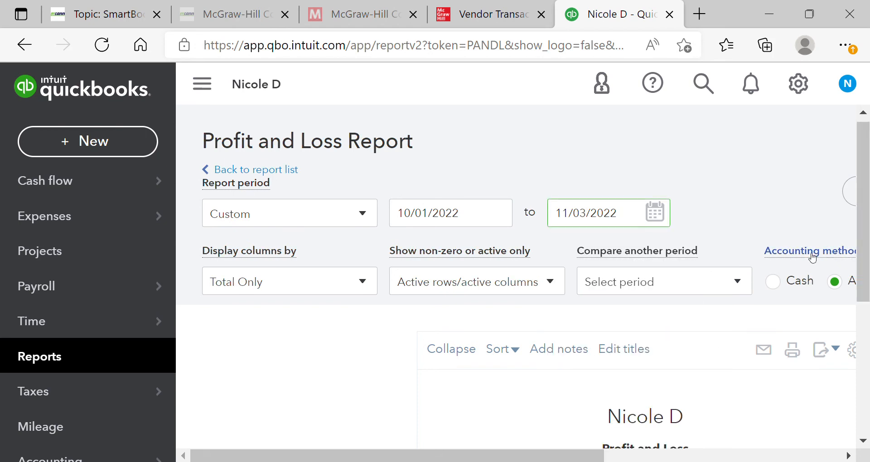
left_click(815, 222)
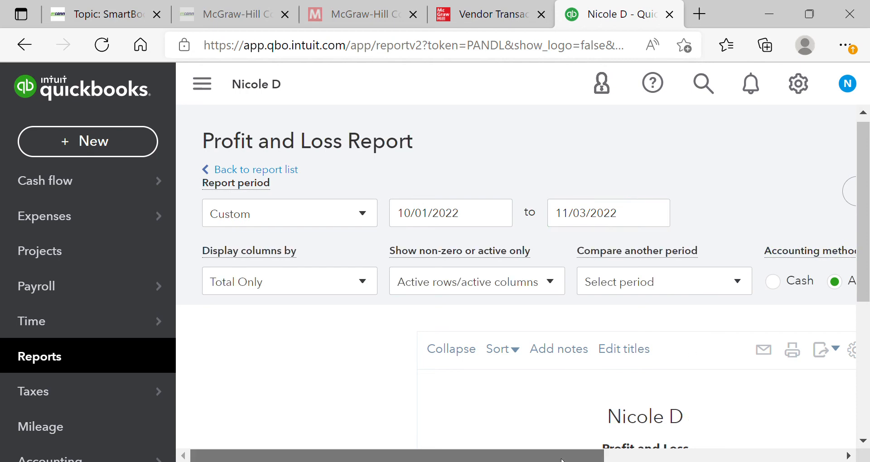
- Run the Profit and Loss report for the chosen period and review its expense and net income totals
scroll(651, 390, "right", 5)
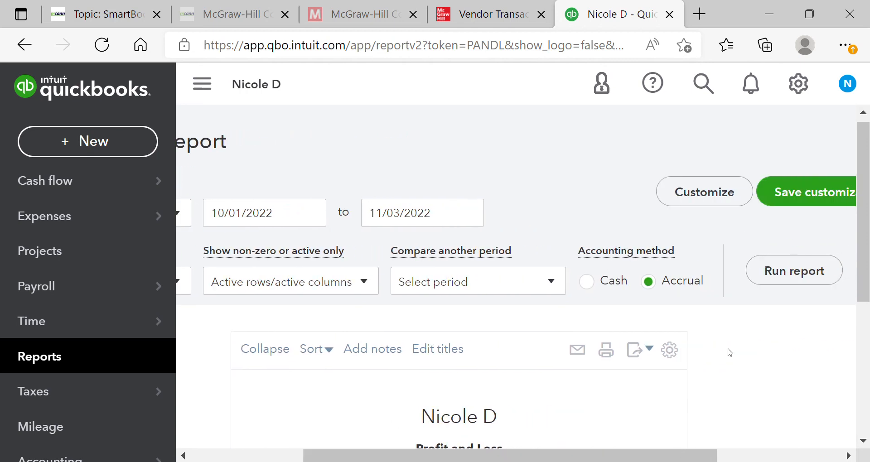
left_click(777, 284)
left_click_drag(864, 244, 866, 372)
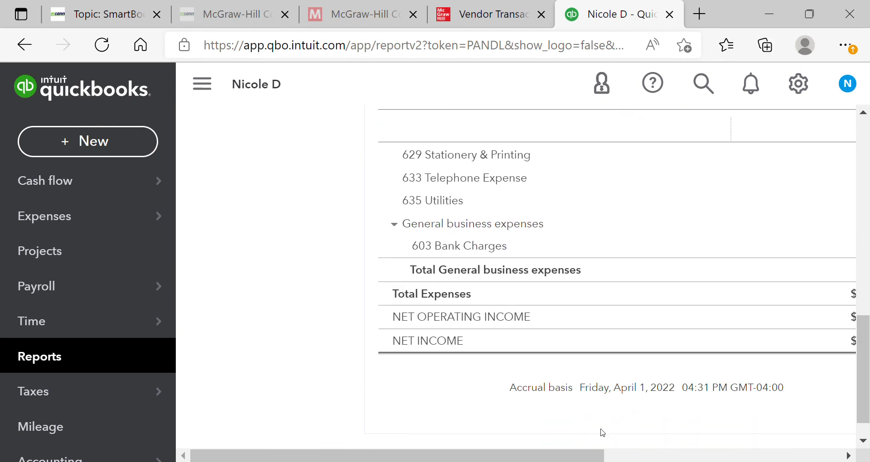
left_click_drag(585, 456, 694, 452)
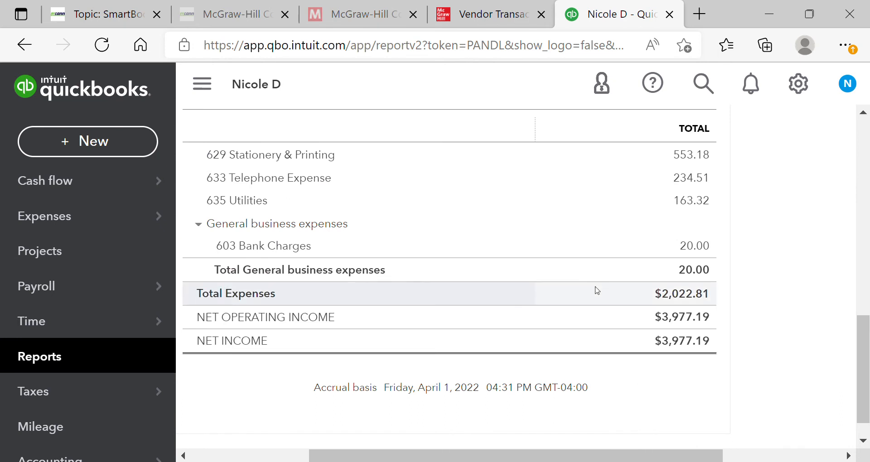
- Switch to the textbook and advance to the Reports section on the next page
left_click(517, 18)
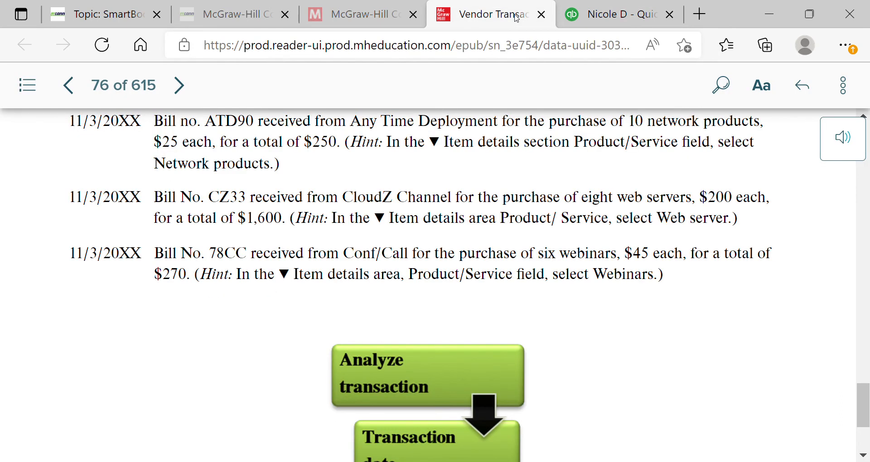
left_click(190, 95)
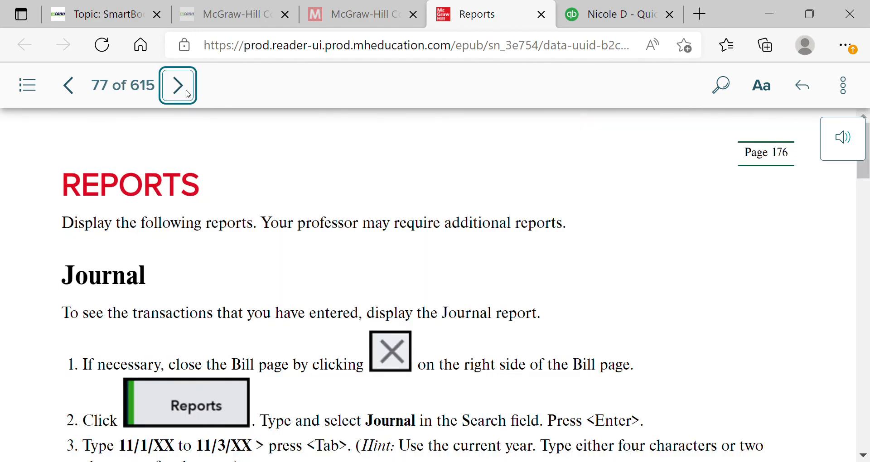
- Look through the textbook's Reports and Financial Statements sections down to the Balance Sheet instructions
mouse_move(867, 149)
left_mouse_down()
mouse_move(862, 454)
mouse_move(864, 158)
left_mouse_up()
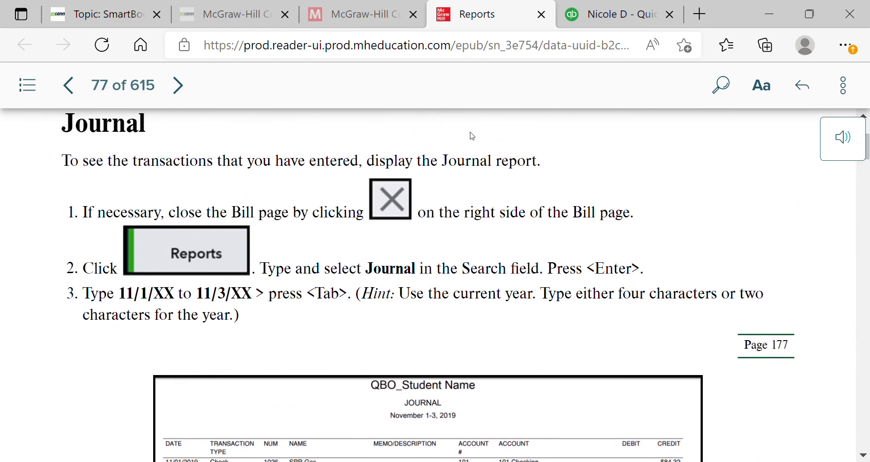
left_click(179, 85)
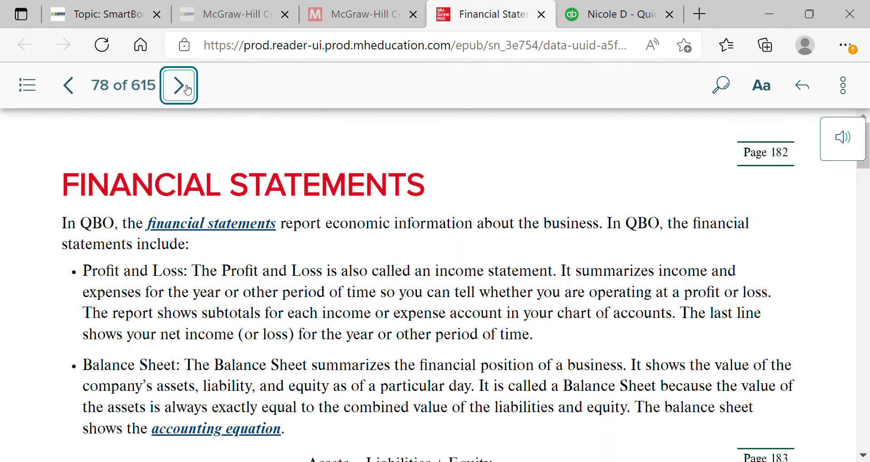
left_click_drag(866, 140, 866, 227)
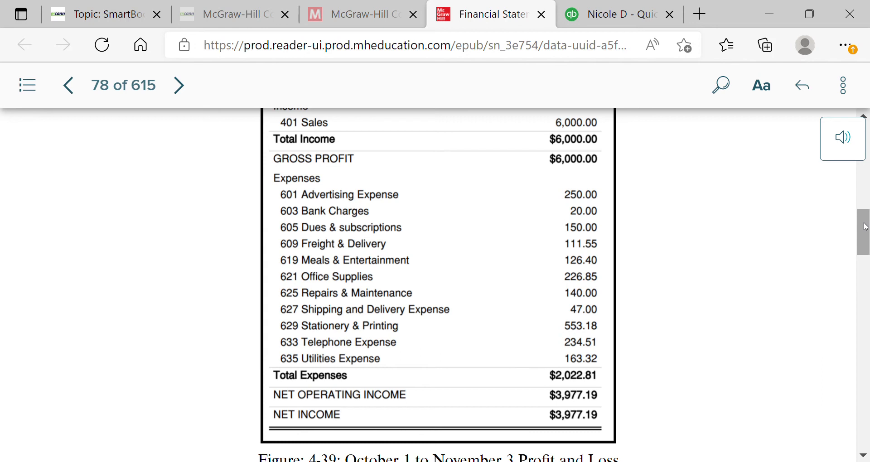
left_click_drag(866, 226, 867, 283)
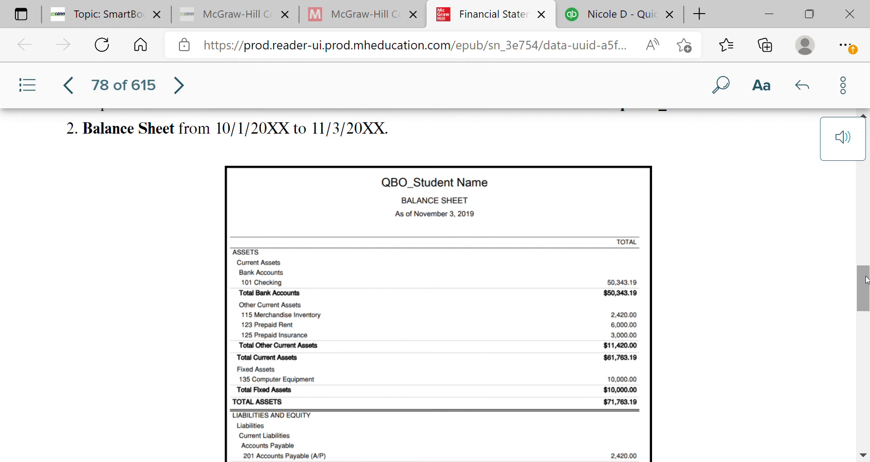
- Switch to QuickBooks Online and open the Balance Sheet report from the reports list
left_click(615, 15)
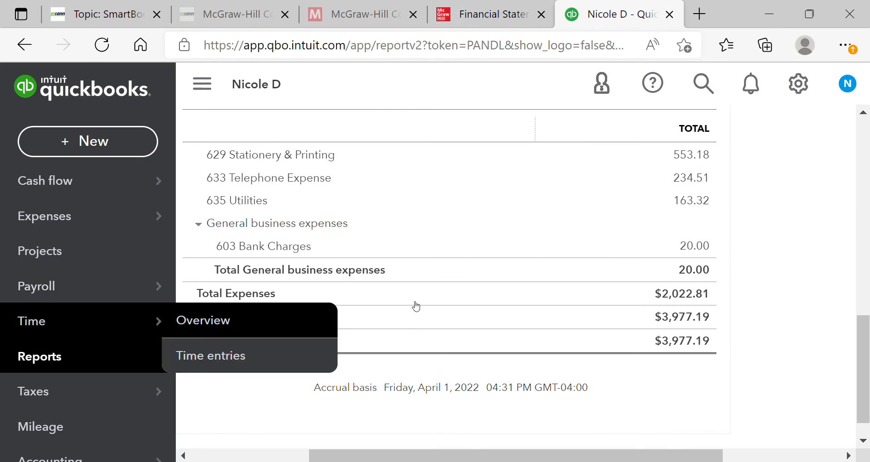
left_click_drag(858, 381, 867, 240)
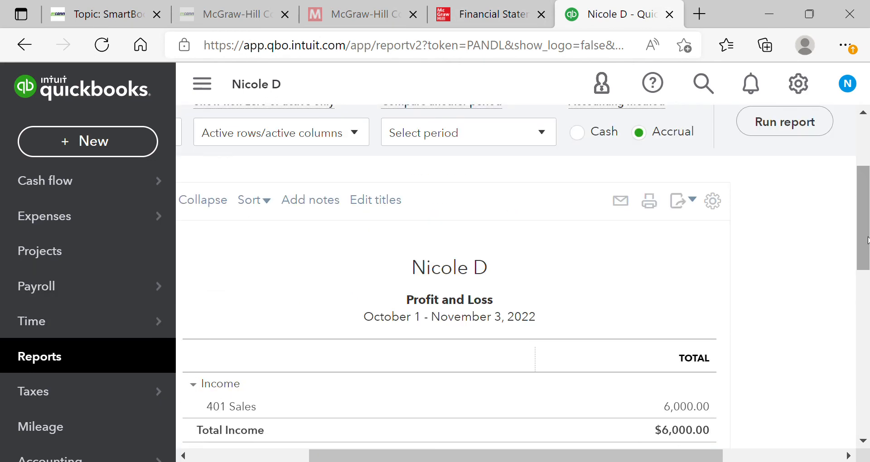
left_click(99, 363)
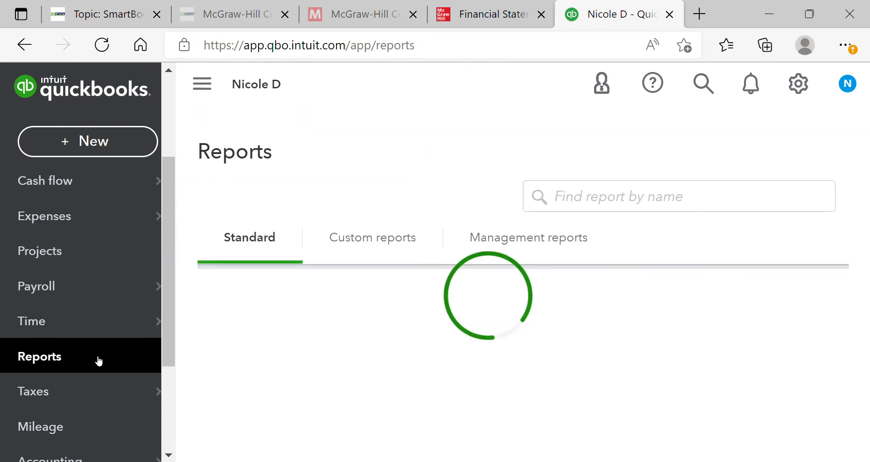
left_click(311, 400)
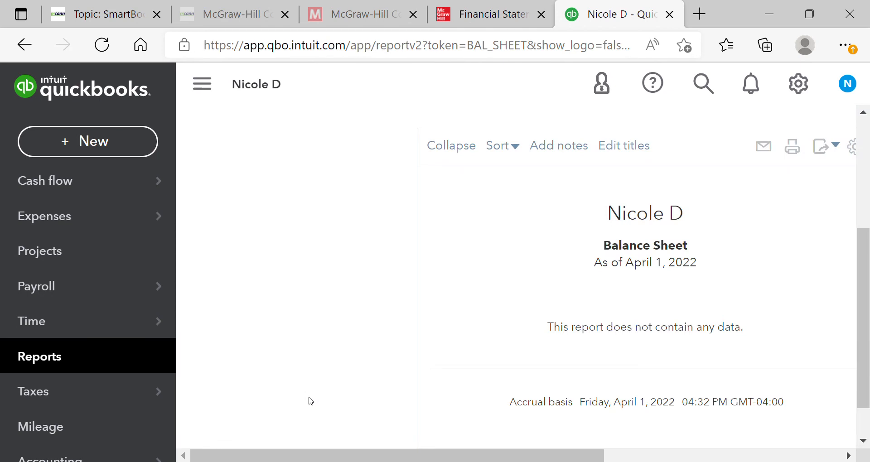
- Set the start date of the Balance Sheet report period to 10/01/2022
left_click_drag(868, 307, 868, 210)
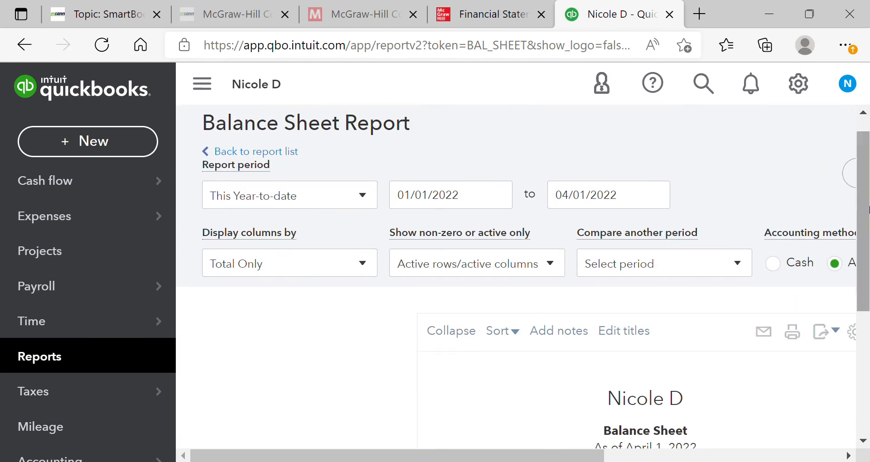
left_click(500, 210)
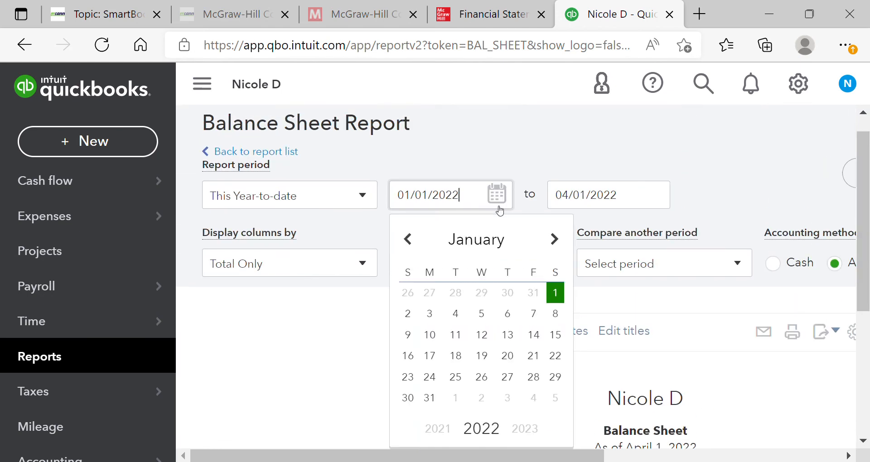
left_click(555, 239)
left_click(555, 239)
left_click(556, 240)
left_click(556, 239)
left_click(560, 239)
left_click(560, 240)
left_click(560, 239)
left_click(560, 240)
left_click(561, 239)
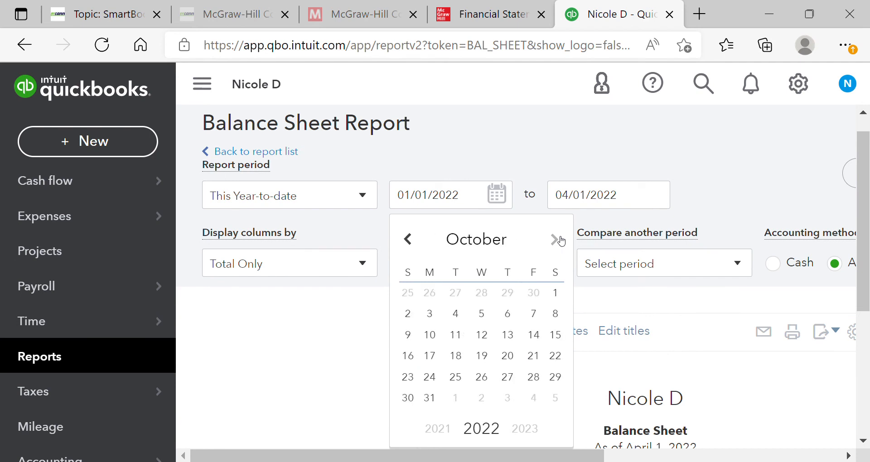
left_click(557, 294)
- Set the end date of the Balance Sheet report period to 11/03/2022
left_click(656, 196)
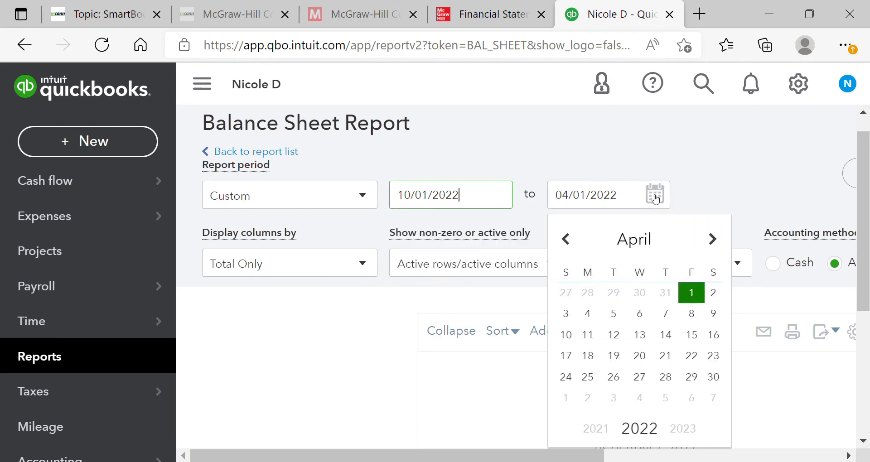
left_click(714, 242)
left_click(714, 244)
left_click(715, 244)
left_click(714, 244)
left_click(715, 244)
left_click(714, 244)
left_click(714, 244)
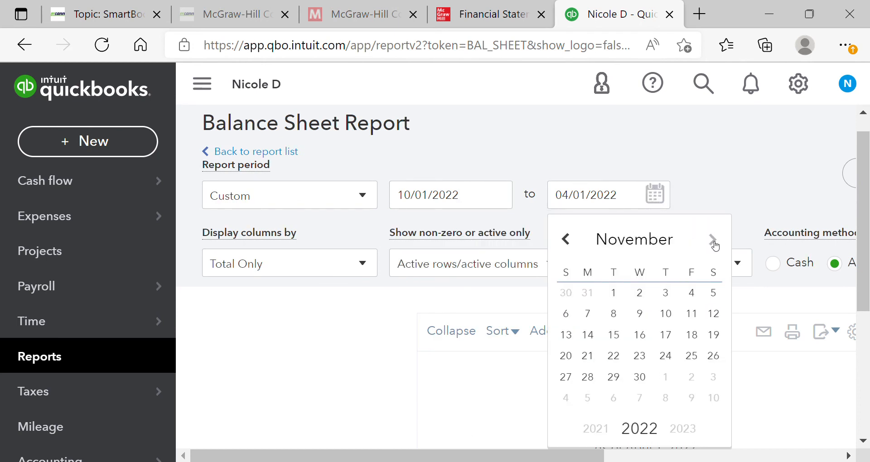
left_click(665, 296)
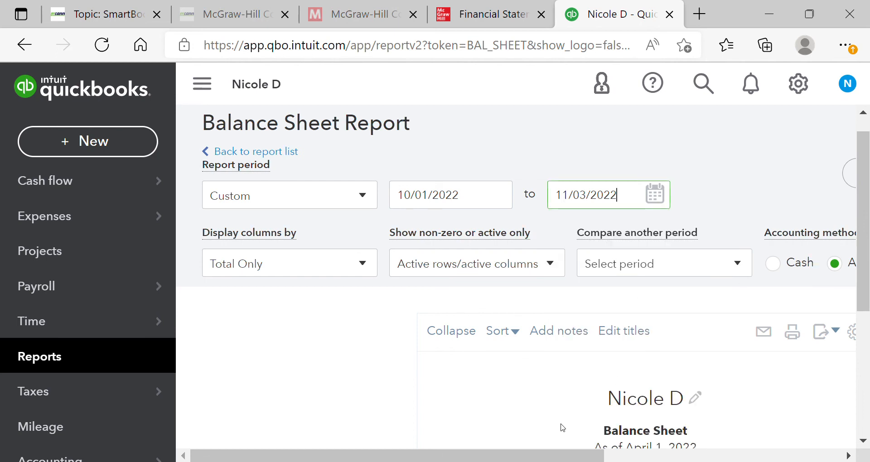
- Run the Balance Sheet report for the chosen period and review its asset accounts and totals
left_click_drag(546, 455, 660, 456)
left_click(780, 256)
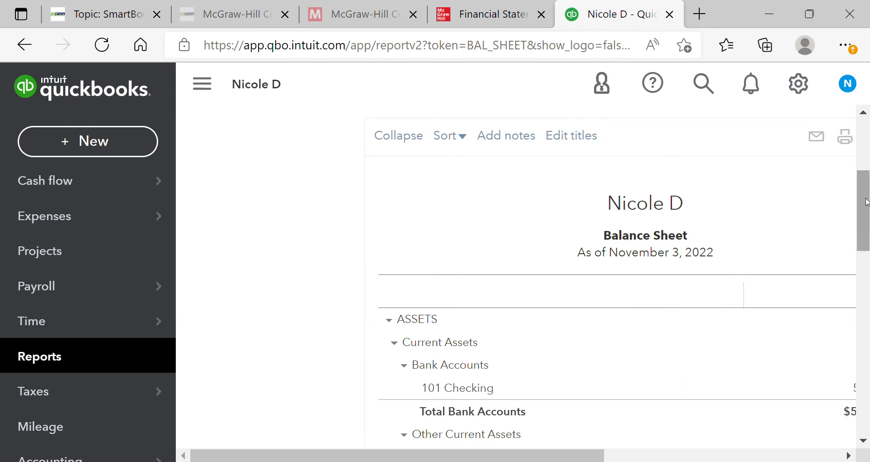
left_click_drag(867, 202, 866, 250)
left_click_drag(567, 456, 647, 456)
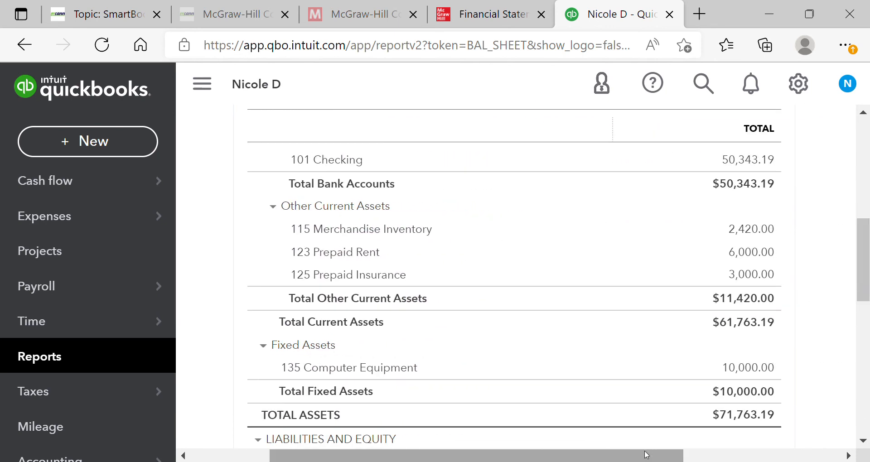
- Switch to the textbook, compare its November 3 Balance Sheet figure, and read the report export instructions
left_click(513, 20)
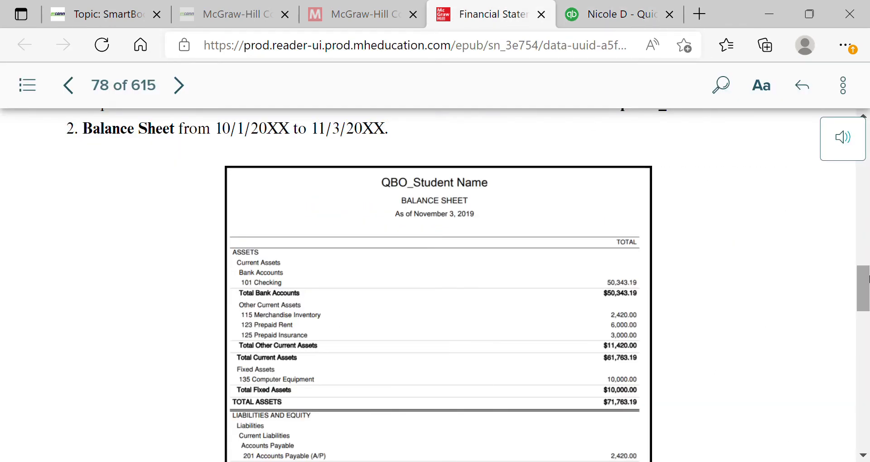
scroll(868, 266, "up", 3)
scroll(868, 265, "down", 1)
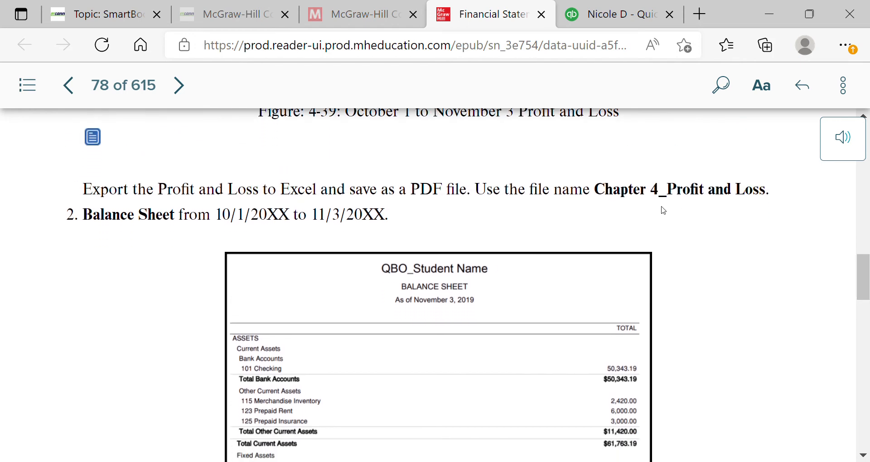
left_click_drag(867, 263, 867, 327)
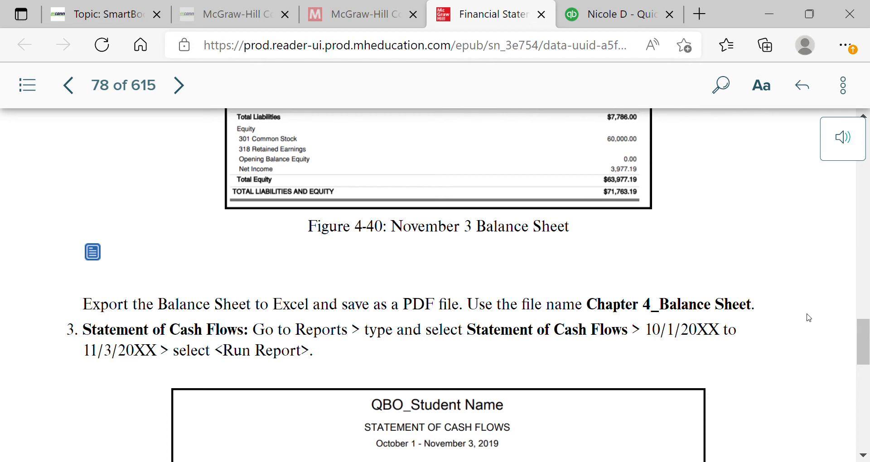
- Advance the textbook to the QuickBooks Resources and Activities section and find the exercise's new vendor details
left_click(180, 86)
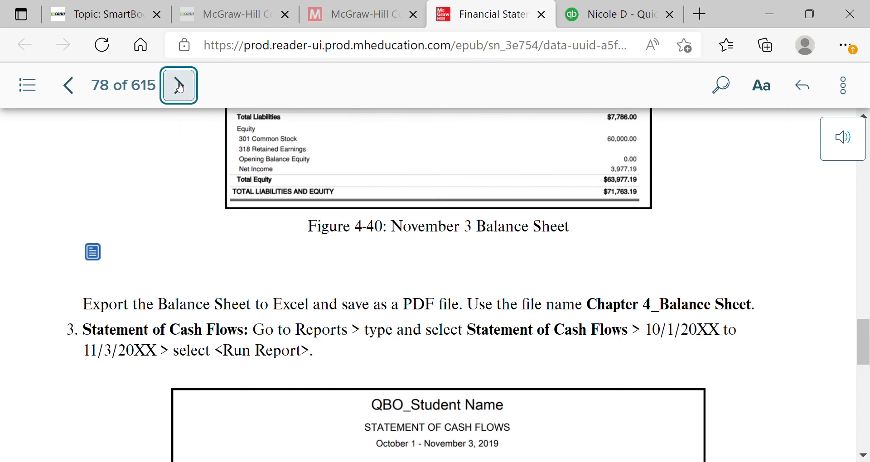
left_click(180, 85)
left_click(180, 86)
left_click(179, 85)
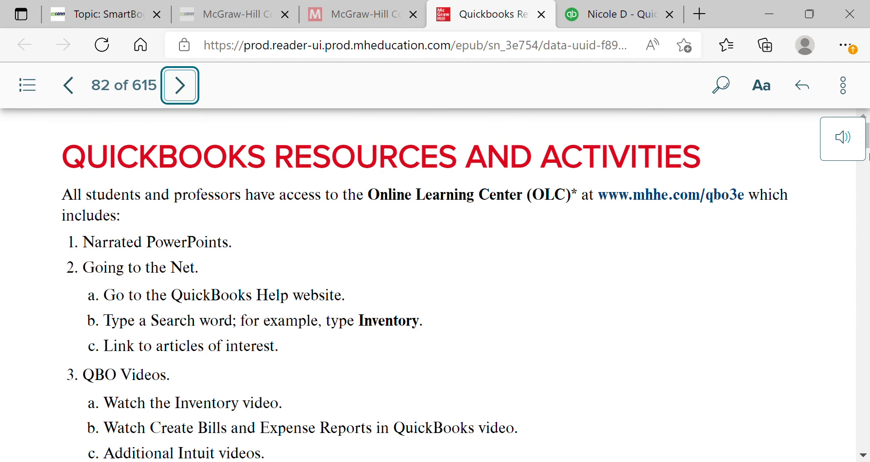
left_click_drag(867, 146, 866, 221)
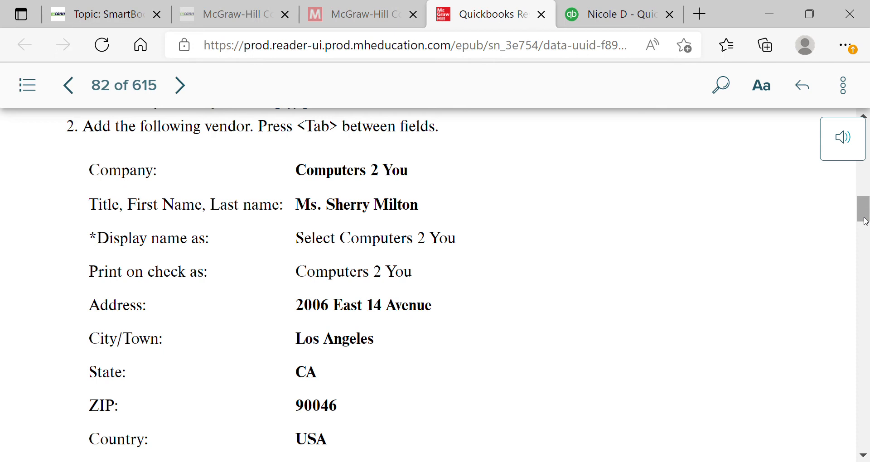
- Switch to QuickBooks Online, view the blank new vendor form from the Vendors list, and close it without saving
left_click(633, 18)
mouse_move(155, 218)
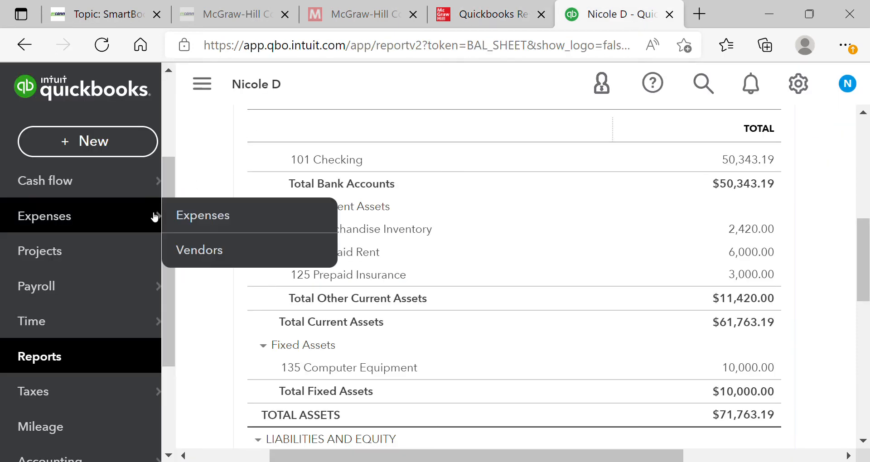
left_click(199, 252)
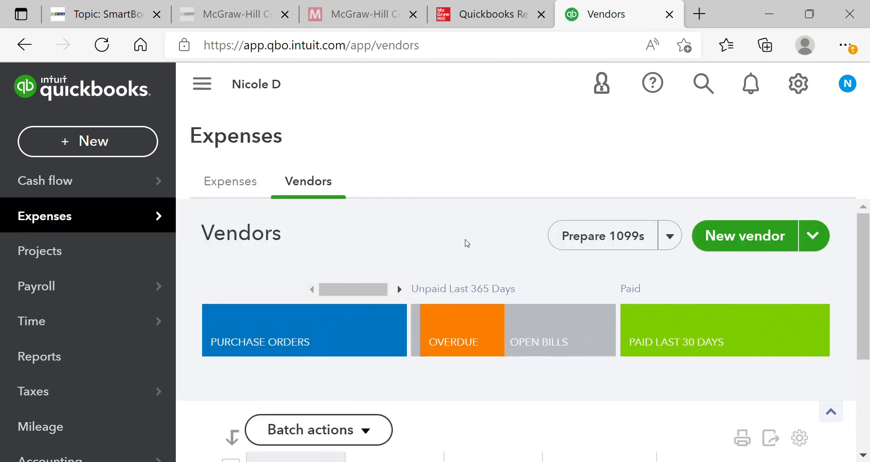
left_click(719, 251)
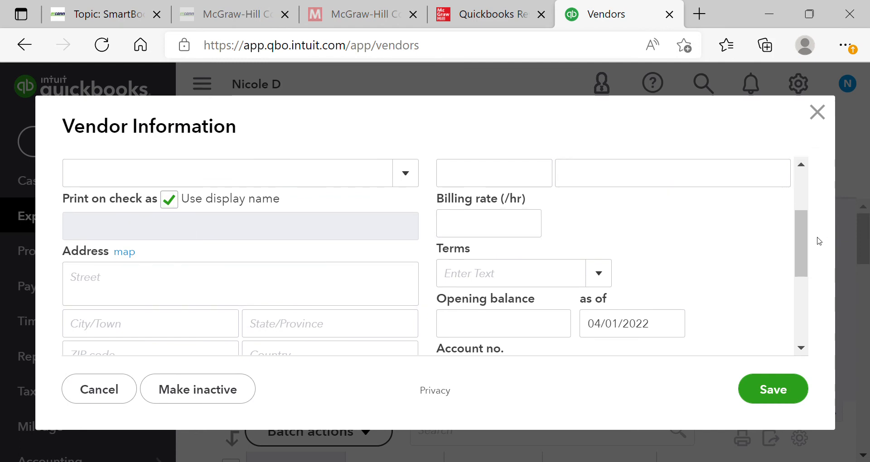
left_click_drag(803, 242, 807, 183)
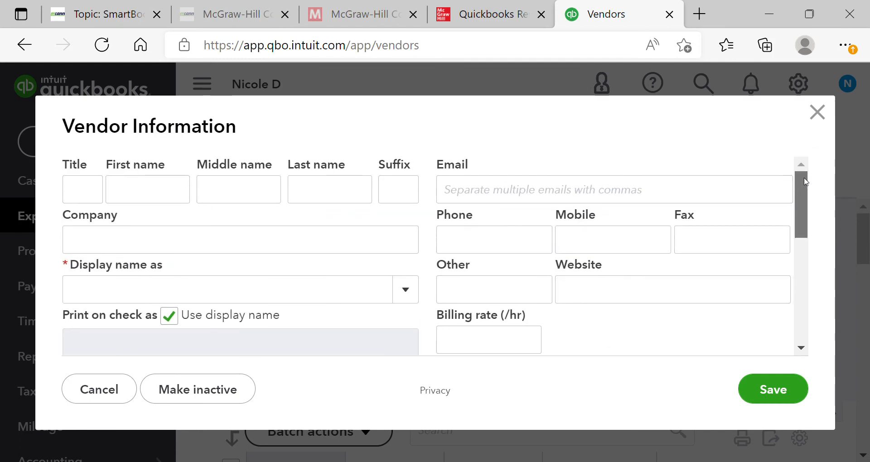
left_click(822, 118)
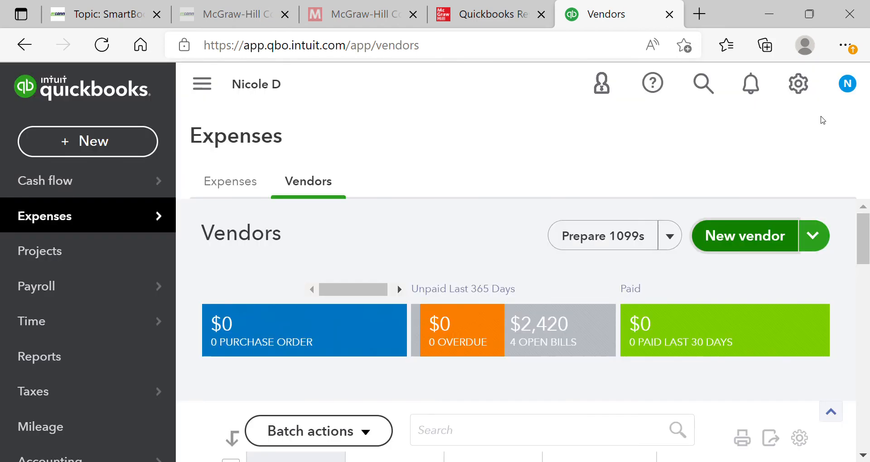
- Switch to the textbook and read the vendor details, the Computers inventory item settings, and the check transaction register
left_click(513, 18)
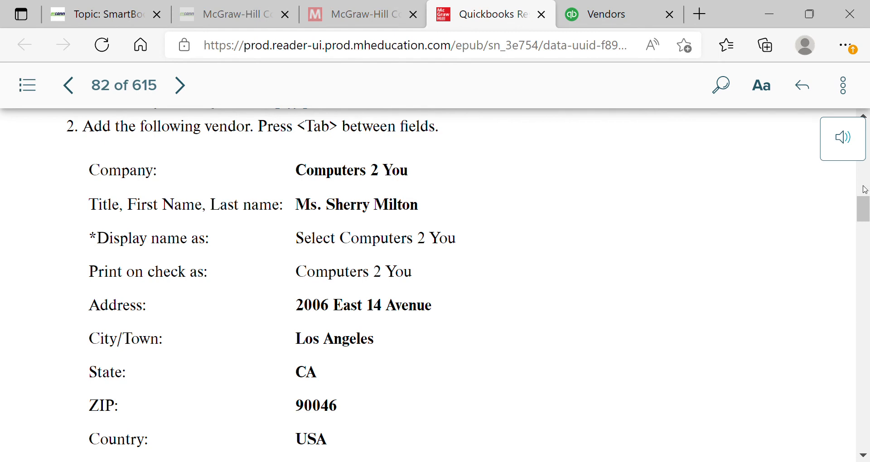
left_click_drag(865, 209, 866, 242)
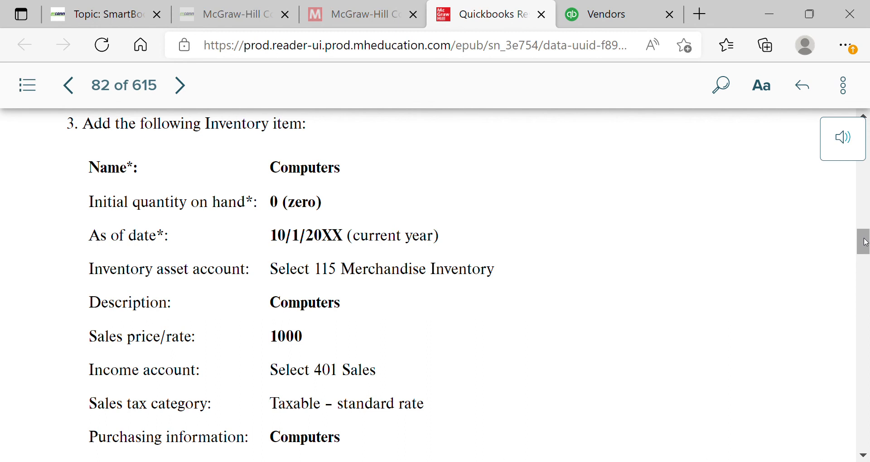
left_click_drag(864, 238, 866, 258)
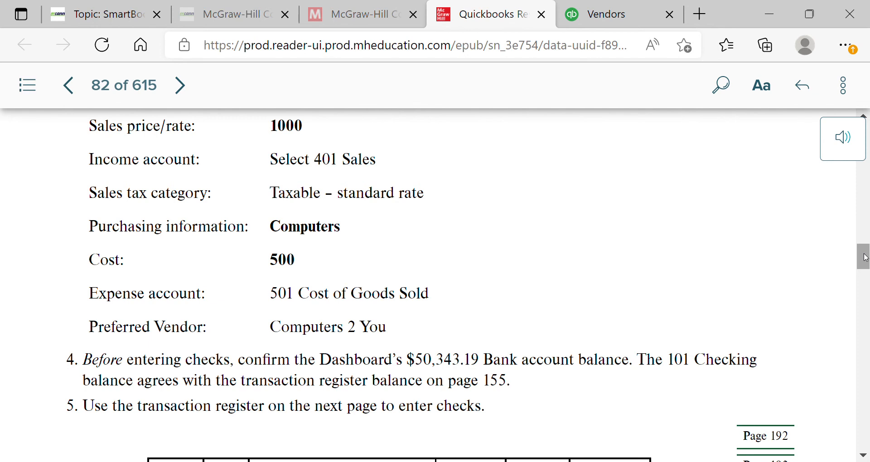
left_click_drag(866, 258, 867, 283)
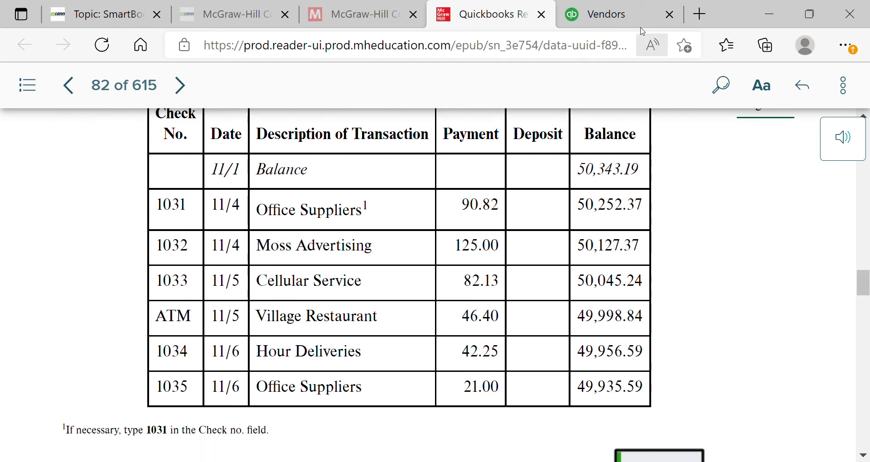
- Start a new check in QuickBooks Online and compare its 101 Checking balance with the textbook's transaction register
left_click(630, 21)
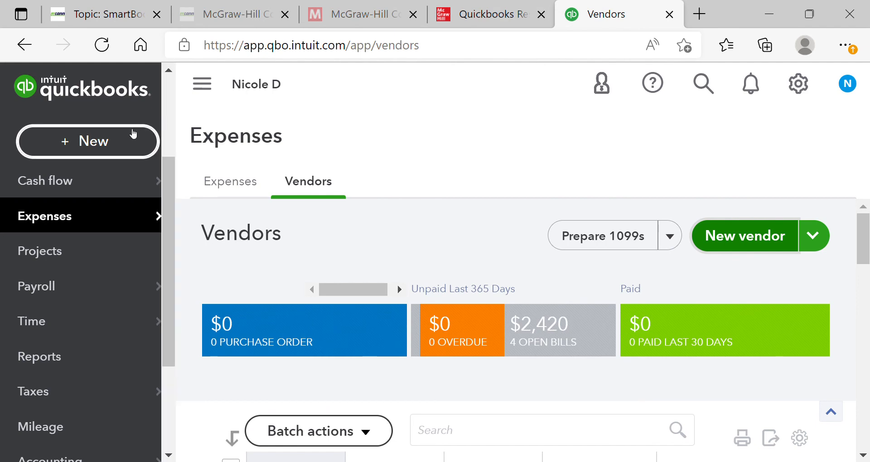
left_click(132, 134)
left_click(281, 278)
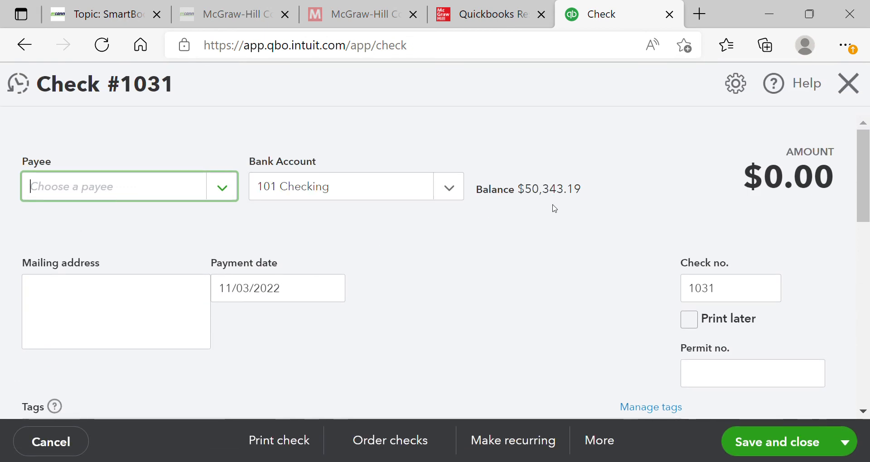
left_click(511, 15)
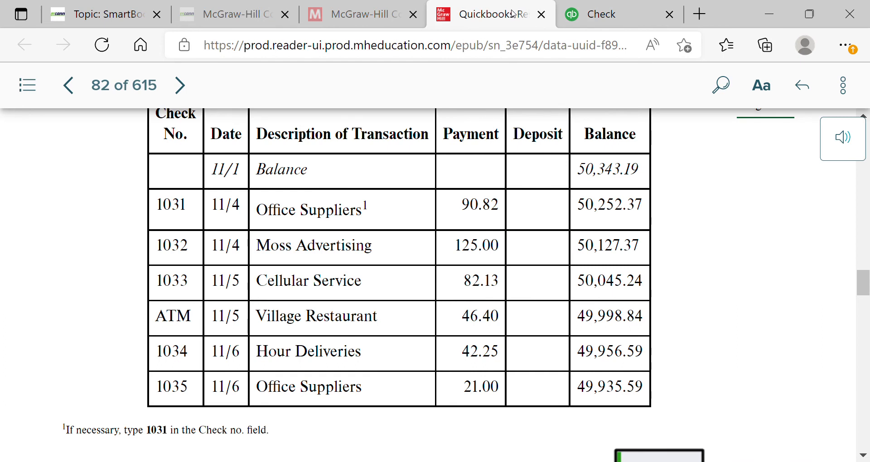
left_click(617, 14)
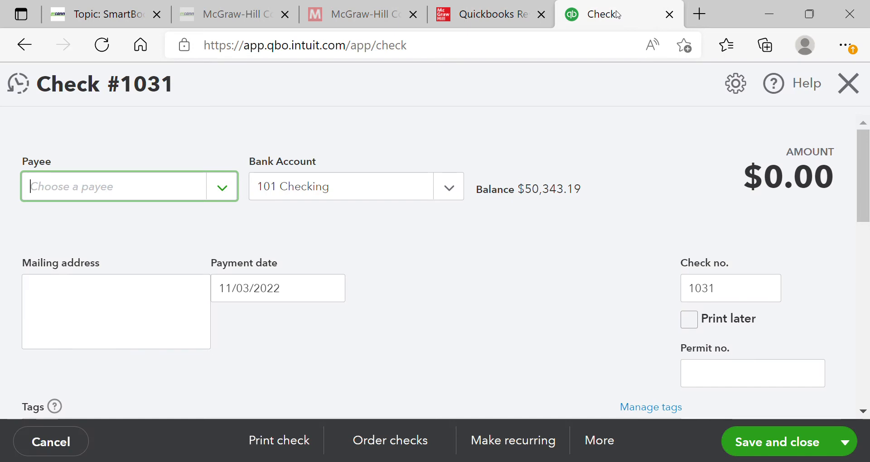
- Make the new check payable to Office Suppliers and date the payment 11/04/2022
left_click(93, 195)
type("offi")
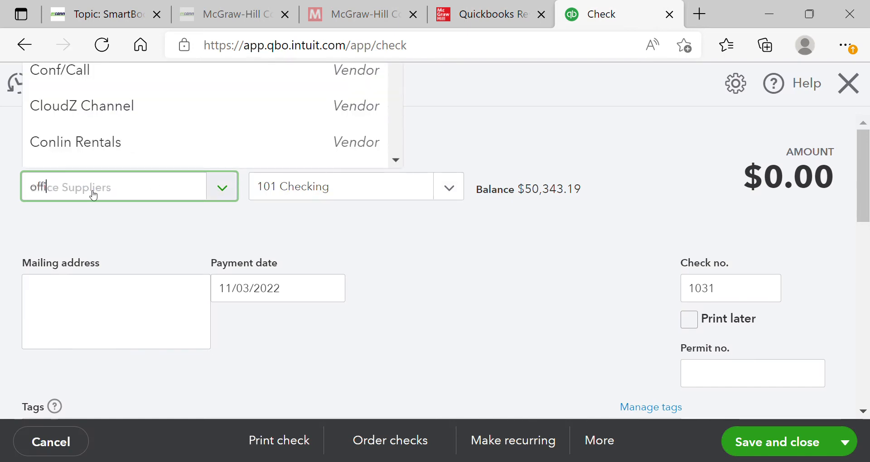
left_click(84, 261)
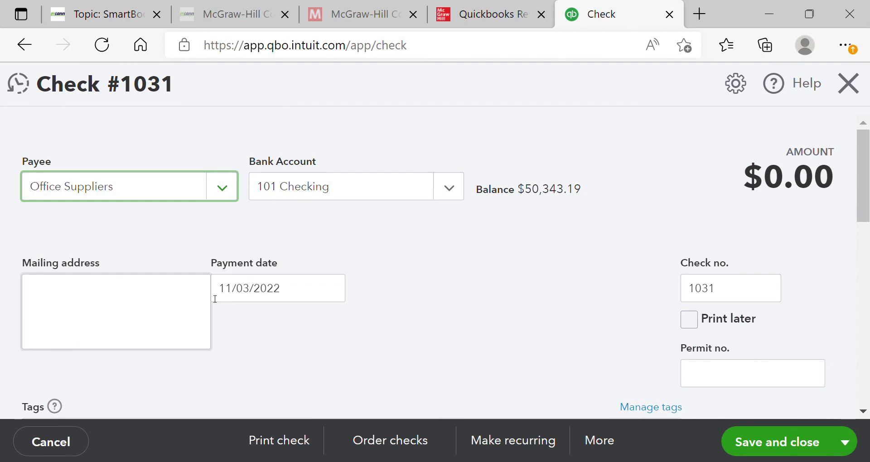
left_click(331, 296)
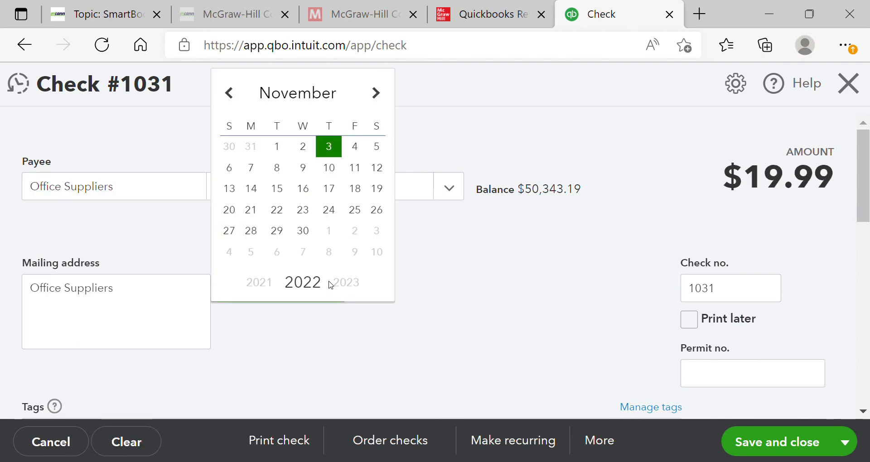
left_click(357, 153)
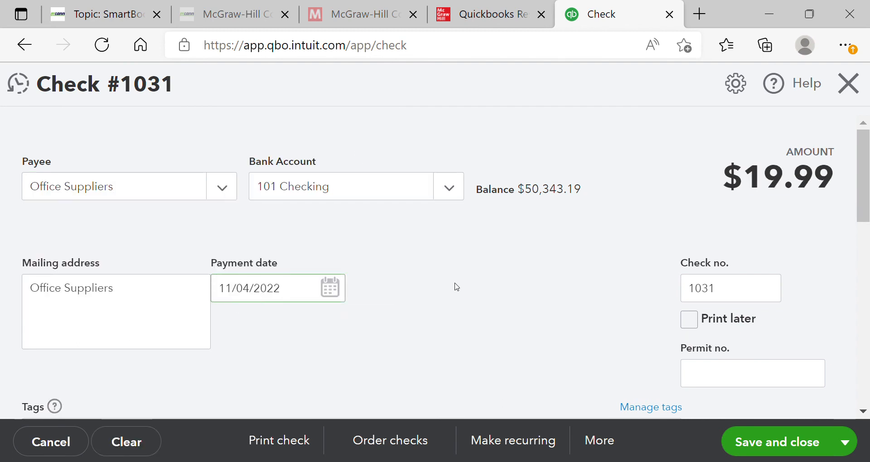
- Set the 621 Office Supplies line amount to 90.82, then save the check and start a new one
left_click_drag(869, 206, 869, 292)
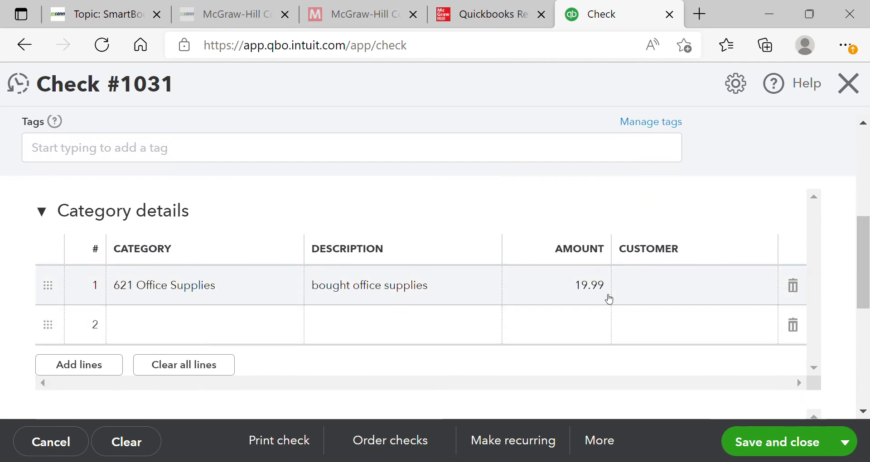
left_click(608, 295)
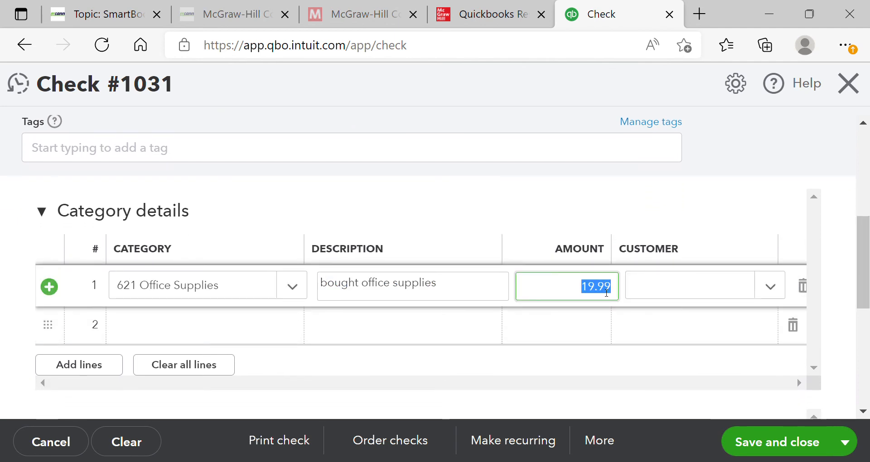
key("BackSpace")
type("90.82")
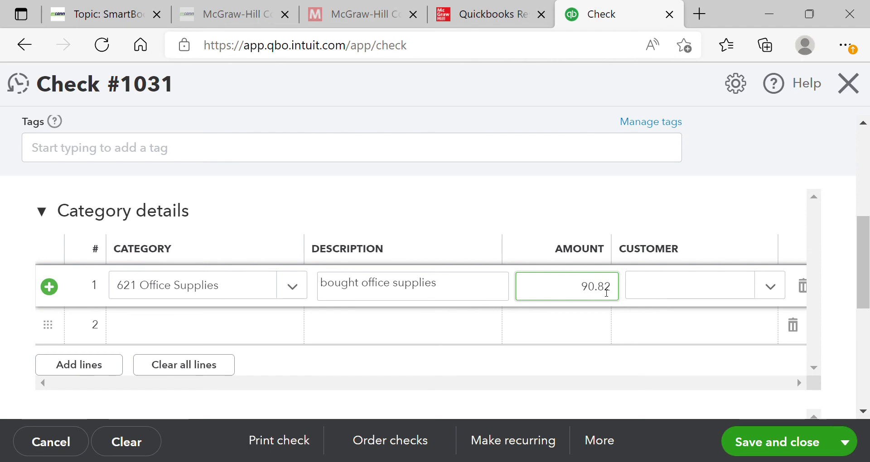
left_click(846, 442)
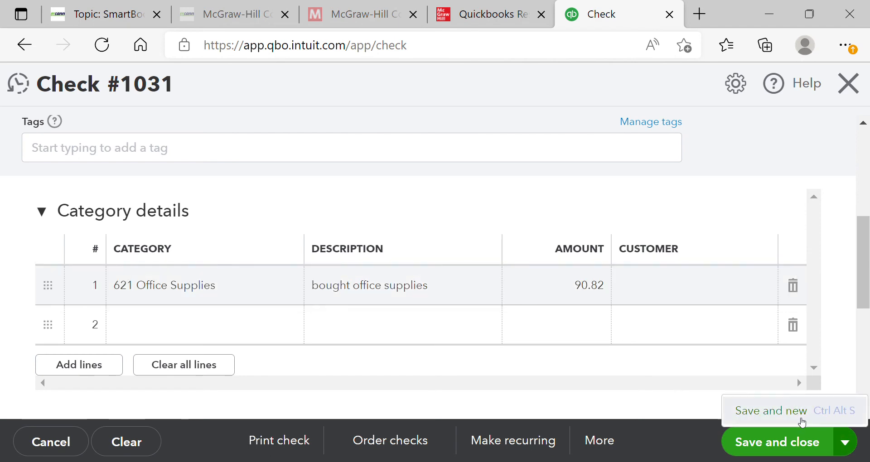
left_click(802, 423)
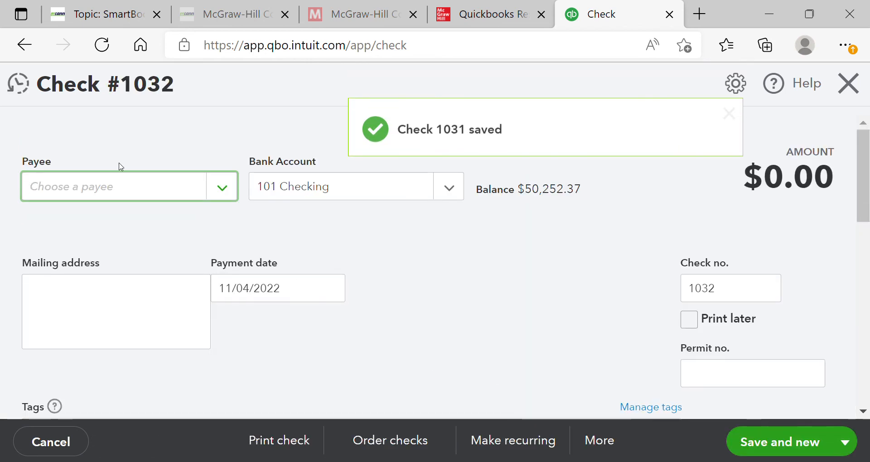
- Write a check to Moss Advertising with its prefilled 601 Advertising Expense line, keeping the 11/04/2022 date, and save it with a new check started
left_click(100, 186)
type("moss")
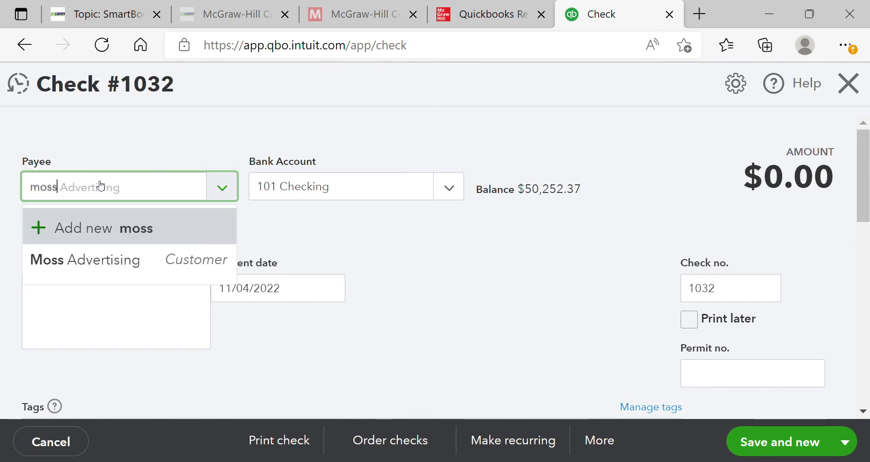
left_click(112, 261)
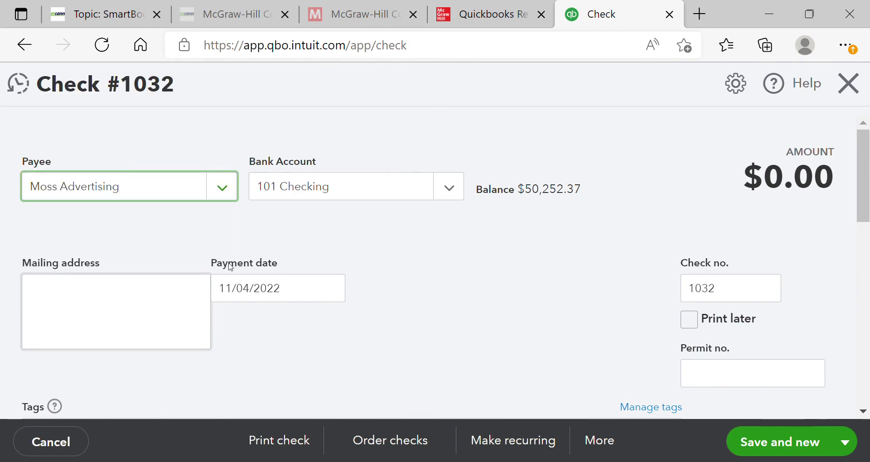
left_click(331, 289)
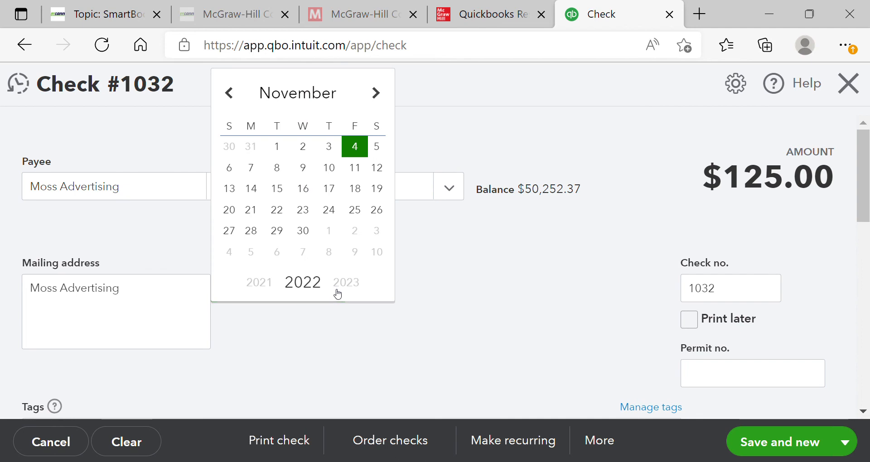
left_click(446, 286)
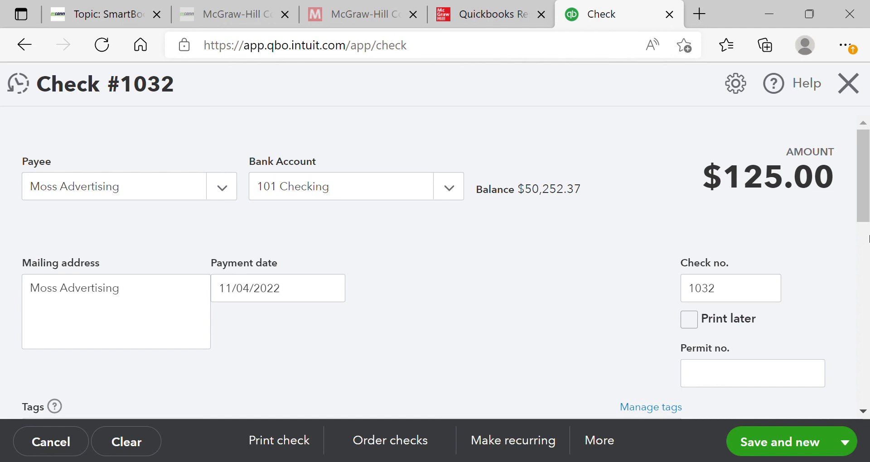
scroll(868, 249, "down", 3)
scroll(869, 248, "down", 3)
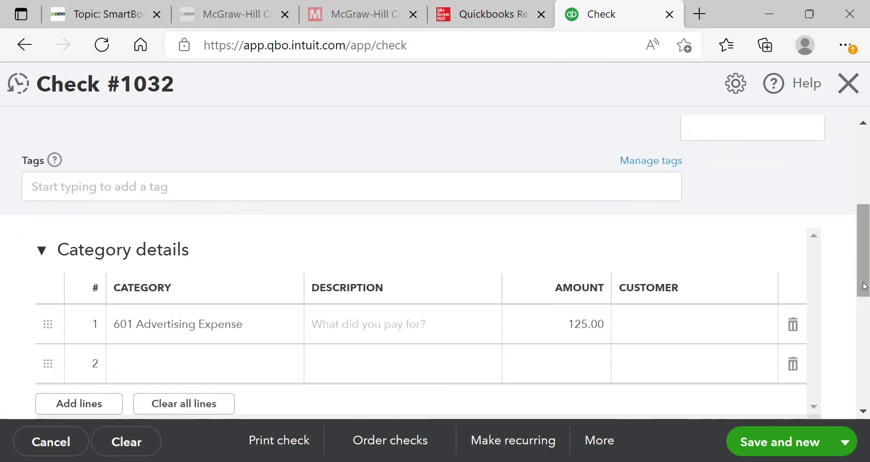
left_click(775, 439)
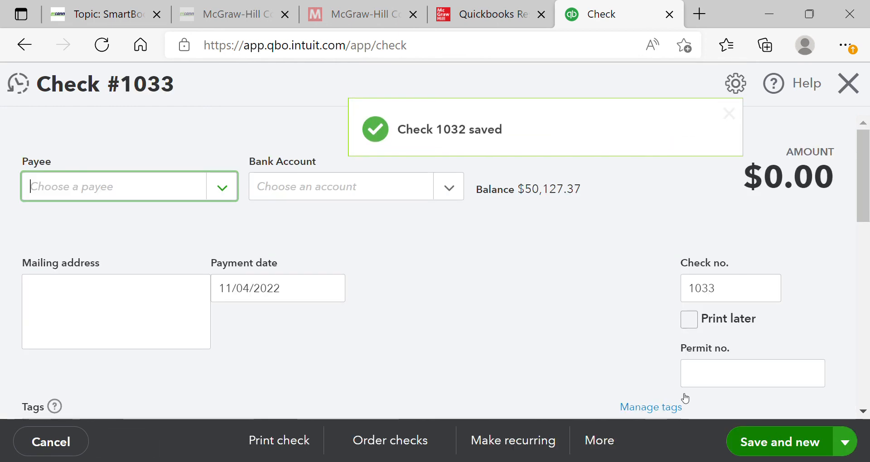
- Write a check to Cellular Service with the prefilled amount, dated 11/05/2022, and save it with a new check started
type("cell")
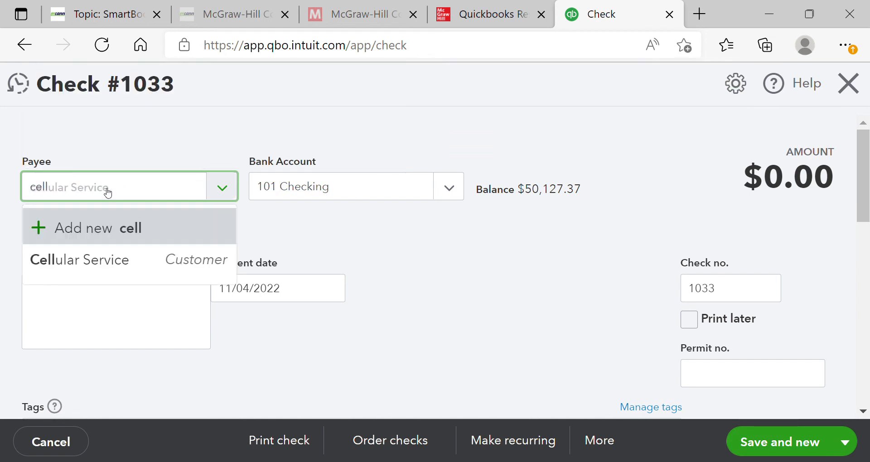
left_click(105, 260)
left_click(331, 287)
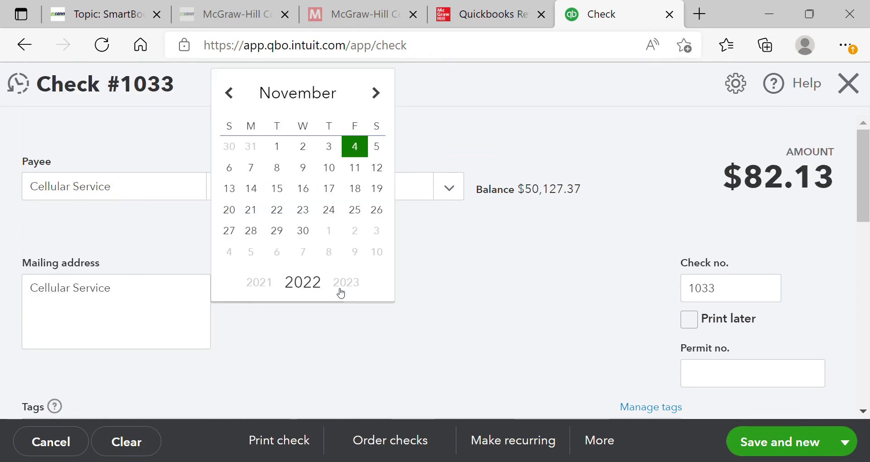
left_click(381, 147)
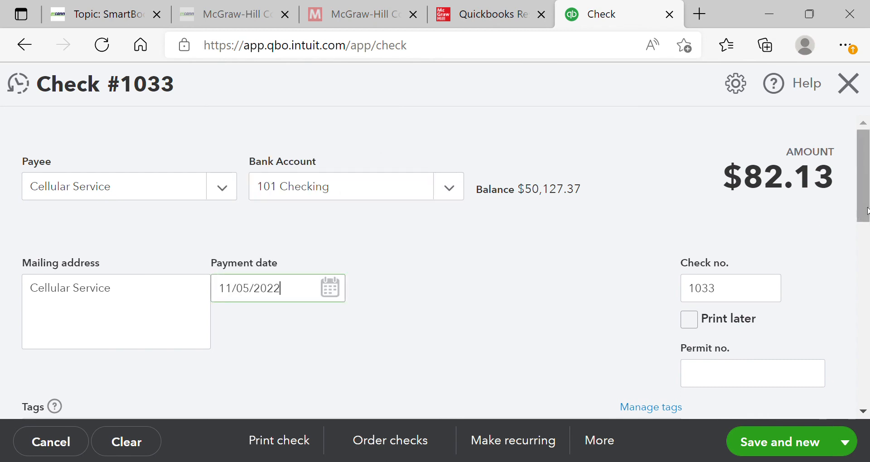
scroll(865, 214, "down", 1)
left_click_drag(867, 215, 867, 227)
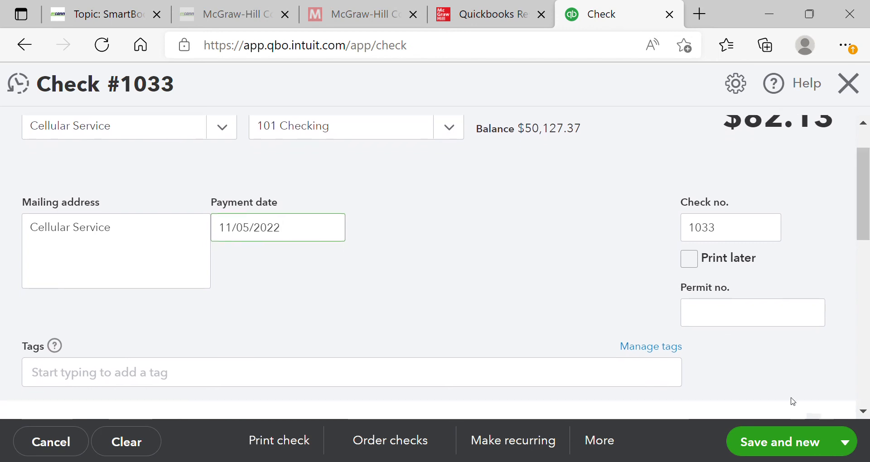
left_click(785, 440)
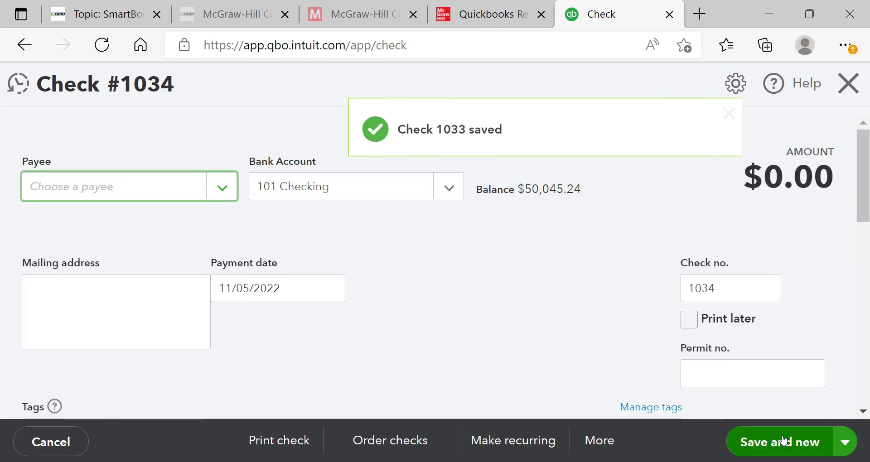
- Choose Village Restaurant as the payee and replace the check number with ATM
type("vill")
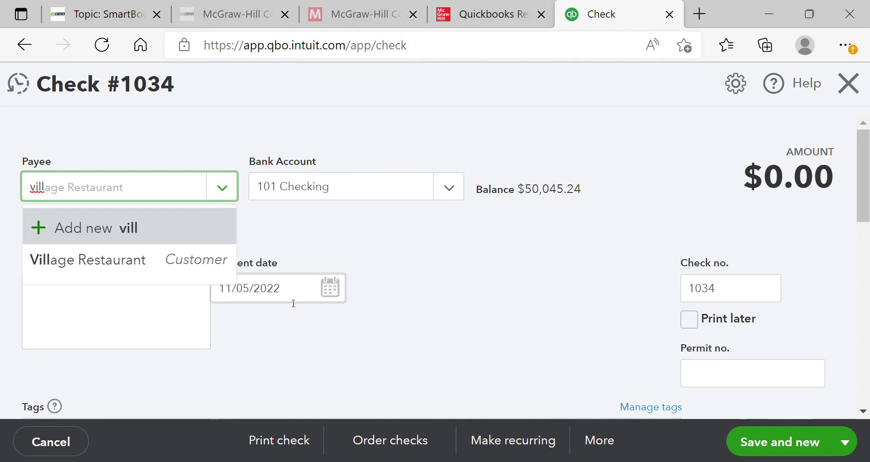
left_click(182, 258)
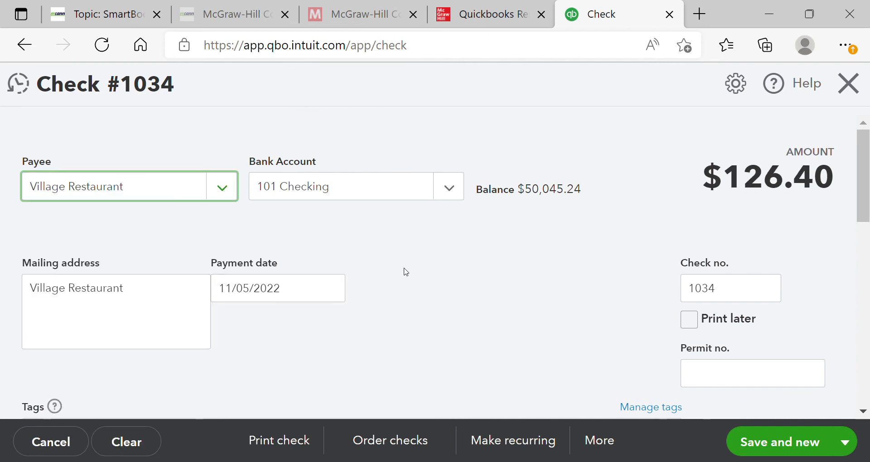
left_click(724, 296)
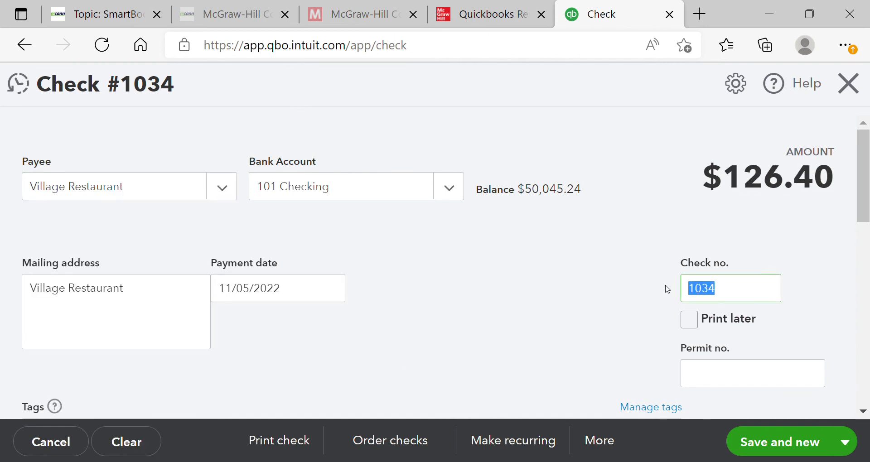
type("ATM")
- Set the 619 Meals & Entertainment line amount to 46.40, then save the ATM transaction and start a new check
scroll(868, 217, "down", 2)
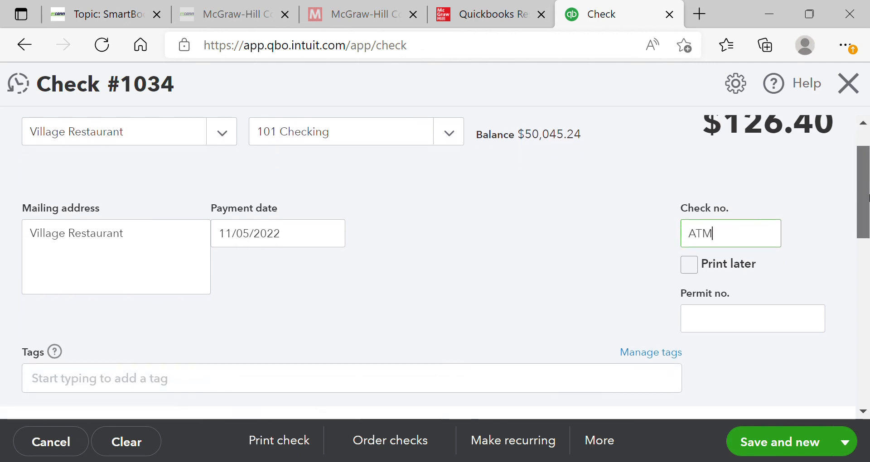
scroll(869, 201, "down", 3)
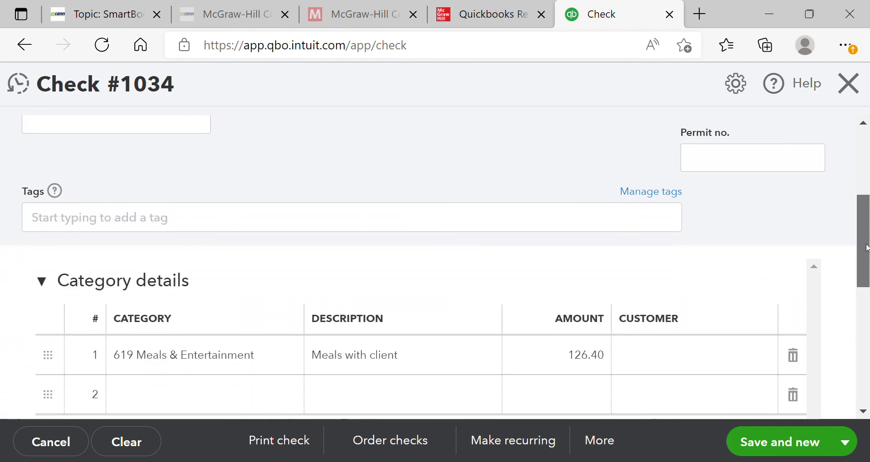
left_click(588, 352)
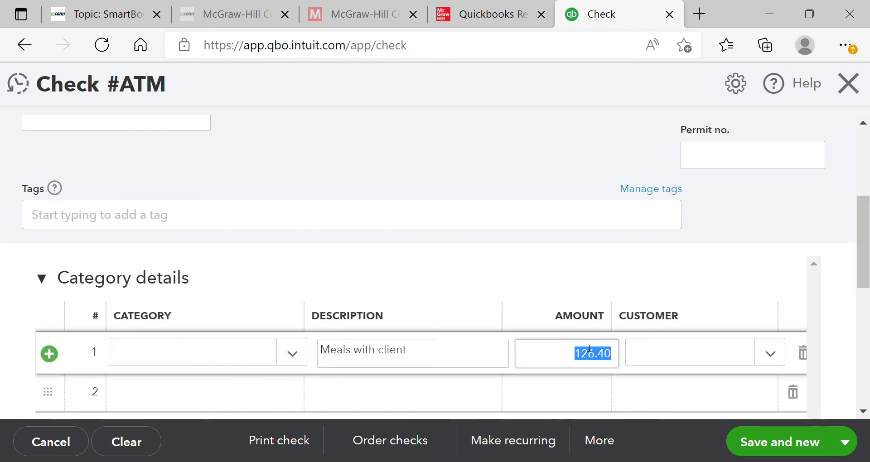
key("BackSpace")
type("46")
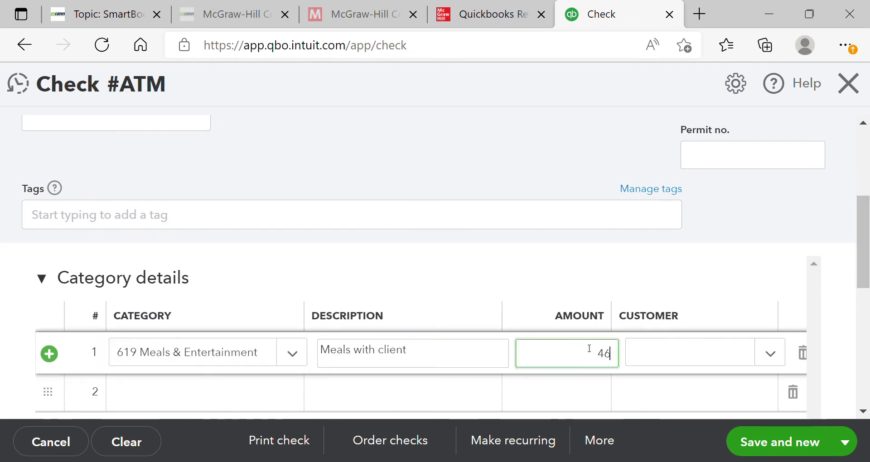
type(".40")
left_click(700, 287)
left_click(699, 287)
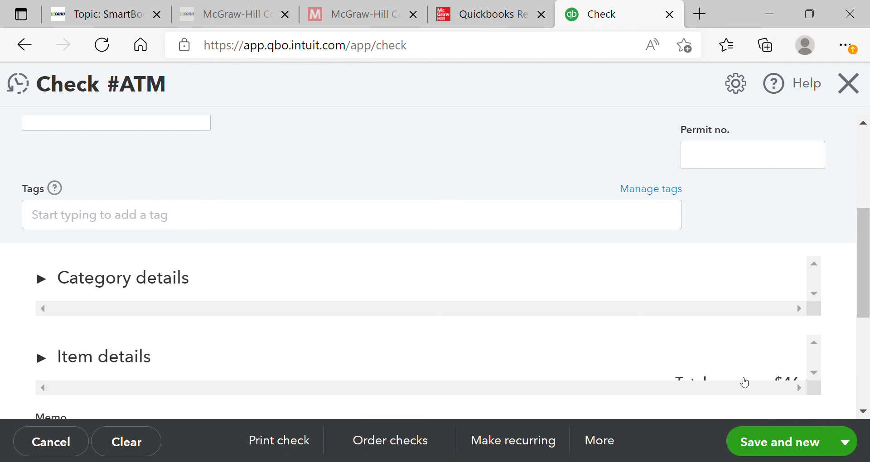
left_click(777, 442)
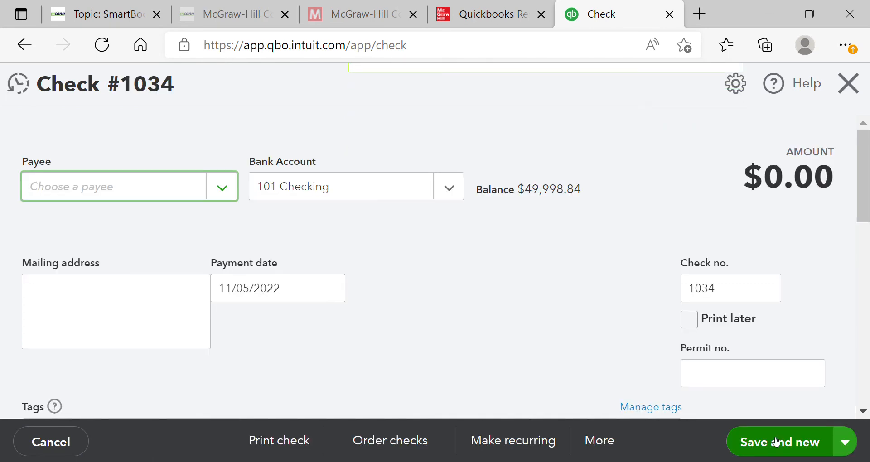
- Make the new check payable to Hour Deliveries and date the payment 11/06/2022
type("hour")
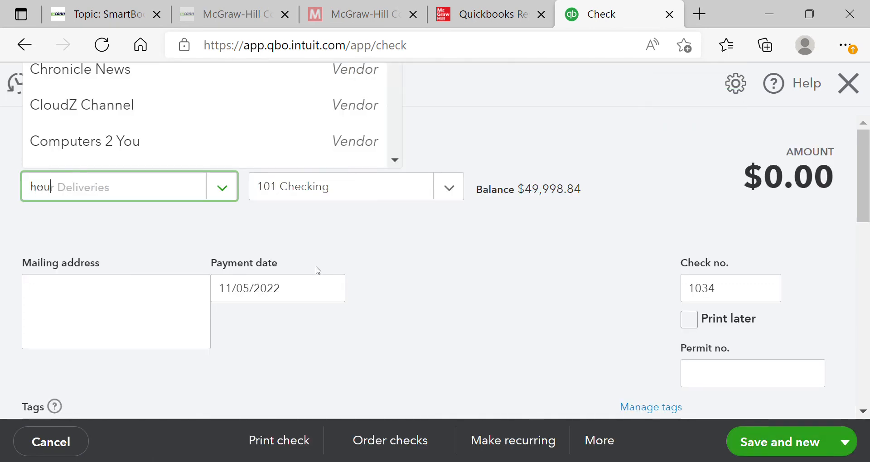
left_click(105, 258)
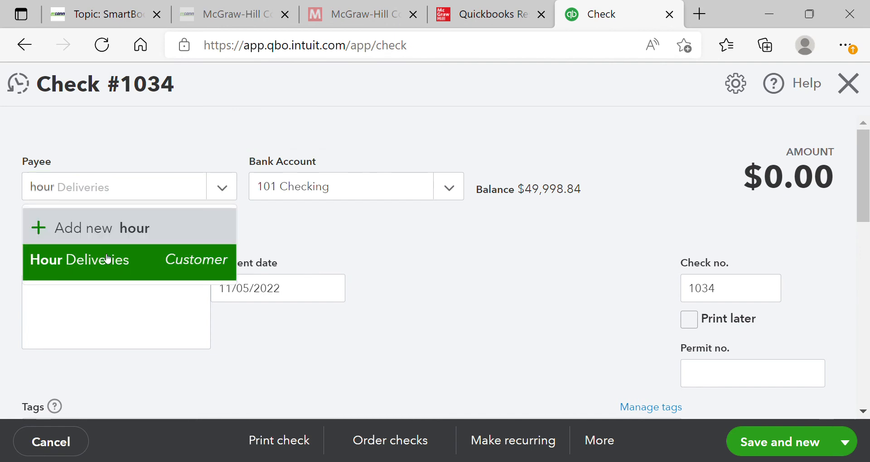
left_click(333, 294)
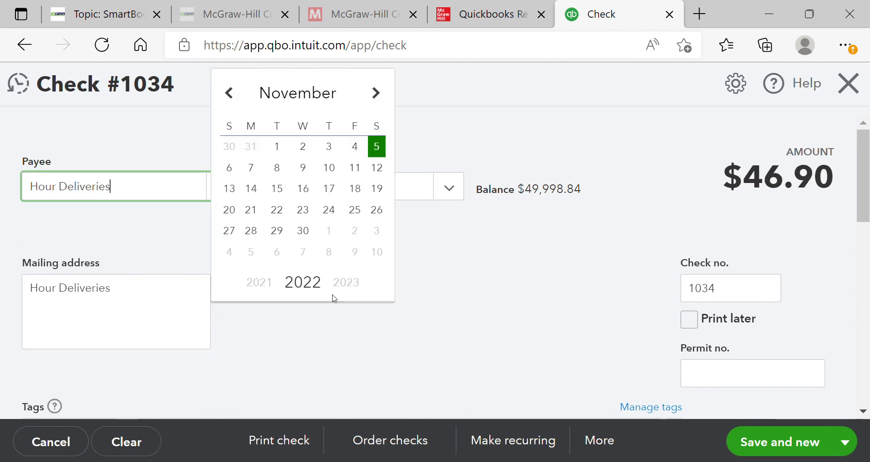
left_click(230, 168)
- Set the 609 Freight & Delivery line amount to 42.25 on the Hour Deliveries check
scroll(866, 222, "down", 2)
scroll(866, 222, "down", 4)
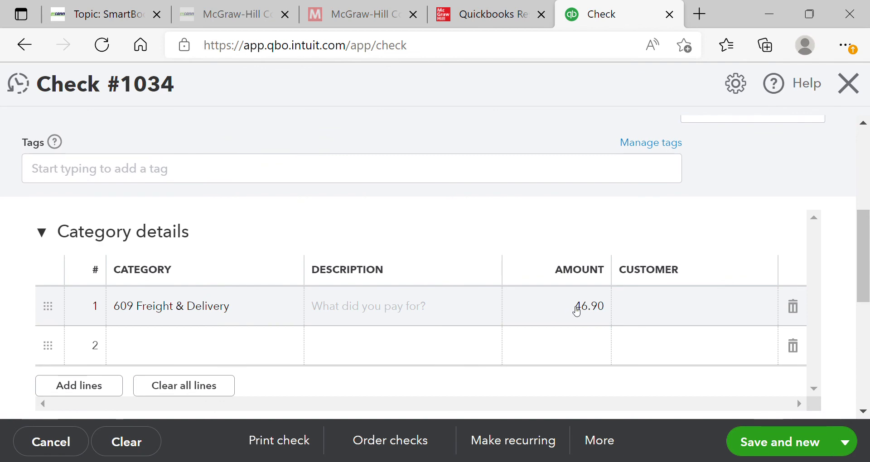
left_click(582, 310)
type("42.25")
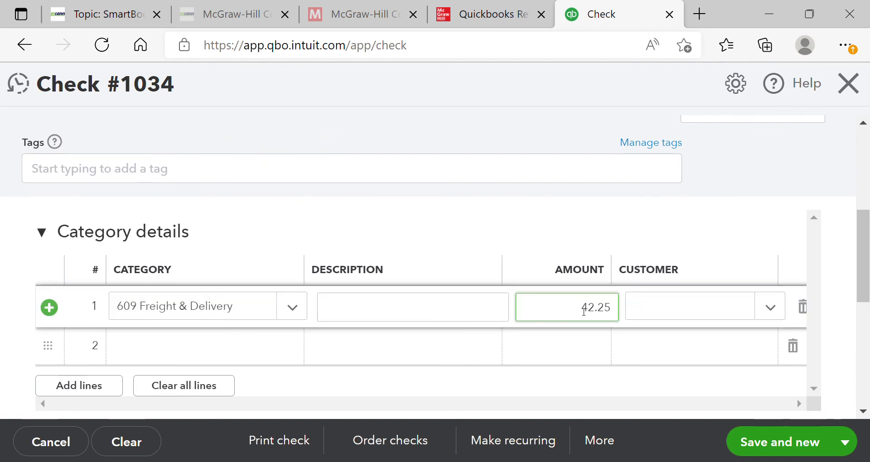
left_click(703, 229)
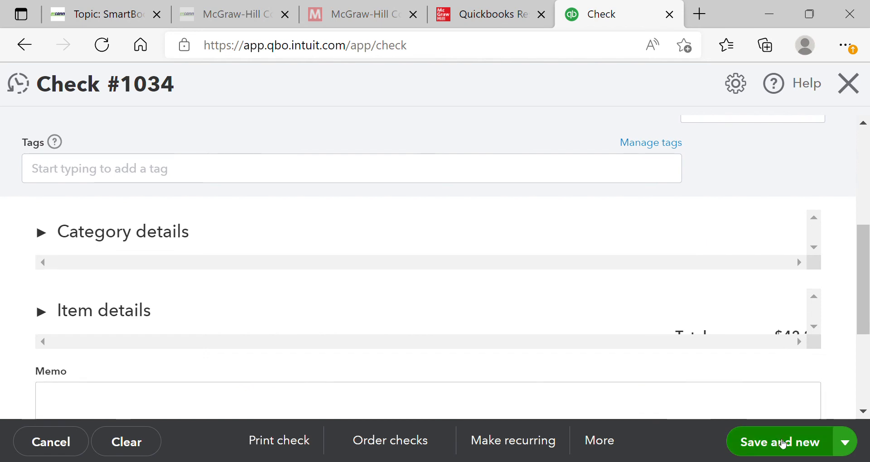
- Save the Hour Deliveries check, start a new one, and make it payable to Office Suppliers
left_click(783, 446)
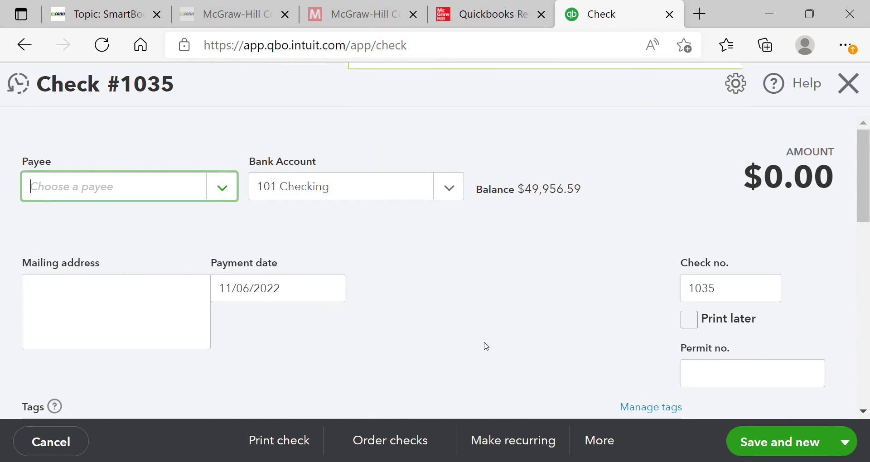
type("offi")
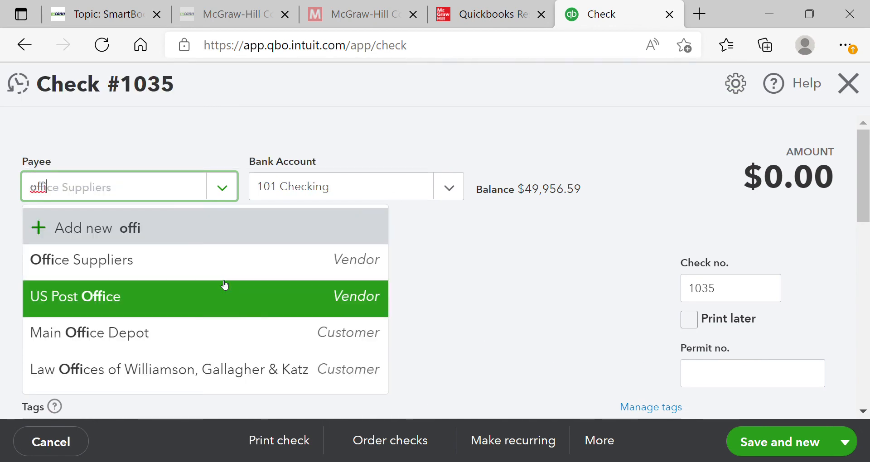
left_click(219, 255)
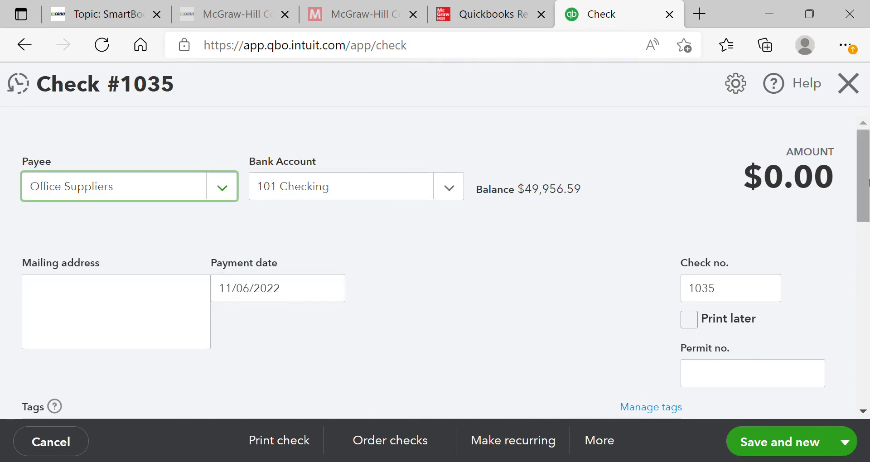
- Set the 621 Office Supplies line amount to 21.00, then save the check and close the check form
left_click_drag(868, 184, 869, 260)
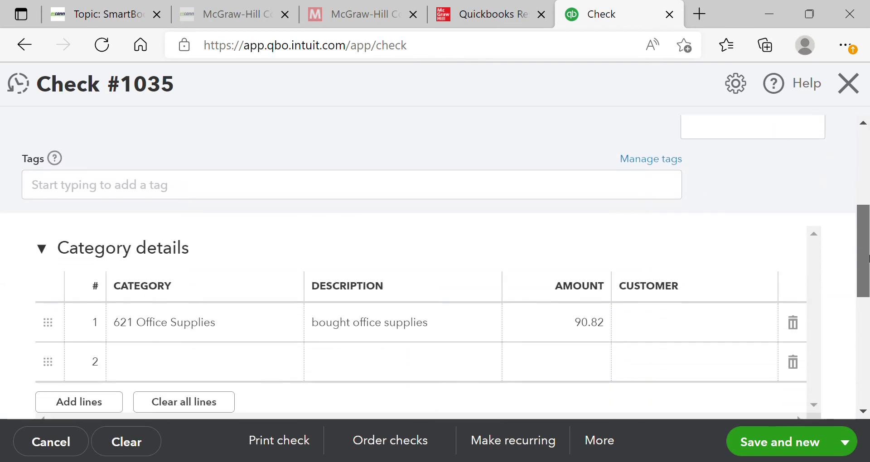
left_click(607, 320)
type("21.00")
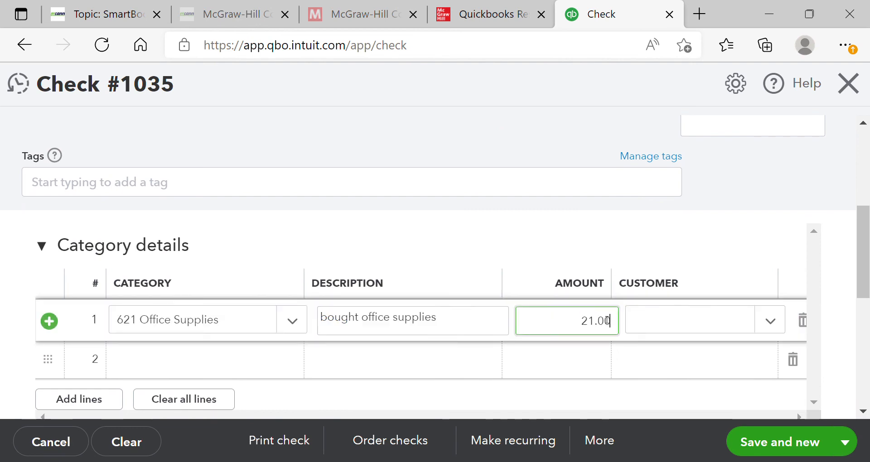
left_click(780, 453)
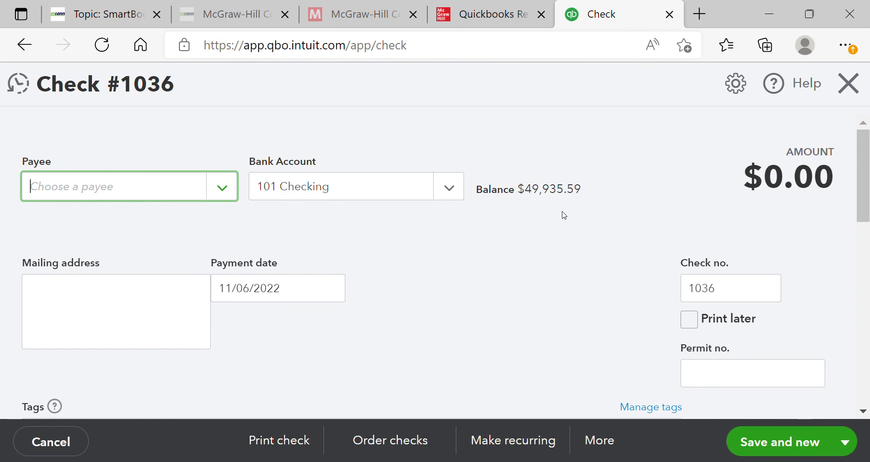
left_click(849, 83)
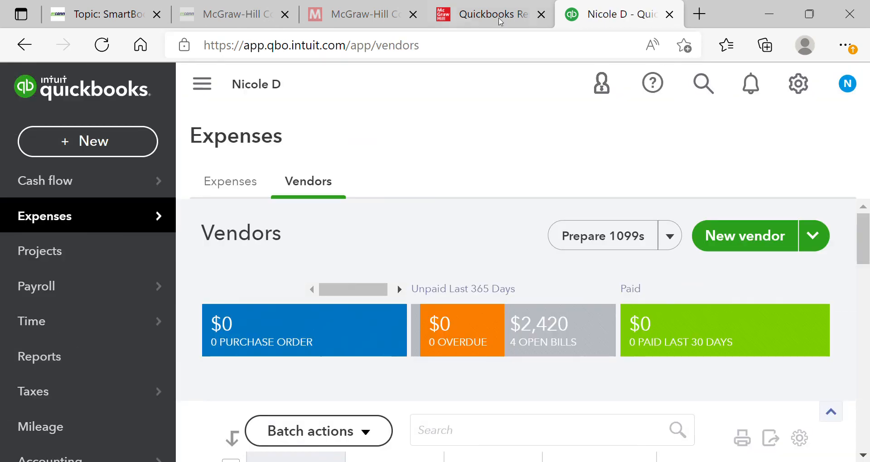
- Switch to the QuickBooks textbook and read exercise steps 5 and 6, including the 11/8 vendor bill transactions
left_click(479, 17)
left_click_drag(869, 280, 869, 310)
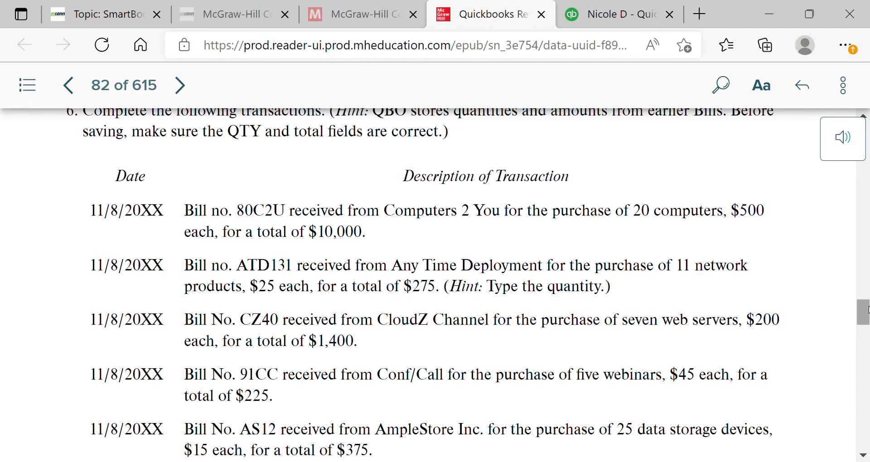
left_click_drag(867, 315, 867, 303)
scroll(480, 275, "down", 2)
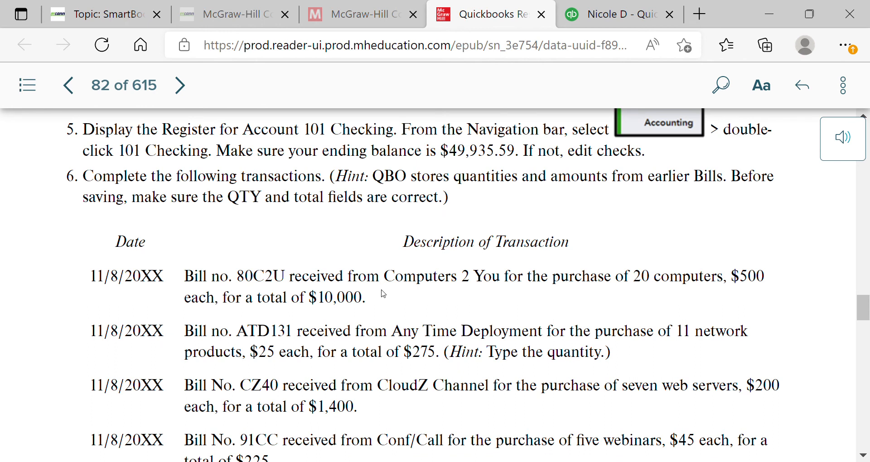
- Switch back to QuickBooks Online and start a new bill with Computers 2 You as the vendor
left_click(623, 12)
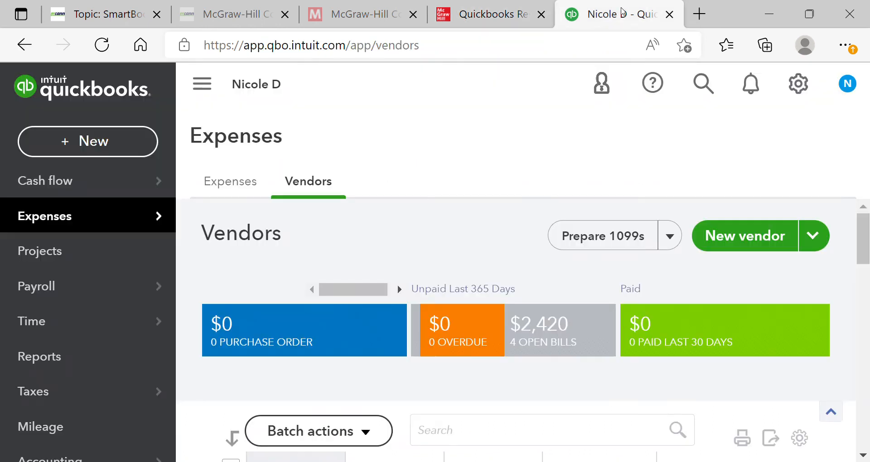
left_click(147, 141)
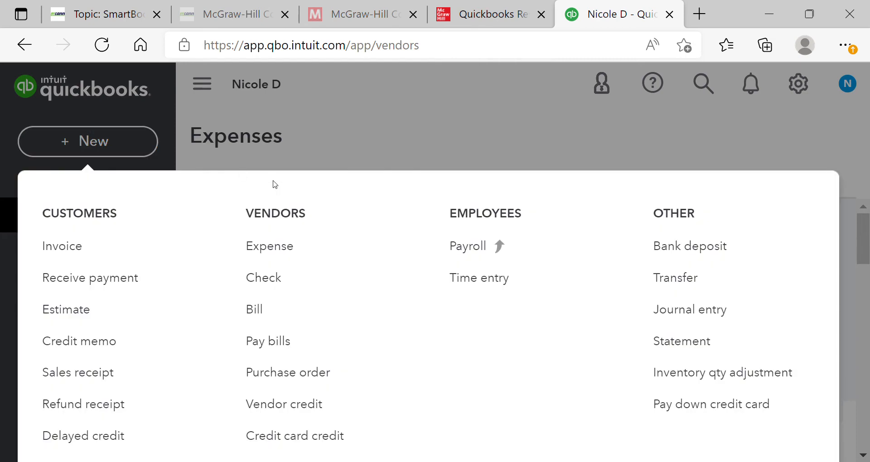
left_click(277, 305)
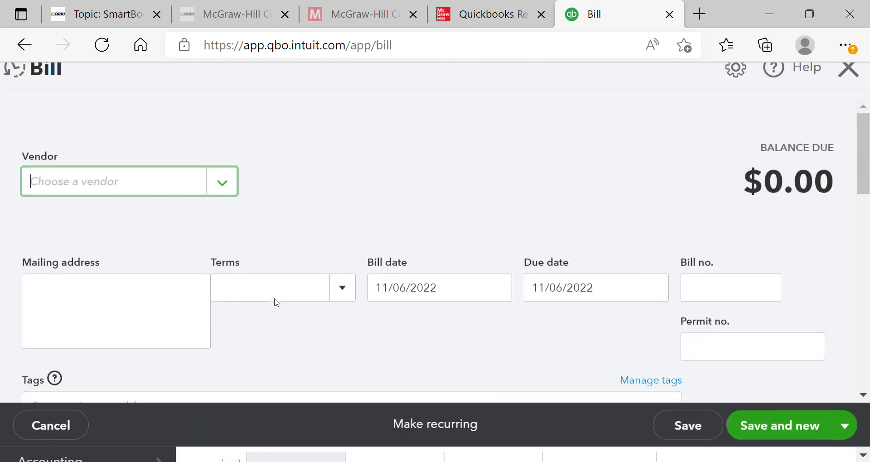
type("com")
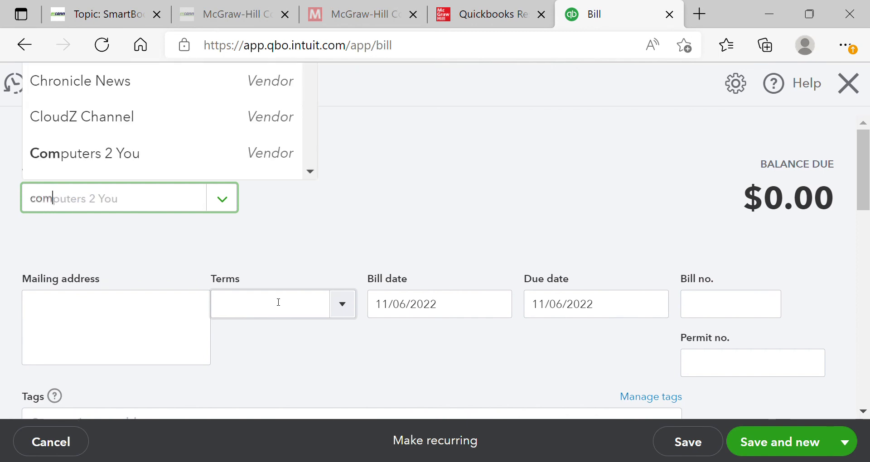
left_click(169, 275)
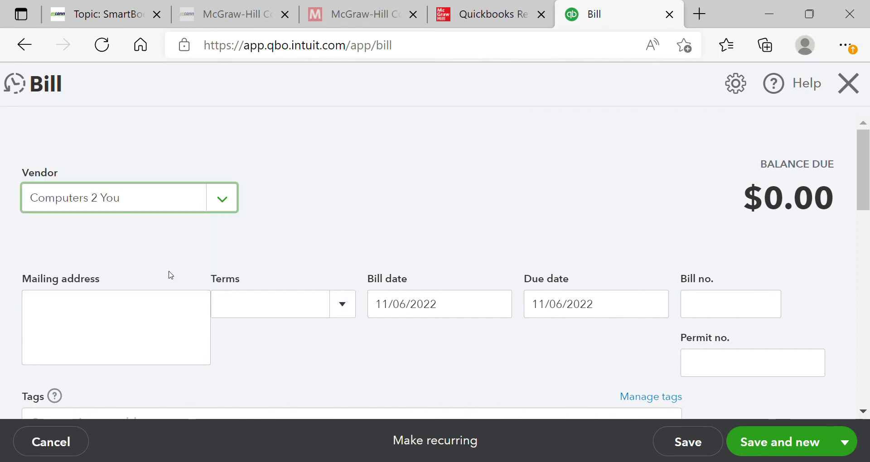
- Date the Computers 2 You bill 11/08/2022 and enter 80C2U as its bill number
left_click(499, 310)
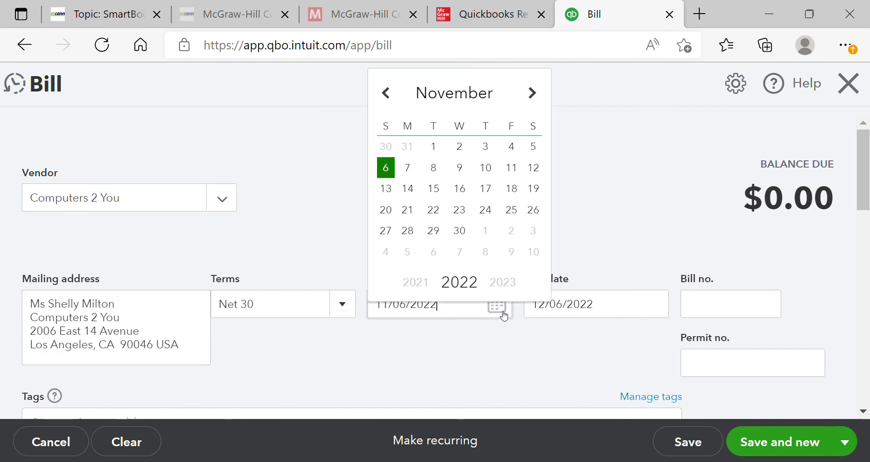
left_click(435, 169)
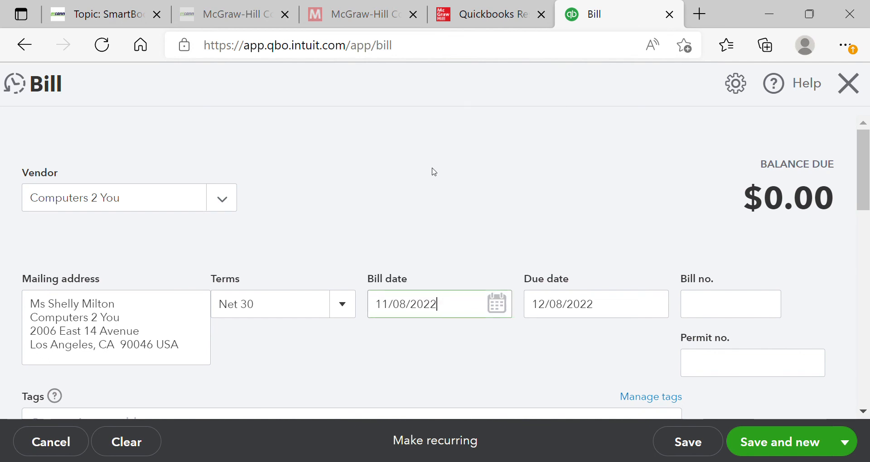
left_click(712, 303)
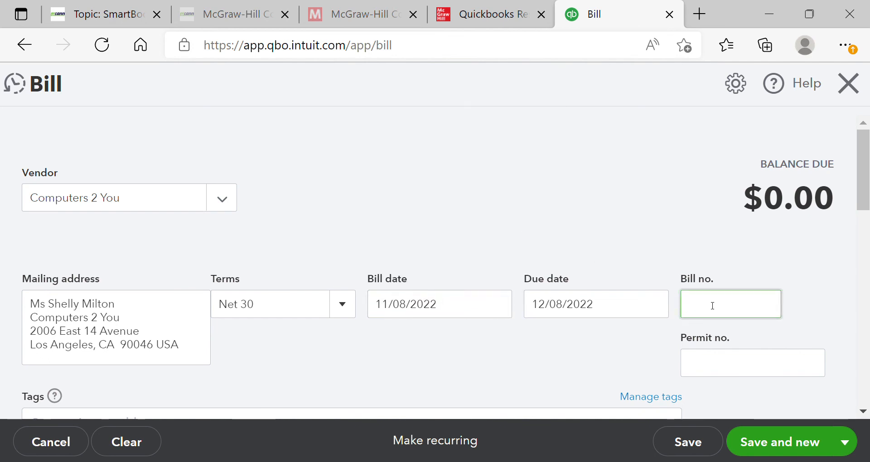
type("80C2U")
- Add a Computers item line with a quantity of 20, then save the bill and start a new one
left_click_drag(867, 203, 868, 319)
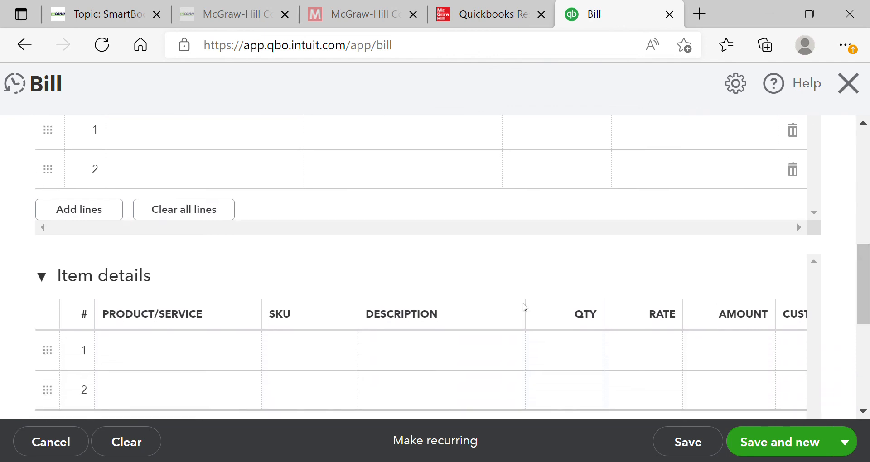
left_click(257, 356)
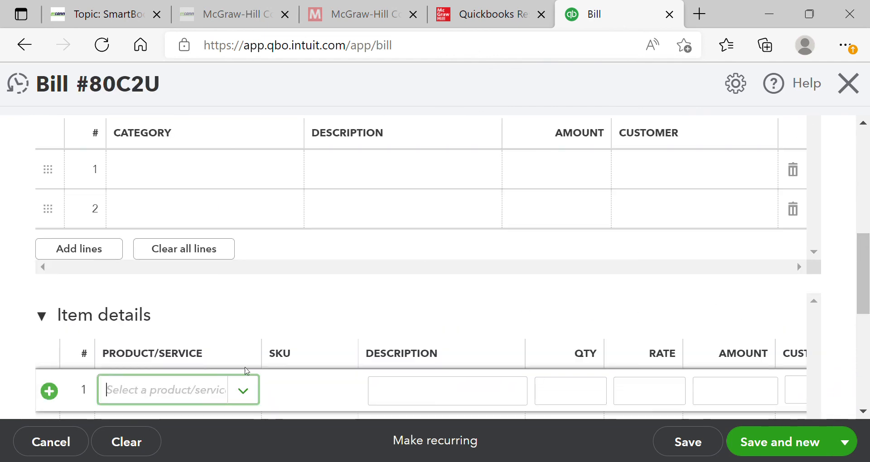
type("com")
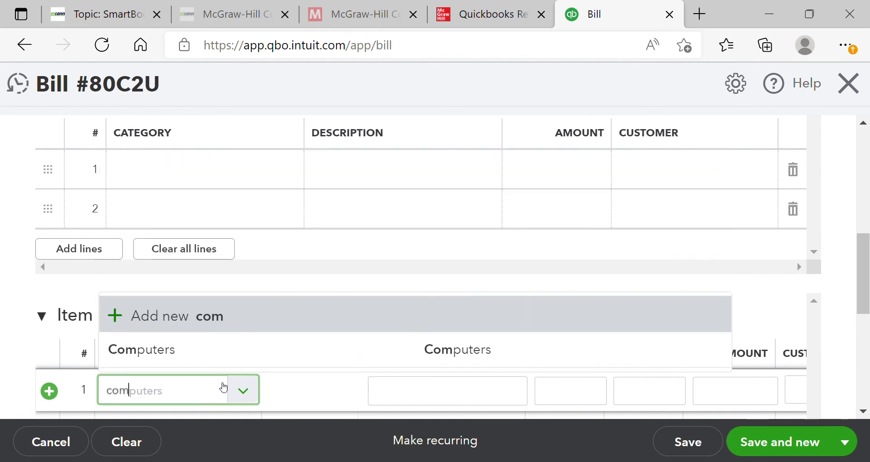
left_click(207, 361)
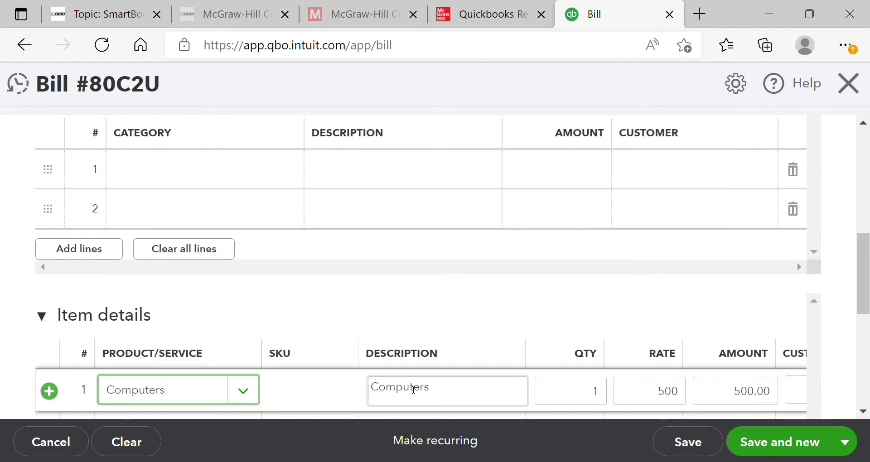
left_click_drag(591, 390, 605, 392)
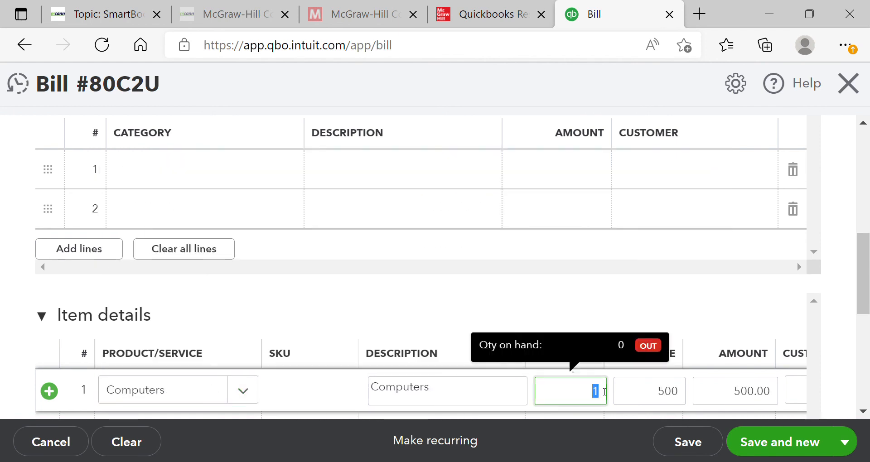
type("20")
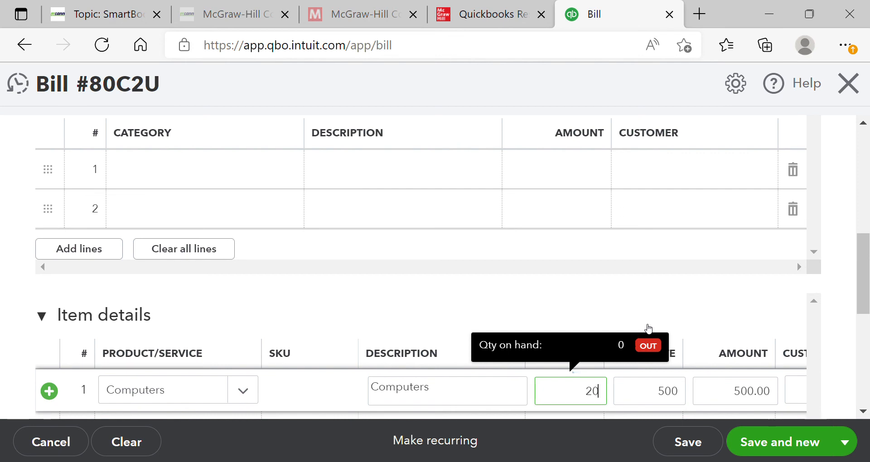
left_click(648, 325)
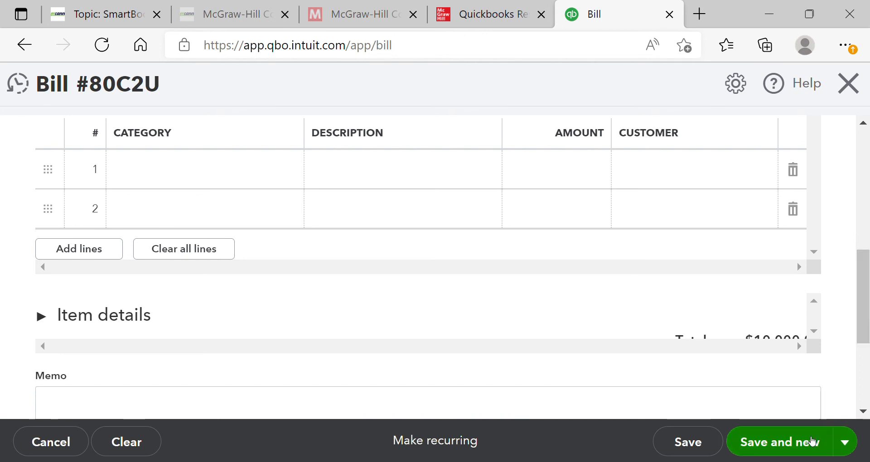
left_click(813, 442)
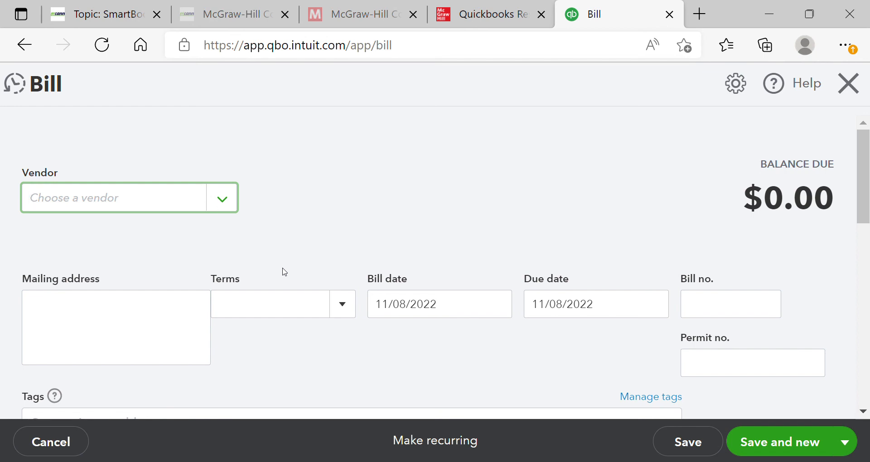
- Choose Any Time Deployment as the vendor of the new bill and enter bill number ATD131
type("any")
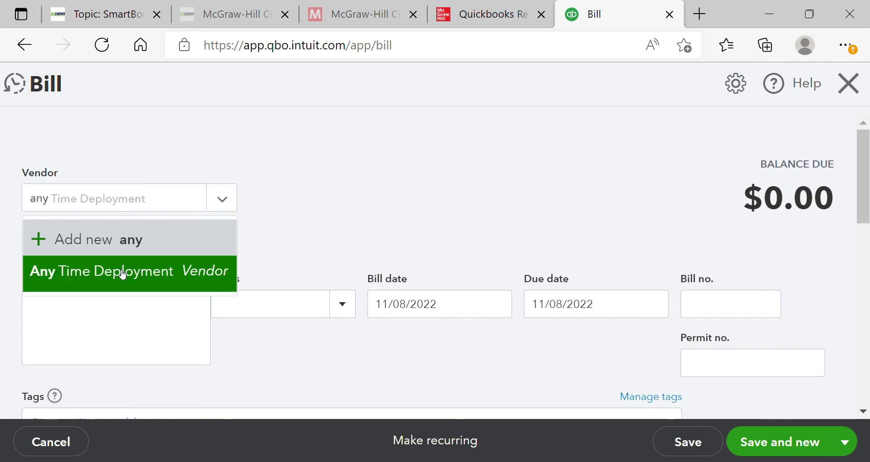
left_click(120, 273)
left_click(720, 303)
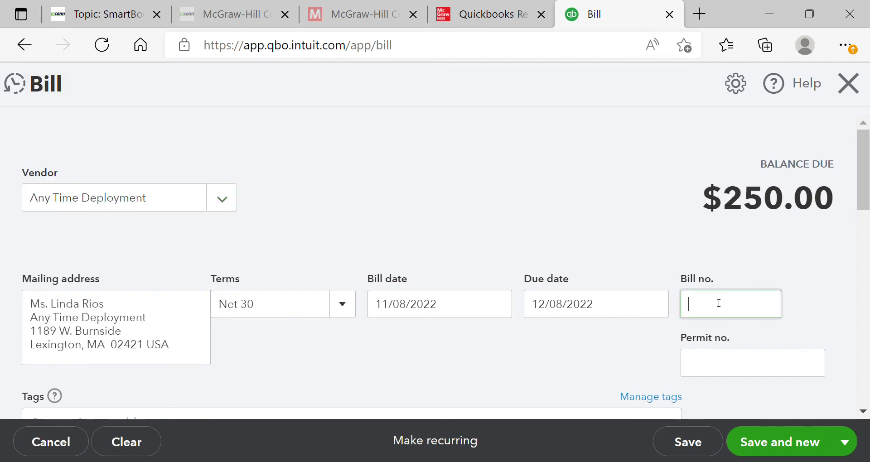
type("ATD131")
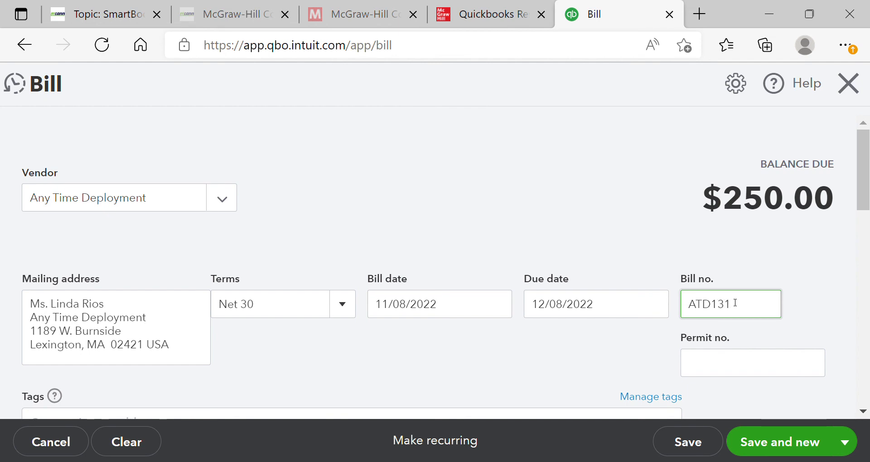
- Set the Network products line quantity to 11, then save the bill and start a new one
left_click_drag(865, 205, 866, 320)
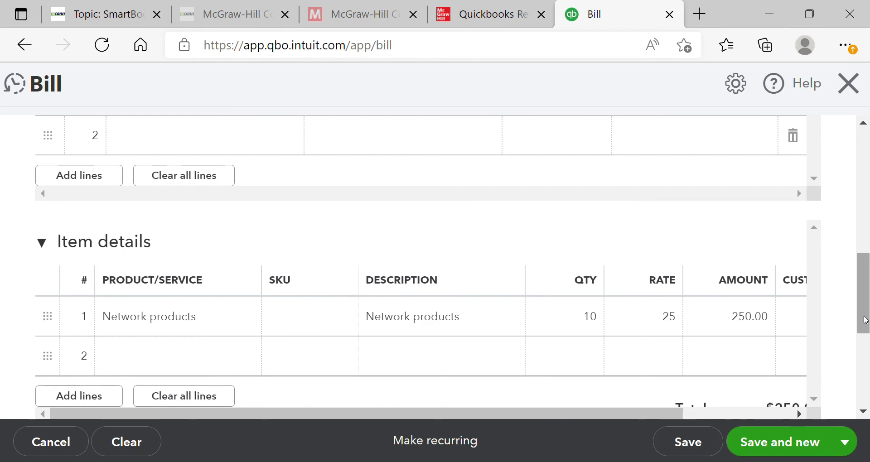
left_click(599, 323)
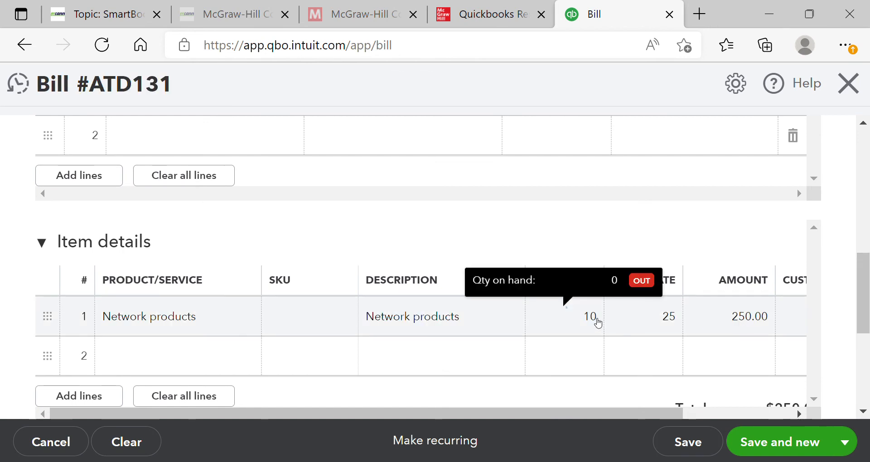
type("11")
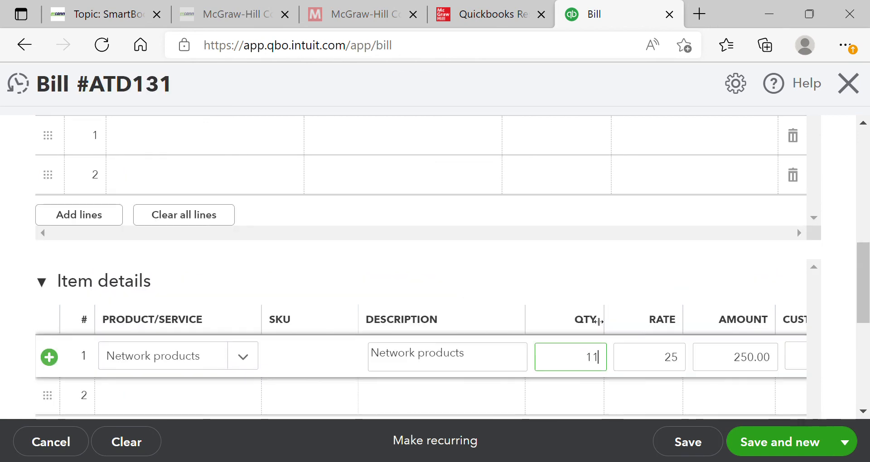
left_click(656, 264)
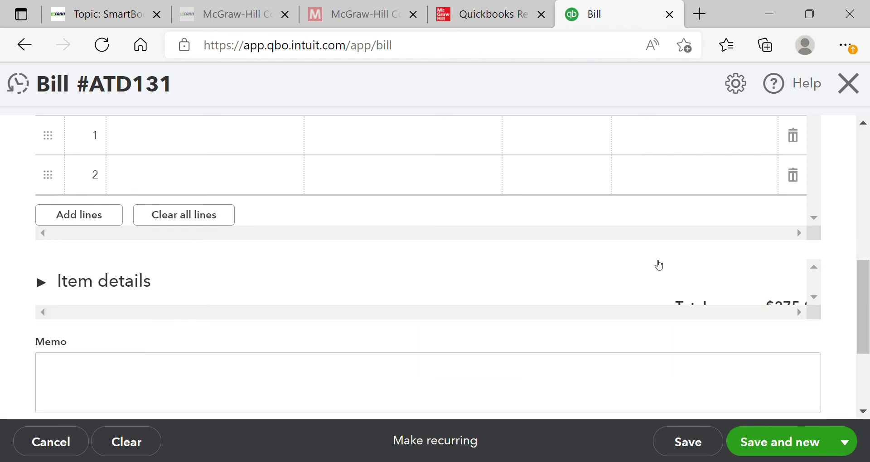
left_click(794, 442)
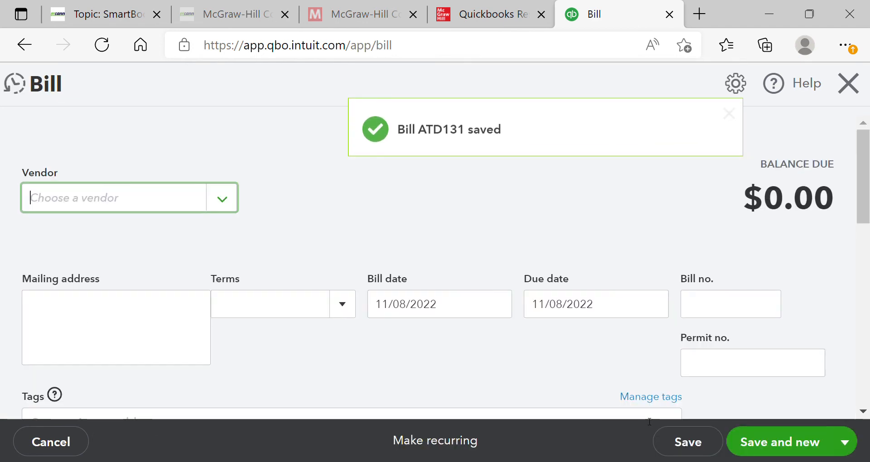
- Choose CloudZ Channel as the vendor of the new bill and enter bill number CZ40
type("cloud")
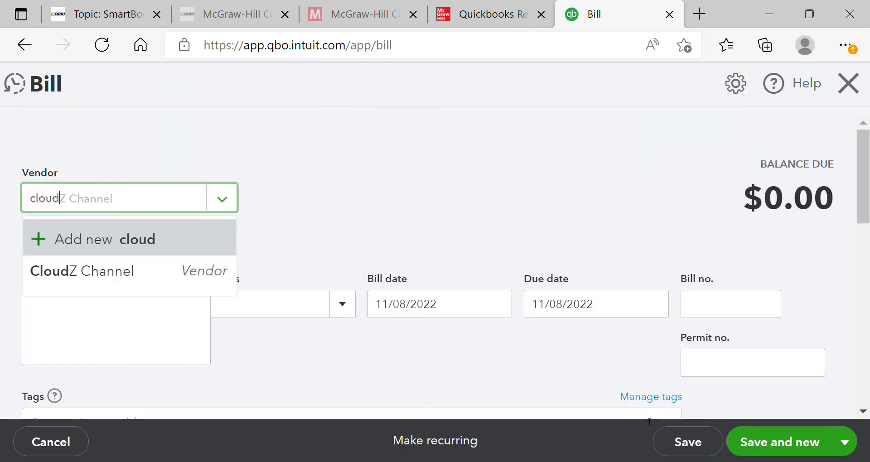
left_click(168, 270)
left_click(701, 308)
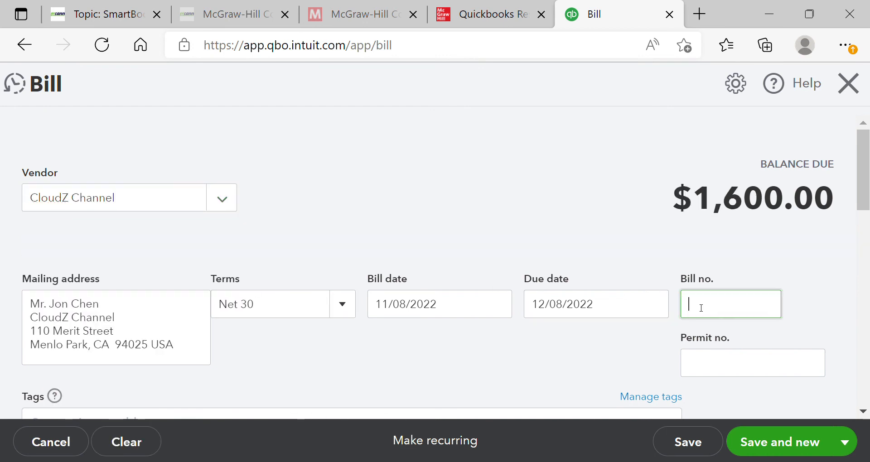
type("CZ40")
- Set the Web server line quantity to 7, then save the bill and start a new one
left_click_drag(866, 207, 868, 329)
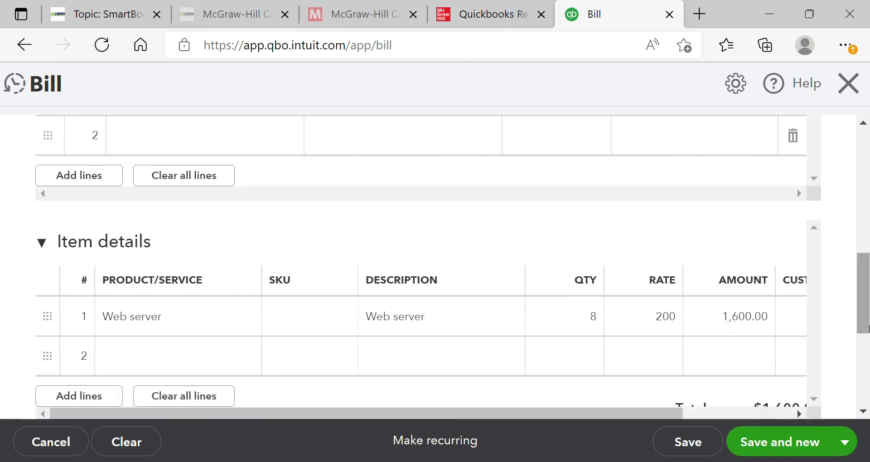
left_click(593, 329)
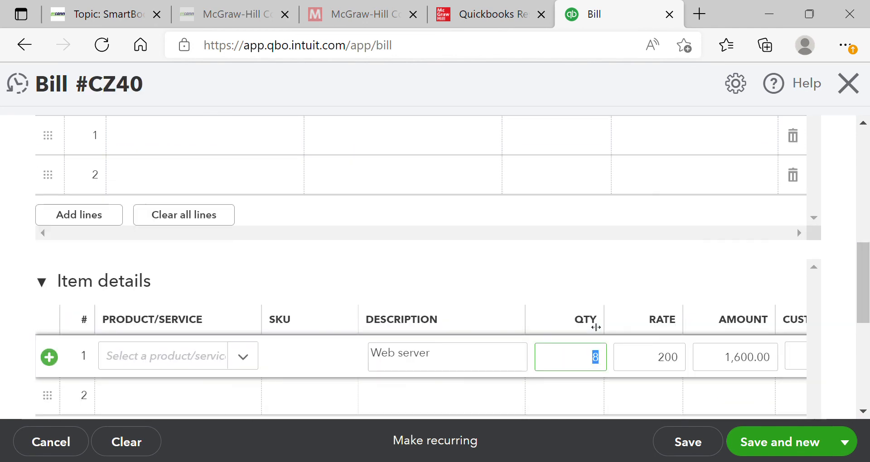
type("7")
left_click(645, 290)
scroll(868, 305, "down", 1)
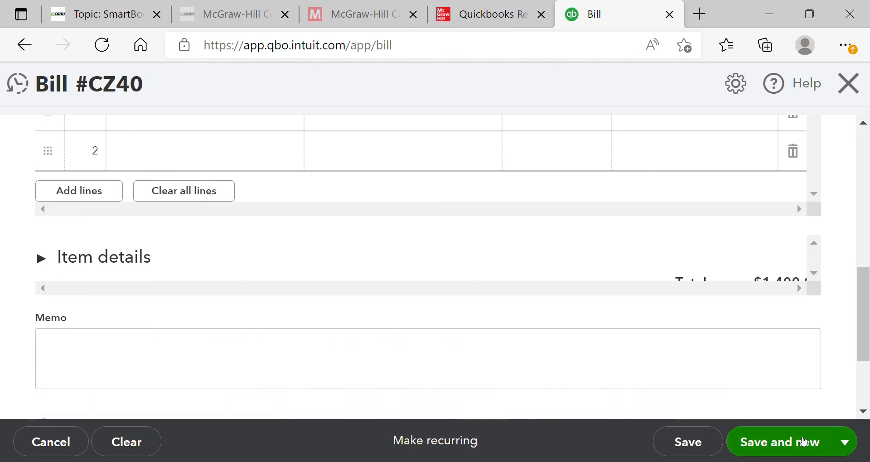
left_click(804, 442)
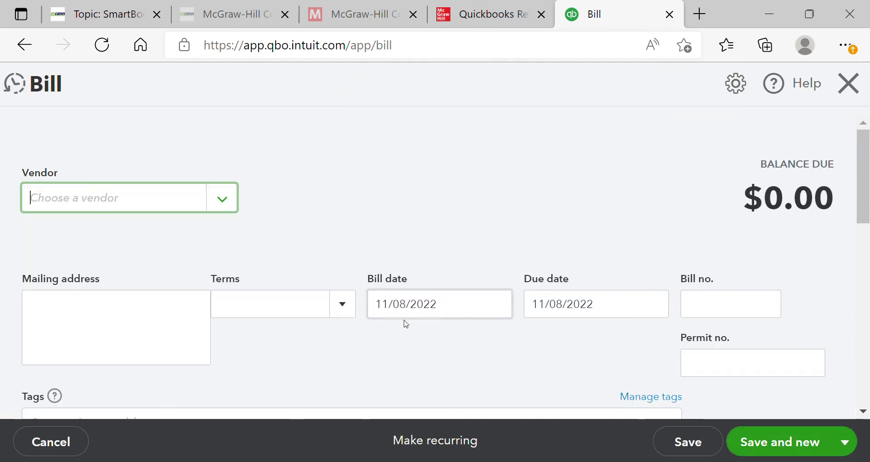
- Choose Conf/Call as the vendor of the new bill and enter bill number 91CC
type("conf")
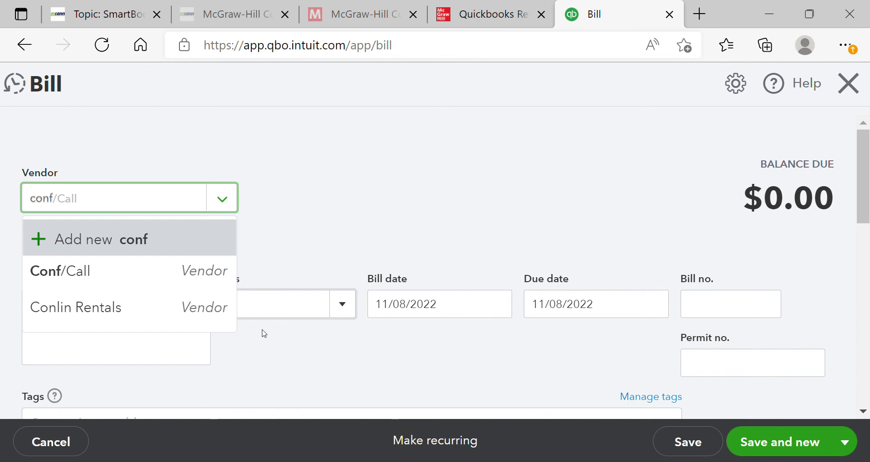
left_click(219, 275)
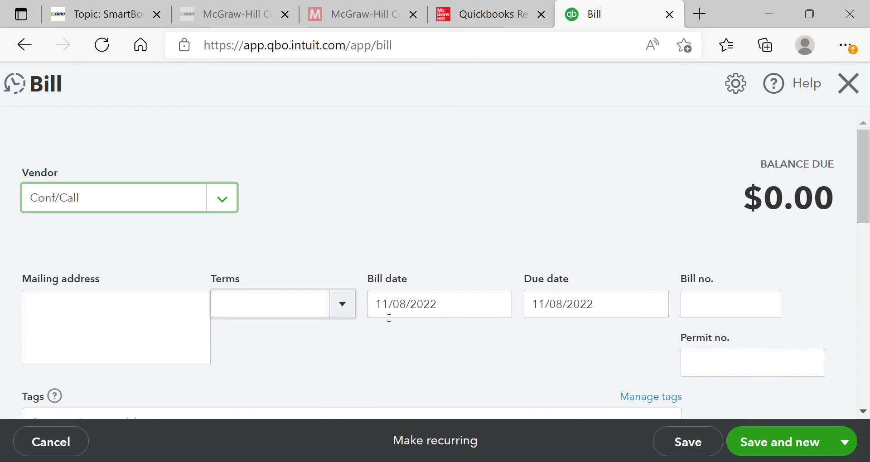
left_click(703, 316)
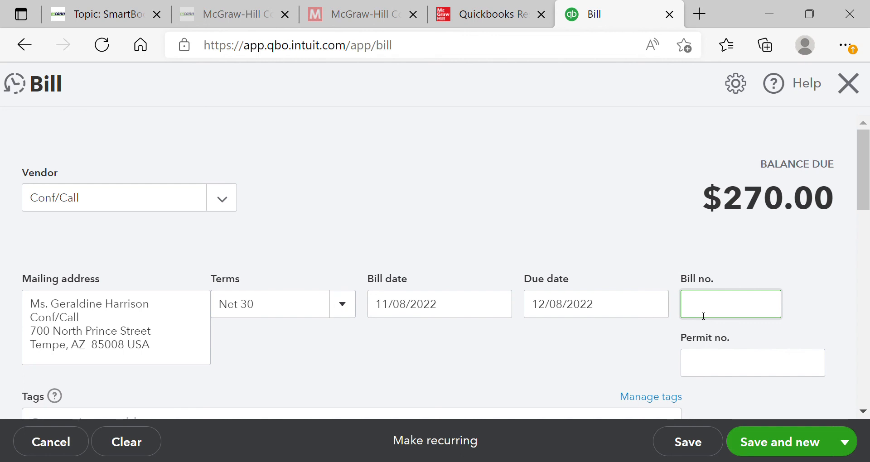
type("91CC")
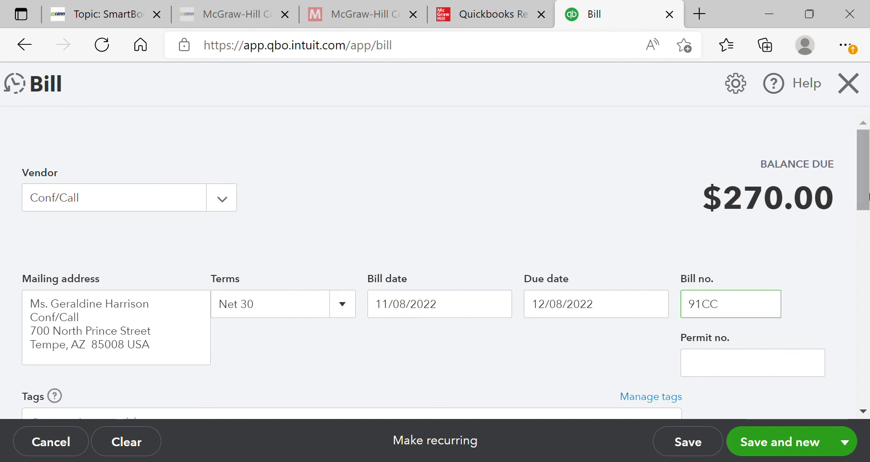
- Set the Webinars line quantity to 5, then save the bill and start a new one
left_click_drag(868, 191, 868, 323)
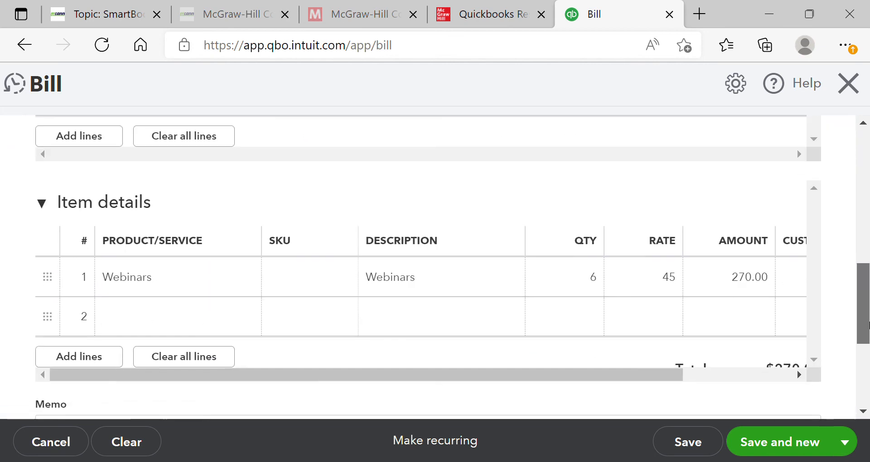
left_click(602, 287)
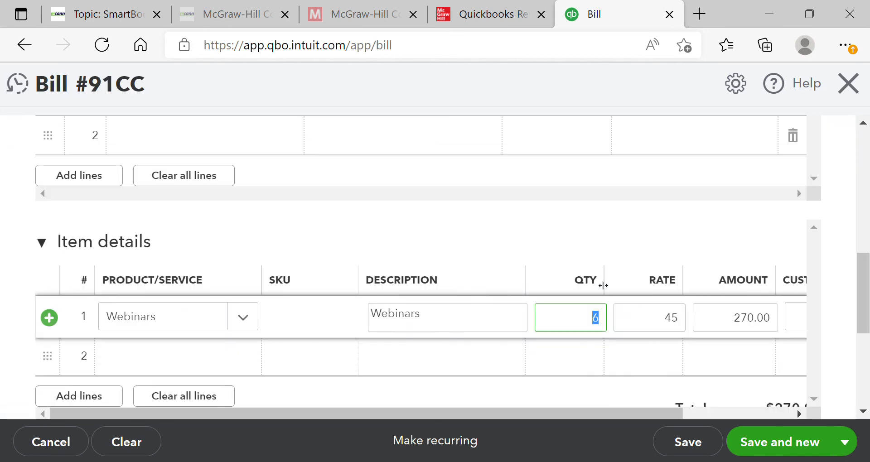
type("5")
left_click(647, 216)
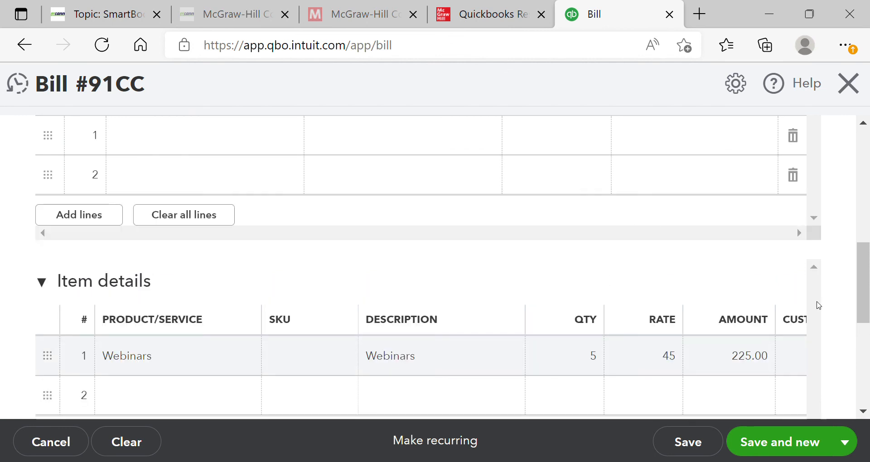
left_click_drag(868, 295, 868, 334)
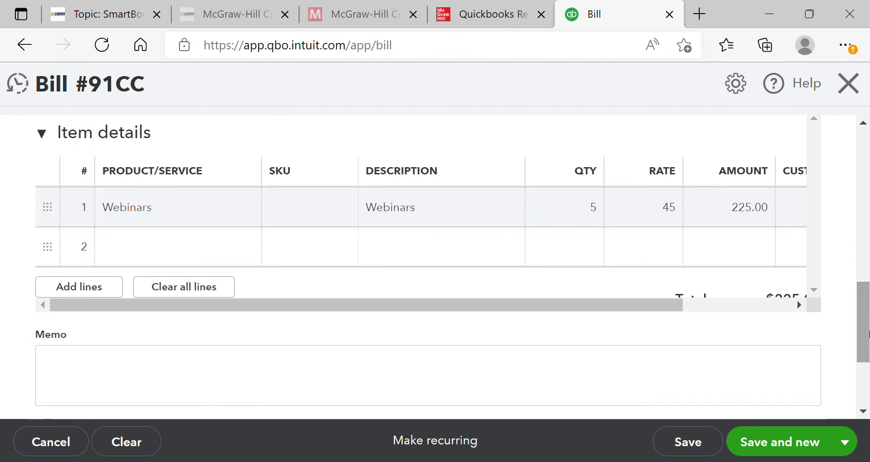
left_click(798, 447)
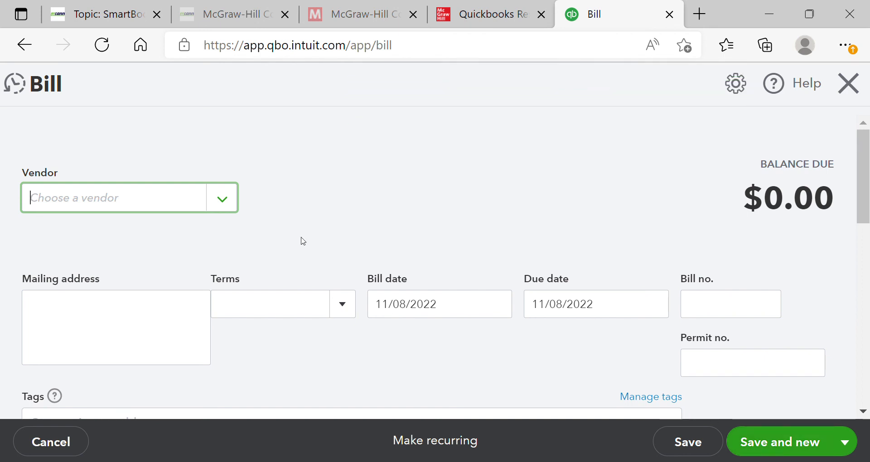
- Choose Ample Store Inc. as the vendor, enter bill number AS12, and check the list of recent bills
type("ample")
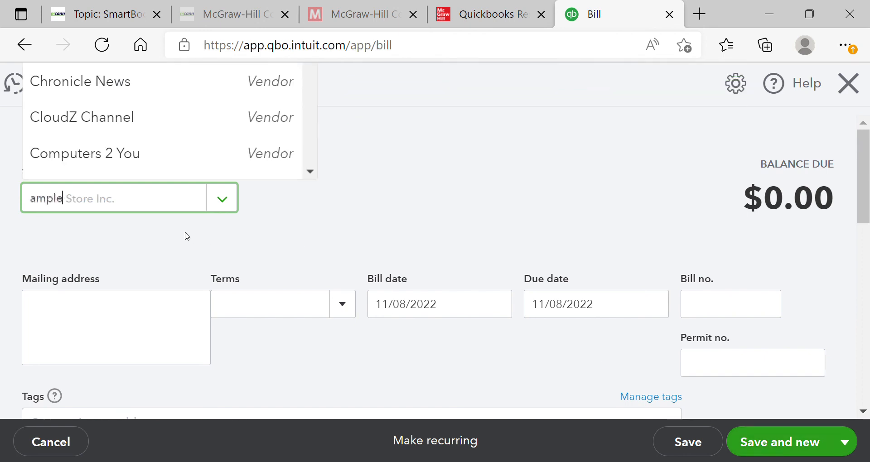
left_click(107, 282)
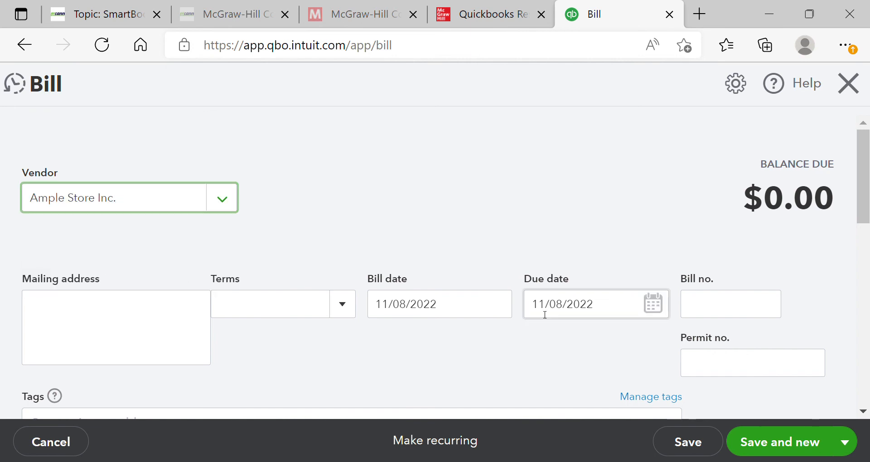
left_click(705, 313)
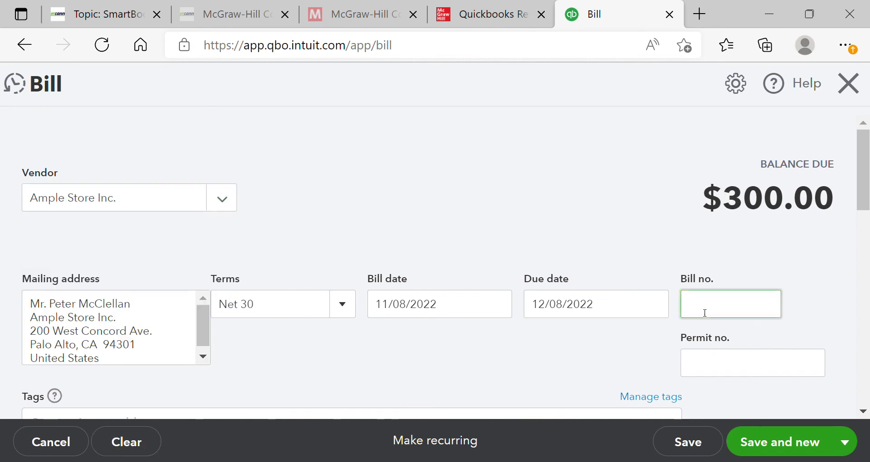
type("AS12")
left_click(299, 162)
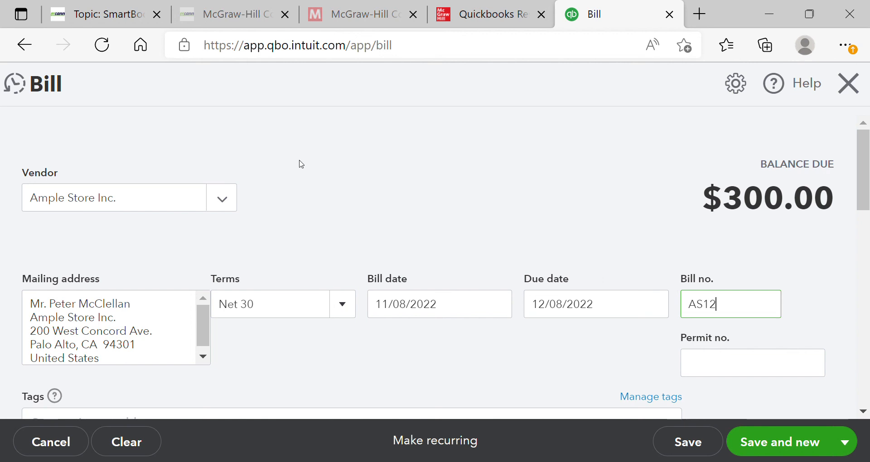
left_click(19, 87)
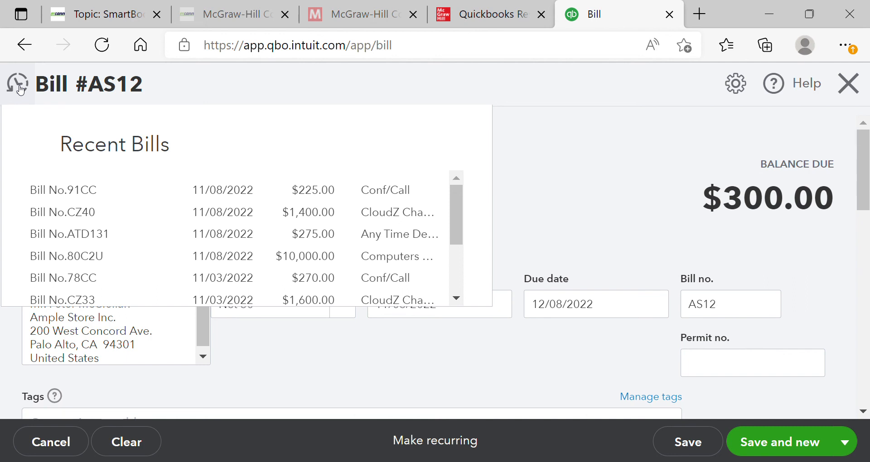
left_click(574, 191)
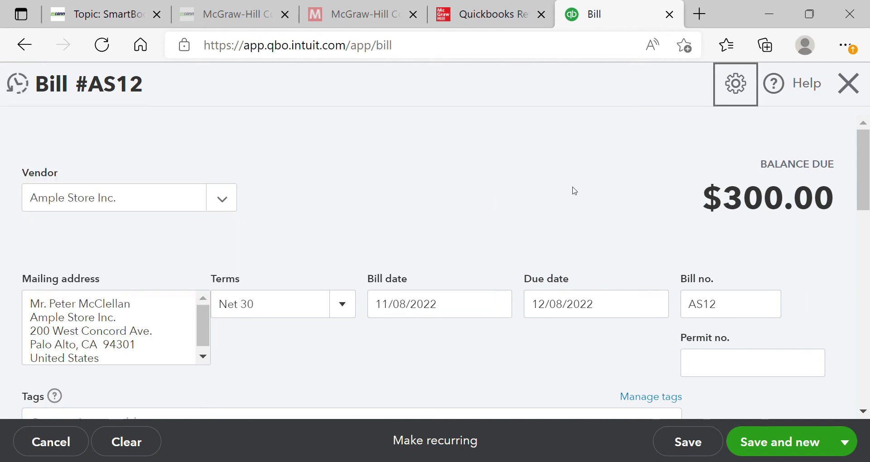
- Set the Data Storage line quantity to 25, then save and close the bill
left_click_drag(869, 202, 869, 334)
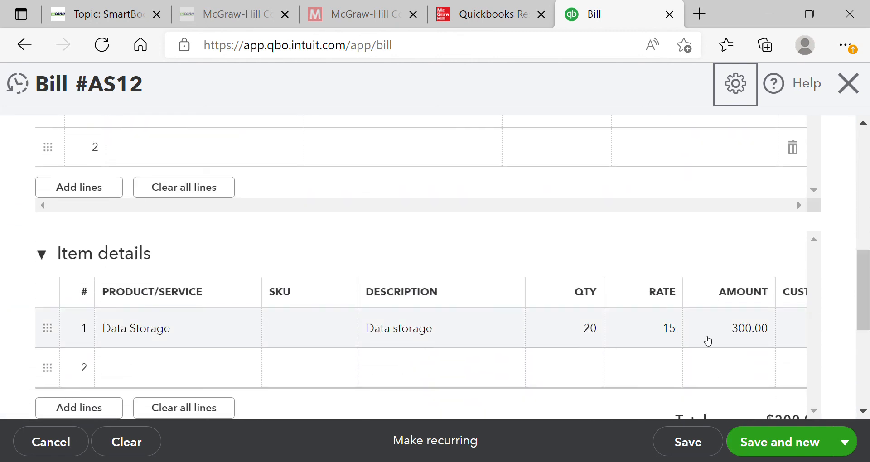
left_click(590, 330)
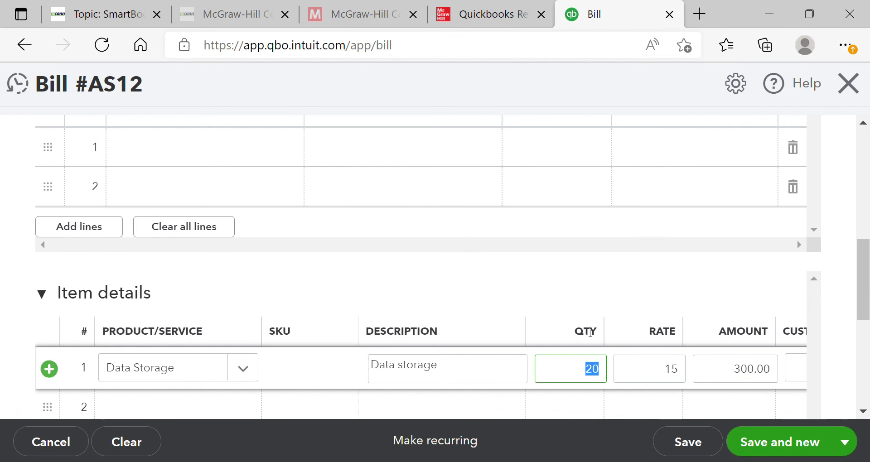
type("25")
left_click(700, 291)
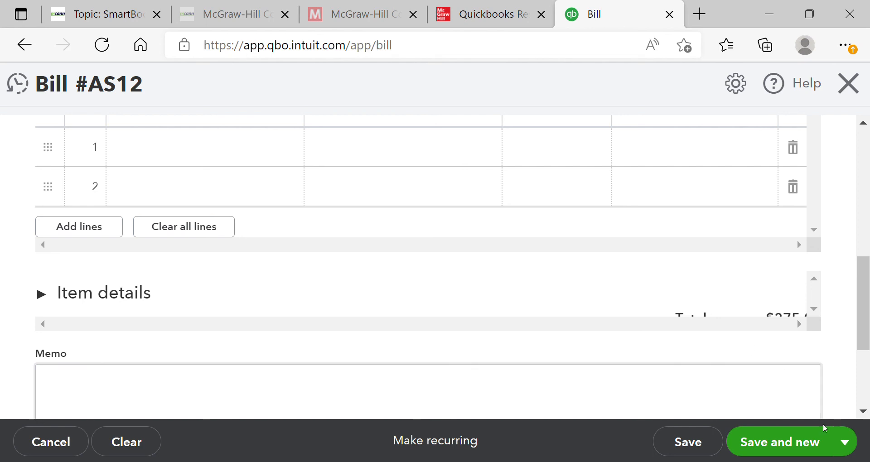
left_click(846, 442)
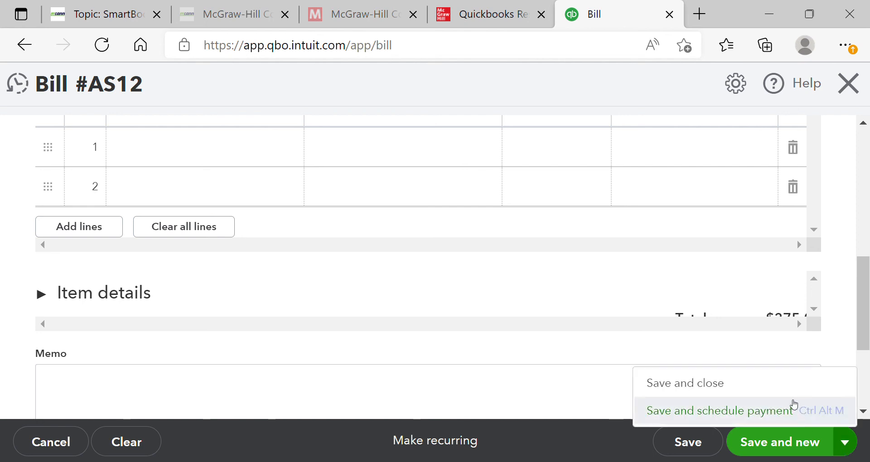
left_click(789, 397)
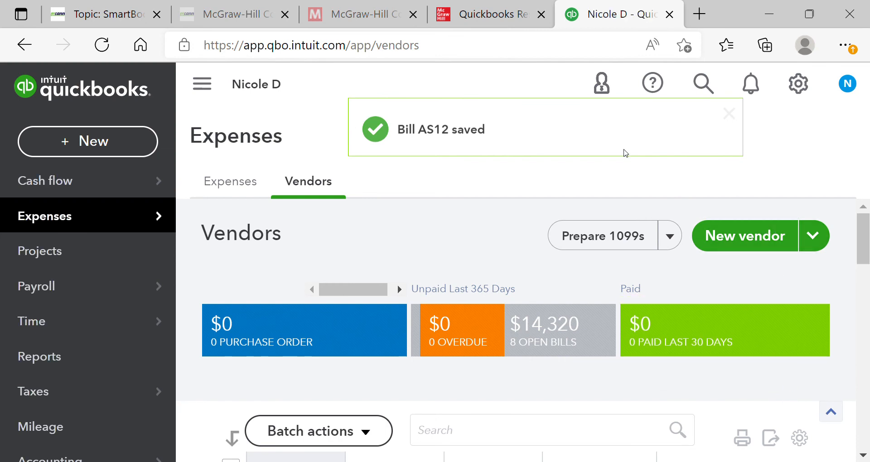
- Read the textbook's transactions following bill AS12, then return to QuickBooks Online
left_click(472, 26)
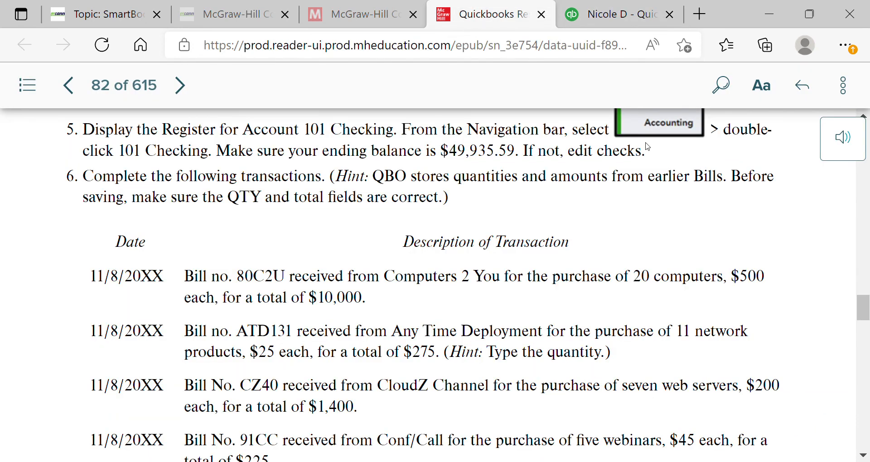
left_click_drag(868, 302, 868, 323)
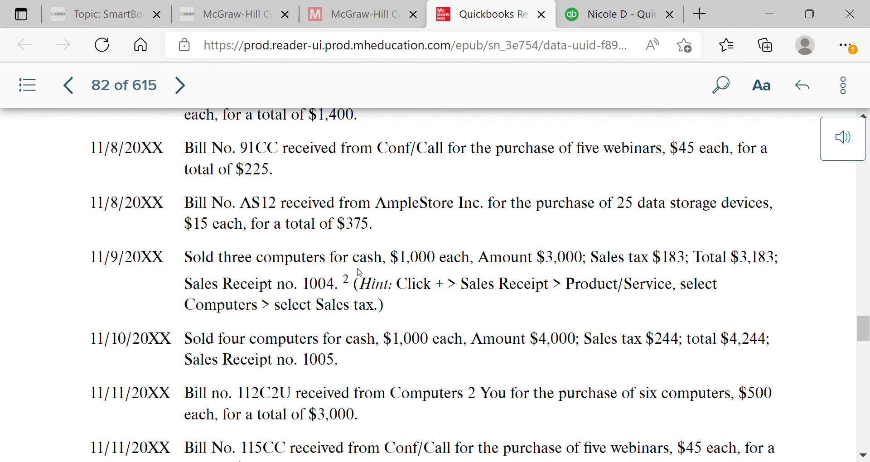
left_click(608, 18)
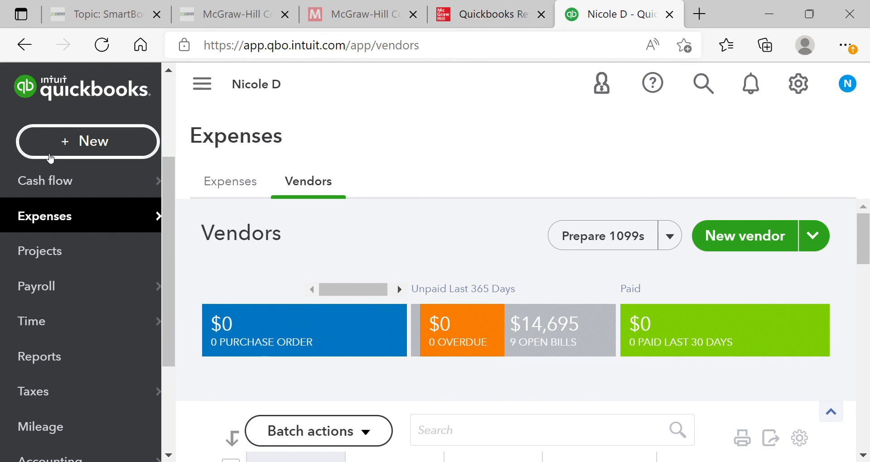
- Create a new sales receipt and choose Cash Sales as its customer
left_click(59, 154)
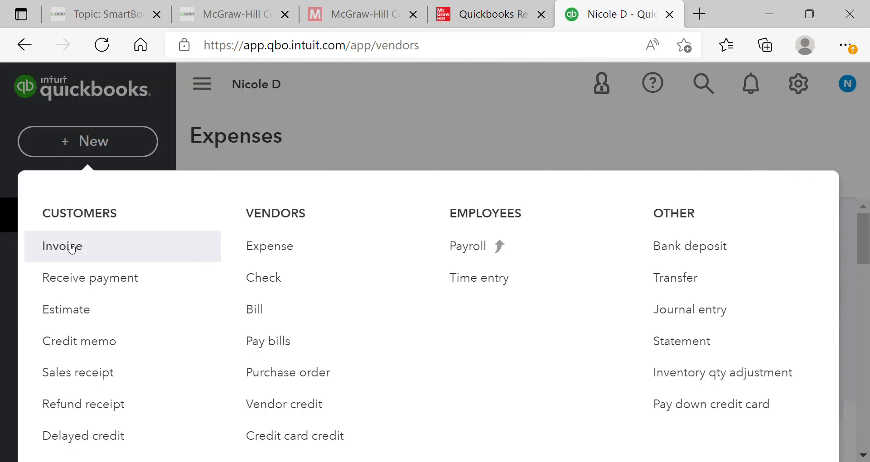
left_click(65, 374)
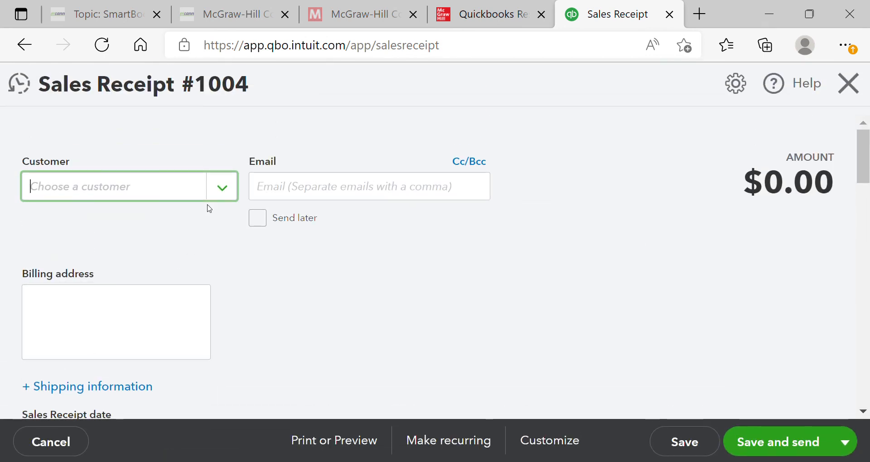
left_click(223, 195)
type("cash")
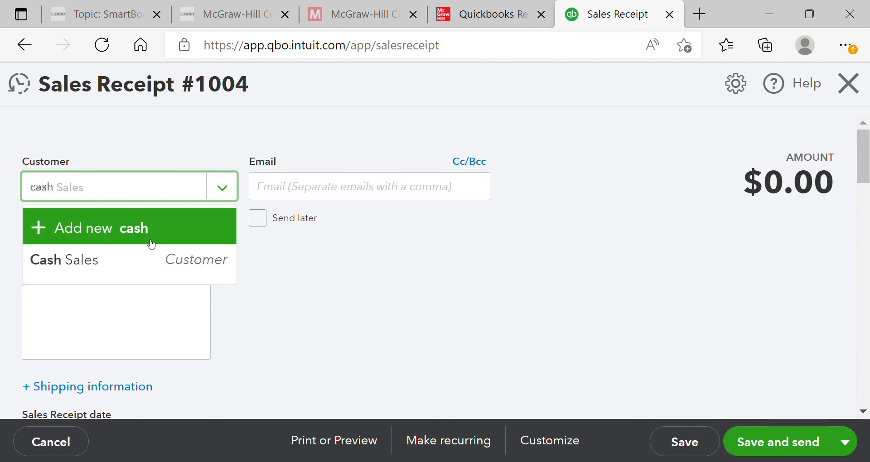
left_click(148, 259)
- Add a Computers line to the sales receipt with a quantity of 3
left_click_drag(868, 163, 866, 275)
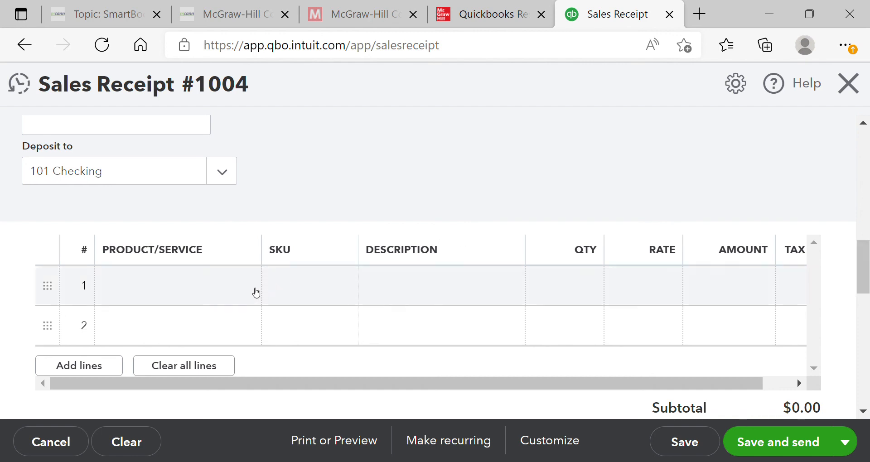
left_click(257, 292)
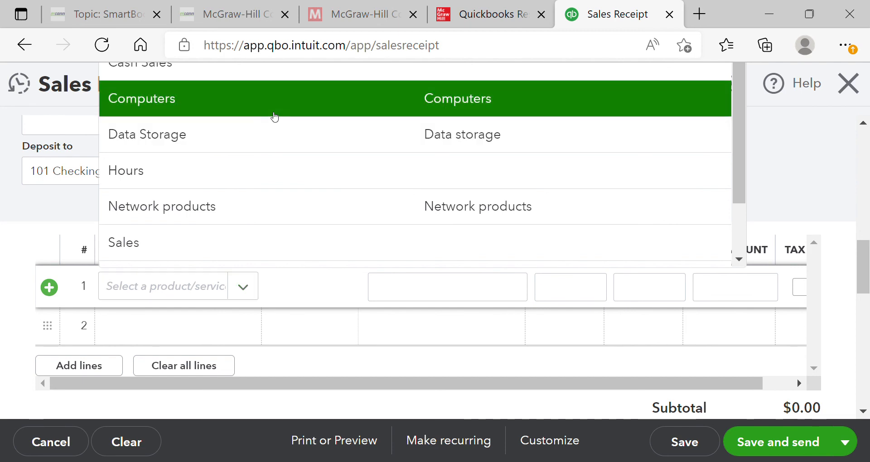
left_click(275, 117)
left_click(597, 288)
type("3")
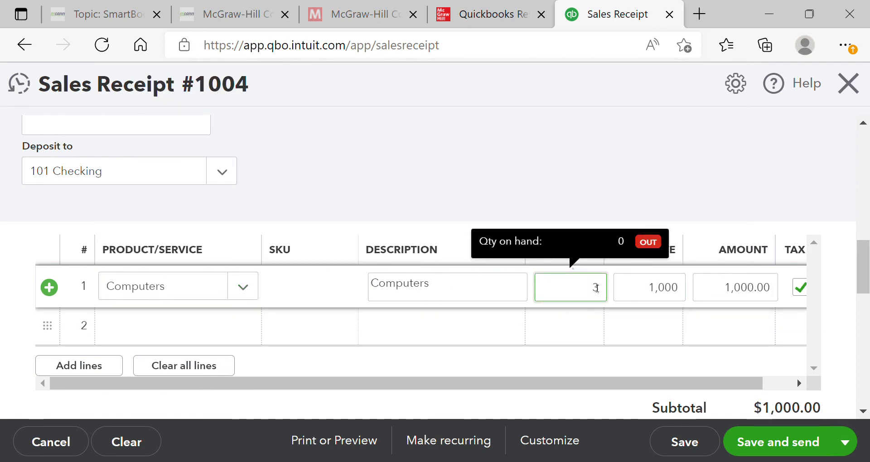
- Review the sales receipt's tax and totals, then save it and start a new sales receipt
left_click(748, 203)
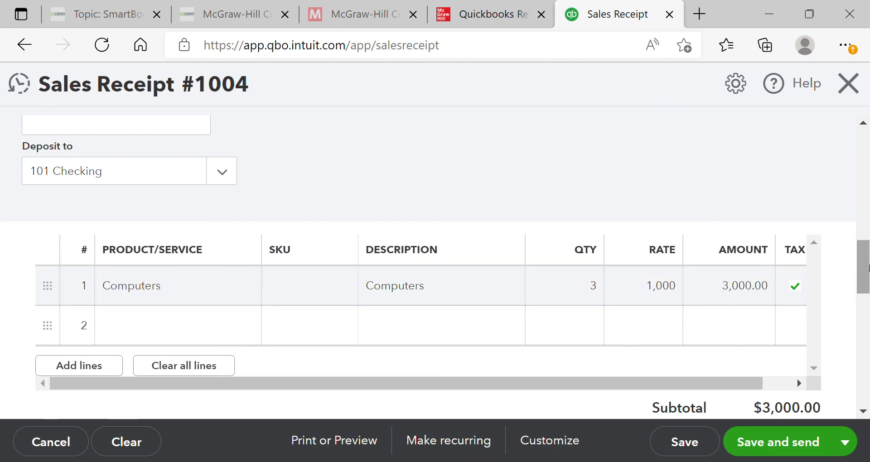
scroll(868, 269, "down", 1)
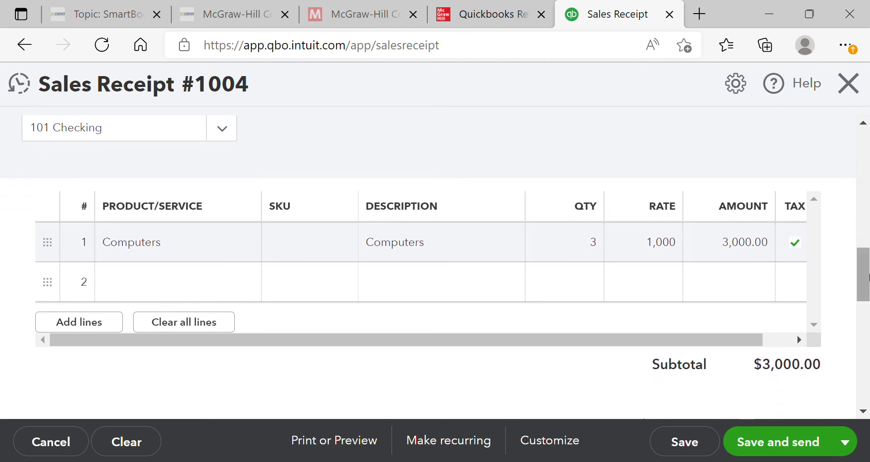
scroll(868, 295, "down", 5)
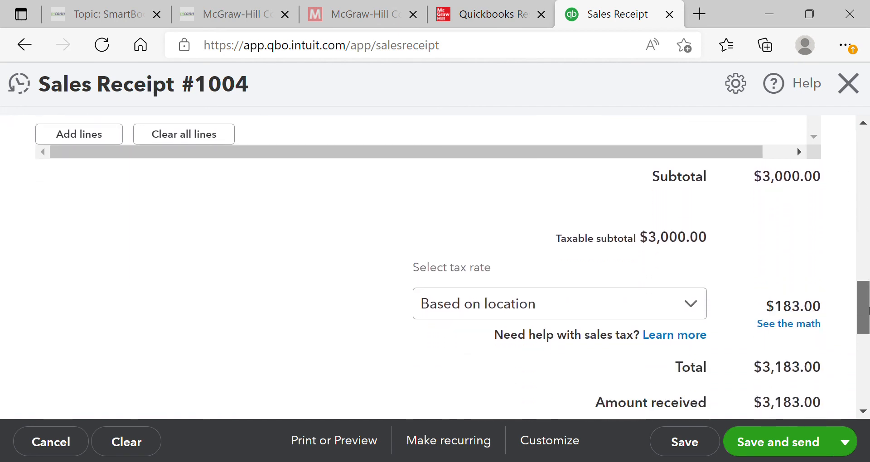
left_click_drag(868, 314, 868, 319)
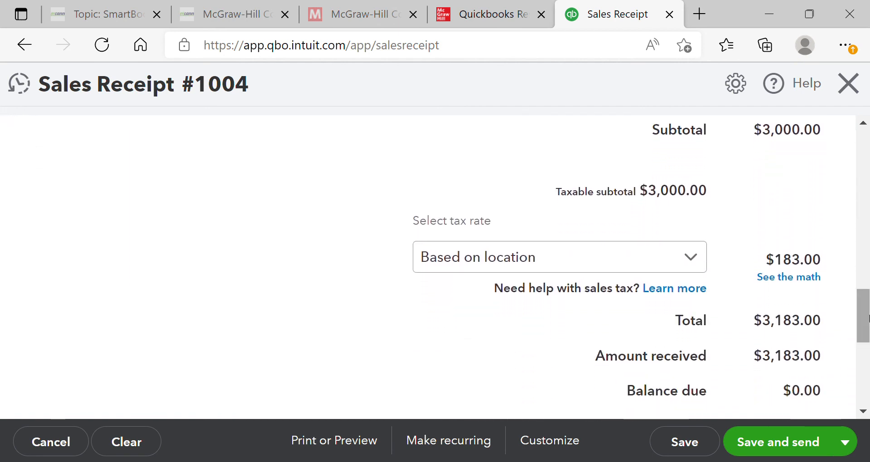
left_click(845, 449)
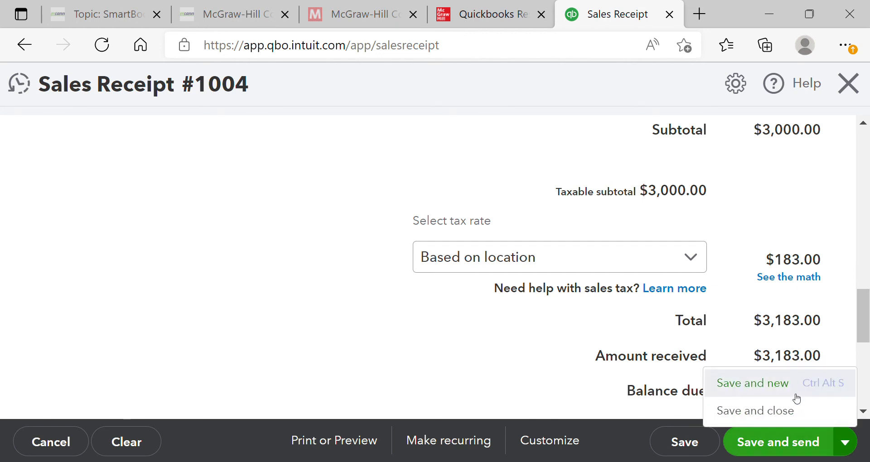
left_click(743, 387)
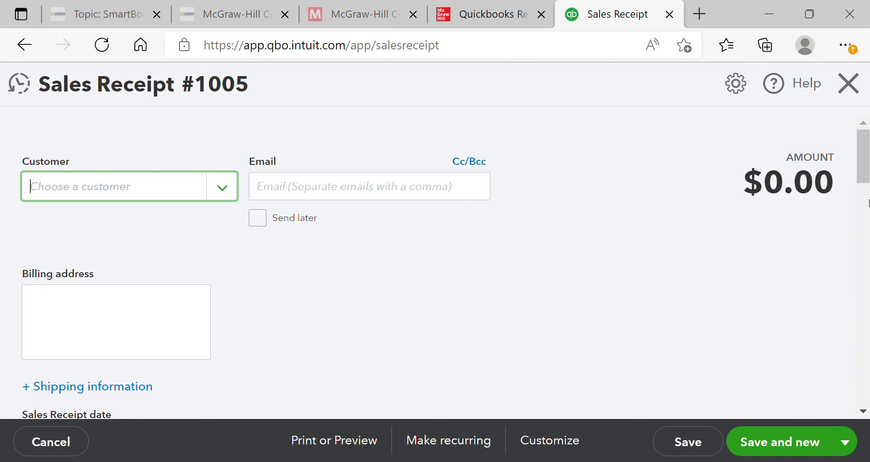
- Choose Cash Sales as the new sales receipt's customer and set its date to 11/10/2022
mouse_move(867, 168)
left_mouse_down()
mouse_move(867, 211)
mouse_move(867, 166)
left_mouse_up()
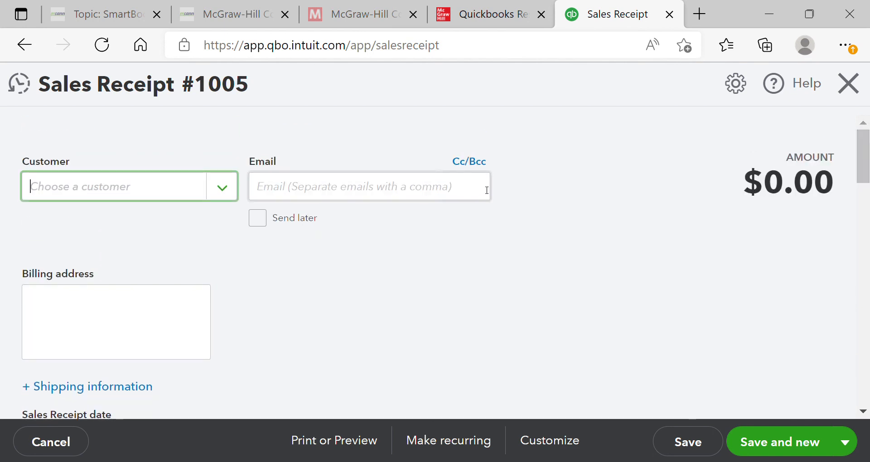
left_click(229, 189)
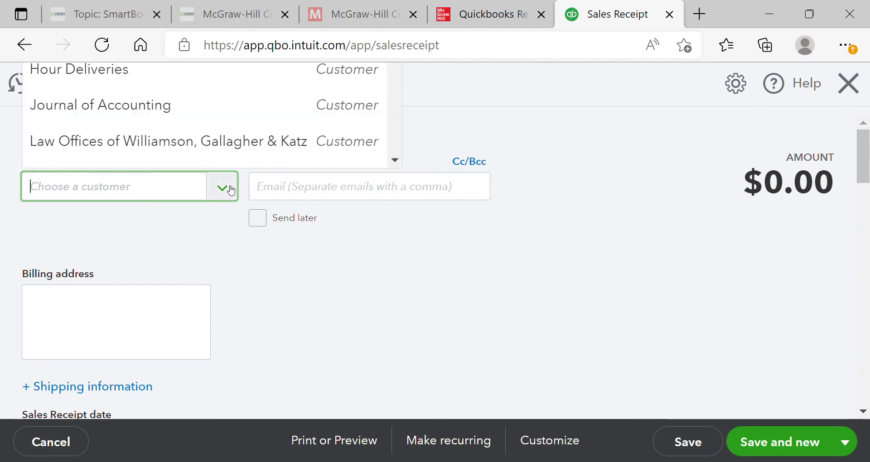
type("cash")
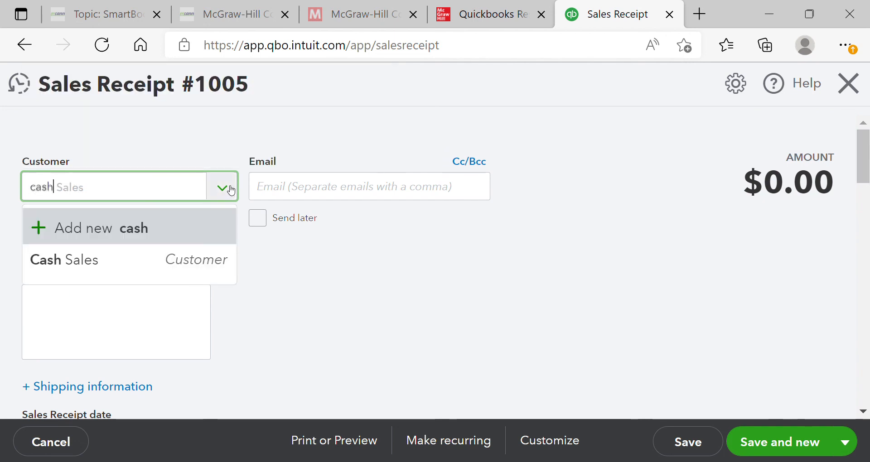
left_click(199, 258)
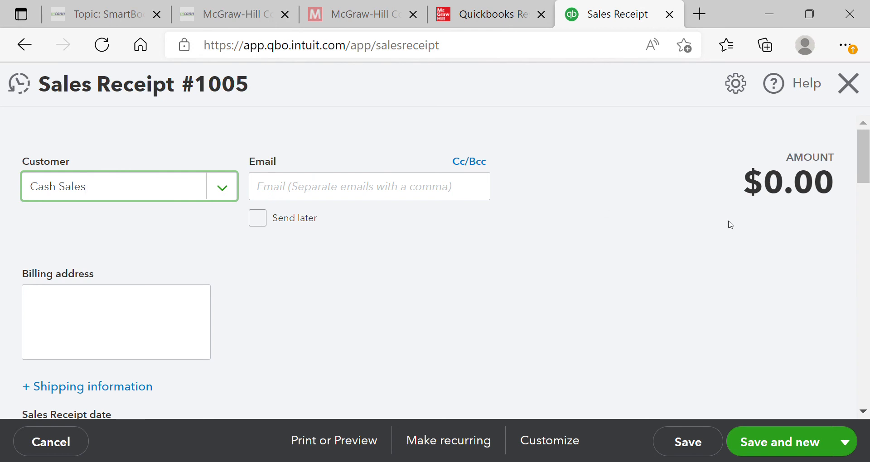
left_click_drag(868, 169, 866, 201)
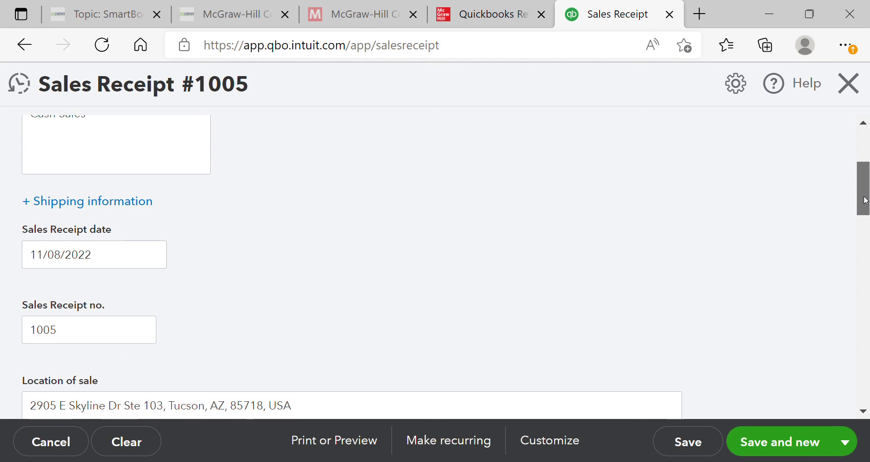
left_click(151, 255)
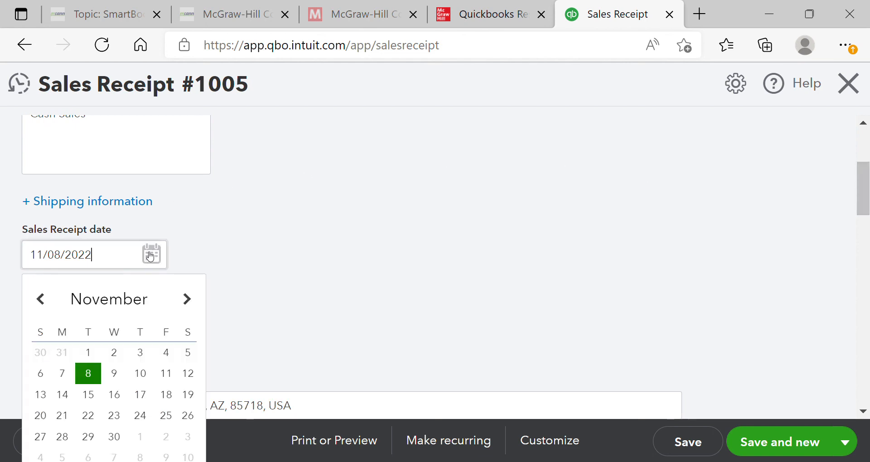
left_click(141, 375)
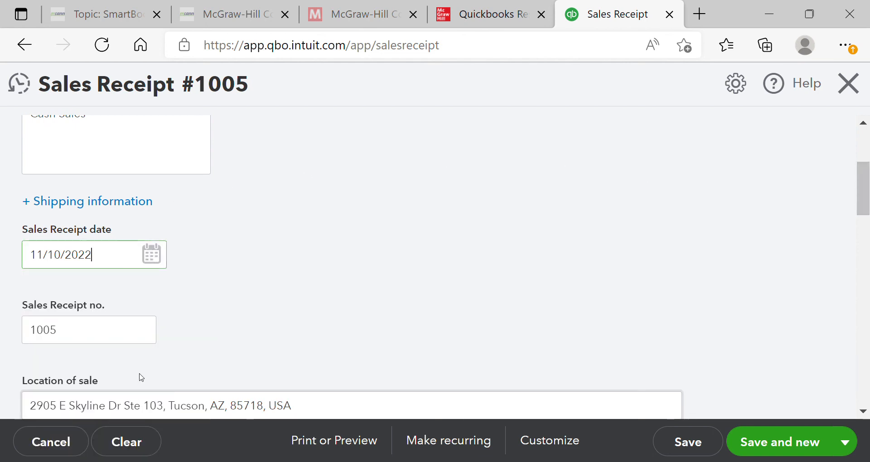
- Add a Computers line with a quantity of 4, then save the sales receipt and start a new one
left_click_drag(869, 175, 868, 227)
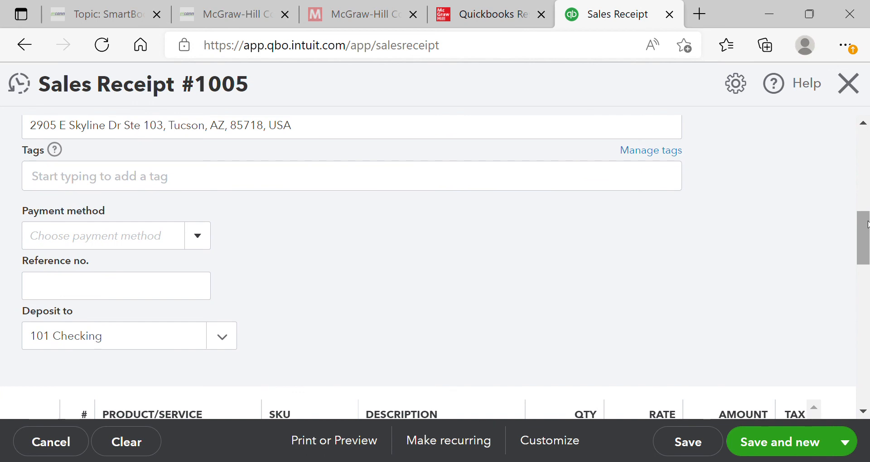
left_click_drag(868, 224, 868, 269)
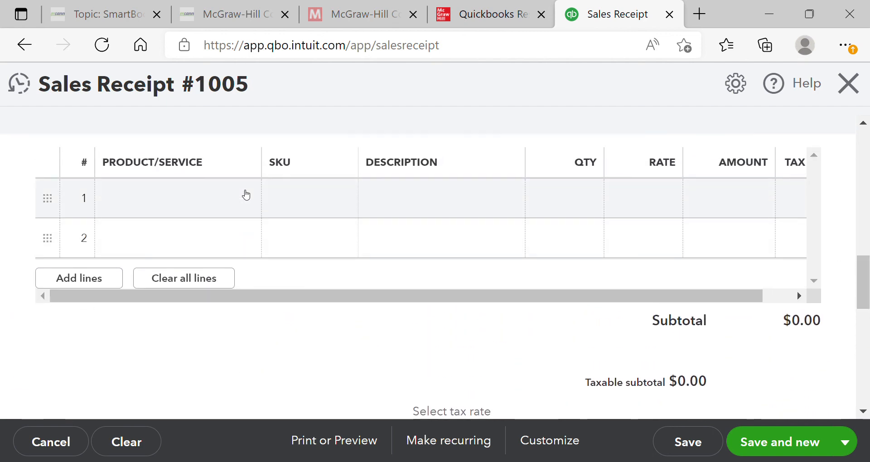
left_click(246, 195)
type("com")
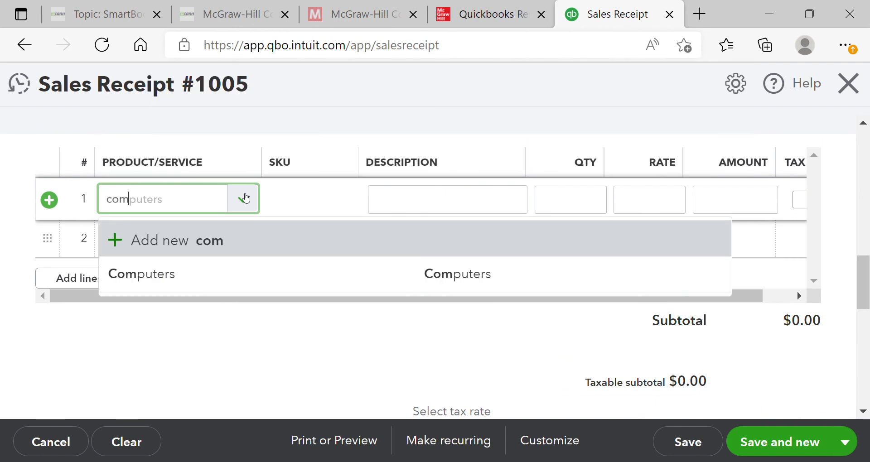
left_click(146, 274)
left_click(582, 199)
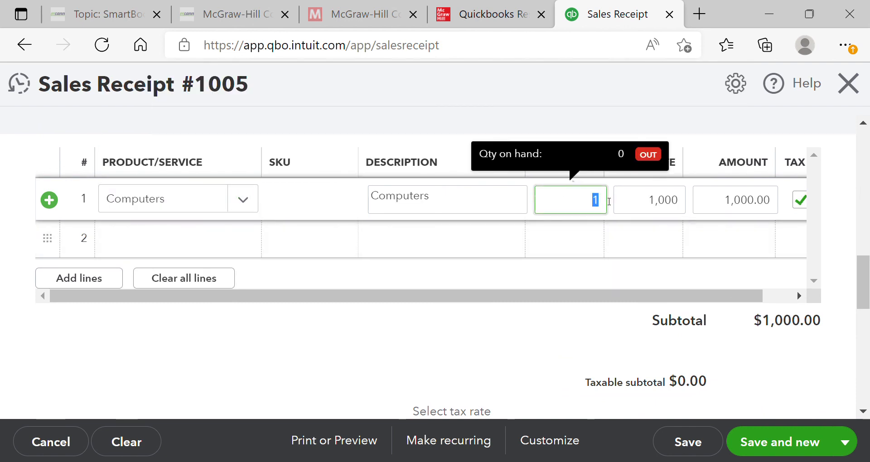
left_click(504, 355)
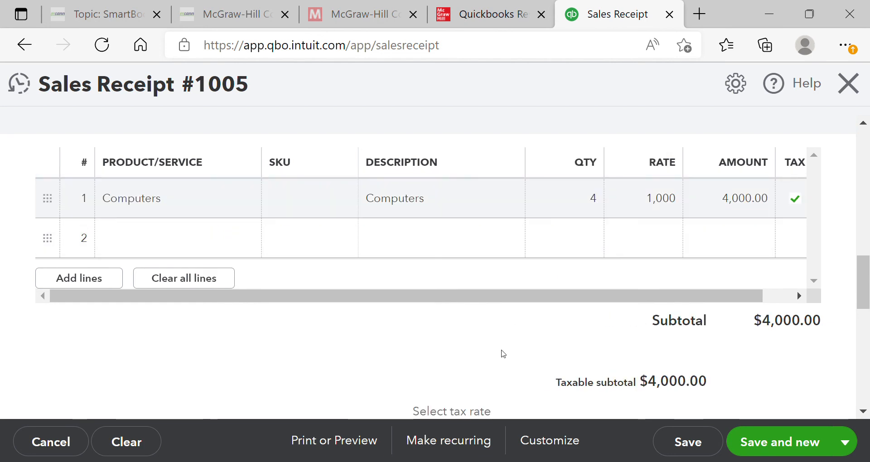
left_click_drag(866, 299, 867, 330)
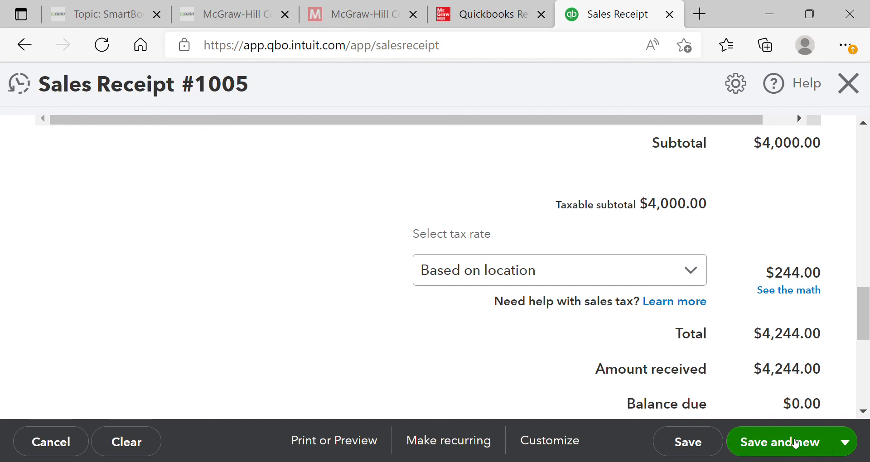
left_click(795, 443)
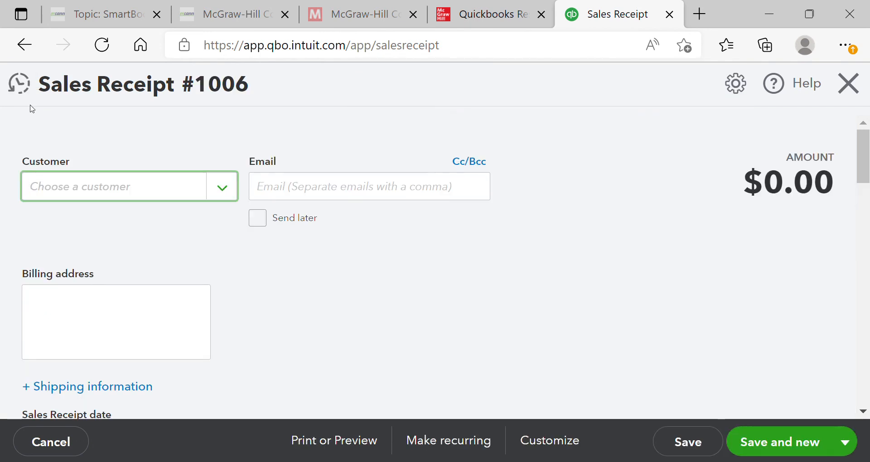
- Reopen Sales Receipt 1004 from the recent receipts, change its date to 11/09/2022, then save and close it
left_click(18, 93)
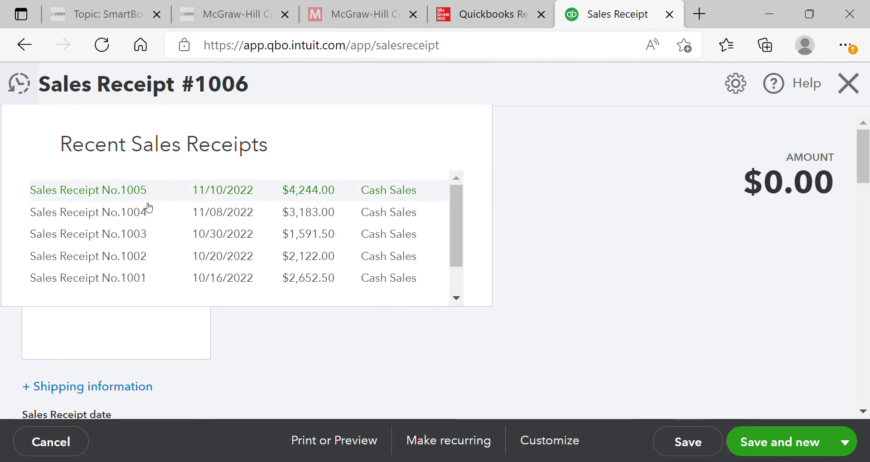
left_click(195, 216)
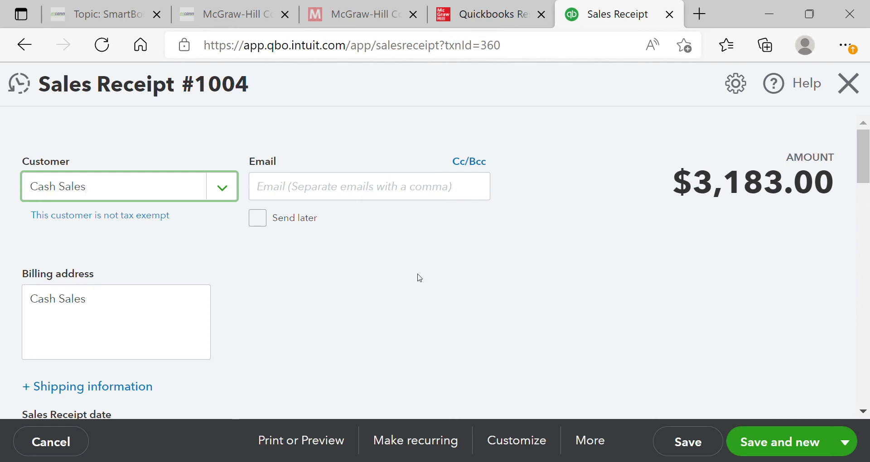
left_click_drag(863, 181, 867, 212)
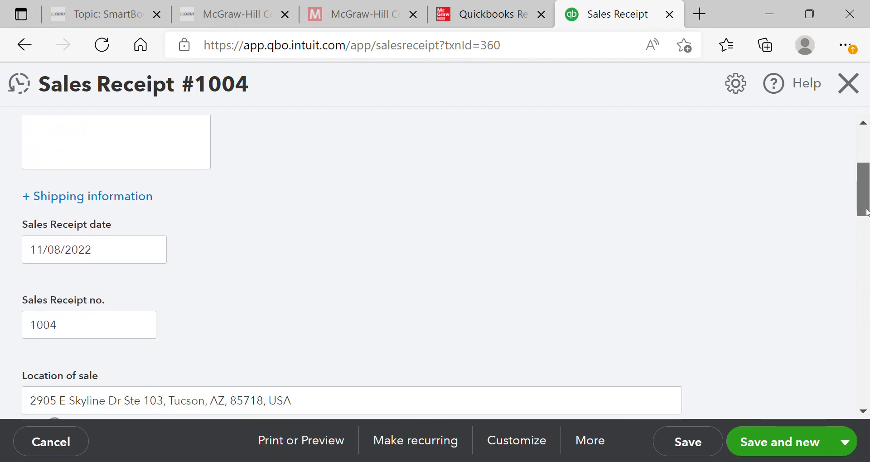
left_click(151, 248)
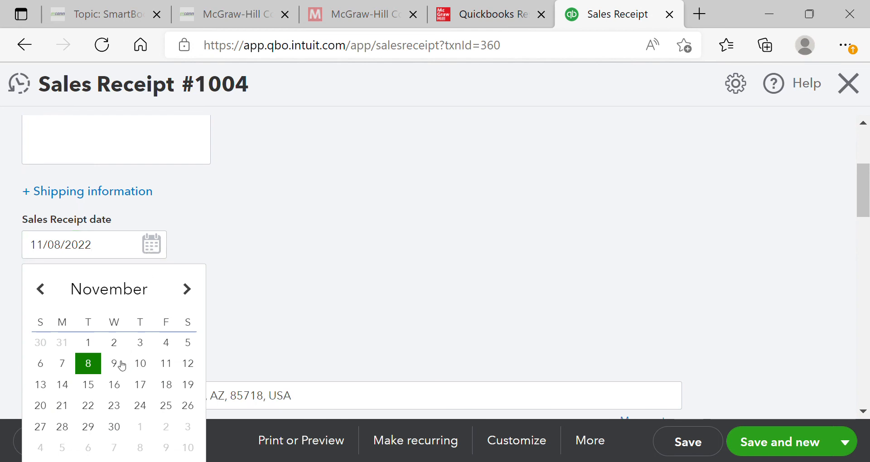
left_click(115, 364)
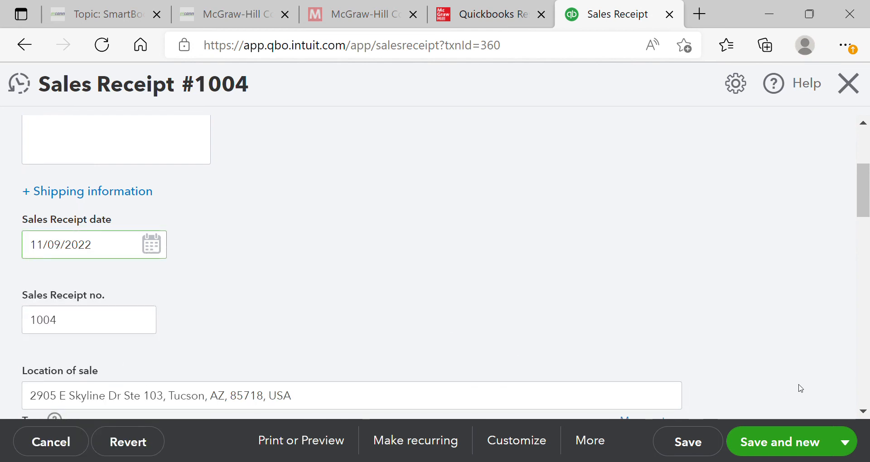
left_click(845, 442)
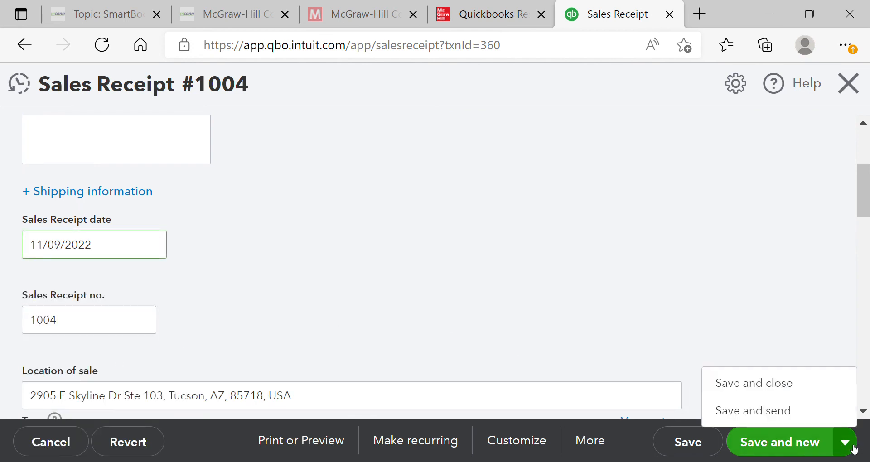
left_click(814, 396)
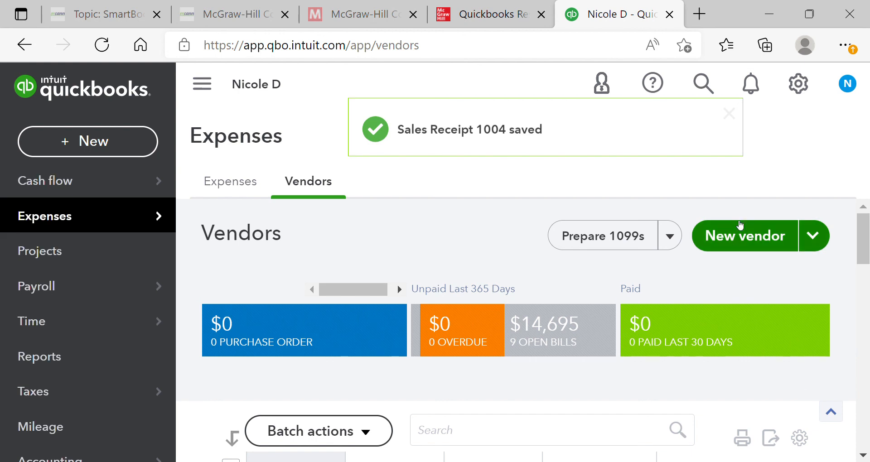
- Read the textbook's transactions following Sales Receipt 1005, then return to QuickBooks Online
left_click(477, 19)
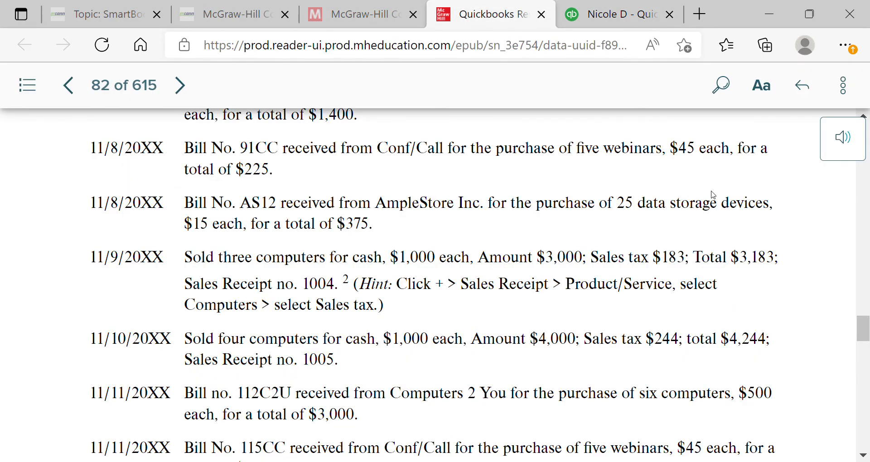
scroll(866, 317, "down", 2)
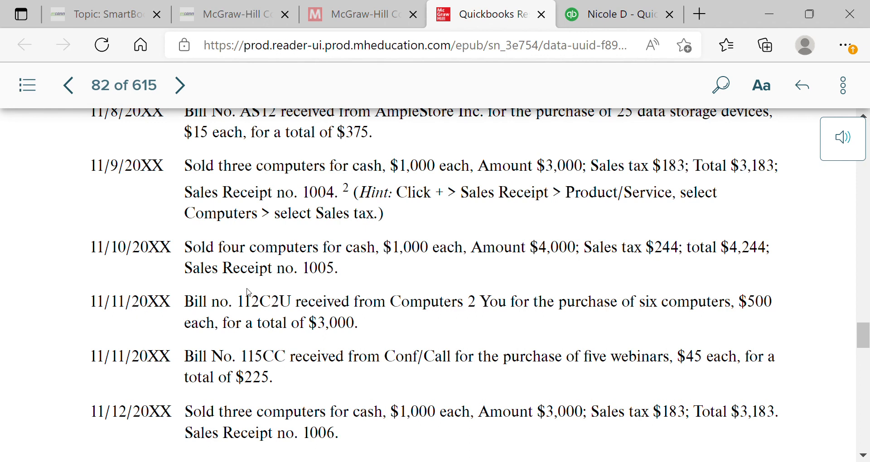
left_click(653, 20)
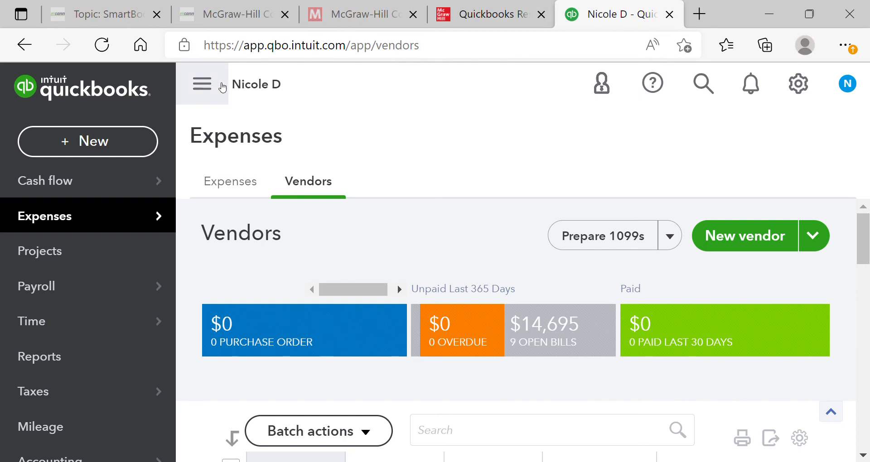
- Create a new bill and choose Computers 2 You as its vendor
left_click(98, 151)
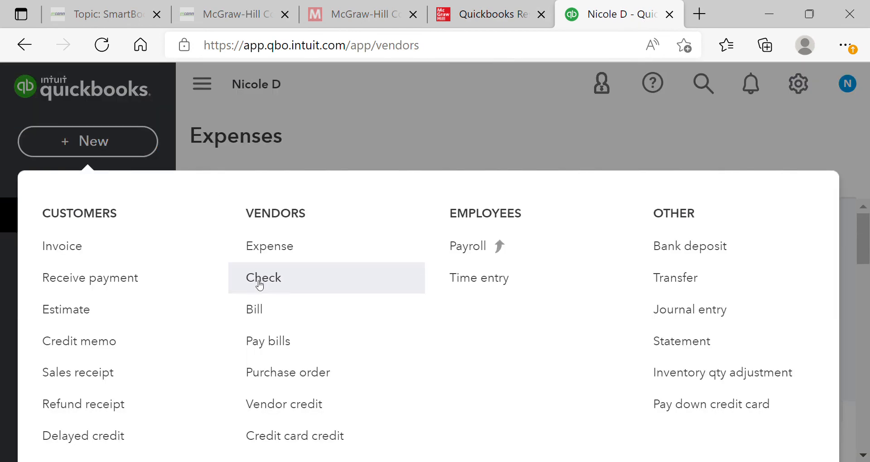
left_click(260, 305)
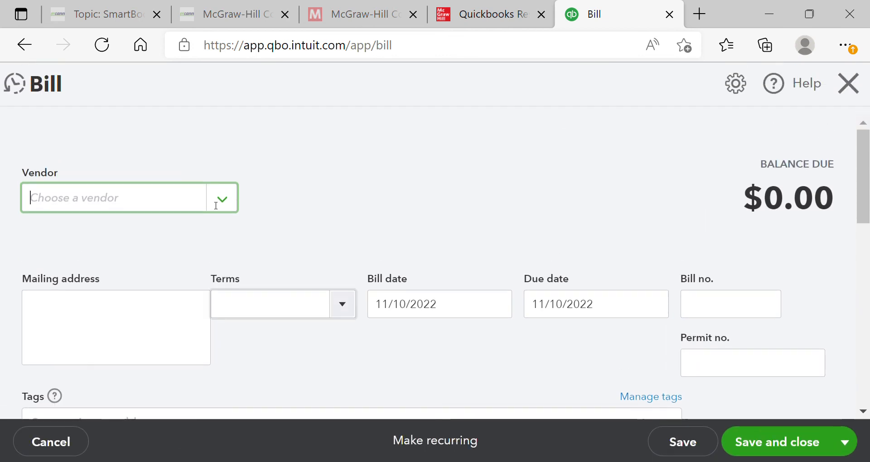
left_click(191, 205)
type("compu")
left_click(168, 270)
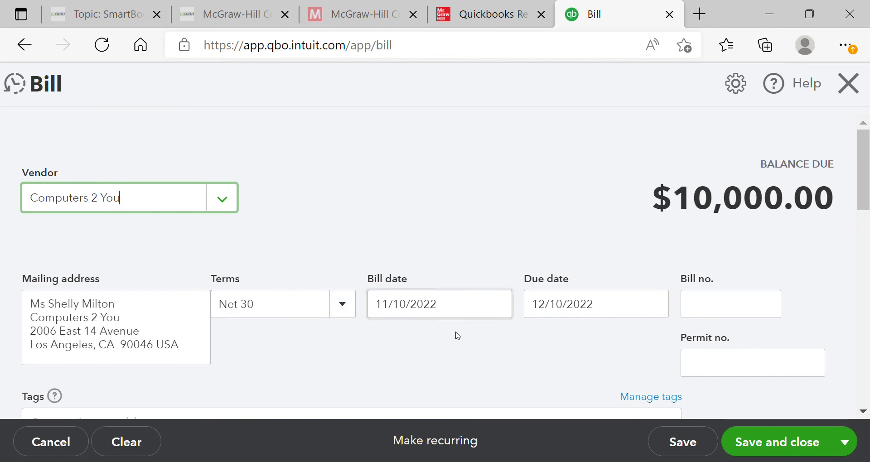
- Date the Computers 2 You bill 11/11/2022 and enter 112C2U as its bill number
left_click(493, 310)
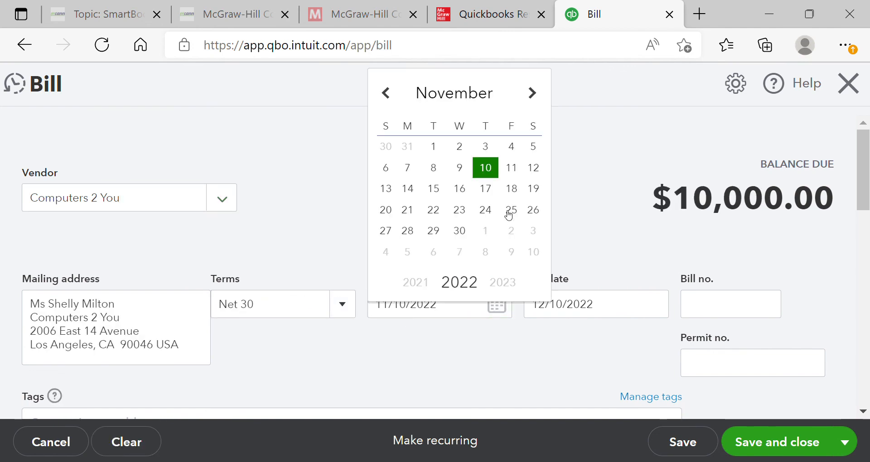
left_click(513, 173)
left_click(703, 308)
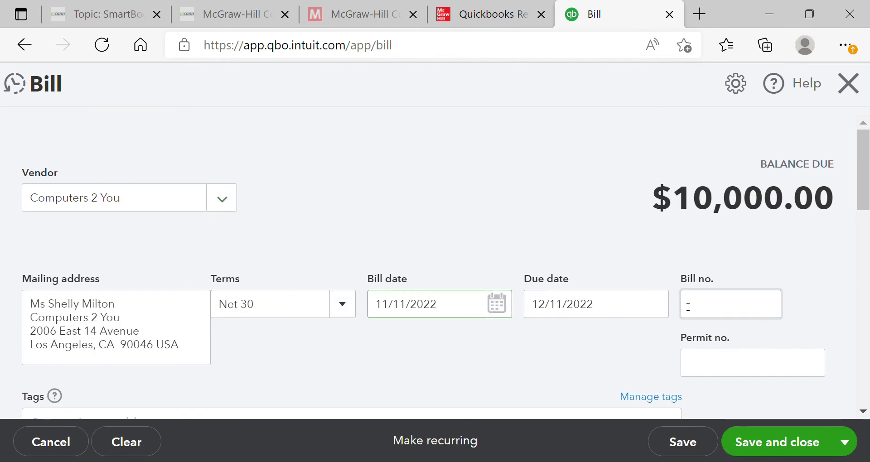
type("112C2U")
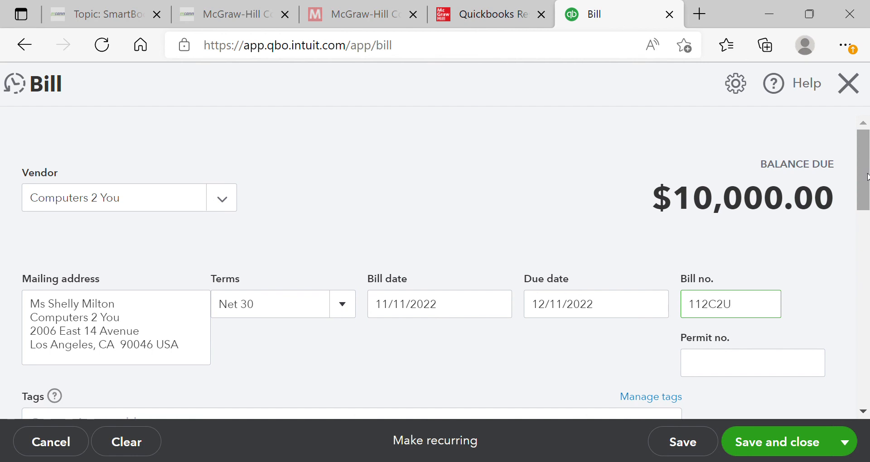
- Set the quantity of the bill's Computers line to 6, then save the bill and start a new one
scroll(867, 195, "down", 2)
left_click_drag(868, 195, 868, 322)
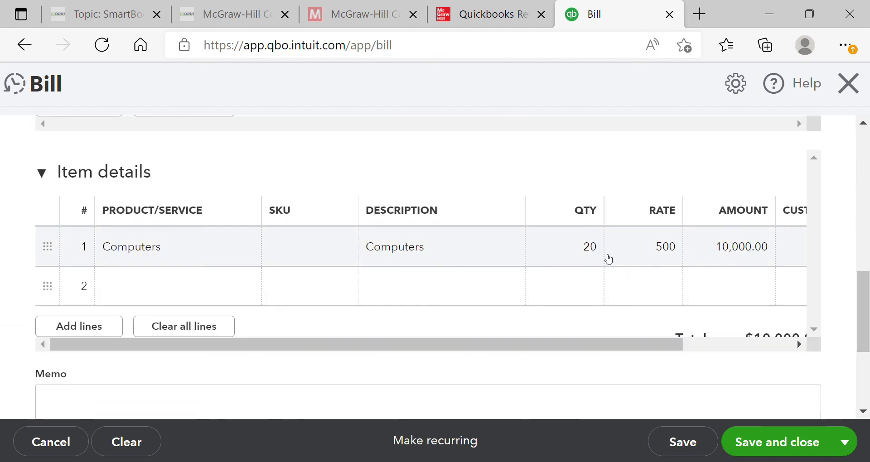
left_click(606, 257)
type("6")
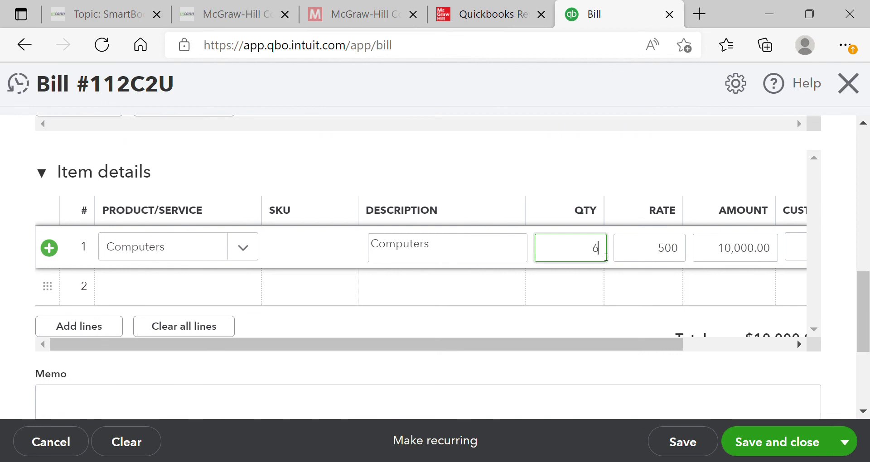
left_click(690, 177)
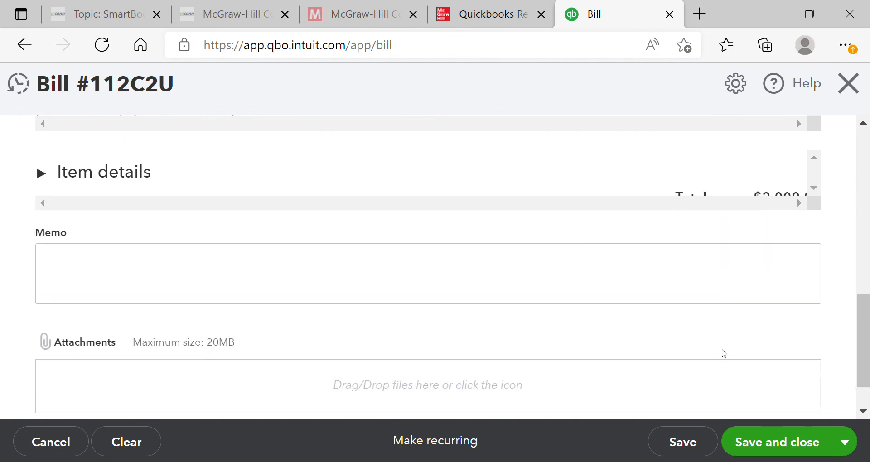
left_click(845, 442)
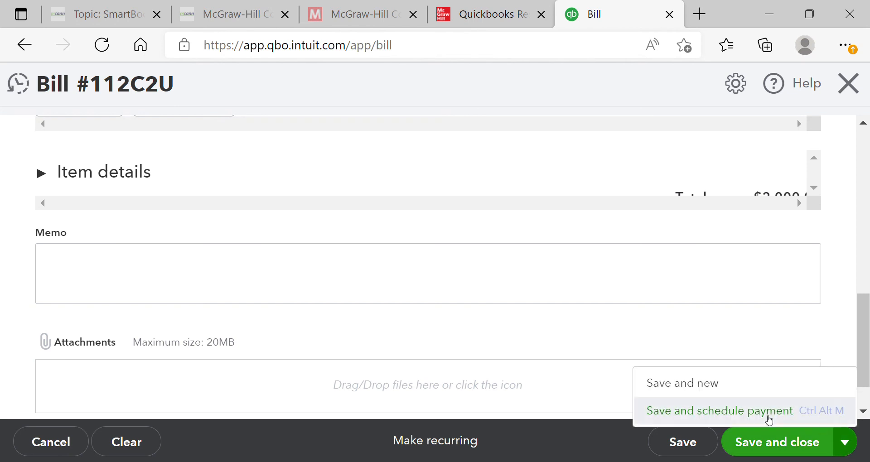
left_click(762, 395)
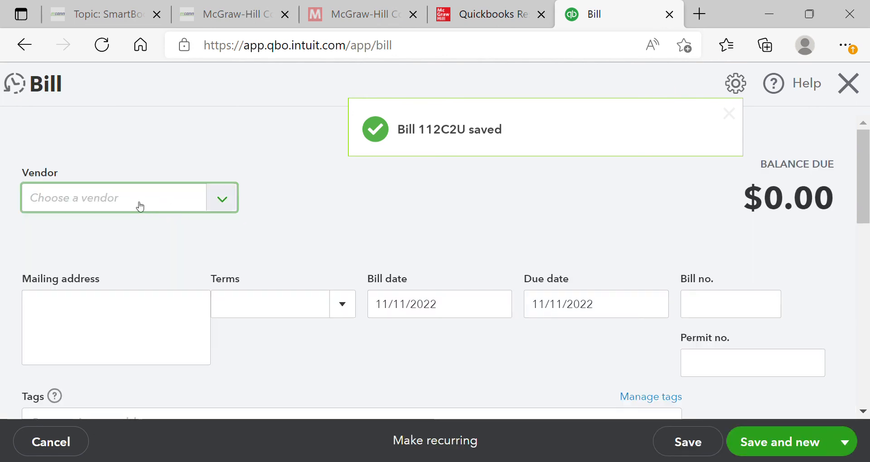
- Choose Conf/Call as the new bill's vendor and enter 115CC as its bill number
type("conf")
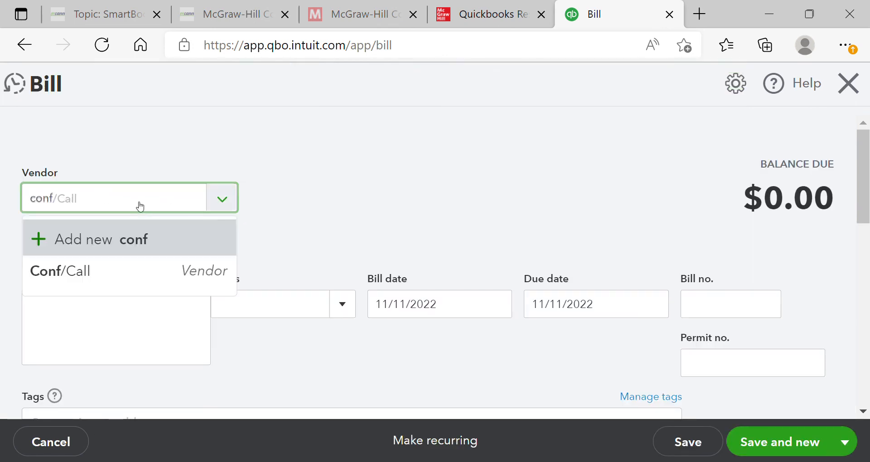
left_click(130, 271)
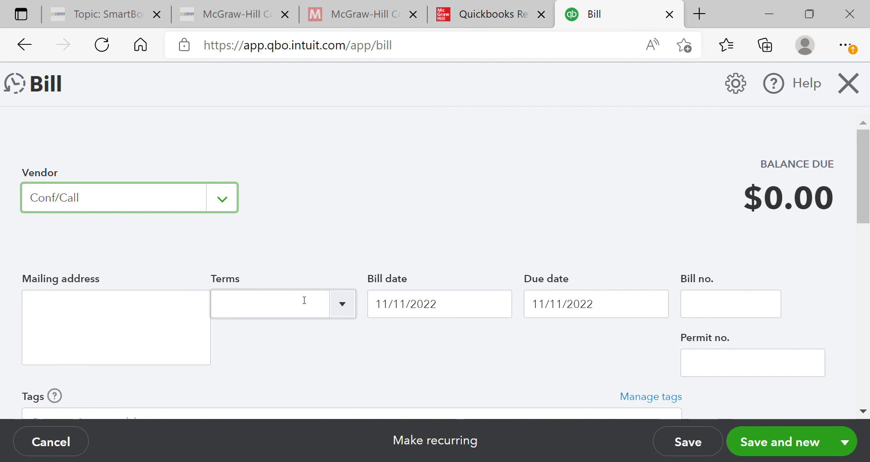
left_click(760, 300)
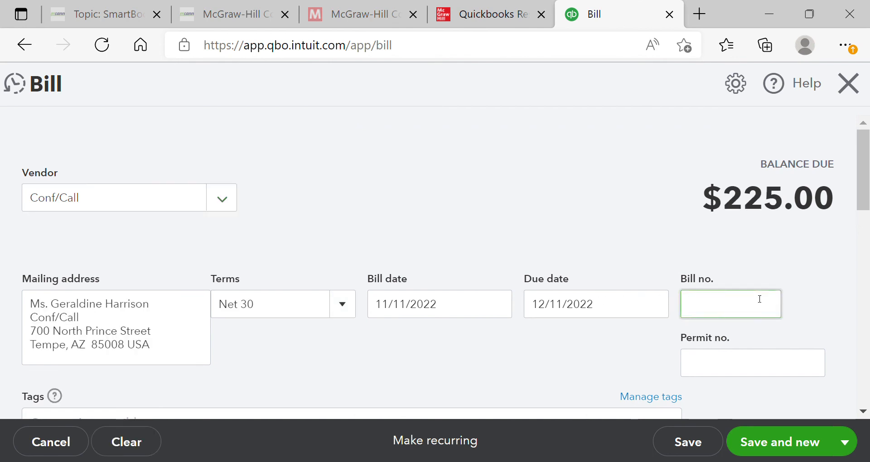
type("115CC")
- Check the Webinars line under the Conf/Call bill's item details, then save and close the bill
scroll(866, 213, "down", 2)
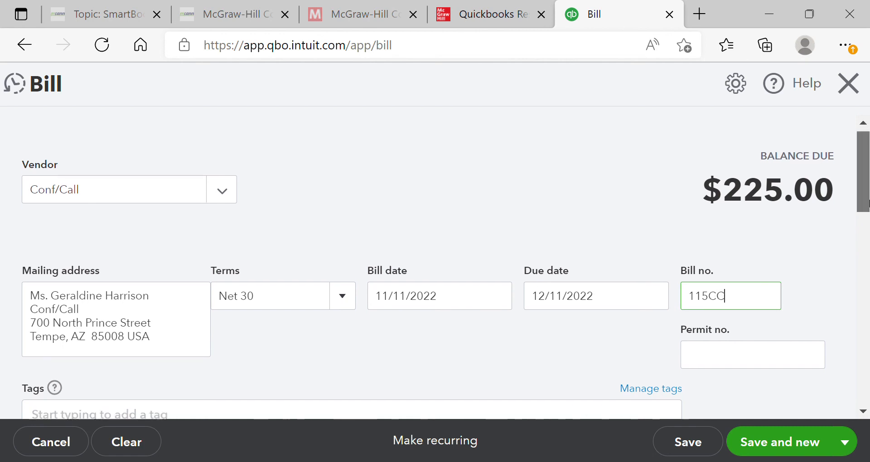
left_click_drag(869, 218, 868, 316)
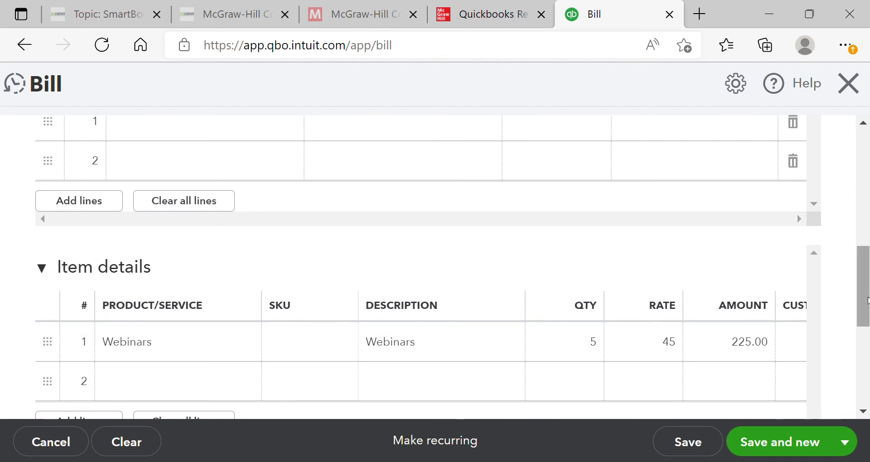
left_click(846, 442)
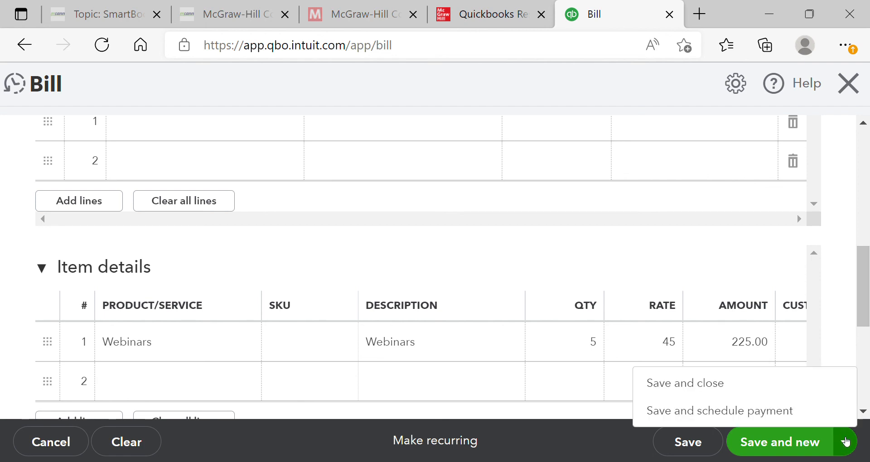
left_click(785, 393)
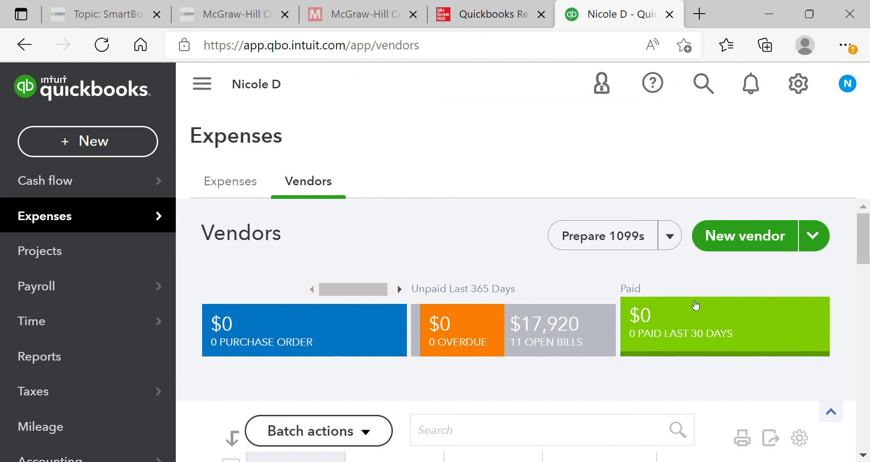
- Create a new sales receipt for the customer Cash Sales and date it 11/12/2022
left_click(111, 145)
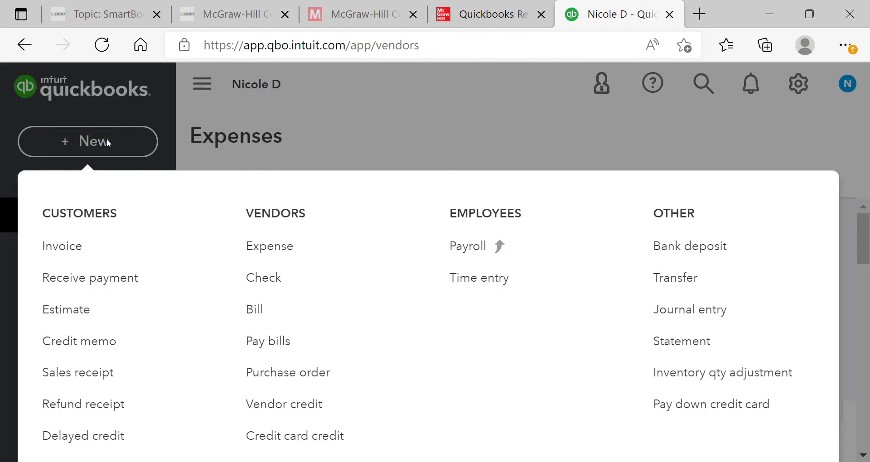
left_click(115, 366)
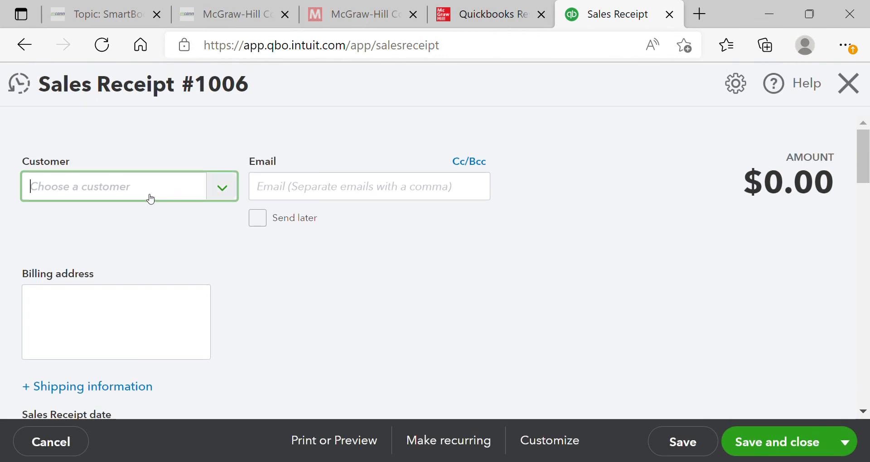
type("cash")
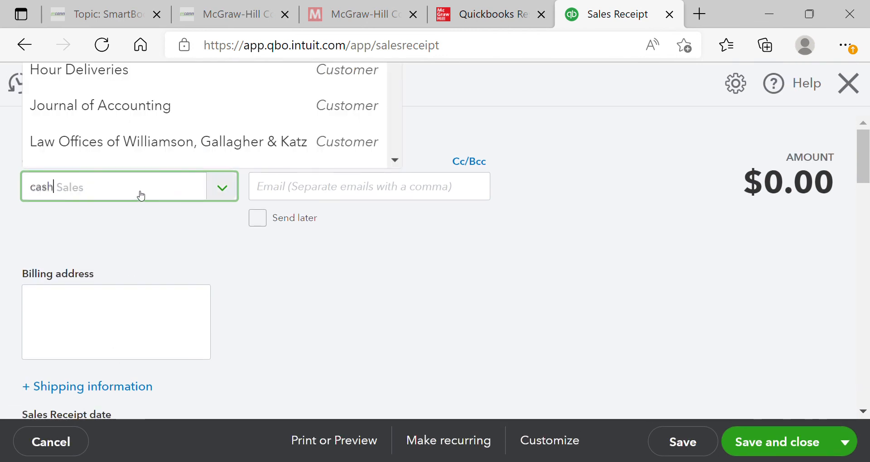
left_click(126, 271)
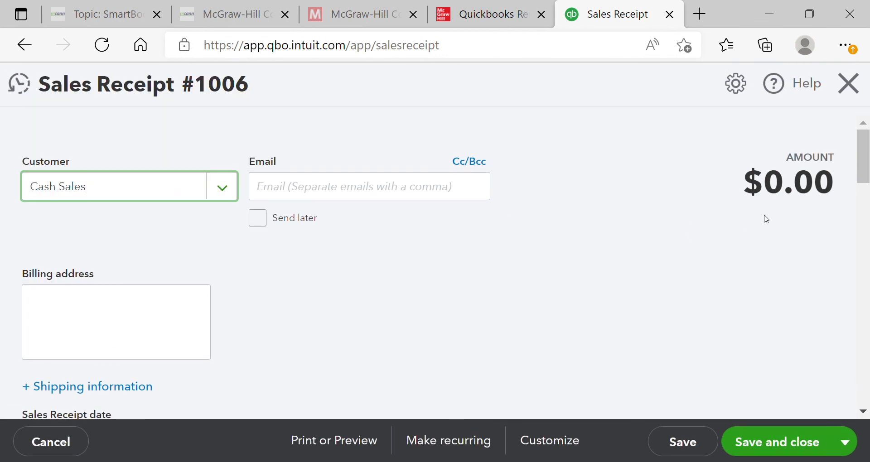
scroll(863, 181, "down", 2)
scroll(868, 187, "down", 2)
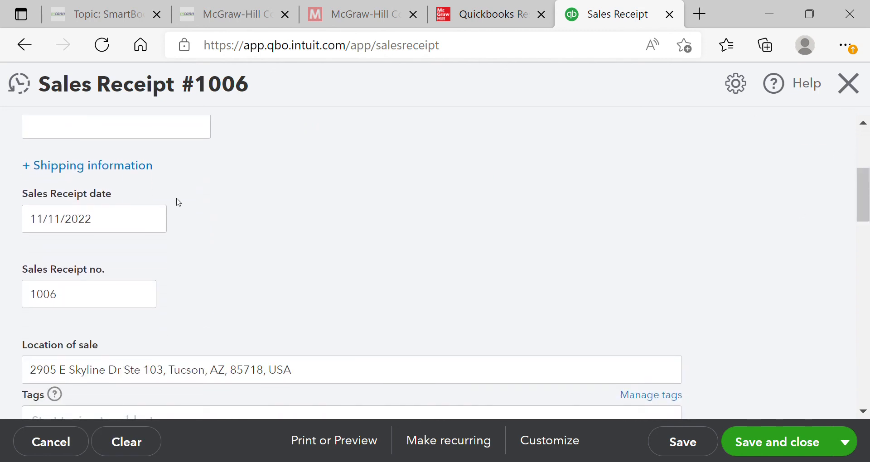
left_click(153, 221)
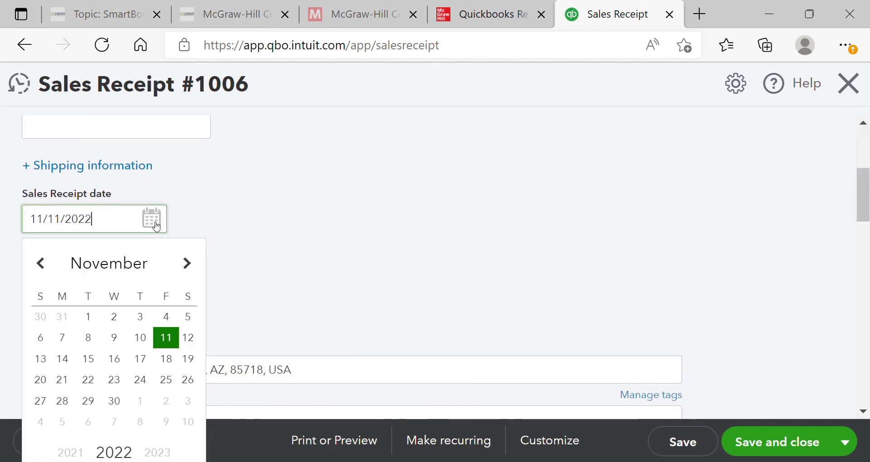
left_click(189, 338)
- Add Computers as the first product line of the sales receipt
scroll(435, 272, "down", 3)
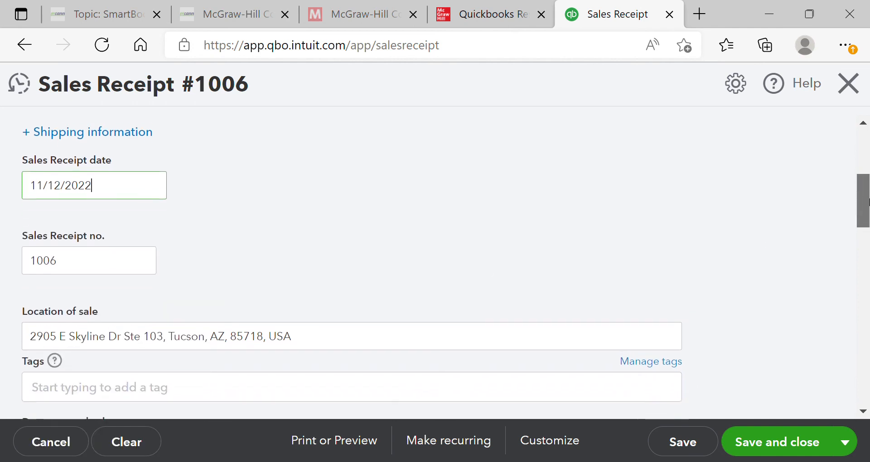
scroll(435, 267, "down", 5)
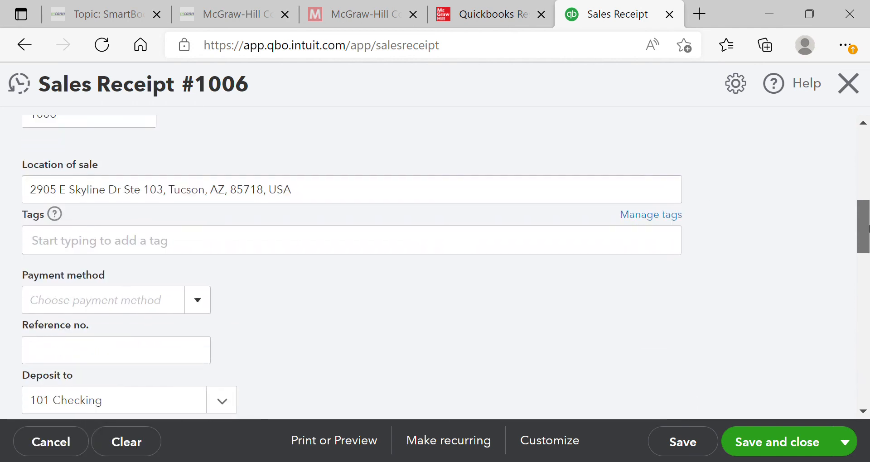
scroll(435, 267, "down", 4)
scroll(397, 230, "up", 2)
left_click(259, 212)
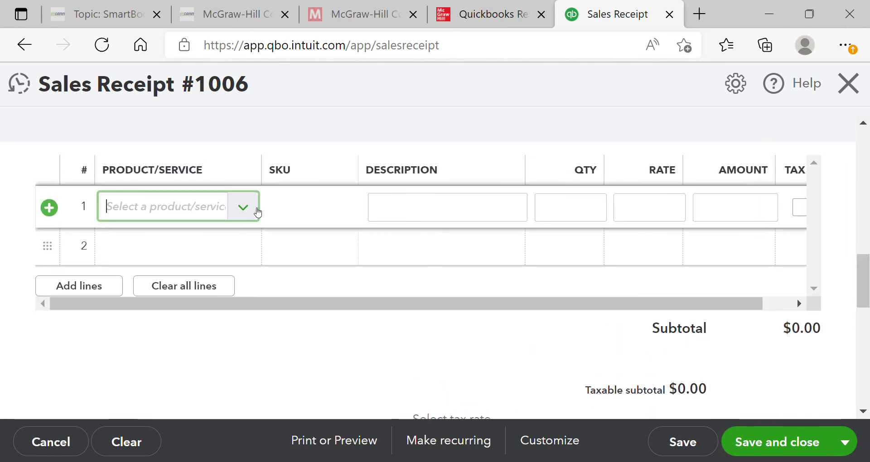
left_click(257, 211)
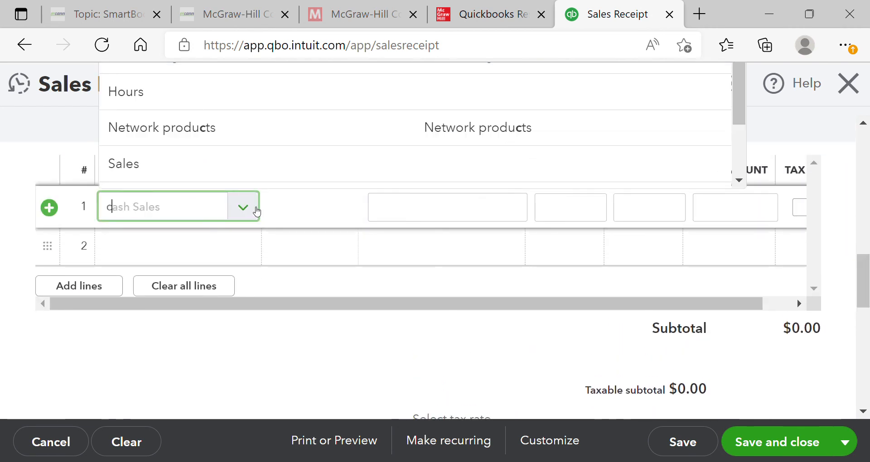
type("comp")
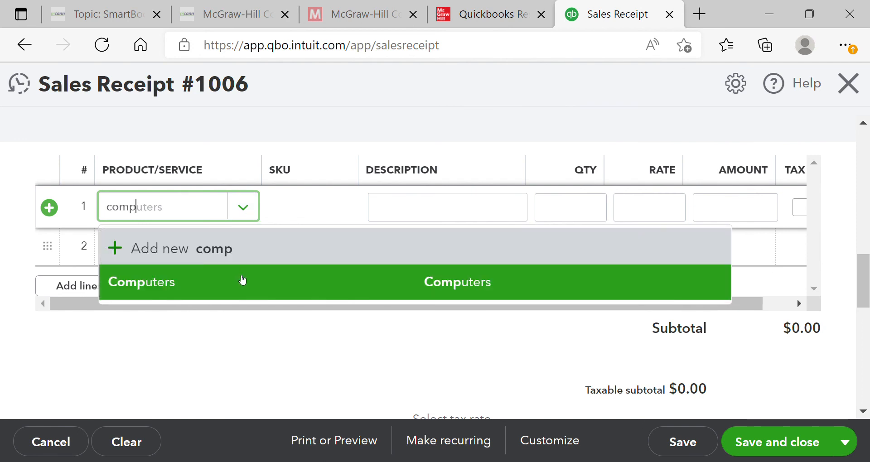
left_click(243, 282)
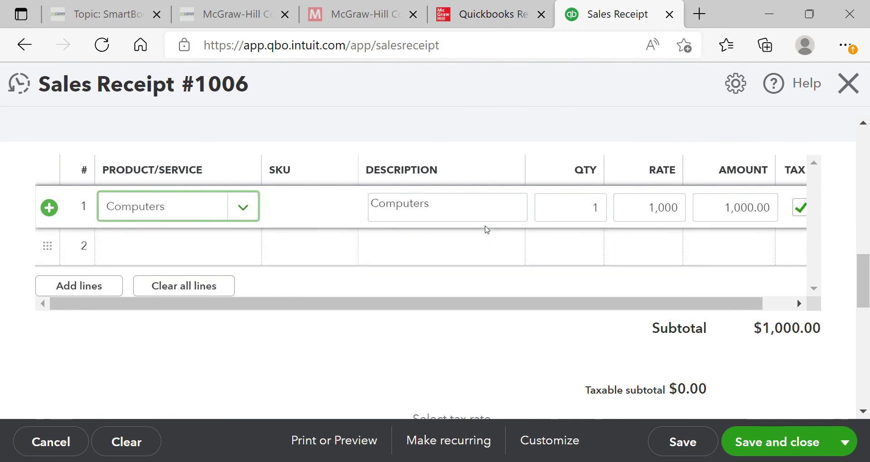
- Set the Computers line's quantity to 3, then save and close the sales receipt
left_click(587, 218)
double_click(596, 218)
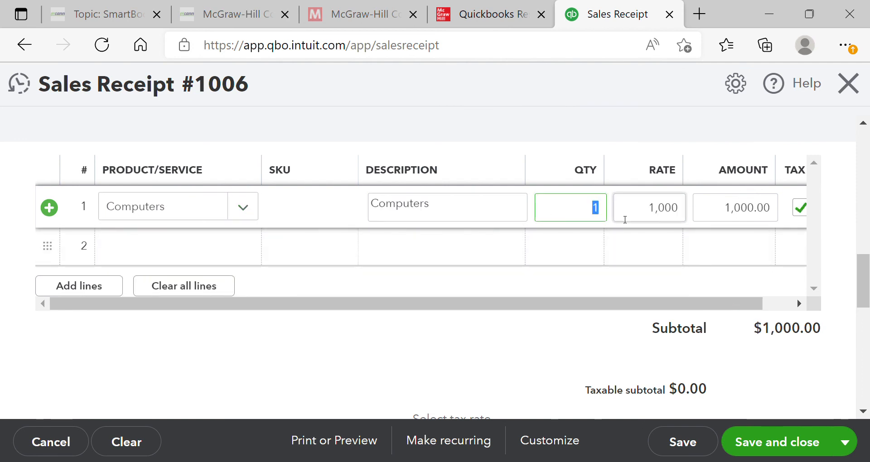
type("3")
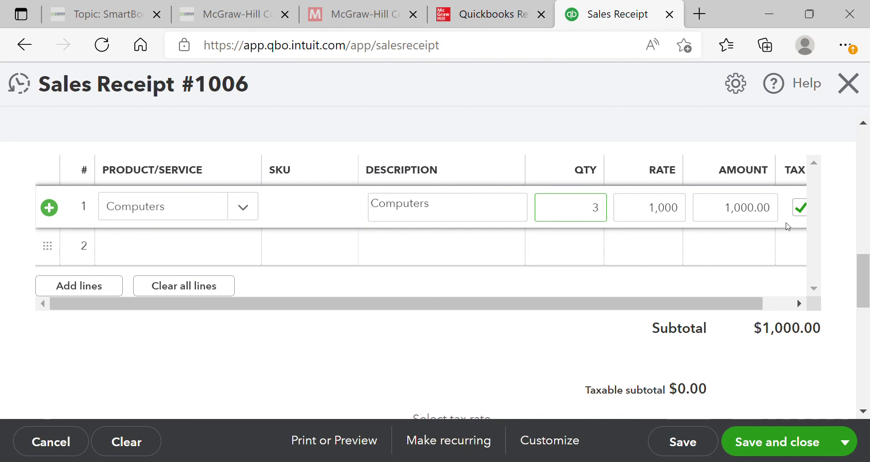
left_click_drag(867, 286, 867, 322)
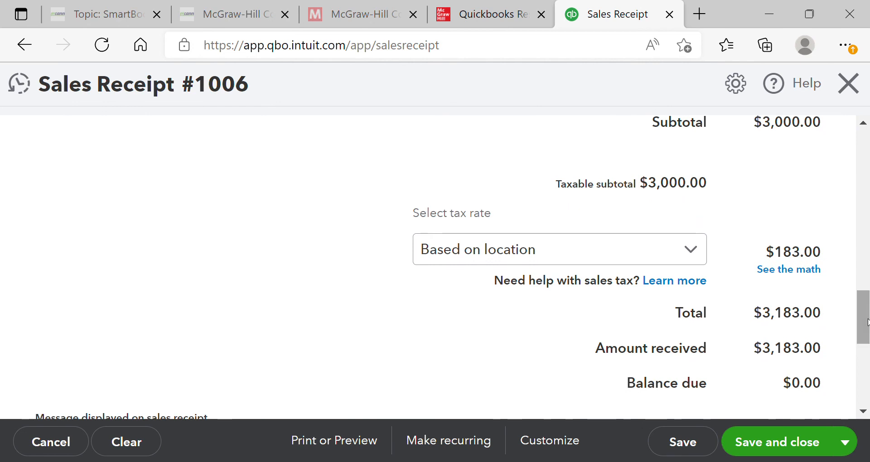
left_click(794, 443)
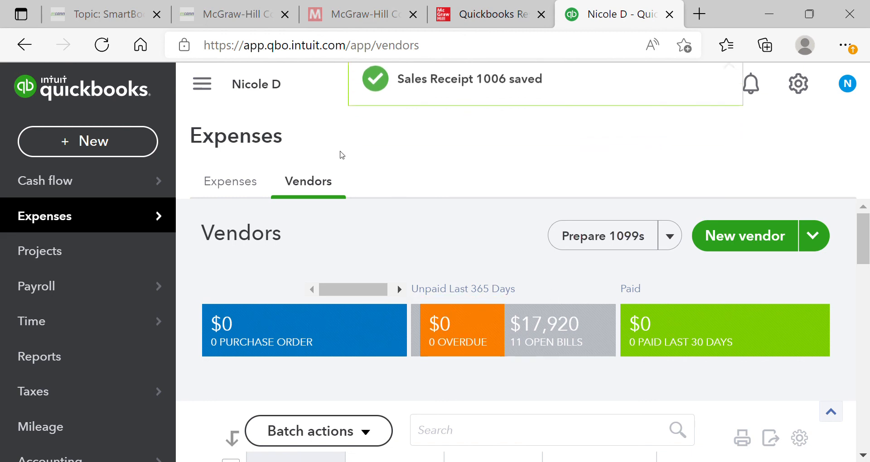
- Read the Unit 2 Project Assignment announcement on the course site for the required reports, then return to QuickBooks Online
left_click(113, 22)
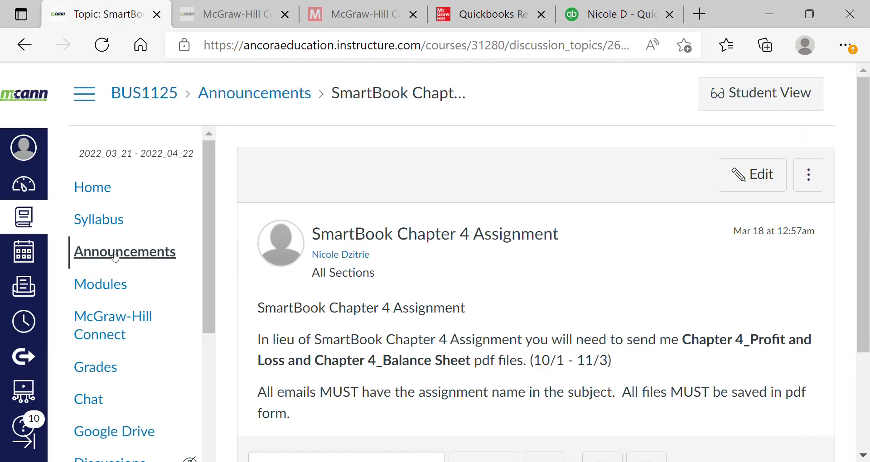
left_click(115, 260)
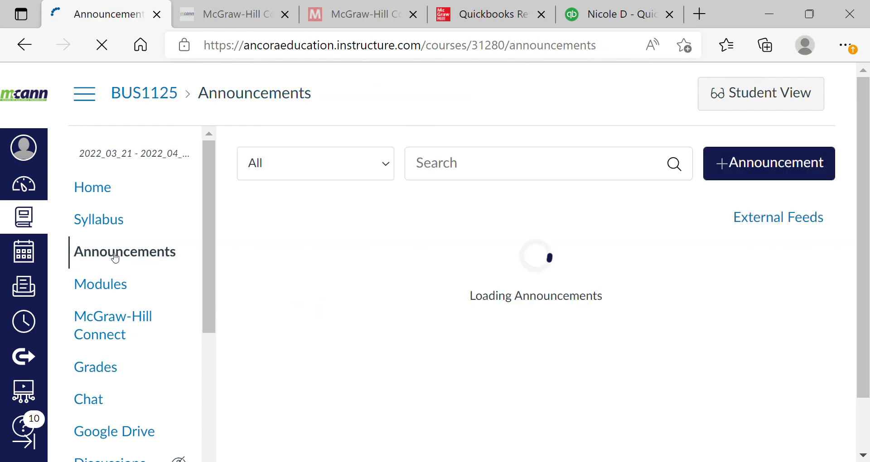
left_click_drag(867, 132, 863, 324)
left_click(466, 223)
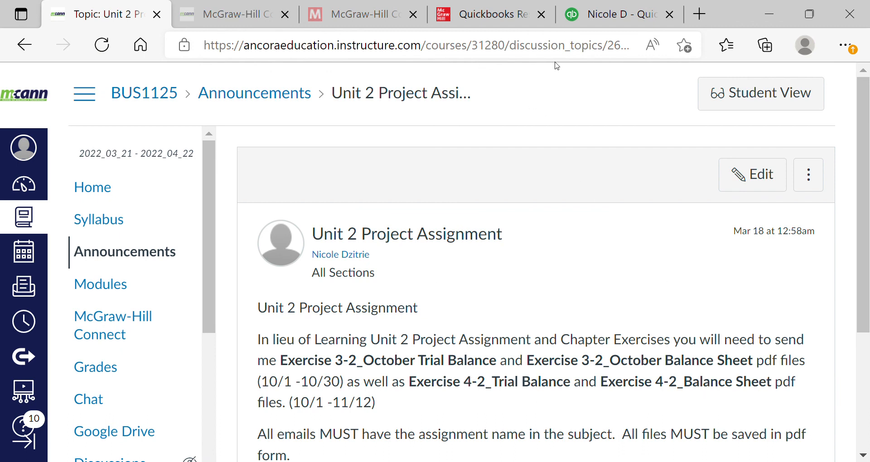
left_click(604, 20)
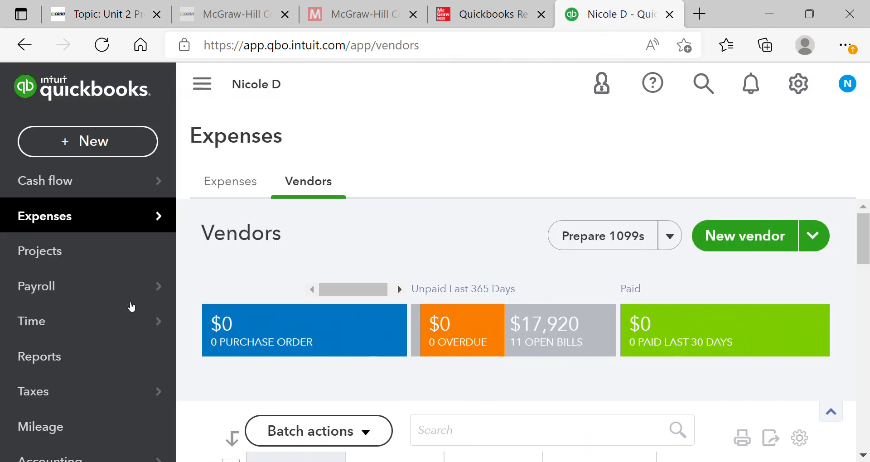
- Find the Trial Balance among the reports by name and open it
left_click(95, 362)
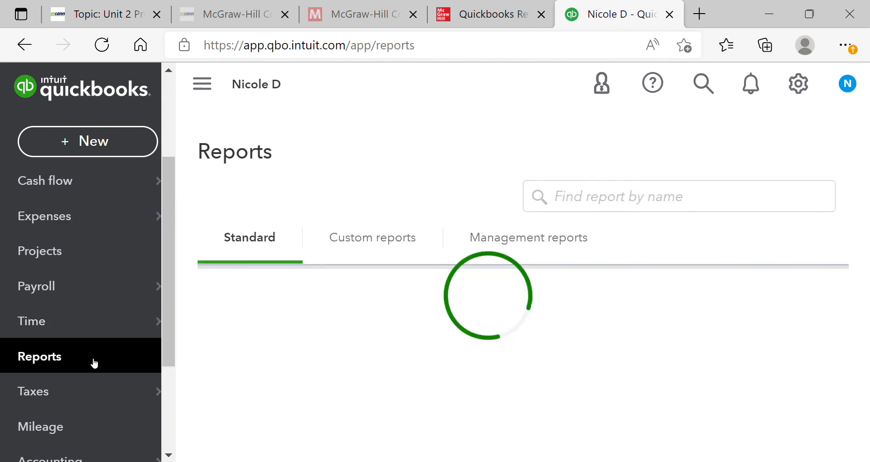
left_click(663, 196)
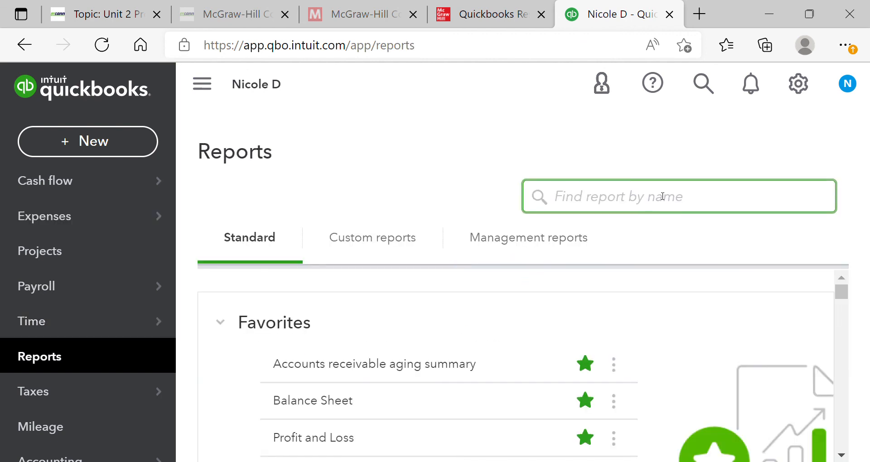
type("tri")
left_click(643, 237)
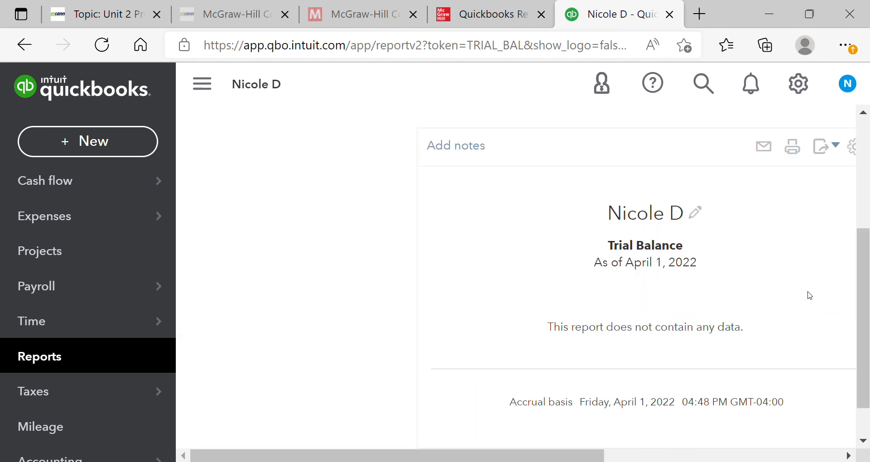
- Set the start date of the Trial Balance report period to 10/01/2022
left_click_drag(866, 295, 869, 206)
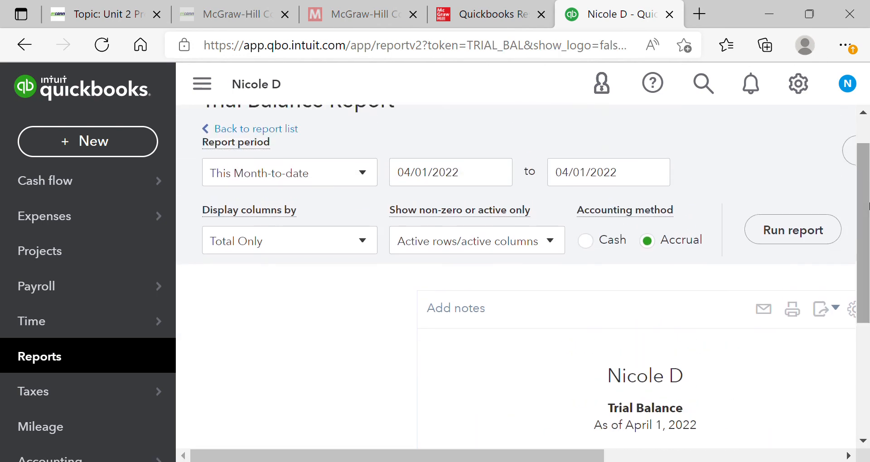
left_click(497, 171)
left_click(555, 219)
left_click(555, 219)
left_click(555, 219)
left_click(556, 219)
left_click(555, 219)
left_click(556, 219)
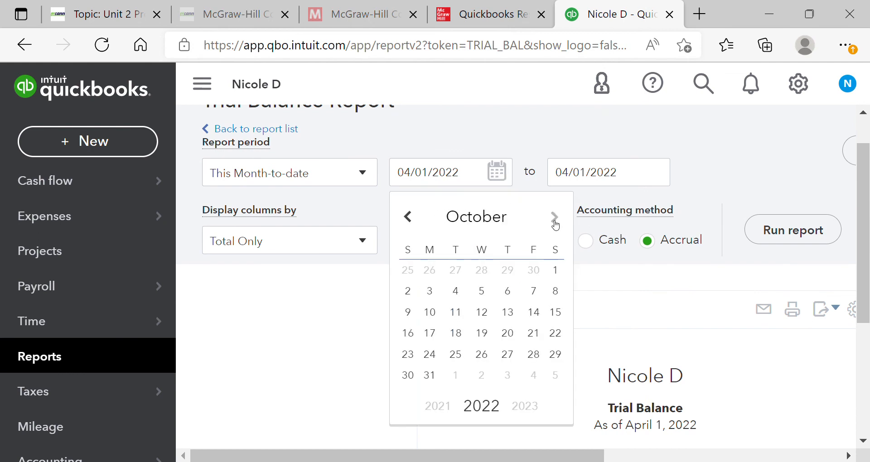
left_click(557, 271)
- Set the end date of the Trial Balance report period to 11/12/2022 and run the report
left_click(666, 181)
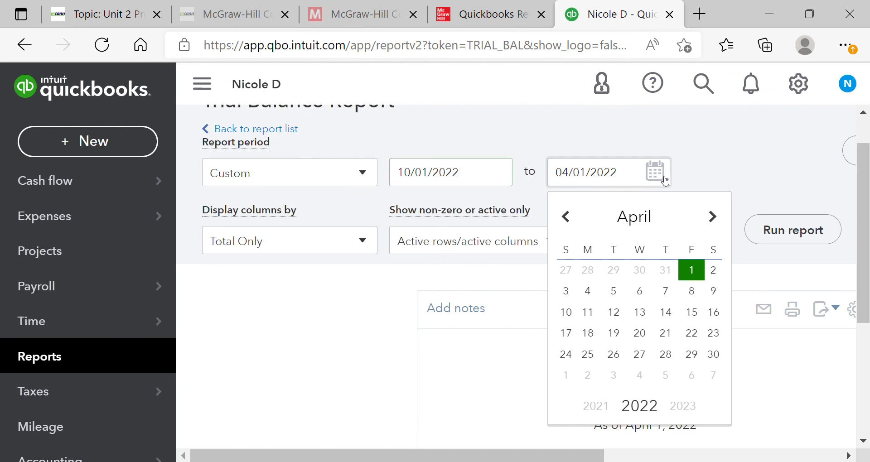
left_click(714, 217)
left_click(713, 217)
left_click(714, 217)
left_click(714, 218)
left_click(714, 217)
left_click(714, 217)
left_click(714, 218)
left_click(715, 290)
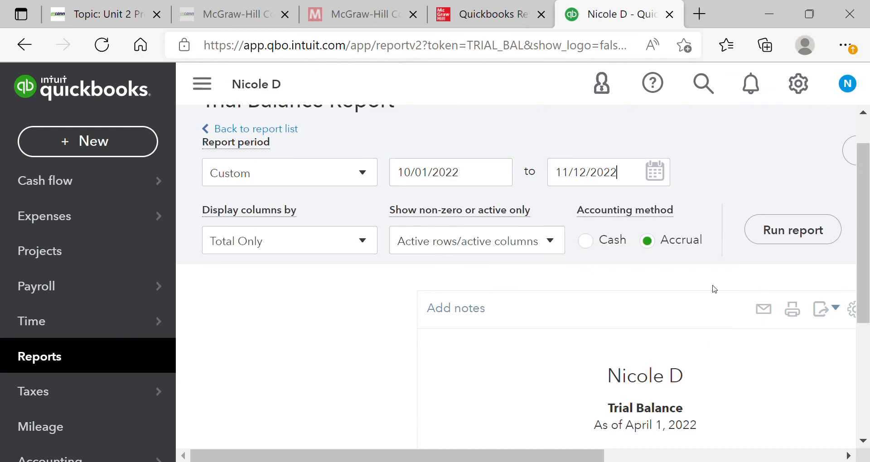
left_click(763, 244)
- Review the Trial Balance accounts down to the debit and credit totals
scroll(762, 243, "down", 3)
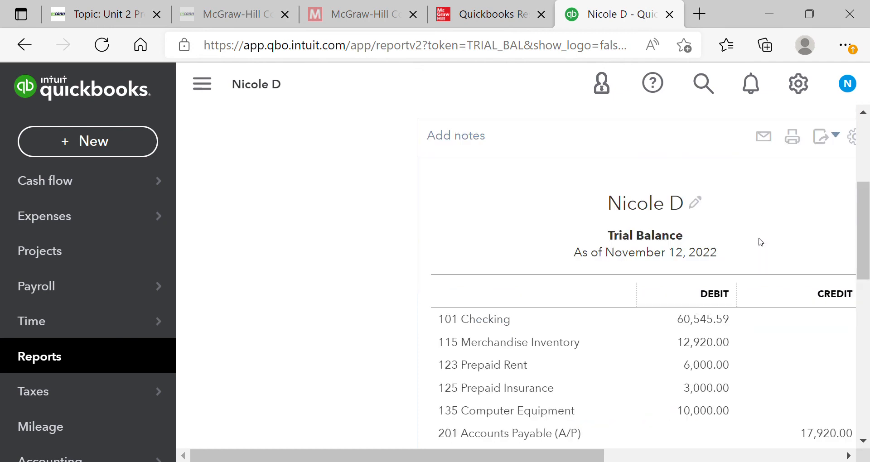
left_click_drag(867, 195, 868, 332)
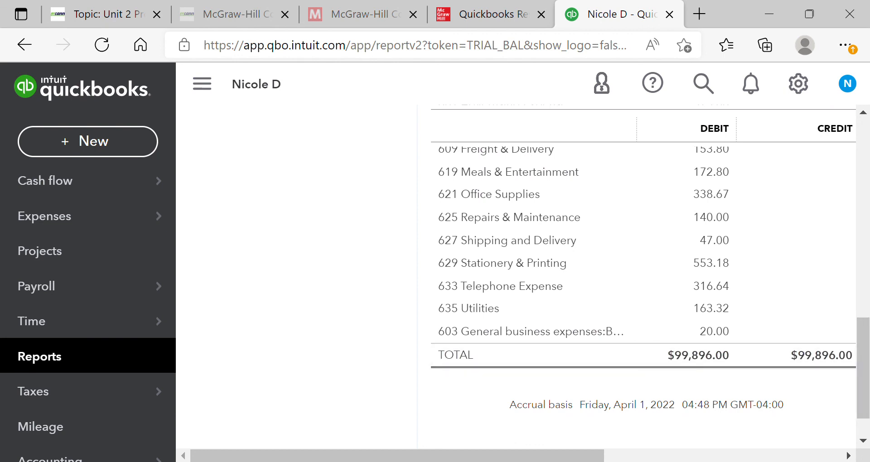
left_click_drag(531, 457, 633, 460)
mouse_move(868, 381)
left_mouse_down()
mouse_move(868, 274)
mouse_move(868, 368)
left_mouse_up()
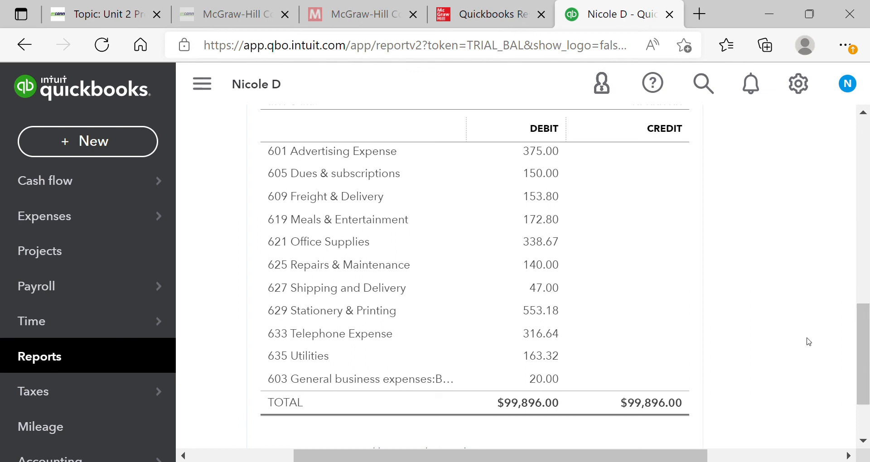
- Open the Balance Sheet report, check the Exercise 4-2 report instructions in the online textbook, and return to QuickBooks Online
left_click(133, 348)
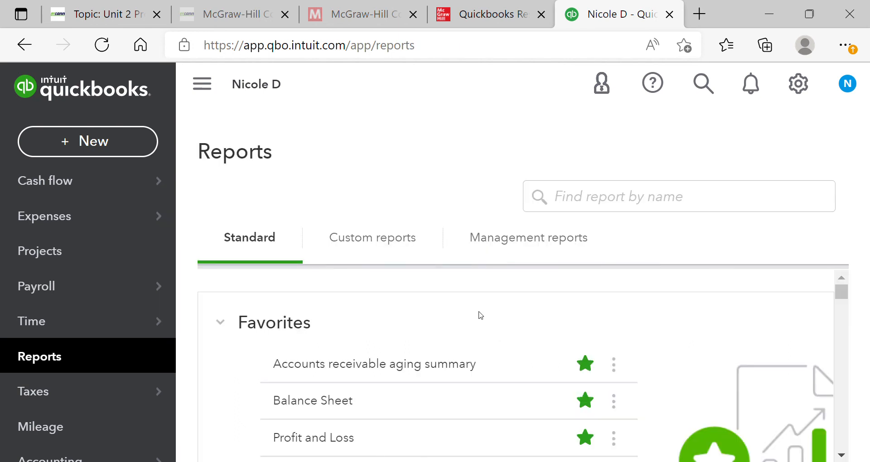
left_click(330, 401)
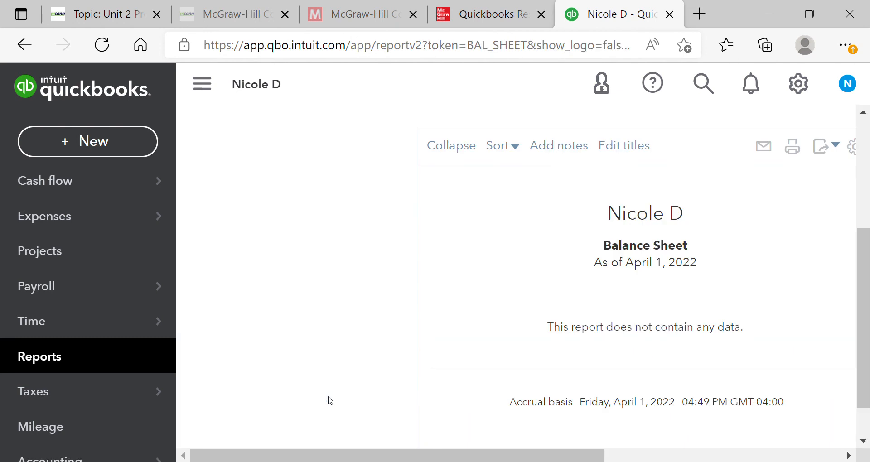
left_click(499, 21)
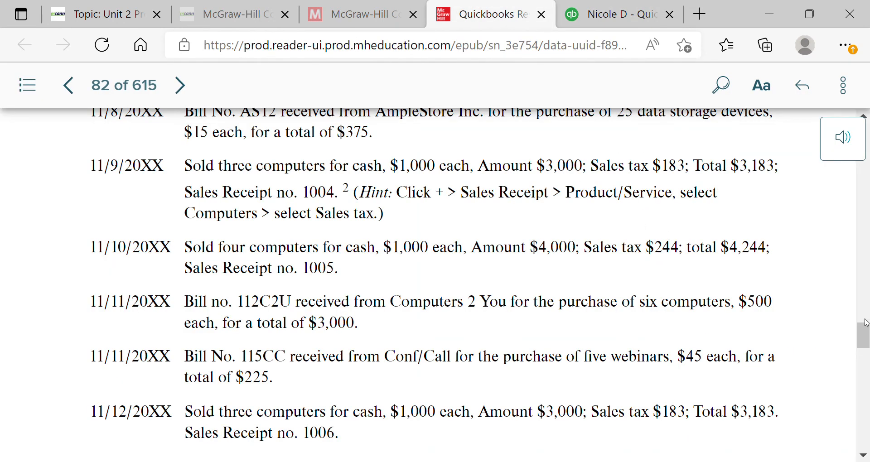
left_click_drag(865, 335, 867, 388)
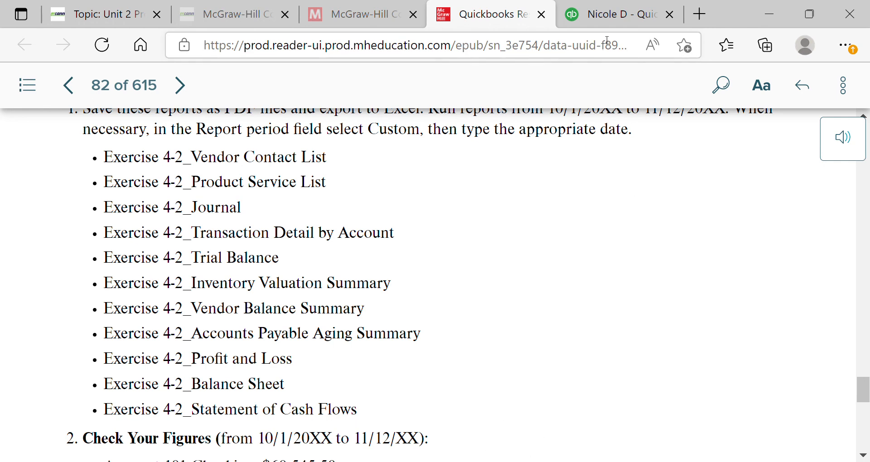
left_click(606, 22)
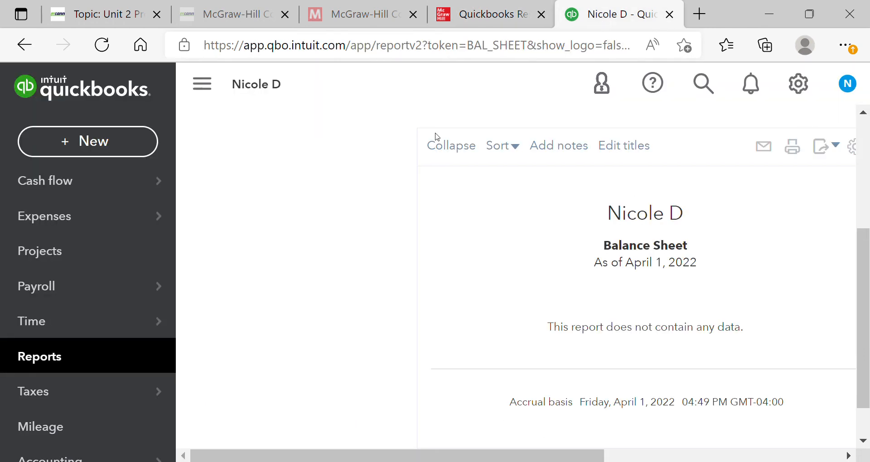
- Set the start date of the Balance Sheet report period to 10/01/2022
left_click_drag(868, 293, 869, 209)
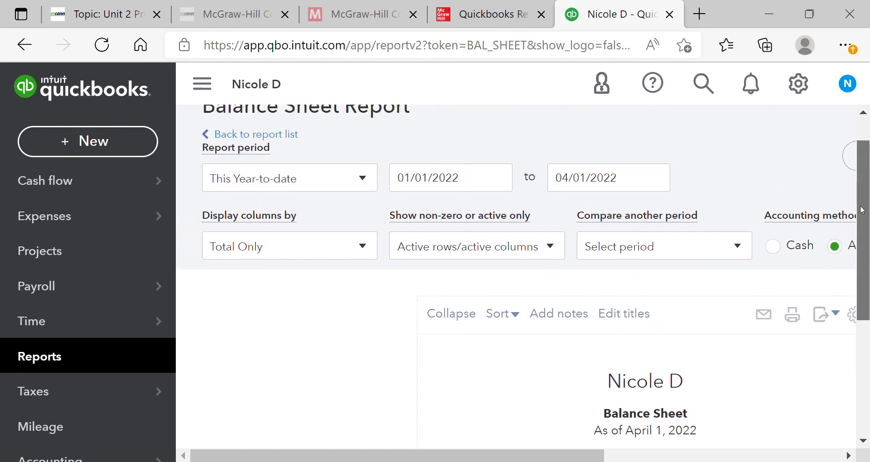
left_click(497, 178)
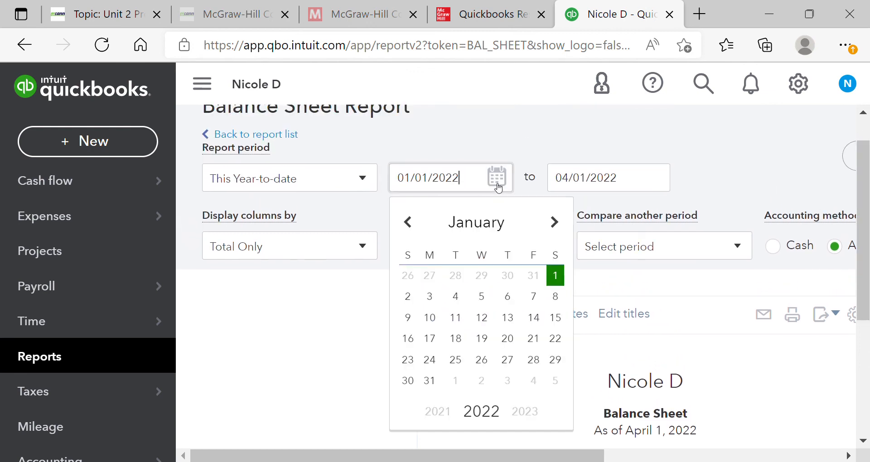
left_click(561, 222)
left_click(561, 224)
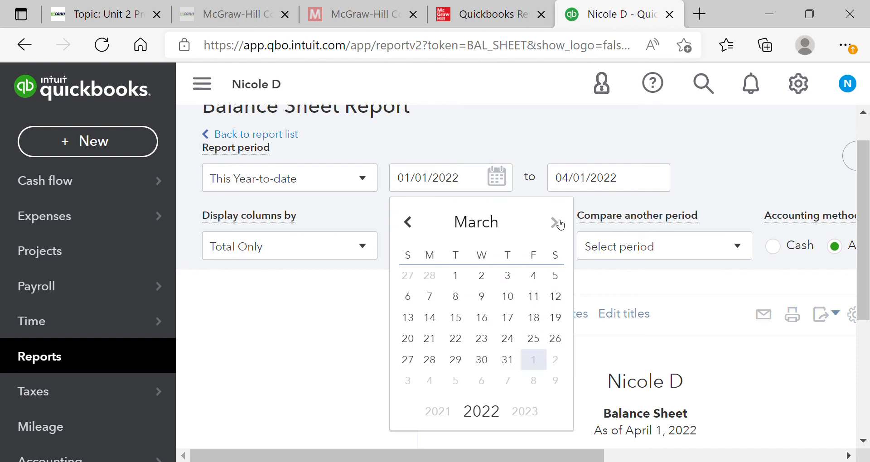
left_click(560, 225)
left_click(560, 225)
left_click(560, 225)
left_click(561, 225)
left_click(561, 225)
left_click(560, 225)
left_click(561, 225)
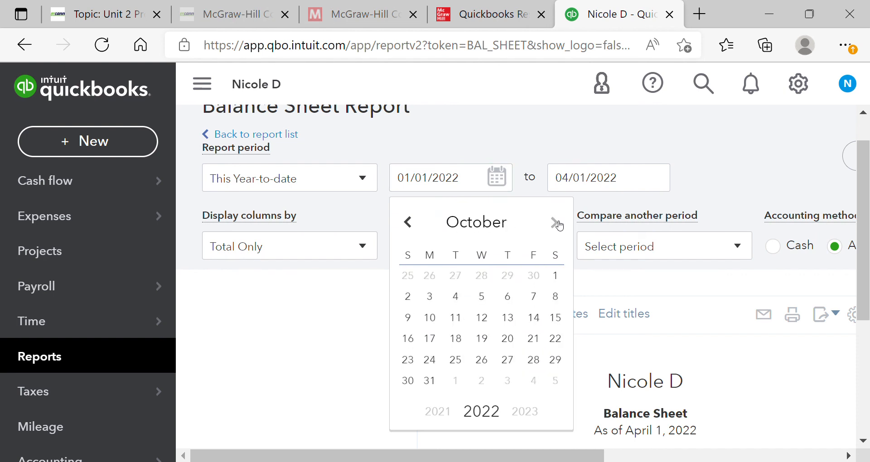
left_click(560, 277)
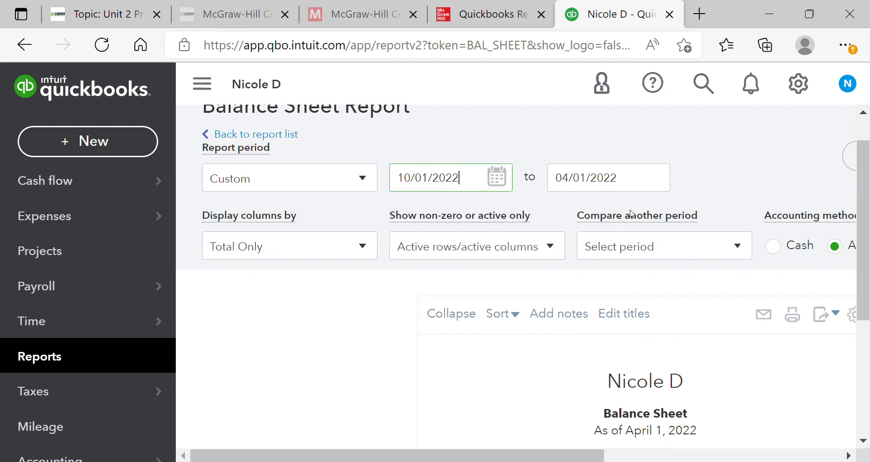
- Set the end date of the Balance Sheet report period to 11/12/2022 and run the report
left_click(658, 186)
left_click(712, 226)
left_click(712, 226)
left_click(712, 226)
left_click(712, 226)
left_click(713, 227)
left_click(713, 227)
left_click(712, 227)
left_click(712, 226)
left_click(573, 229)
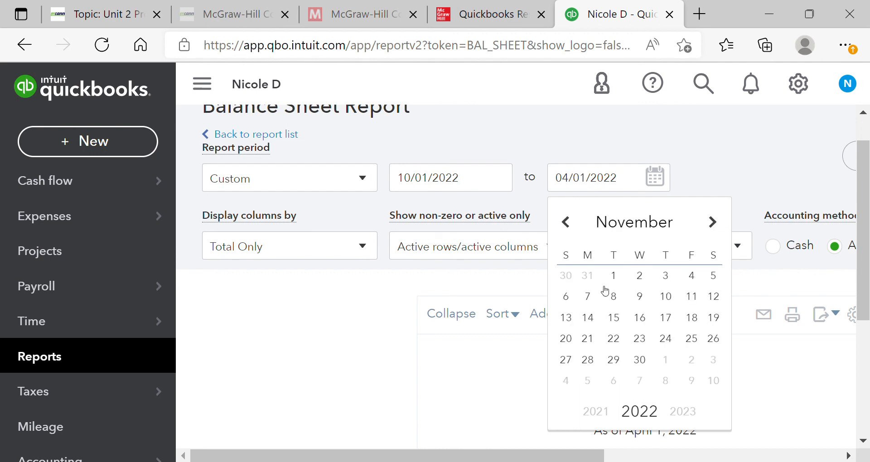
left_click(717, 298)
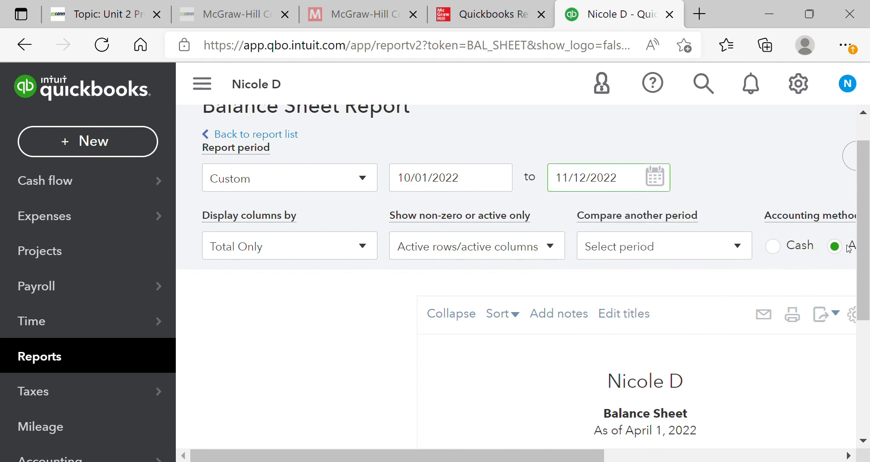
left_click_drag(521, 456, 629, 456)
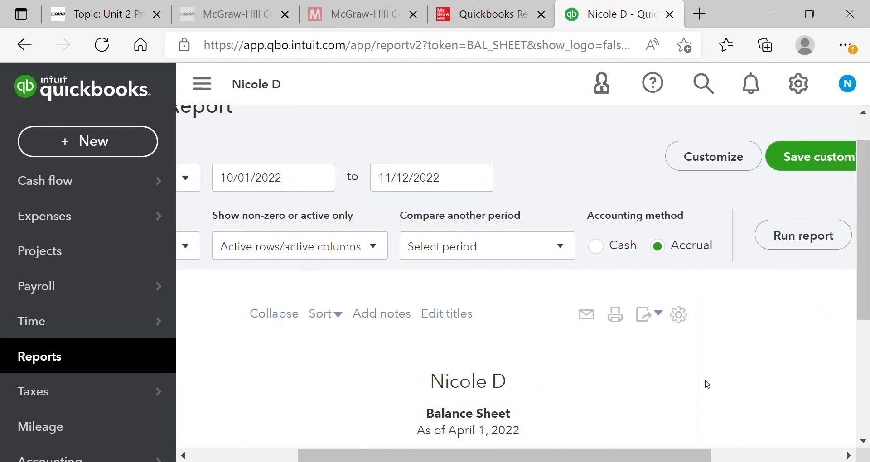
left_click(791, 252)
- Compare the Balance Sheet amounts with the Exercise 4-2 Check Your Figures list in the textbook, then return to QuickBooks Online
scroll(649, 435, "down", 5)
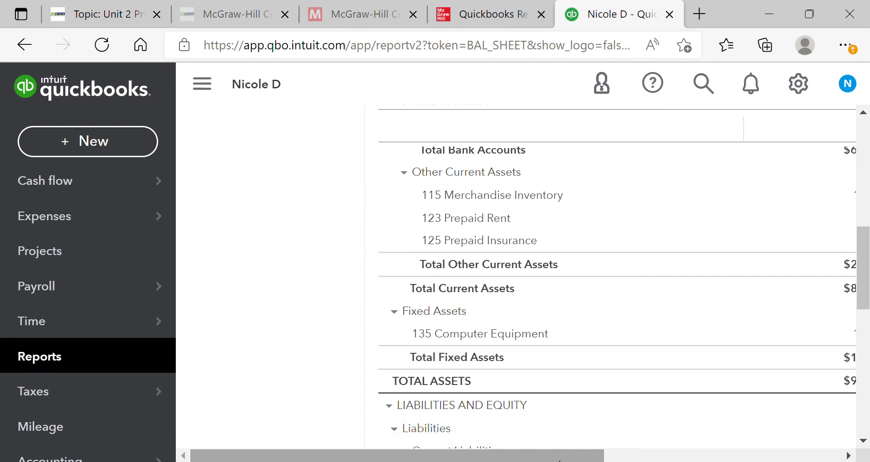
scroll(648, 440, "right", 3)
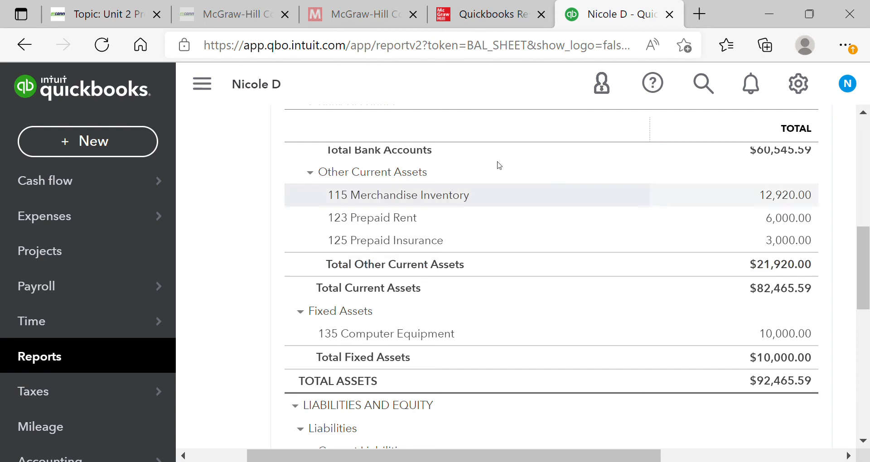
left_click(492, 14)
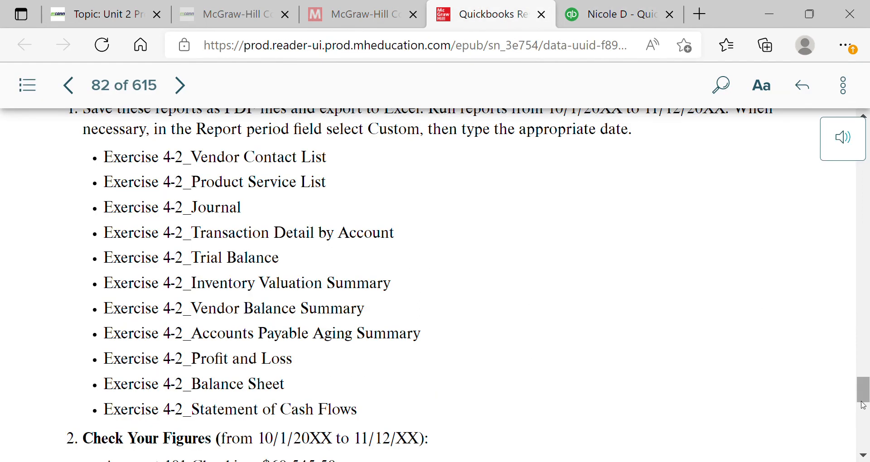
left_click_drag(864, 397, 865, 418)
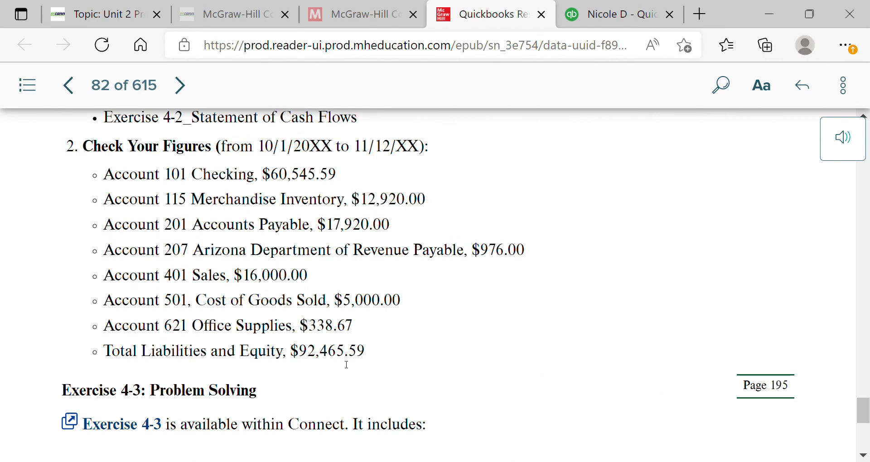
left_click(620, 23)
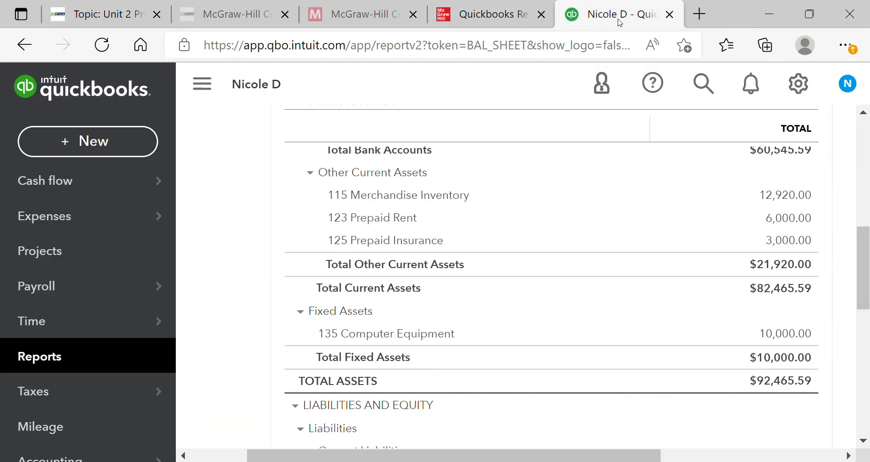
left_click(506, 9)
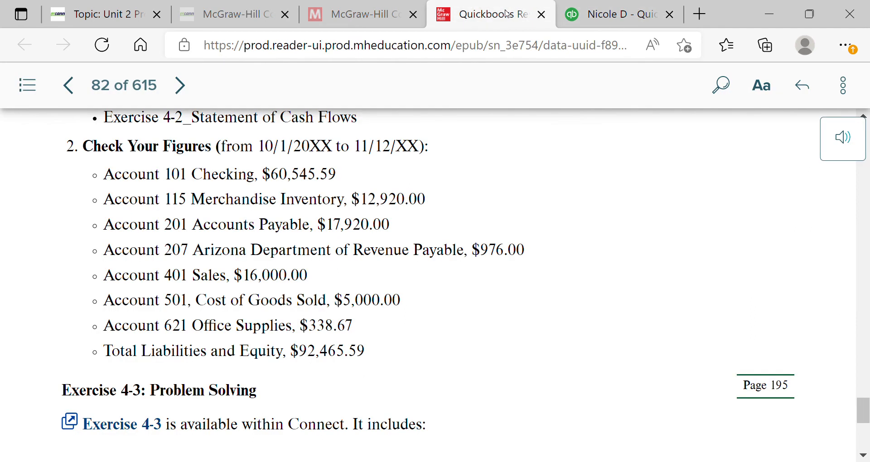
left_click(597, 22)
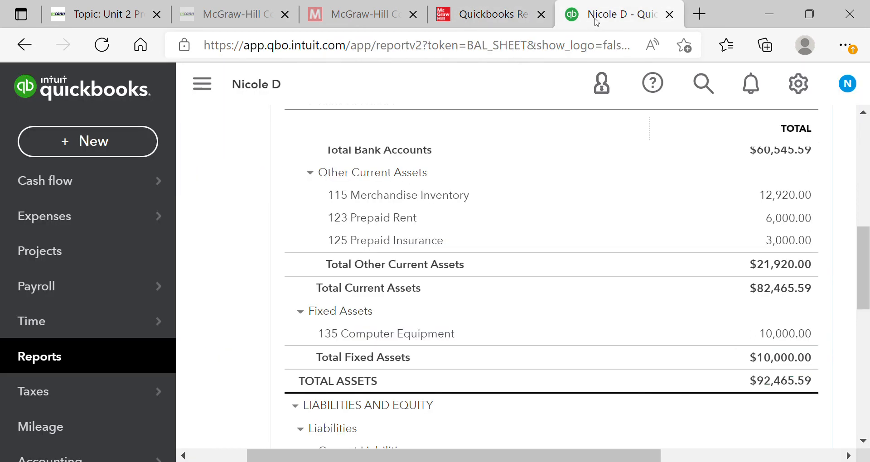